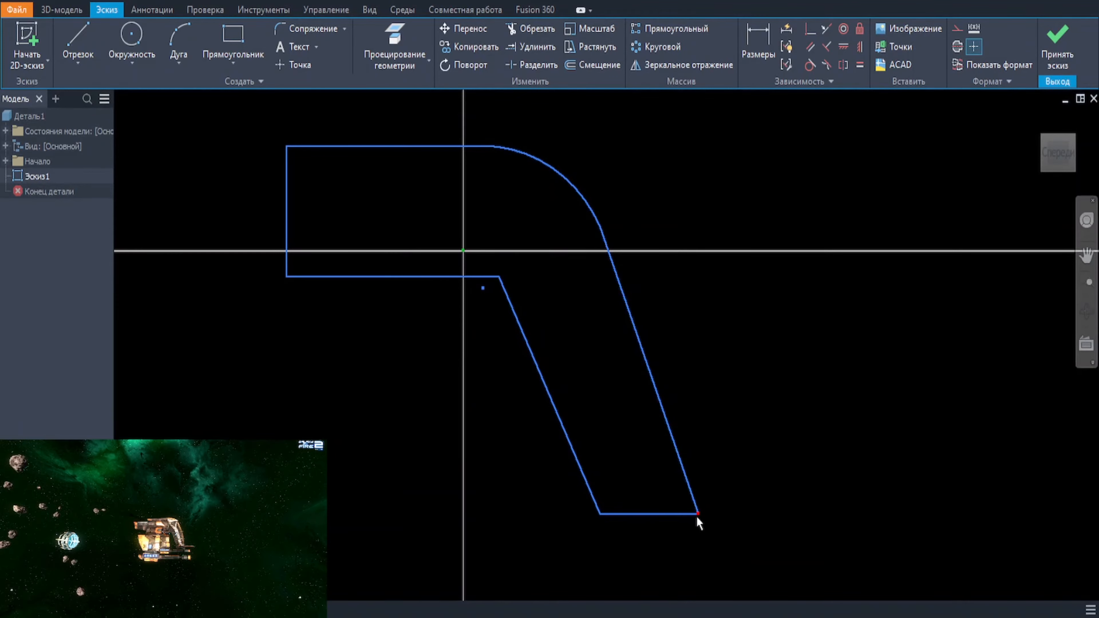
Step: Shift the lower inner corner of the leg slightly and dimension the profile's top horizontal edge at 360 mm
{"action": "left_click_drag", "start_coordinate": [600, 514], "coordinate": [593, 515]}
{"action": "scroll", "coordinate": [416, 232], "scroll_direction": "down", "scroll_amount": 2}
{"action": "key", "text": "d"}
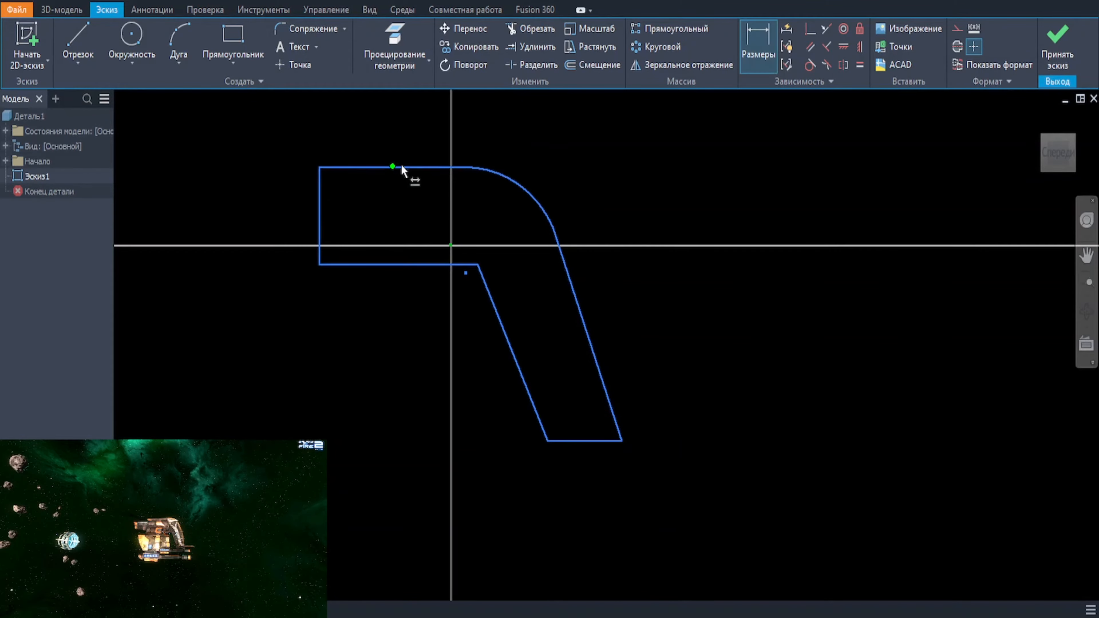
{"action": "left_click", "coordinate": [401, 172]}
{"action": "middle_click_drag", "start_coordinate": [396, 122], "coordinate": [425, 289]}
{"action": "left_click", "coordinate": [285, 248]}
{"action": "type", "text": "360"}
{"action": "key", "text": "Return"}
Step: Dimension the profile's left vertical edge at 220 mm and its lower horizontal edge at 400 mm
{"action": "left_click", "coordinate": [359, 281]}
{"action": "left_click", "coordinate": [239, 198]}
{"action": "type", "text": "220"}
{"action": "key", "text": "Return"}
{"action": "left_click", "coordinate": [402, 354]}
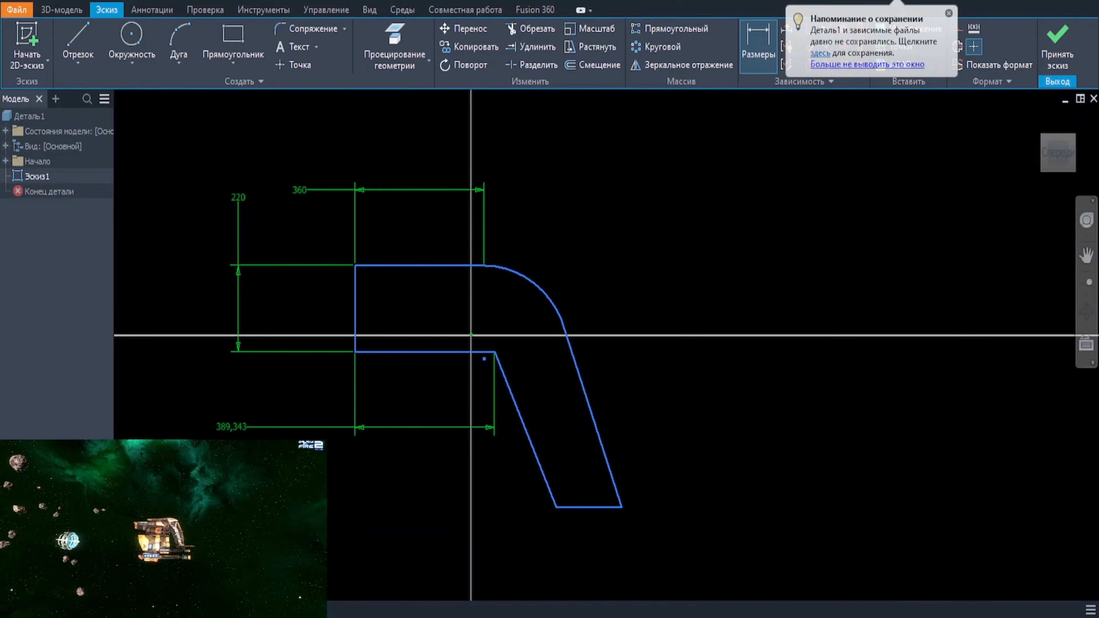
{"action": "left_click", "coordinate": [231, 428]}
Step: Dimension the outer corner arc with a radius of 240 mm
{"action": "left_click", "coordinate": [536, 284]}
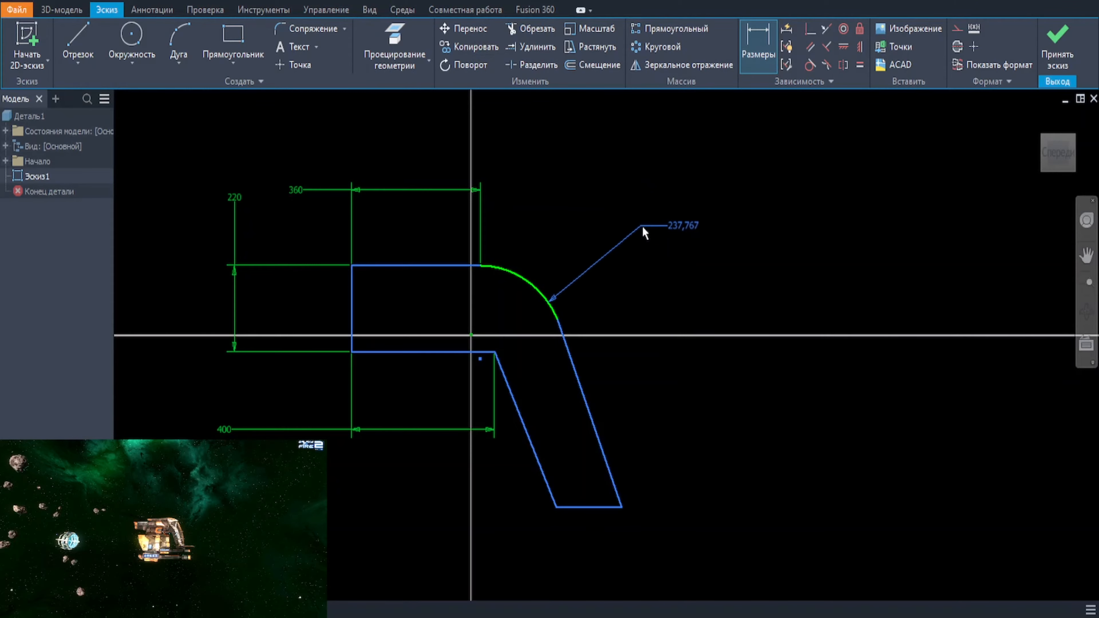
{"action": "left_click", "coordinate": [589, 200]}
{"action": "type", "text": "240"}
{"action": "key", "text": "Return"}
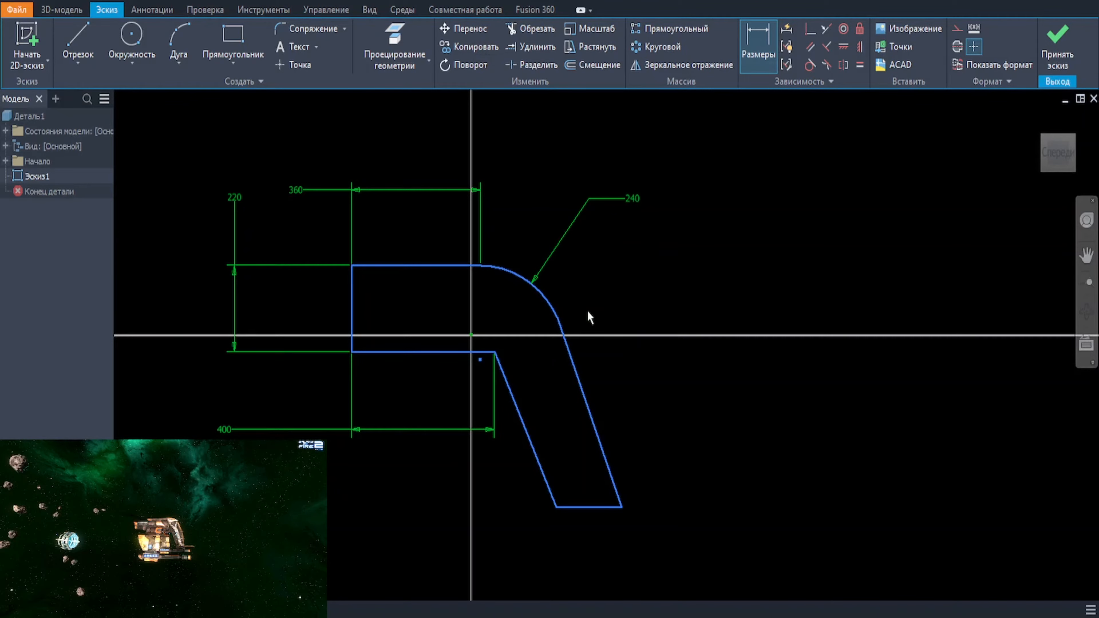
{"action": "key", "text": "Escape"}
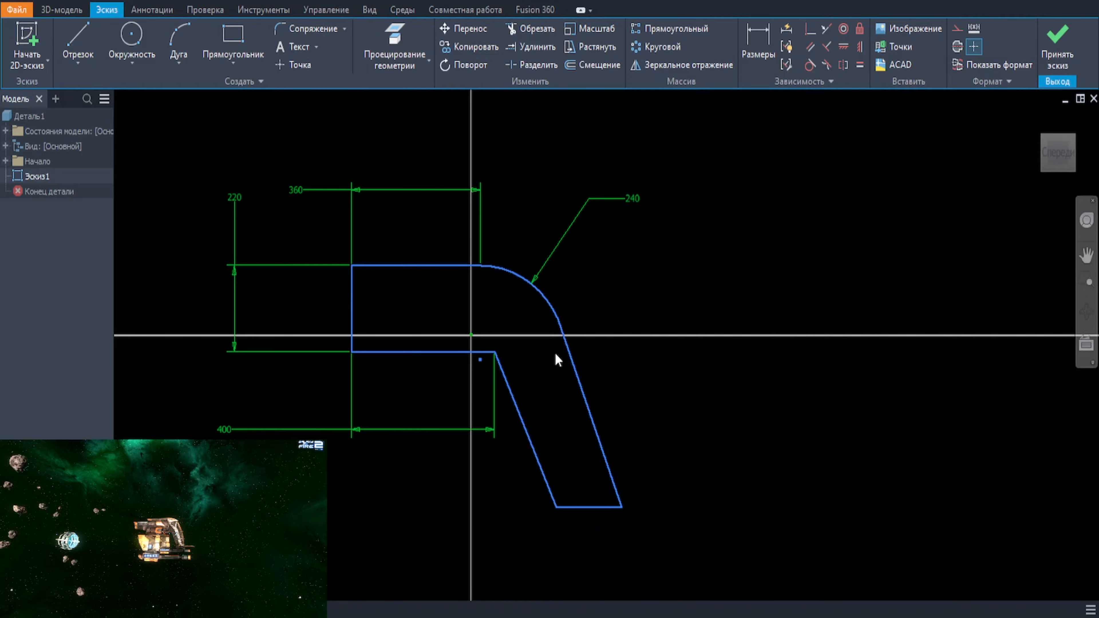
{"action": "left_click_drag", "start_coordinate": [613, 312], "coordinate": [546, 336]}
{"action": "key", "text": "t"}
{"action": "key", "text": "Escape"}
Step: Extrude the closed bent profile 200 mm symmetrically about the sketch plane
{"action": "scroll", "coordinate": [515, 327], "scroll_direction": "up", "scroll_amount": 1}
{"action": "middle_click_drag", "start_coordinate": [572, 418], "coordinate": [633, 360]}
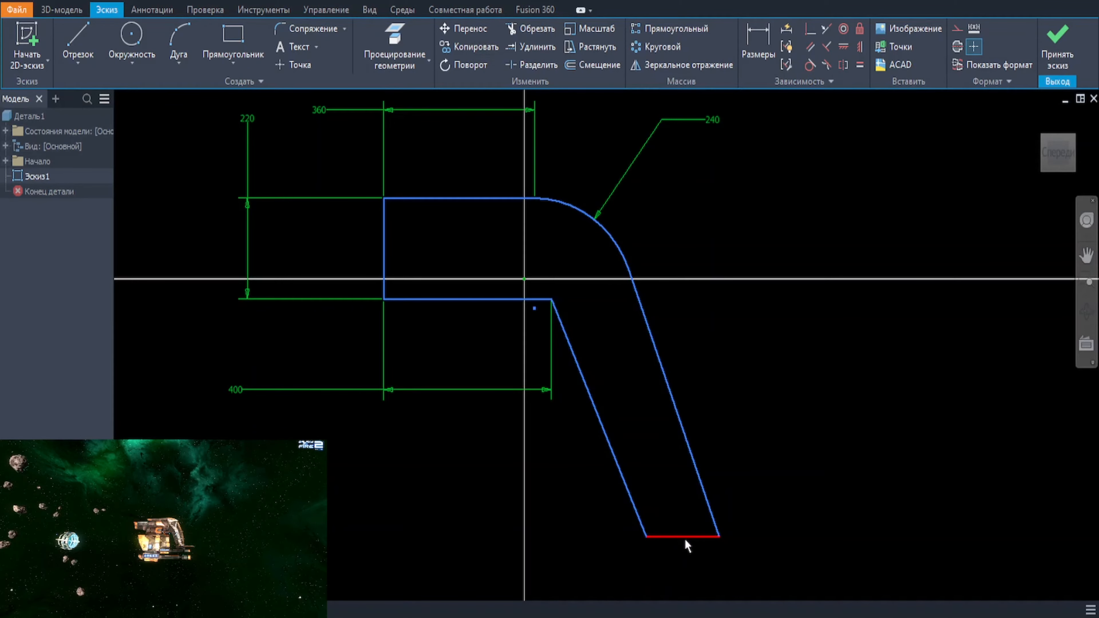
{"action": "key", "text": "e"}
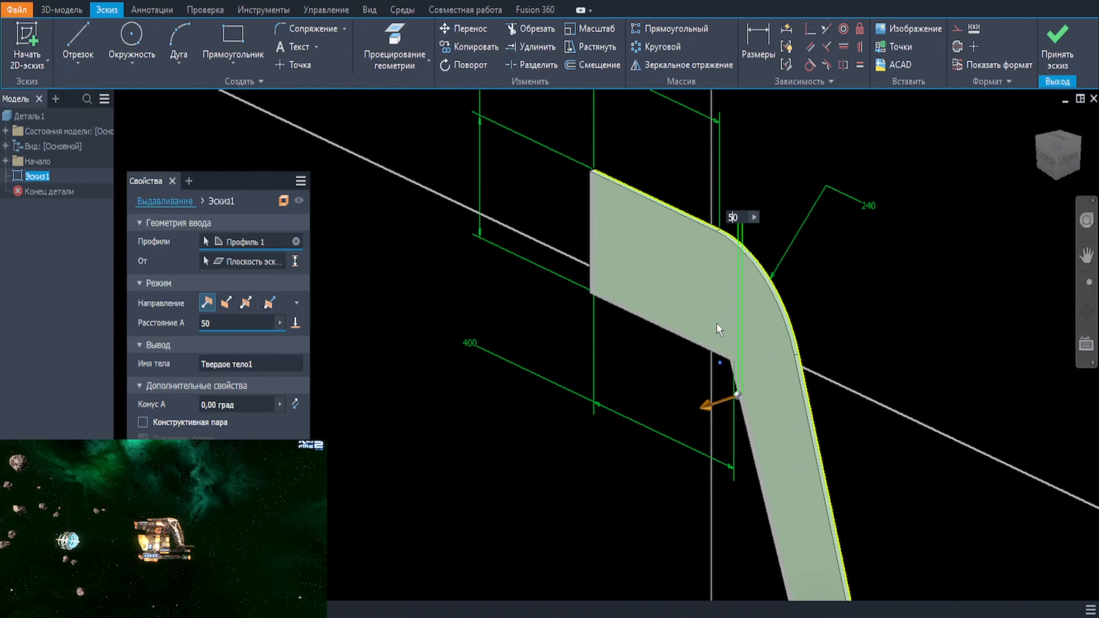
{"action": "type", "text": "200"}
{"action": "scroll", "coordinate": [717, 324], "scroll_direction": "down", "scroll_amount": 3}
{"action": "middle_click_drag", "start_coordinate": [854, 375], "coordinate": [795, 357], "text": "shift"}
{"action": "left_click", "coordinate": [246, 302]}
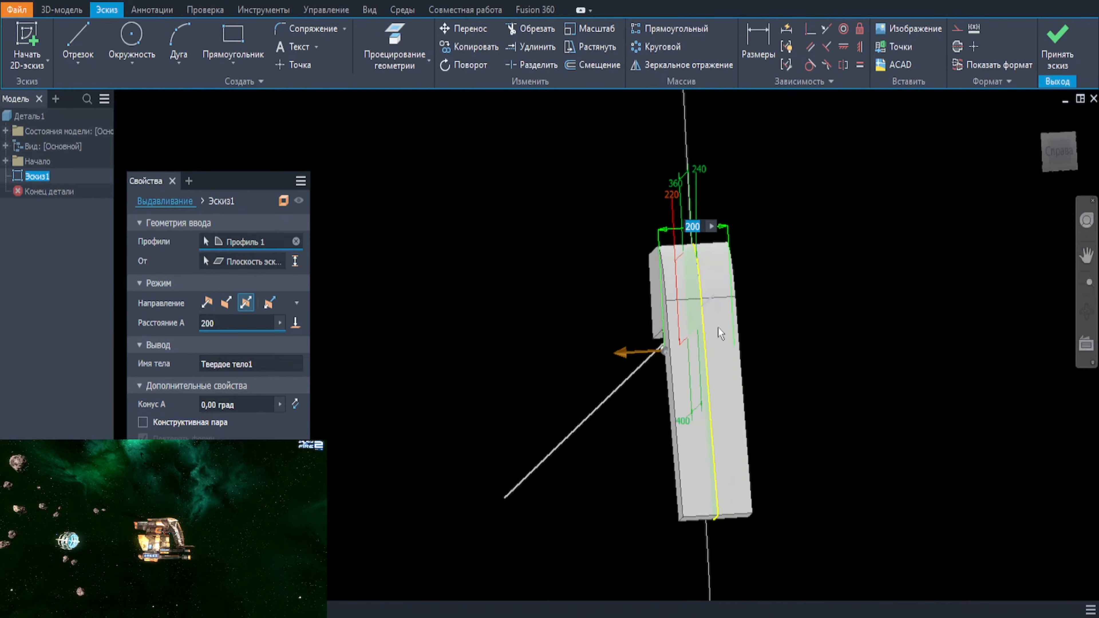
{"action": "middle_click_drag", "start_coordinate": [701, 333], "coordinate": [754, 341], "text": "shift"}
{"action": "scroll", "coordinate": [753, 320], "scroll_direction": "up", "scroll_amount": 1}
{"action": "type", "text": "300"}
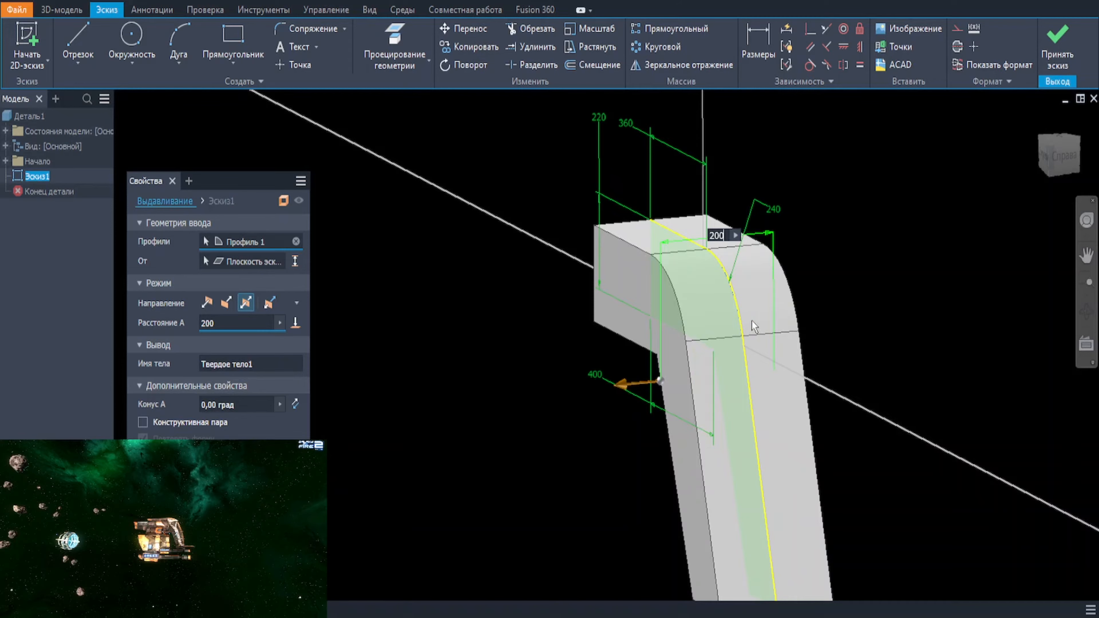
{"action": "key", "text": "Return"}
Step: Taper both sides of the leg with two-distance chamfers on the side edges of its lower end face
{"action": "left_click", "coordinate": [661, 275]}
{"action": "left_click", "coordinate": [831, 298]}
{"action": "middle_click_drag", "start_coordinate": [830, 299], "coordinate": [879, 300], "text": "shift"}
{"action": "left_click", "coordinate": [762, 562]}
{"action": "left_click", "coordinate": [793, 545]}
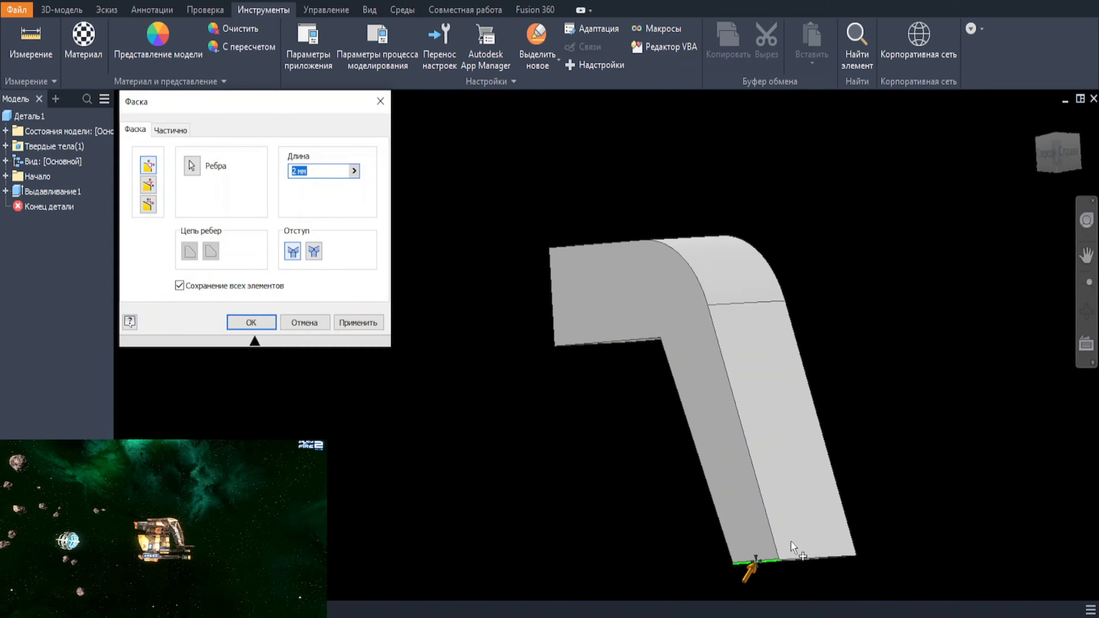
{"action": "scroll", "coordinate": [791, 543], "scroll_direction": "up", "scroll_amount": 1}
{"action": "left_click", "coordinate": [148, 204]}
{"action": "left_click", "coordinate": [751, 565]}
{"action": "left_click_drag", "start_coordinate": [753, 579], "coordinate": [669, 323]}
{"action": "left_click_drag", "start_coordinate": [730, 567], "coordinate": [755, 566]}
{"action": "middle_click_drag", "start_coordinate": [895, 518], "coordinate": [856, 518], "text": "shift"}
{"action": "left_click", "coordinate": [1059, 153]}
{"action": "scroll", "coordinate": [823, 390], "scroll_direction": "down", "scroll_amount": 3}
{"action": "middle_click_drag", "start_coordinate": [813, 390], "coordinate": [818, 483]}
{"action": "key", "text": "Return"}
Step: Fillet the crease where the leg's tapered side meets the arm with a 2000 mm radius
{"action": "left_click", "coordinate": [752, 540]}
{"action": "key", "text": "f"}
{"action": "middle_click_drag", "start_coordinate": [836, 419], "coordinate": [861, 419], "text": "shift"}
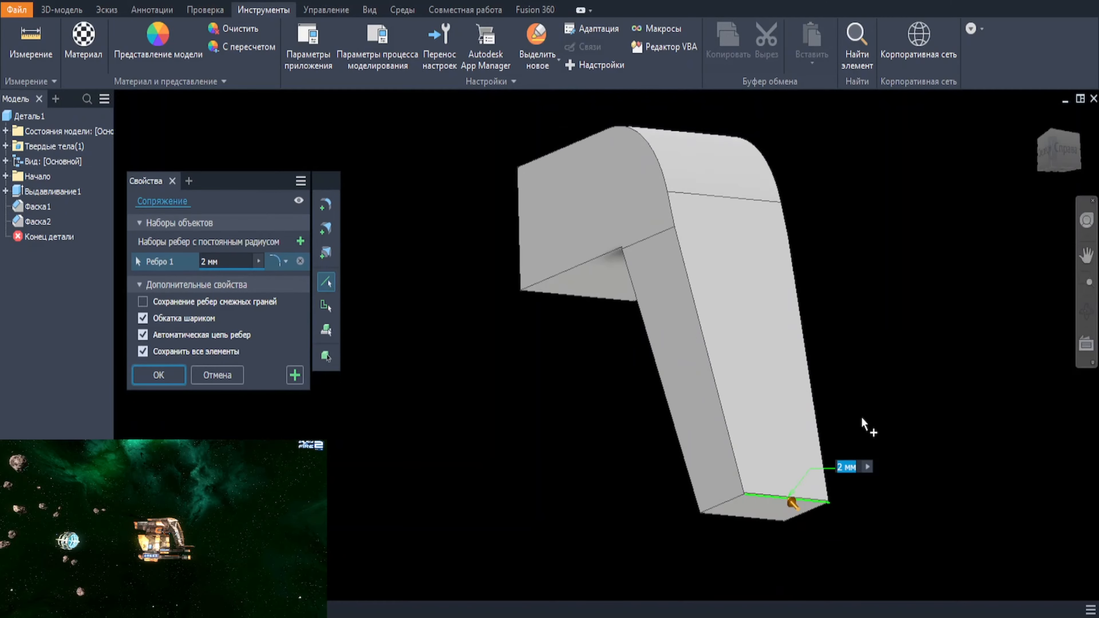
{"action": "left_click", "coordinate": [656, 237]}
{"action": "type", "text": "500"}
{"action": "scroll", "coordinate": [511, 297], "scroll_direction": "down", "scroll_amount": 3}
{"action": "mouse_move", "coordinate": [586, 336]}
{"action": "middle_mouse_down", "text": "shift"}
{"action": "mouse_move", "coordinate": [785, 316]}
{"action": "mouse_move", "coordinate": [604, 336]}
{"action": "middle_mouse_up", "text": "shift"}
{"action": "scroll", "coordinate": [730, 318], "scroll_direction": "down", "scroll_amount": 2}
{"action": "type", "text": "2000"}
{"action": "middle_click_drag", "start_coordinate": [730, 318], "coordinate": [710, 278], "text": "shift"}
{"action": "left_click", "coordinate": [159, 375]}
{"action": "middle_click_drag", "start_coordinate": [966, 420], "coordinate": [871, 294]}
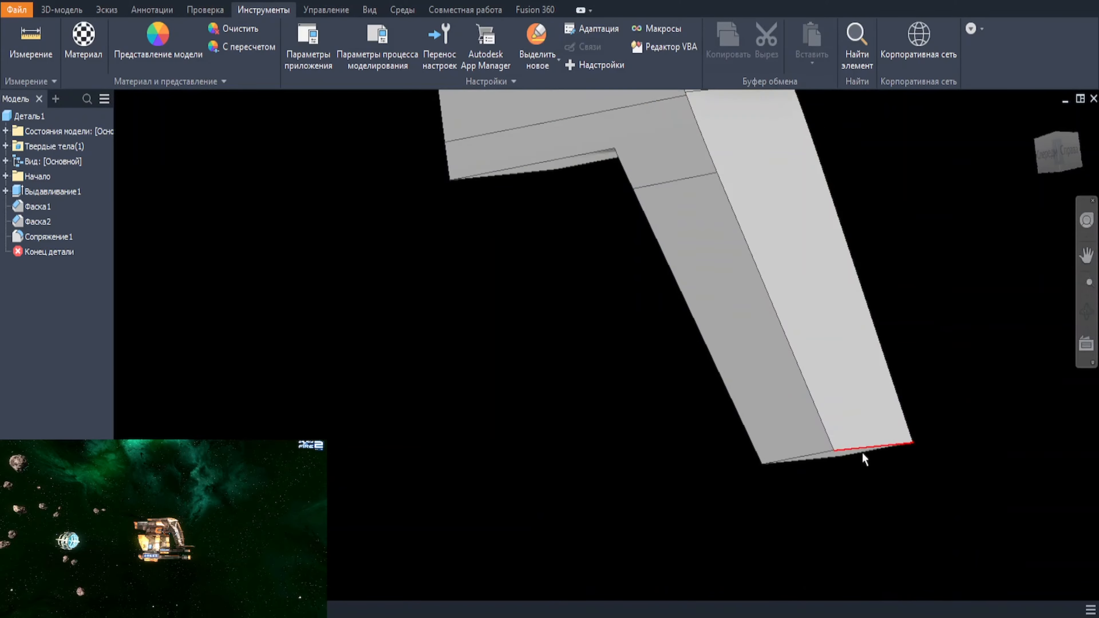
{"action": "left_click", "coordinate": [864, 448]}
{"action": "left_click", "coordinate": [881, 439]}
{"action": "key", "text": "Escape"}
{"action": "mouse_move", "coordinate": [862, 342]}
{"action": "middle_mouse_down", "text": "shift"}
{"action": "mouse_move", "coordinate": [851, 331]}
{"action": "mouse_move", "coordinate": [866, 346]}
{"action": "middle_mouse_up", "text": "shift"}
{"action": "left_click", "coordinate": [733, 333]}
{"action": "left_click", "coordinate": [768, 322]}
{"action": "left_click", "coordinate": [148, 165]}
{"action": "left_click", "coordinate": [731, 320]}
{"action": "left_click", "coordinate": [834, 281]}
{"action": "scroll", "coordinate": [589, 282], "scroll_direction": "down", "scroll_amount": 2}
{"action": "type", "text": "50"}
{"action": "mouse_move", "coordinate": [775, 269]}
{"action": "middle_mouse_down", "text": "shift"}
{"action": "mouse_move", "coordinate": [805, 258]}
{"action": "mouse_move", "coordinate": [786, 260]}
{"action": "middle_mouse_up", "text": "shift"}
Step: Chamfer the long outer edges on both sides with two distances, 45 mm on the side face and about 86 mm on the outer face
{"action": "left_click", "coordinate": [559, 197]}
{"action": "left_click", "coordinate": [573, 200], "text": "ctrl"}
{"action": "middle_click_drag", "start_coordinate": [843, 282], "coordinate": [819, 300], "text": "shift"}
{"action": "type", "text": "100"}
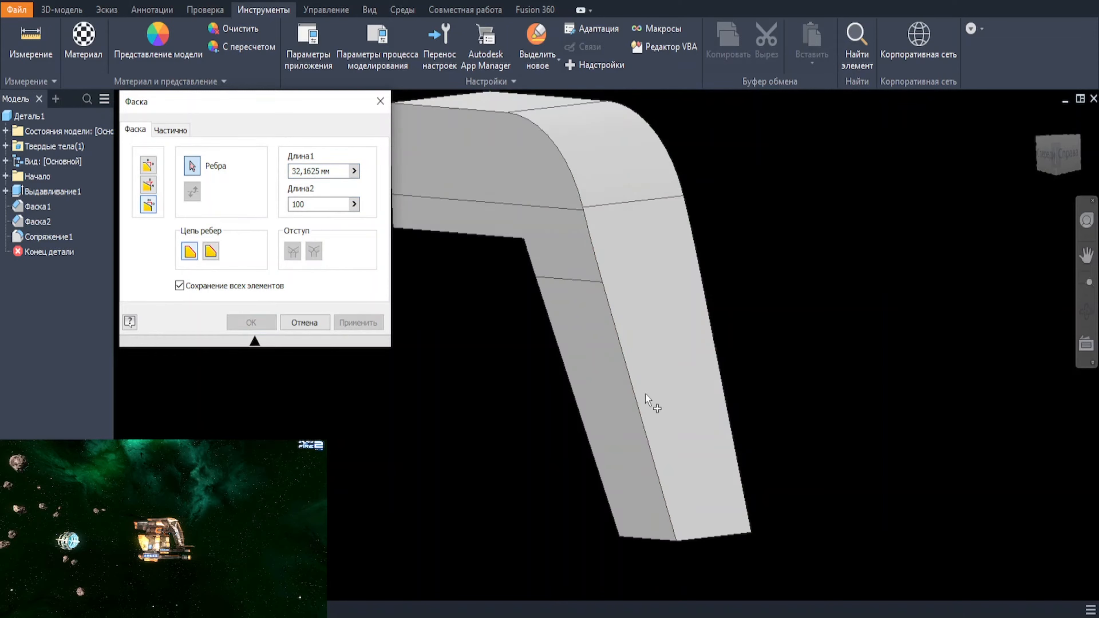
{"action": "left_click", "coordinate": [637, 385]}
{"action": "middle_click_drag", "start_coordinate": [782, 377], "coordinate": [715, 364], "text": "shift"}
{"action": "left_click", "coordinate": [687, 403]}
{"action": "left_click_drag", "start_coordinate": [686, 402], "coordinate": [646, 399]}
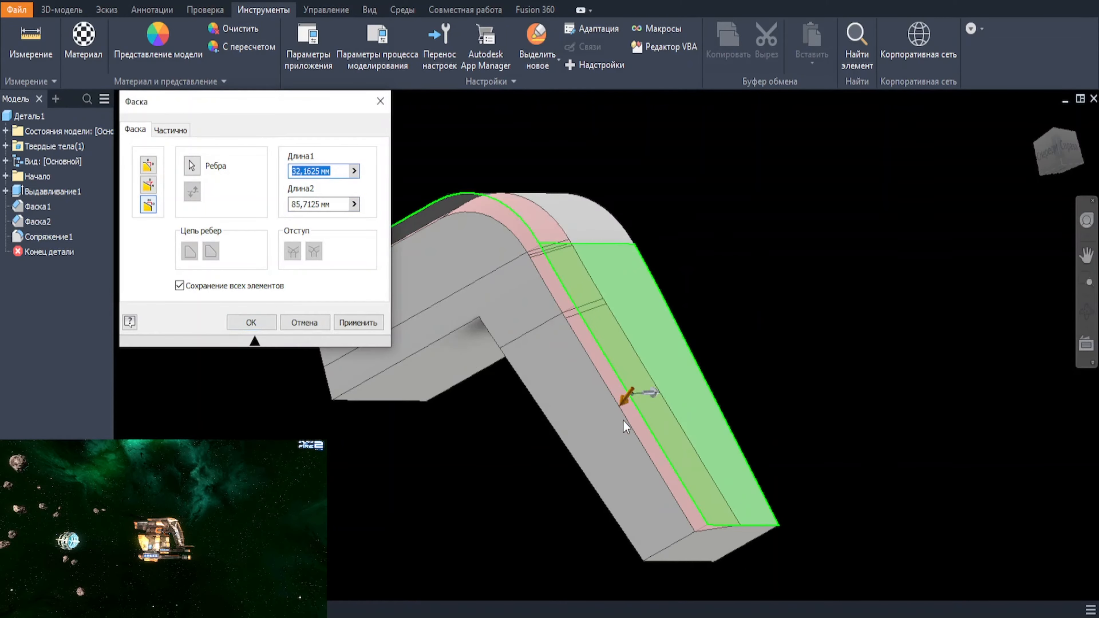
{"action": "left_click_drag", "start_coordinate": [626, 418], "coordinate": [619, 412]}
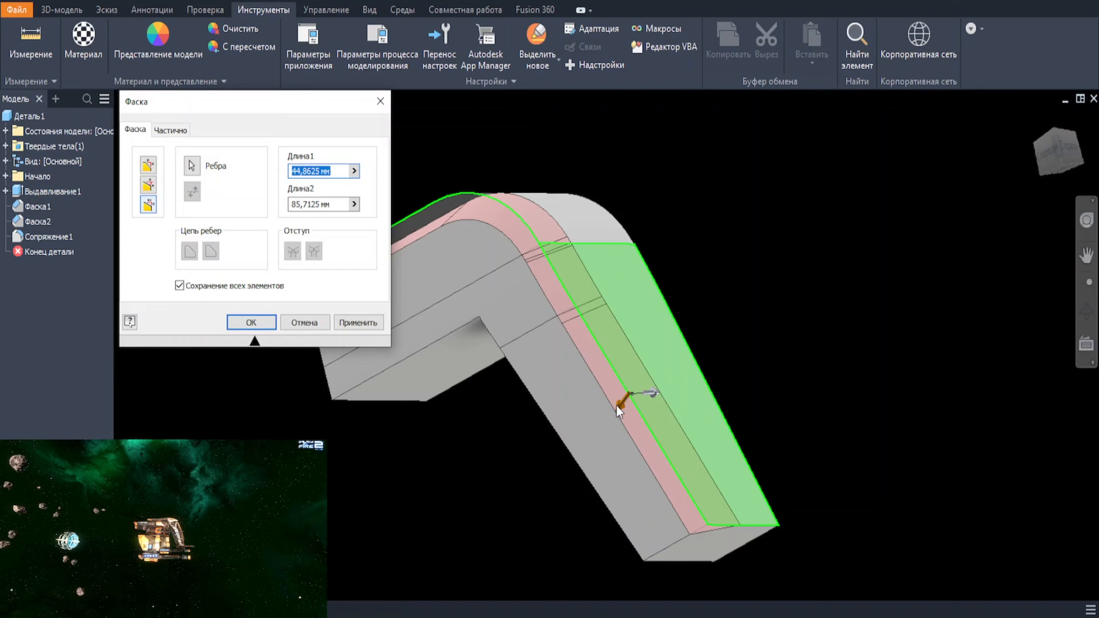
{"action": "type", "text": "45"}
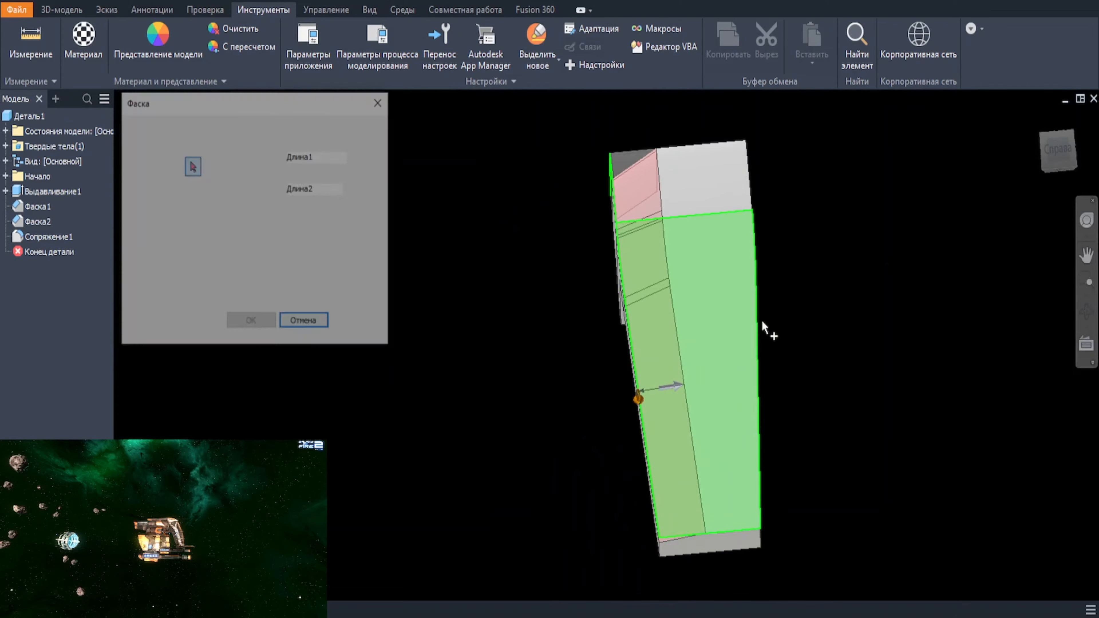
{"action": "left_click", "coordinate": [358, 323]}
{"action": "left_click", "coordinate": [305, 323]}
Step: Fillet the edges between the long chamfers and the side faces on both sides with a 20 mm radius
{"action": "mouse_move", "coordinate": [810, 308]}
{"action": "middle_mouse_down", "text": "shift"}
{"action": "mouse_move", "coordinate": [881, 313]}
{"action": "mouse_move", "coordinate": [768, 325]}
{"action": "mouse_move", "coordinate": [861, 331]}
{"action": "mouse_move", "coordinate": [955, 311]}
{"action": "mouse_move", "coordinate": [800, 315]}
{"action": "mouse_move", "coordinate": [612, 285]}
{"action": "middle_mouse_up", "text": "shift"}
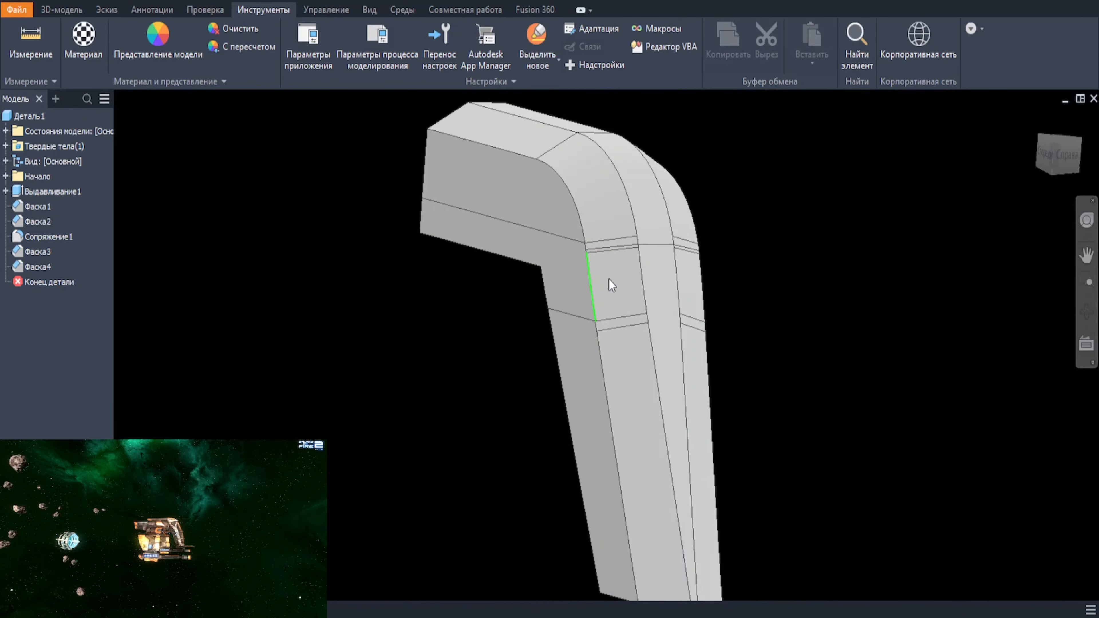
{"action": "key", "text": "f"}
{"action": "left_click", "coordinate": [610, 285]}
{"action": "type", "text": "20"}
{"action": "key", "text": "Return"}
{"action": "left_click", "coordinate": [722, 281]}
{"action": "key", "text": "f"}
{"action": "key", "text": "Return"}
Step: Fillet the two long edges between the chamfers and the outer face with a 5 mm radius
{"action": "key", "text": "f"}
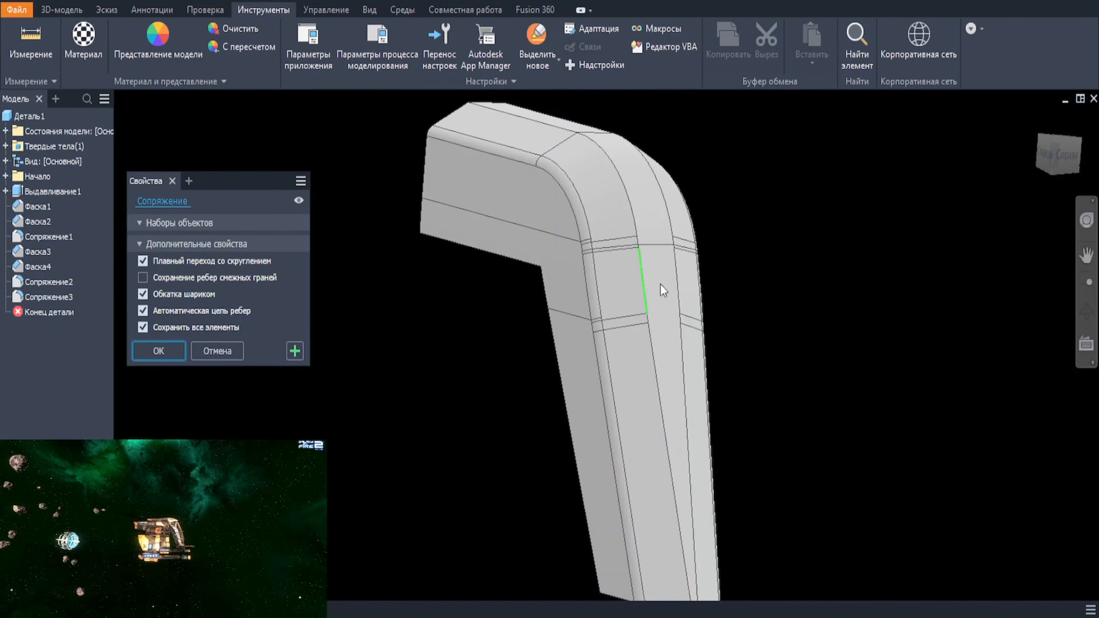
{"action": "left_click", "coordinate": [661, 285]}
{"action": "type", "text": "5"}
{"action": "left_click", "coordinate": [677, 279]}
{"action": "scroll", "coordinate": [667, 290], "scroll_direction": "up", "scroll_amount": 3}
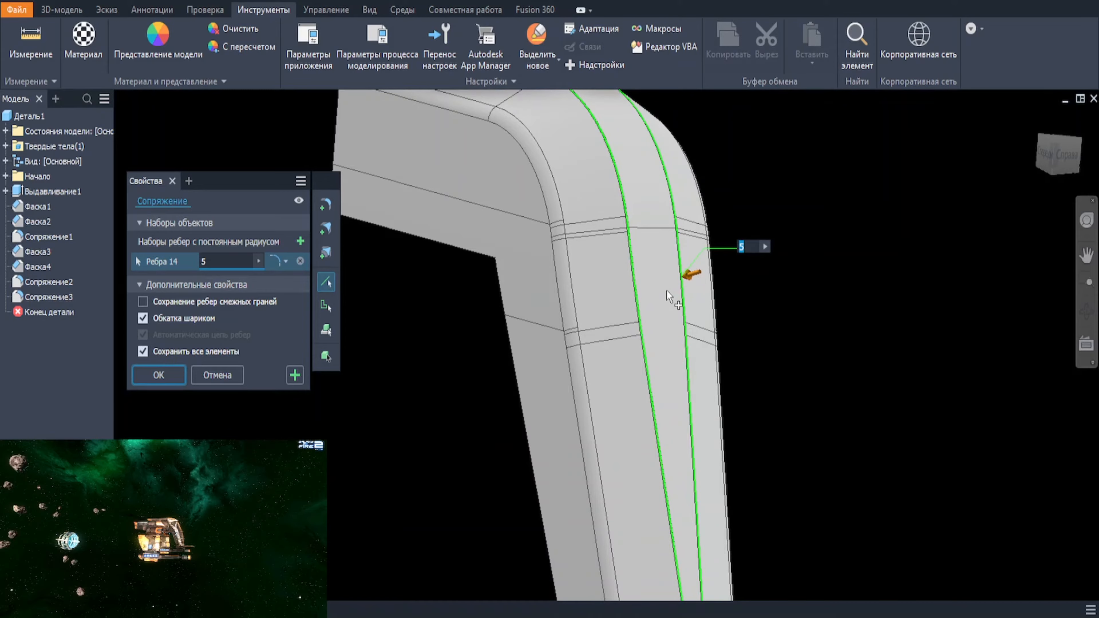
{"action": "scroll", "coordinate": [859, 398], "scroll_direction": "down", "scroll_amount": 3}
{"action": "key", "text": "Return"}
{"action": "scroll", "coordinate": [811, 314], "scroll_direction": "up", "scroll_amount": 3}
{"action": "middle_click_drag", "start_coordinate": [779, 320], "coordinate": [731, 303], "text": "shift"}
{"action": "scroll", "coordinate": [732, 260], "scroll_direction": "up", "scroll_amount": 3}
{"action": "left_click", "coordinate": [103, 12]}
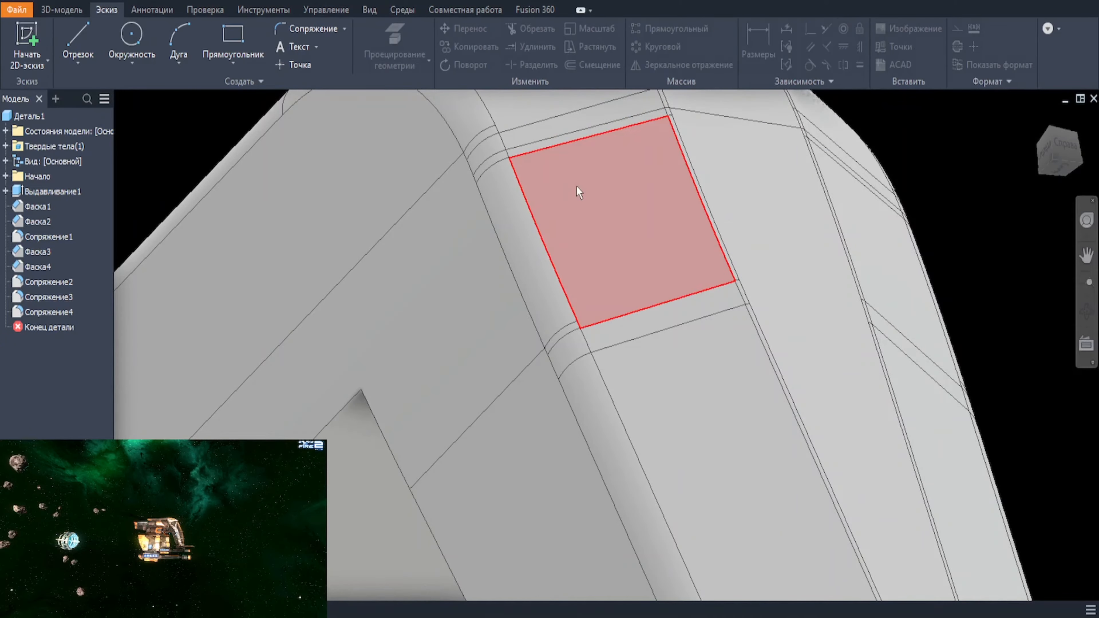
{"action": "right_click", "coordinate": [633, 191]}
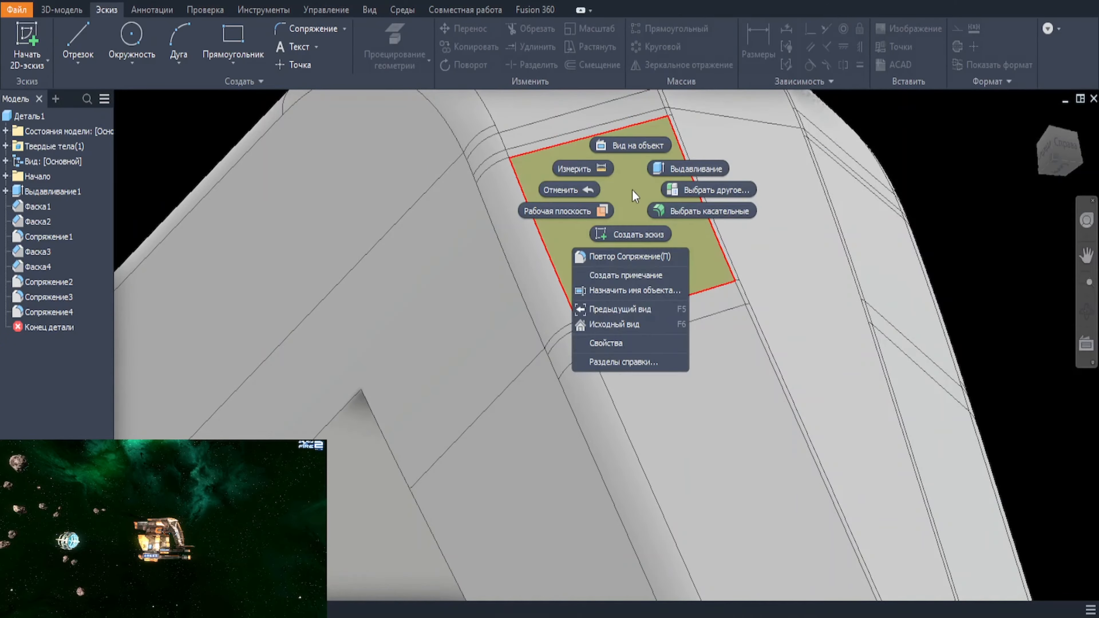
{"action": "left_click", "coordinate": [715, 170]}
{"action": "scroll", "coordinate": [772, 243], "scroll_direction": "down", "scroll_amount": 3}
{"action": "middle_click_drag", "start_coordinate": [772, 243], "coordinate": [761, 335], "text": "shift"}
{"action": "key", "text": "Escape"}
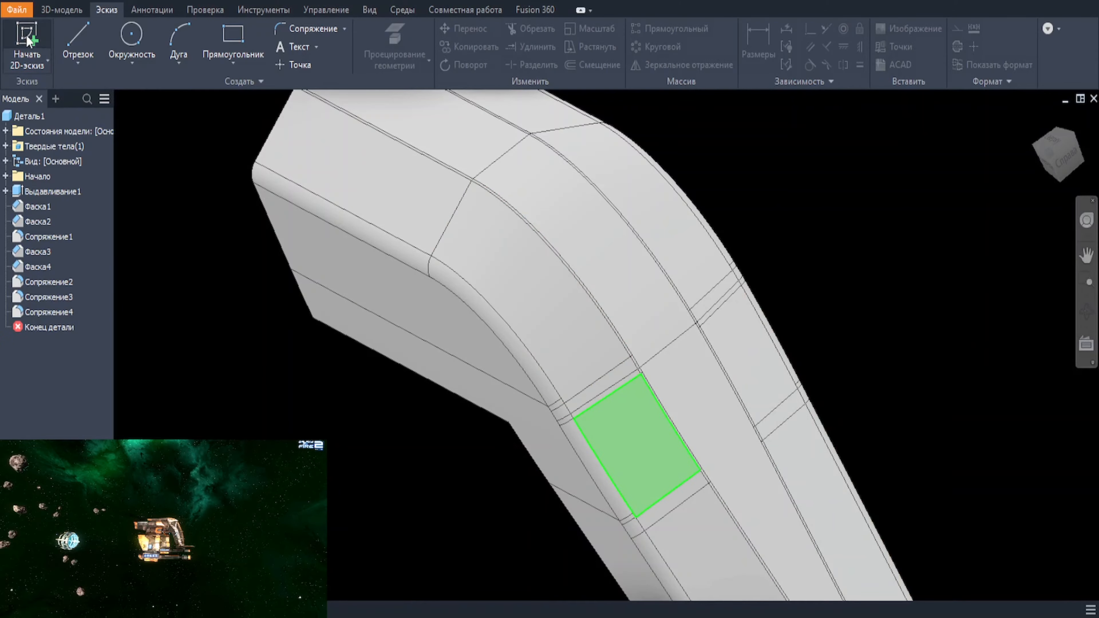
{"action": "key", "text": "Escape"}
Step: Try to define a three-point work plane from corner points around the small rectangular chamfer face
{"action": "scroll", "coordinate": [584, 420], "scroll_direction": "up", "scroll_amount": 2}
{"action": "left_click", "coordinate": [61, 10]}
{"action": "left_click", "coordinate": [647, 62]}
{"action": "left_click", "coordinate": [680, 284]}
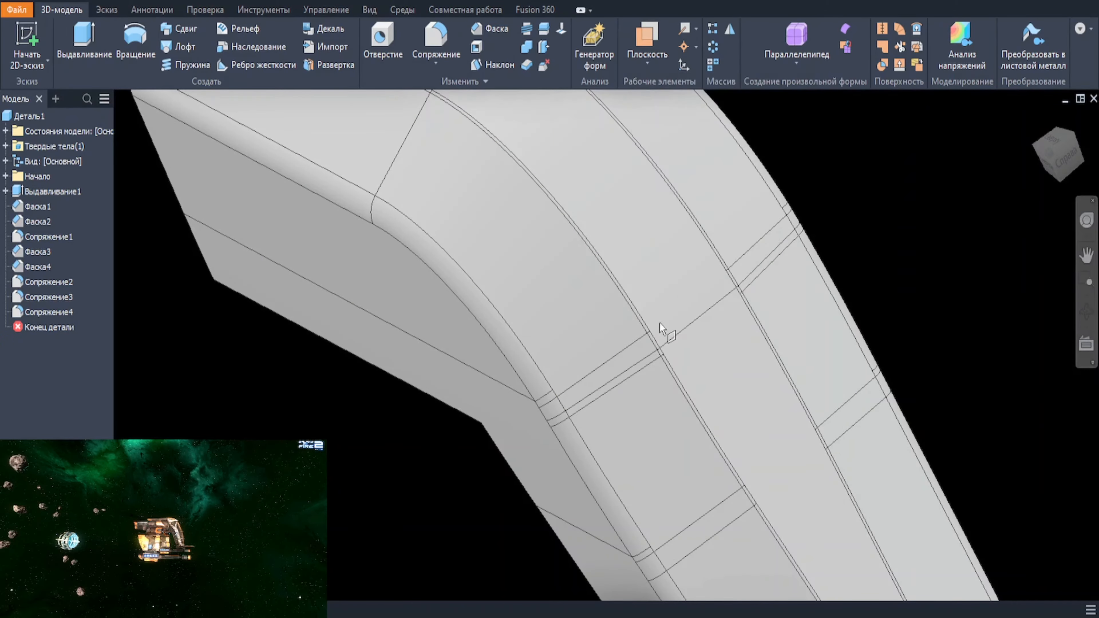
{"action": "scroll", "coordinate": [565, 411], "scroll_direction": "up", "scroll_amount": 3}
{"action": "left_click", "coordinate": [565, 407]}
{"action": "left_click", "coordinate": [840, 234]}
{"action": "scroll", "coordinate": [842, 227], "scroll_direction": "up", "scroll_amount": 2}
Step: Create a work plane through three corner points of the small rectangular chamfer face just below the bend
{"action": "left_click", "coordinate": [640, 65]}
{"action": "left_click", "coordinate": [680, 284]}
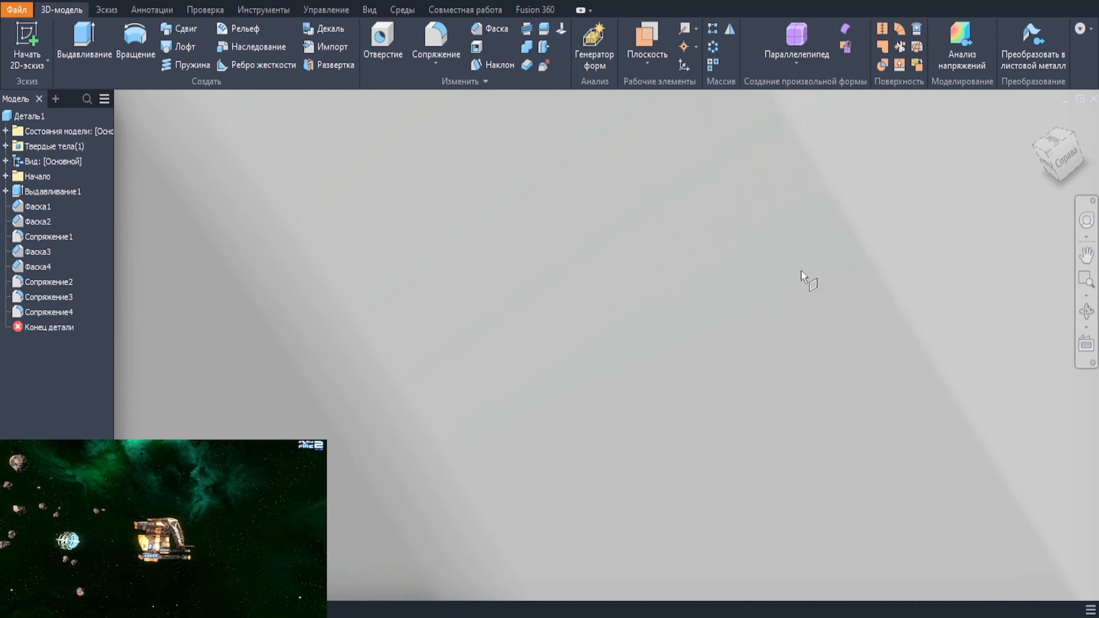
{"action": "scroll", "coordinate": [821, 244], "scroll_direction": "down", "scroll_amount": 2}
{"action": "scroll", "coordinate": [824, 240], "scroll_direction": "up", "scroll_amount": 3}
{"action": "left_click", "coordinate": [823, 240]}
{"action": "middle_click_drag", "start_coordinate": [313, 582], "coordinate": [355, 389]}
{"action": "left_click", "coordinate": [332, 404]}
{"action": "scroll", "coordinate": [669, 424], "scroll_direction": "down", "scroll_amount": 3}
{"action": "scroll", "coordinate": [789, 474], "scroll_direction": "down", "scroll_amount": 3}
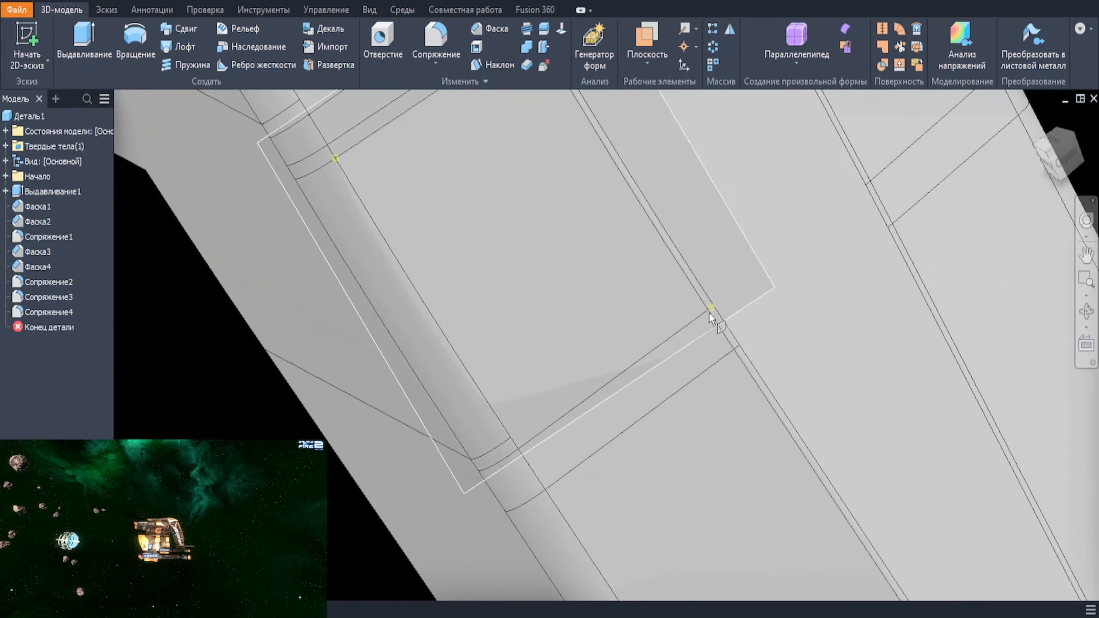
{"action": "left_click", "coordinate": [550, 423]}
Step: Start a 2D sketch on the new work plane and project the outline of the small rectangular chamfer face into it
{"action": "scroll", "coordinate": [700, 494], "scroll_direction": "up", "scroll_amount": 3}
{"action": "middle_click_drag", "start_coordinate": [700, 494], "coordinate": [564, 230]}
{"action": "left_click", "coordinate": [27, 41]}
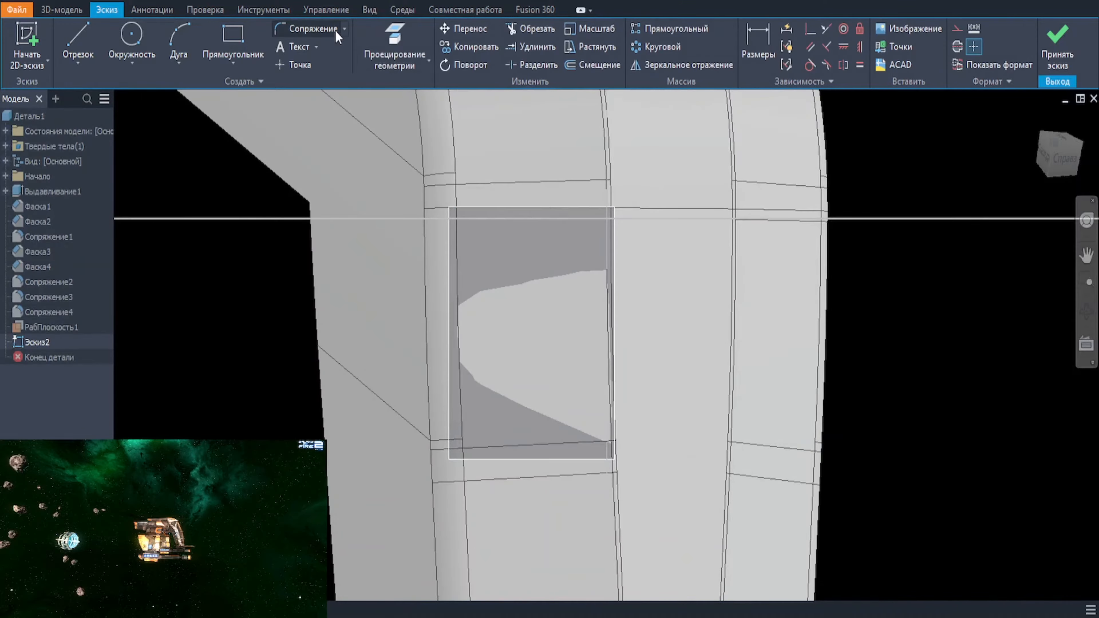
{"action": "left_click", "coordinate": [395, 39]}
{"action": "left_click", "coordinate": [505, 209]}
{"action": "scroll", "coordinate": [608, 251], "scroll_direction": "up", "scroll_amount": 3}
{"action": "scroll", "coordinate": [614, 176], "scroll_direction": "up", "scroll_amount": 4}
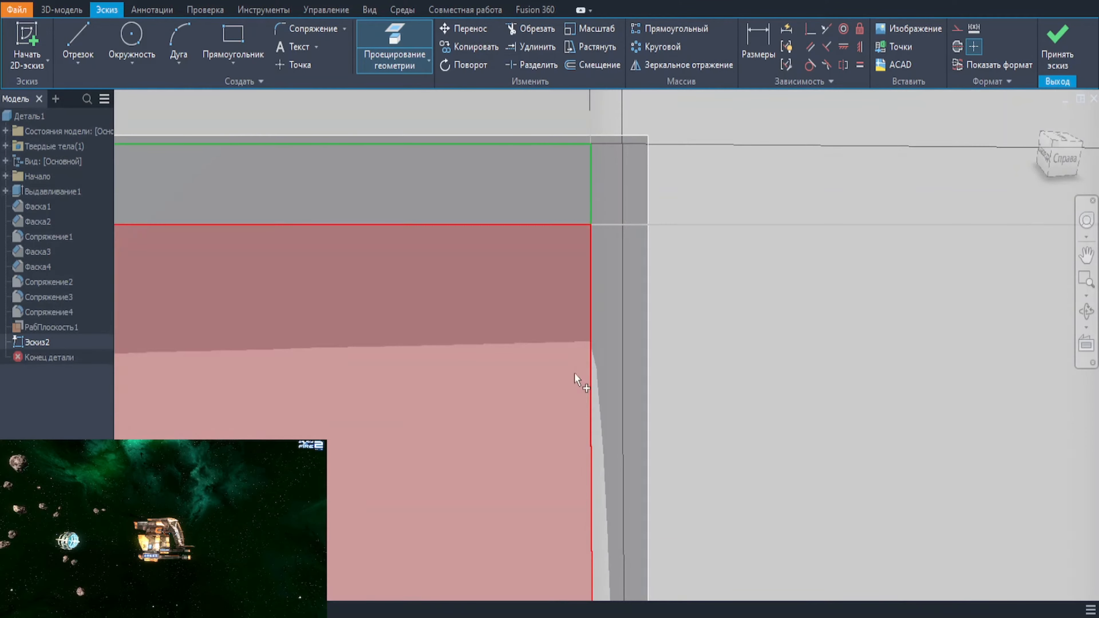
{"action": "left_click", "coordinate": [584, 344]}
{"action": "scroll", "coordinate": [572, 192], "scroll_direction": "down", "scroll_amount": 3}
{"action": "middle_click_drag", "start_coordinate": [439, 201], "coordinate": [464, 467]}
{"action": "left_click", "coordinate": [484, 373]}
{"action": "scroll", "coordinate": [483, 373], "scroll_direction": "down", "scroll_amount": 3}
{"action": "key", "text": "Escape"}
{"action": "key", "text": "e"}
{"action": "middle_click_drag", "start_coordinate": [555, 348], "coordinate": [609, 362], "text": "shift"}
{"action": "middle_click_drag", "start_coordinate": [577, 401], "coordinate": [599, 362], "text": "shift"}
{"action": "left_click", "coordinate": [246, 303]}
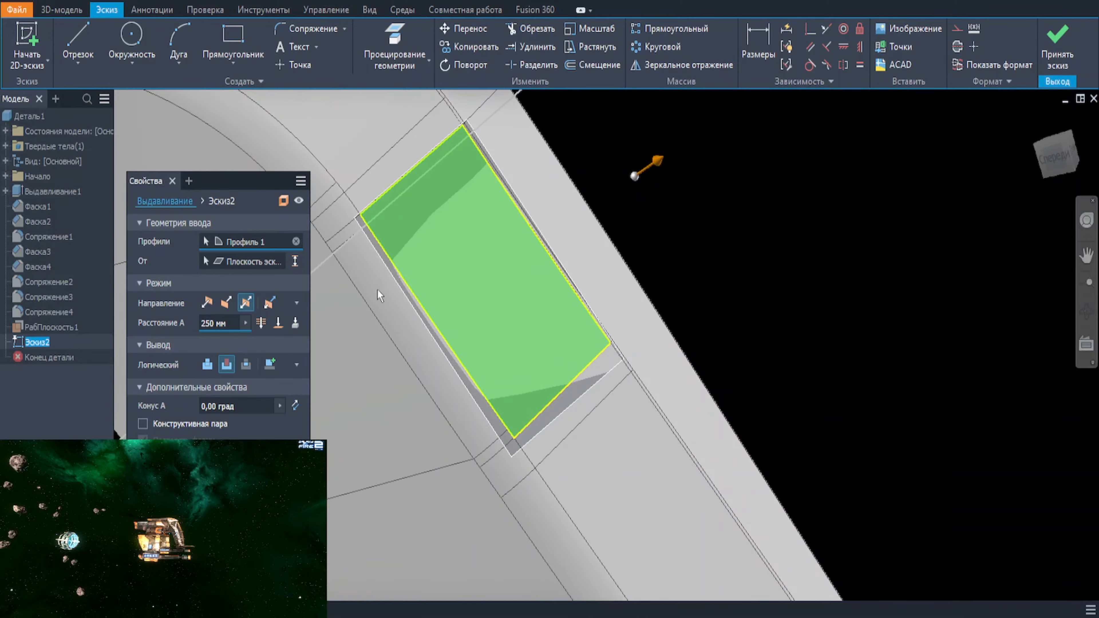
{"action": "scroll", "coordinate": [512, 282], "scroll_direction": "up", "scroll_amount": 2}
{"action": "scroll", "coordinate": [512, 282], "scroll_direction": "down", "scroll_amount": 3}
{"action": "middle_click_drag", "start_coordinate": [539, 306], "coordinate": [579, 309], "text": "shift"}
{"action": "key", "text": "Escape"}
{"action": "key", "text": "e"}
{"action": "left_click", "coordinate": [572, 277]}
{"action": "left_click", "coordinate": [571, 277]}
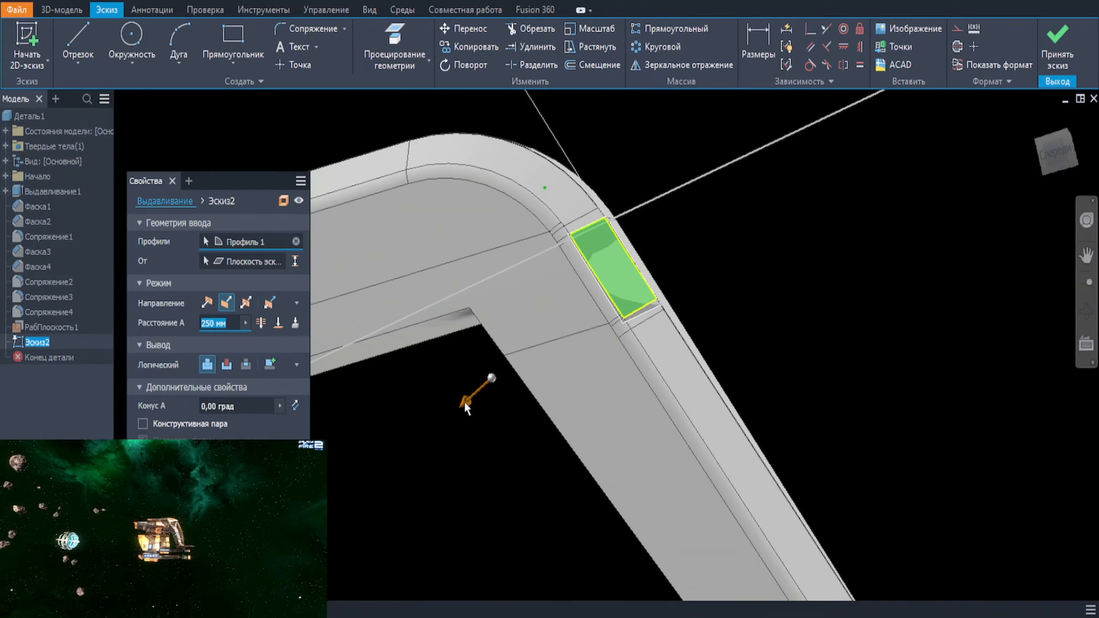
{"action": "scroll", "coordinate": [724, 284], "scroll_direction": "up", "scroll_amount": 3}
{"action": "key", "text": "Escape"}
{"action": "middle_click_drag", "start_coordinate": [724, 285], "coordinate": [639, 296], "text": "shift"}
{"action": "key", "text": "ctrl+z"}
{"action": "key", "text": "ctrl+z"}
{"action": "left_click", "coordinate": [111, 1]}
{"action": "left_click", "coordinate": [111, 1]}
Step: Offset the projected rectangle outline inward by 3 mm in the sketch
{"action": "scroll", "coordinate": [664, 323], "scroll_direction": "up", "scroll_amount": 1}
{"action": "left_click", "coordinate": [593, 64]}
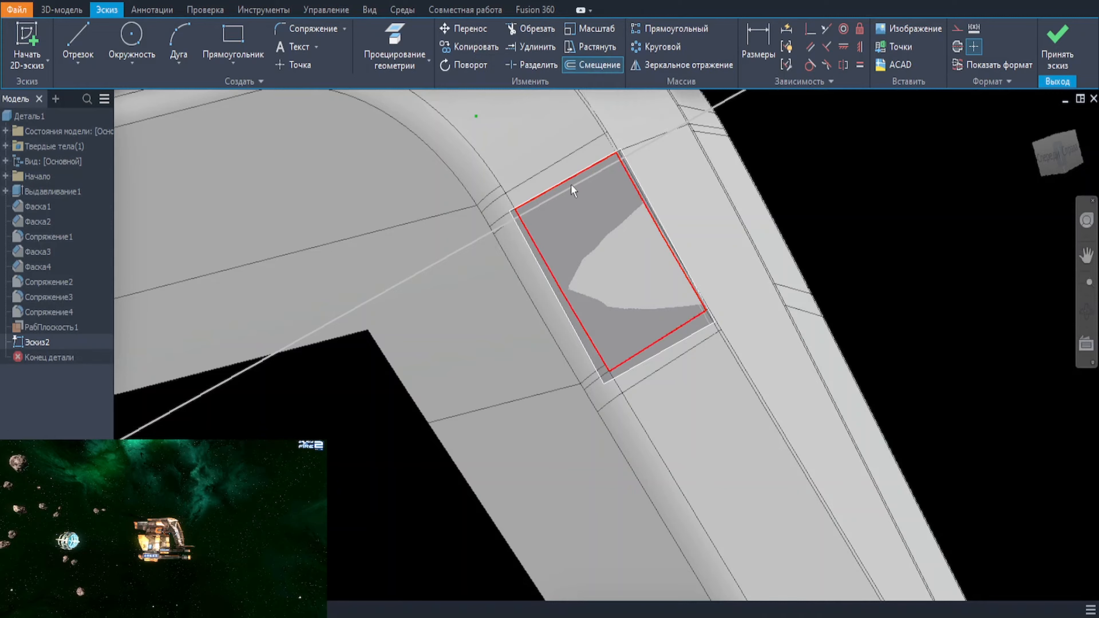
{"action": "left_click", "coordinate": [572, 185]}
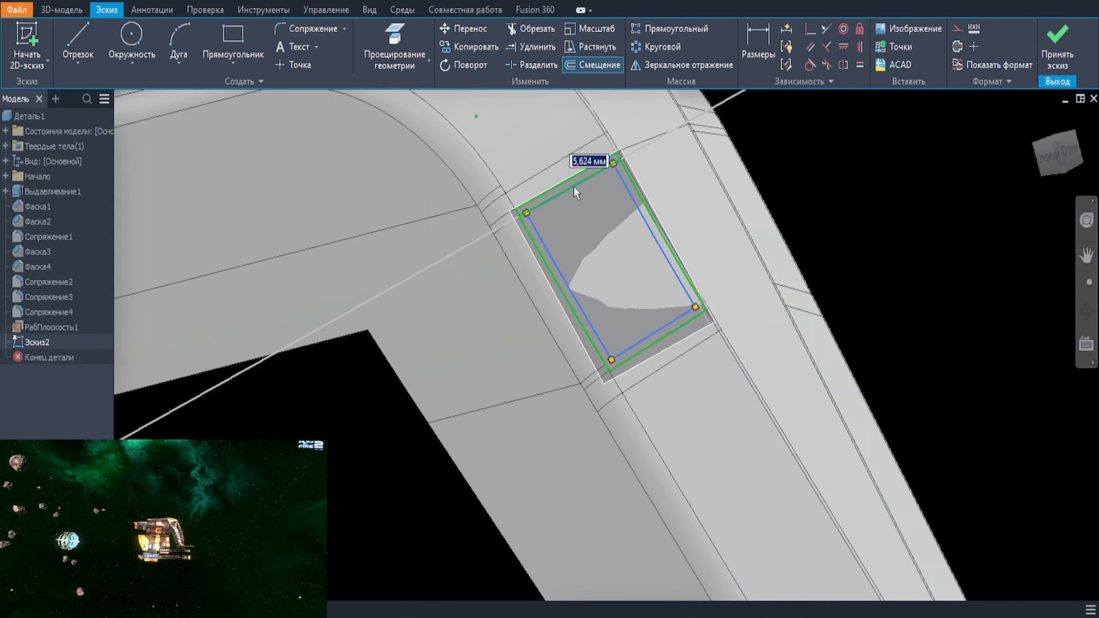
{"action": "type", "text": "3"}
{"action": "key", "text": "Return"}
Step: Cut the inset rectangle into the body with a symmetric extrusion of 10 mm
{"action": "scroll", "coordinate": [585, 229], "scroll_direction": "up", "scroll_amount": 1}
{"action": "key", "text": "e"}
{"action": "left_click", "coordinate": [611, 262]}
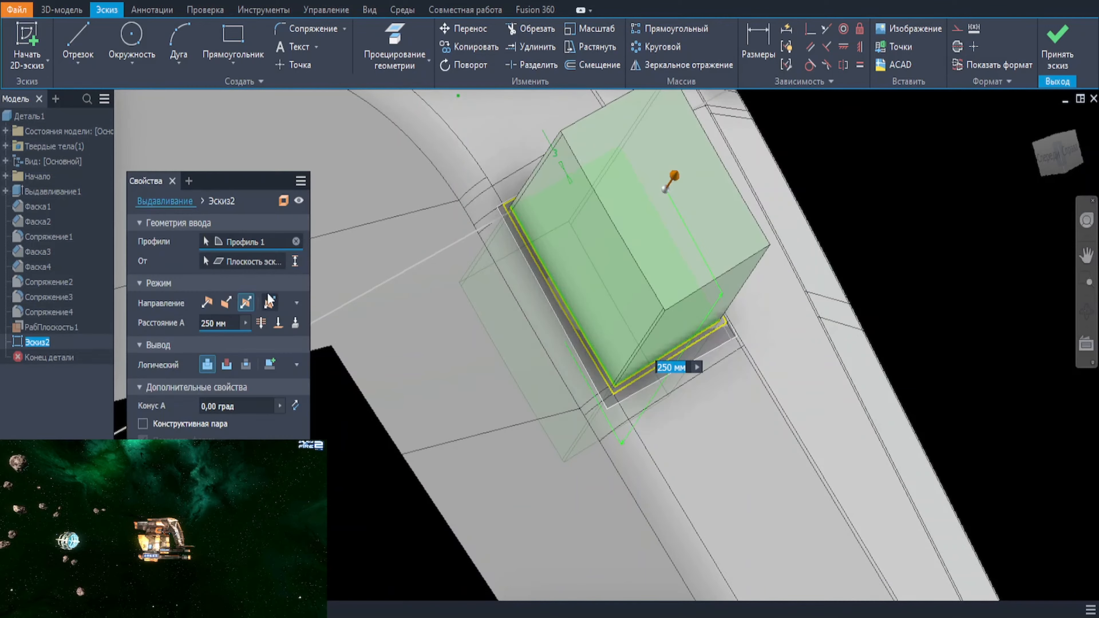
{"action": "left_click", "coordinate": [226, 365]}
{"action": "left_click_drag", "start_coordinate": [675, 178], "coordinate": [629, 247]}
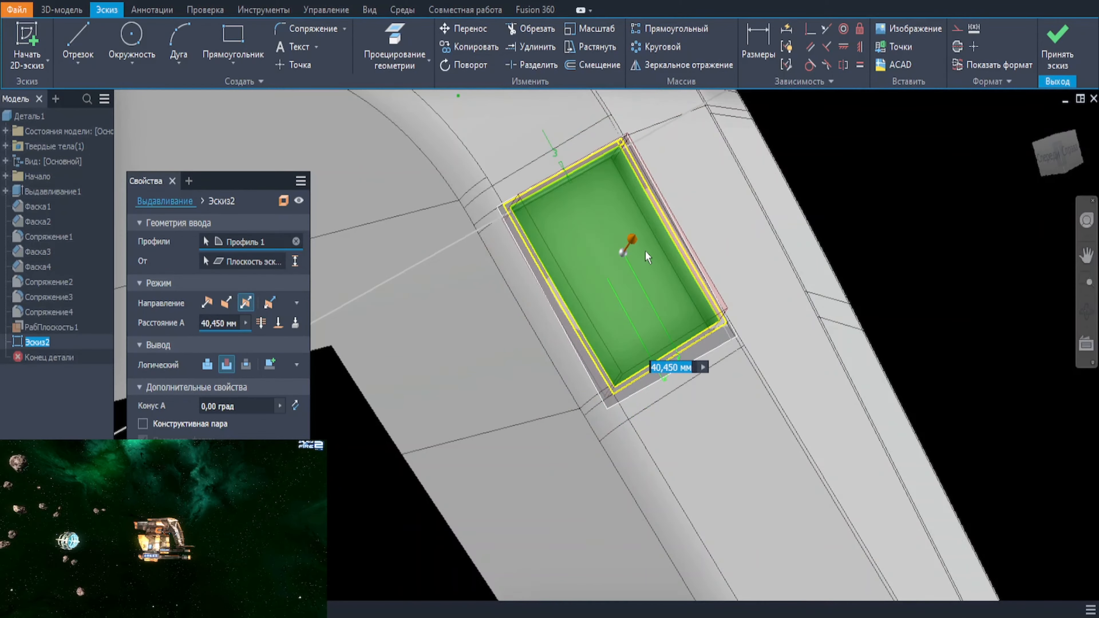
{"action": "type", "text": "10"}
{"action": "scroll", "coordinate": [683, 306], "scroll_direction": "up", "scroll_amount": 2}
{"action": "scroll", "coordinate": [682, 307], "scroll_direction": "down", "scroll_amount": 4}
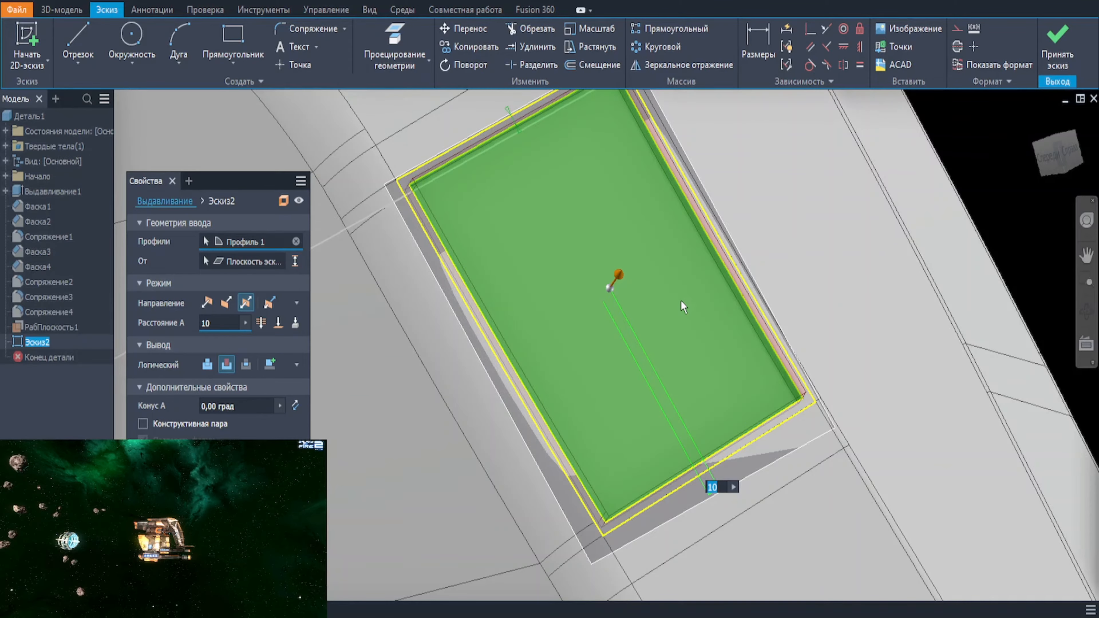
{"action": "scroll", "coordinate": [662, 276], "scroll_direction": "up", "scroll_amount": 1}
{"action": "key", "text": "Return"}
Step: Hide the work plane lying on the small rectangular chamfer face
{"action": "scroll", "coordinate": [662, 277], "scroll_direction": "up", "scroll_amount": 1}
{"action": "right_click", "coordinate": [643, 457]}
{"action": "left_click", "coordinate": [682, 475]}
{"action": "middle_click_drag", "start_coordinate": [736, 450], "coordinate": [744, 349], "text": "shift"}
{"action": "scroll", "coordinate": [720, 416], "scroll_direction": "down", "scroll_amount": 2}
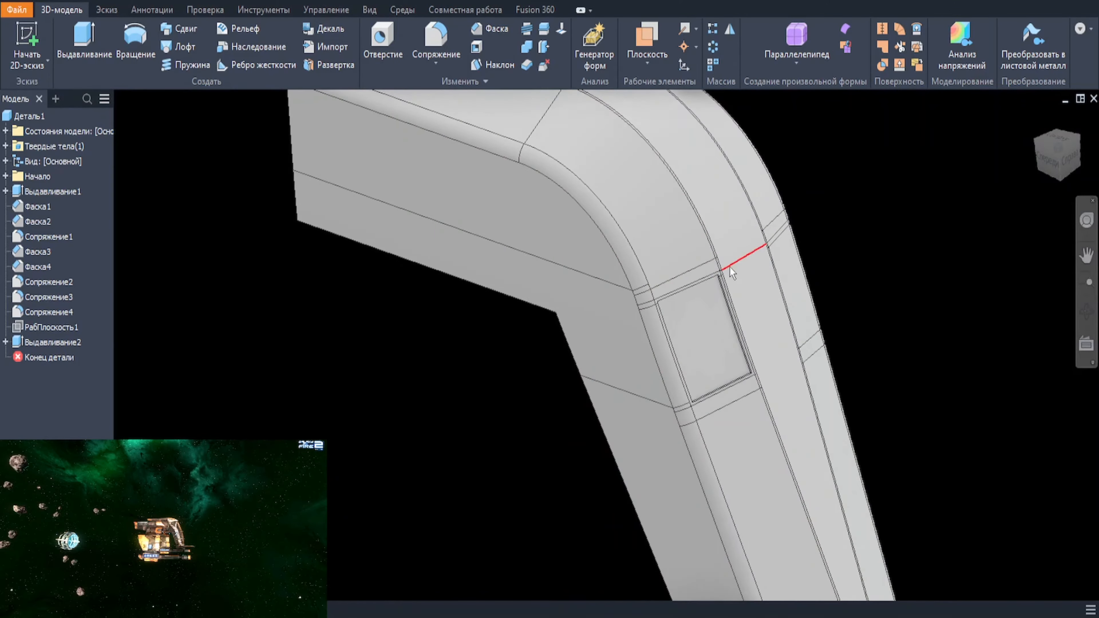
{"action": "scroll", "coordinate": [731, 273], "scroll_direction": "up", "scroll_amount": 2}
{"action": "left_click", "coordinate": [648, 62]}
{"action": "left_click", "coordinate": [675, 284]}
{"action": "left_click", "coordinate": [730, 256]}
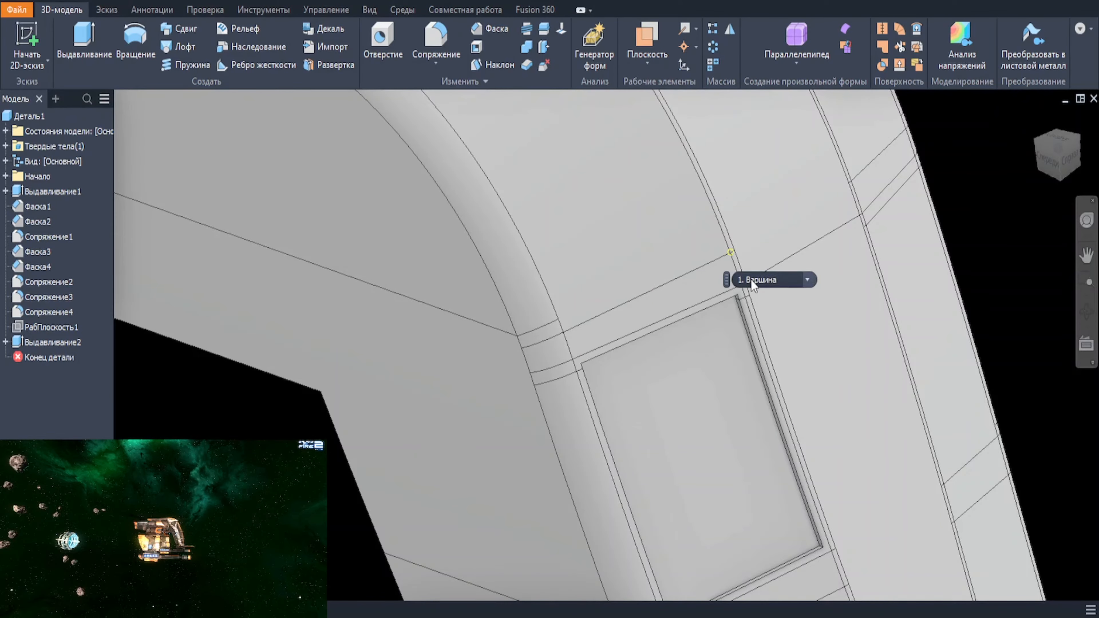
{"action": "scroll", "coordinate": [736, 299], "scroll_direction": "up", "scroll_amount": 3}
{"action": "left_click", "coordinate": [753, 286]}
{"action": "scroll", "coordinate": [779, 433], "scroll_direction": "down", "scroll_amount": 3}
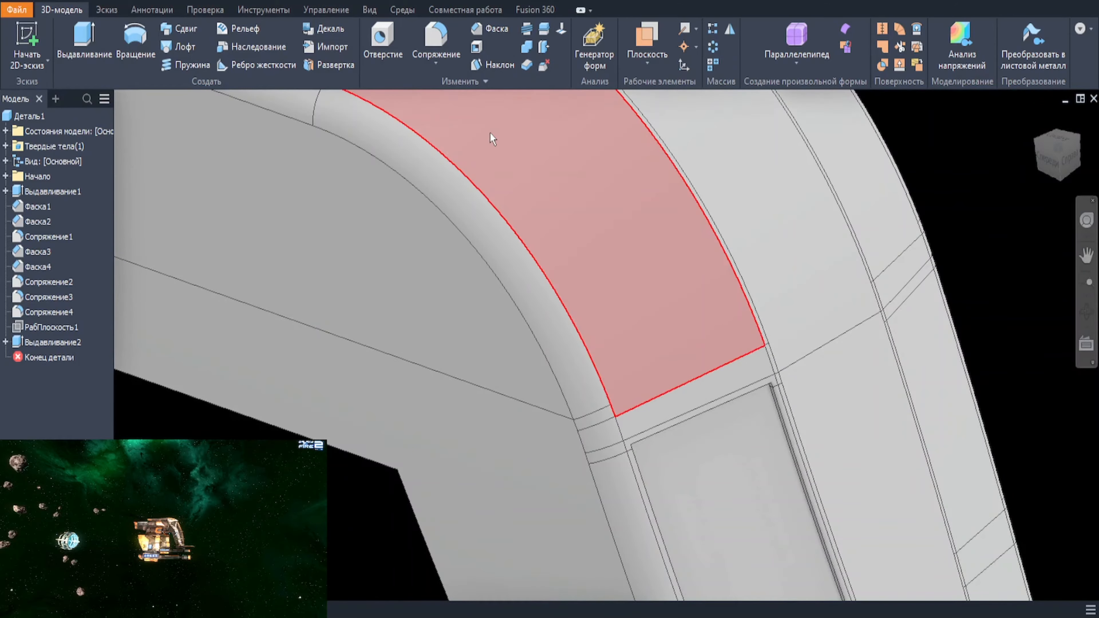
Step: Cut into the curved chamfer face at the bend using Thicken with a 5 mm distance in both directions
{"action": "left_click", "coordinate": [527, 65]}
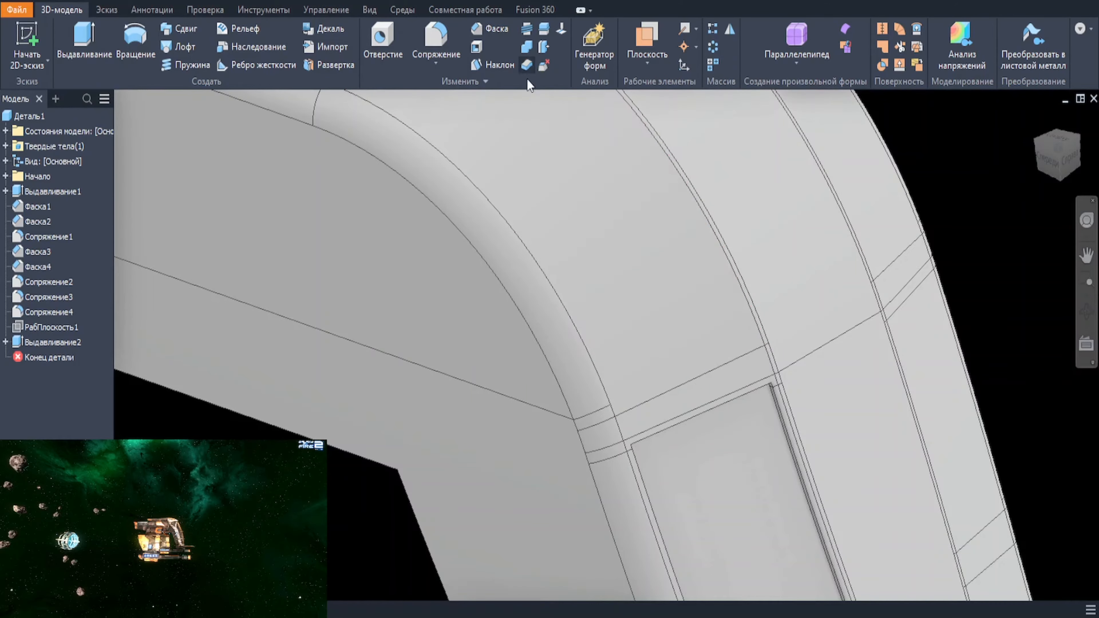
{"action": "left_click", "coordinate": [563, 195]}
{"action": "left_click", "coordinate": [245, 300]}
{"action": "scroll", "coordinate": [522, 326], "scroll_direction": "up", "scroll_amount": 5}
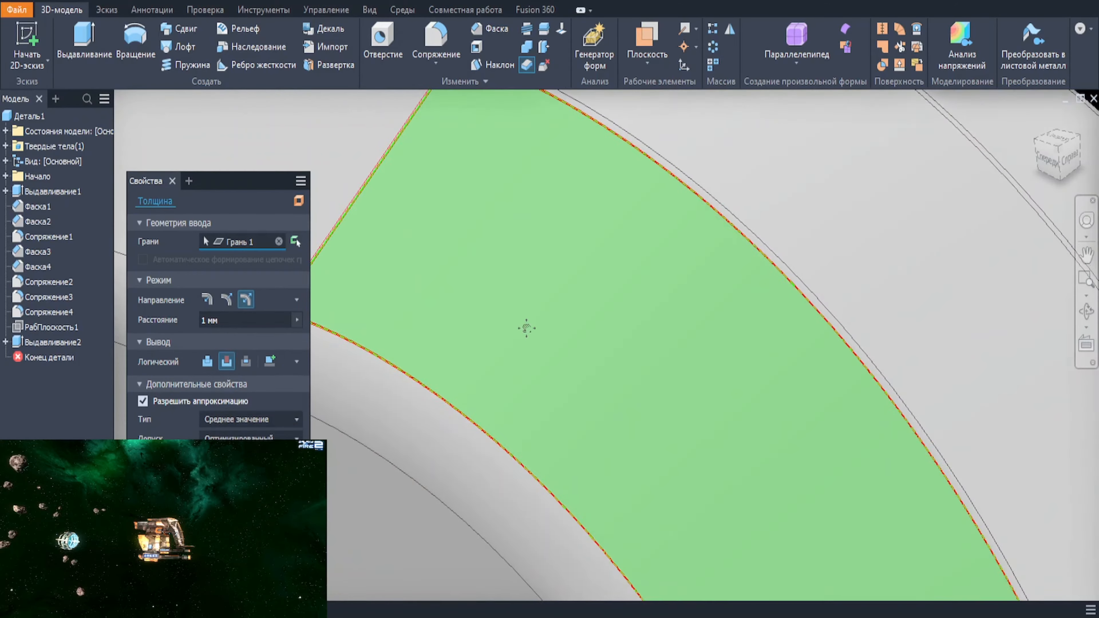
{"action": "left_click", "coordinate": [207, 300]}
{"action": "scroll", "coordinate": [410, 375], "scroll_direction": "down", "scroll_amount": 3}
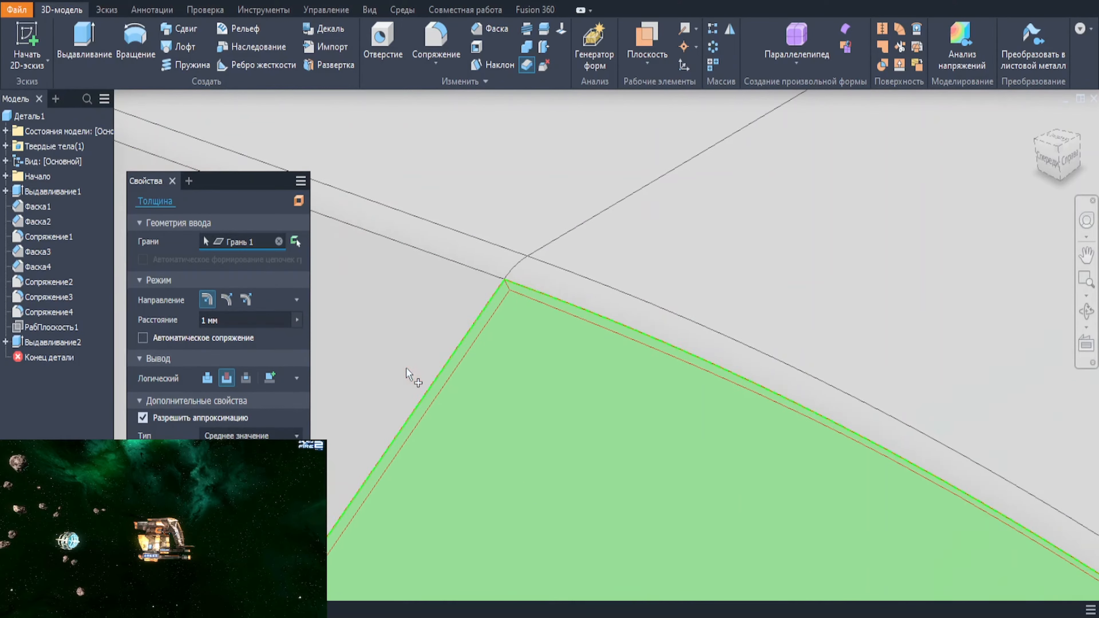
{"action": "left_click_drag", "start_coordinate": [223, 321], "coordinate": [184, 330]}
{"action": "type", "text": "5"}
{"action": "scroll", "coordinate": [636, 409], "scroll_direction": "down", "scroll_amount": 5}
{"action": "middle_click_drag", "start_coordinate": [640, 410], "coordinate": [599, 328]}
{"action": "left_click", "coordinate": [246, 300]}
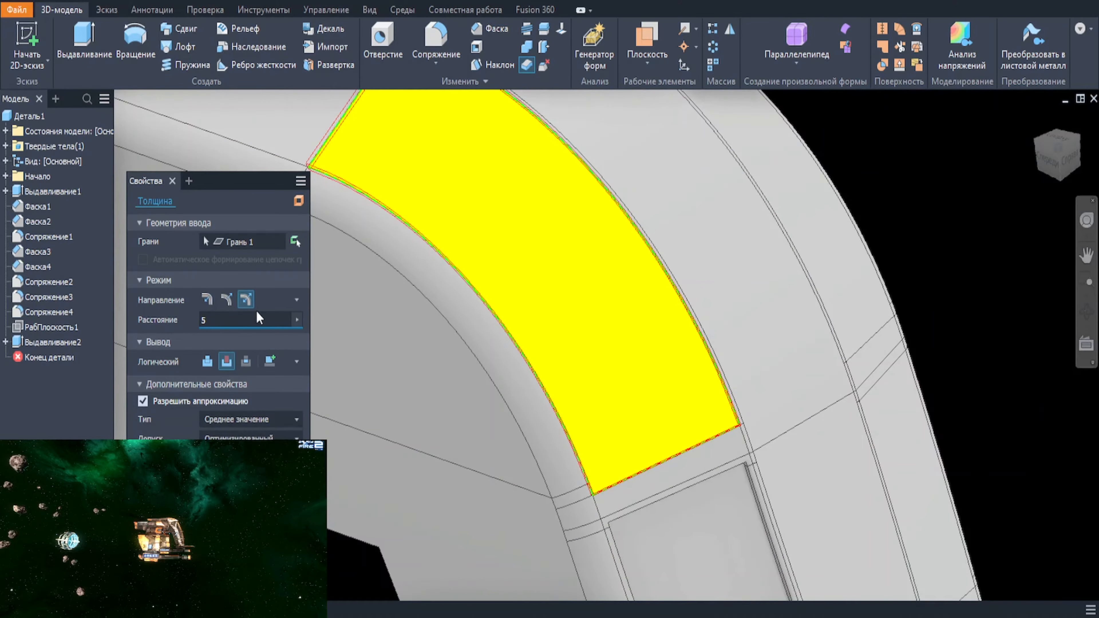
{"action": "key", "text": "Return"}
Step: Change the distance of the curved face's Thicken cut to 10 mm
{"action": "middle_click_drag", "start_coordinate": [678, 434], "coordinate": [720, 369], "text": "shift"}
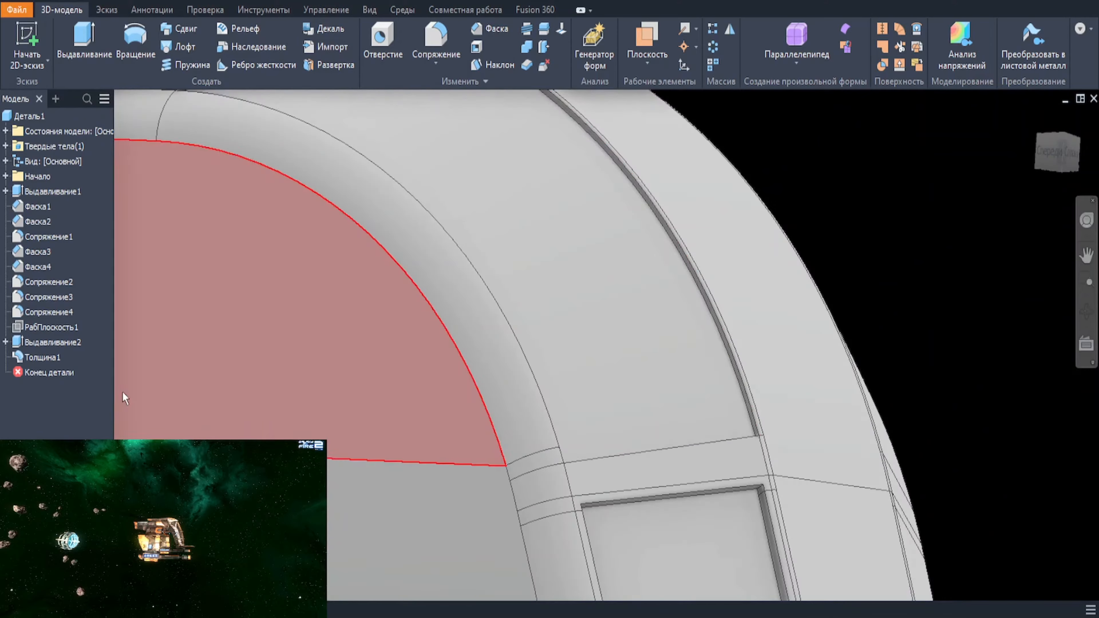
{"action": "double_click", "coordinate": [45, 358]}
{"action": "left_click_drag", "start_coordinate": [225, 321], "coordinate": [169, 322]}
{"action": "type", "text": "10"}
{"action": "key", "text": "Return"}
Step: Create a work plane through three corner points of the long chamfer face below the small rectangular pocket
{"action": "scroll", "coordinate": [744, 416], "scroll_direction": "down", "scroll_amount": 4}
{"action": "middle_click_drag", "start_coordinate": [744, 415], "coordinate": [688, 319]}
{"action": "middle_click_drag", "start_coordinate": [689, 320], "coordinate": [641, 207]}
{"action": "scroll", "coordinate": [641, 212], "scroll_direction": "up", "scroll_amount": 3}
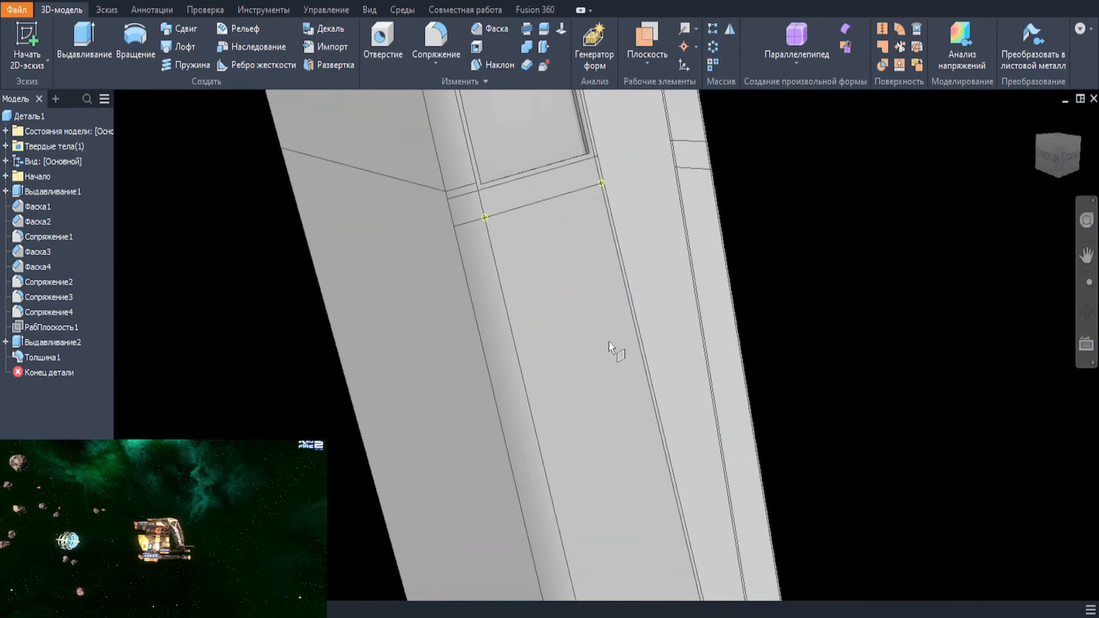
{"action": "scroll", "coordinate": [611, 347], "scroll_direction": "down", "scroll_amount": 4}
{"action": "scroll", "coordinate": [625, 400], "scroll_direction": "up", "scroll_amount": 6}
{"action": "left_click", "coordinate": [624, 398]}
{"action": "scroll", "coordinate": [624, 400], "scroll_direction": "down", "scroll_amount": 4}
{"action": "left_click", "coordinate": [611, 450]}
{"action": "middle_click_drag", "start_coordinate": [611, 446], "coordinate": [594, 332], "text": "shift"}
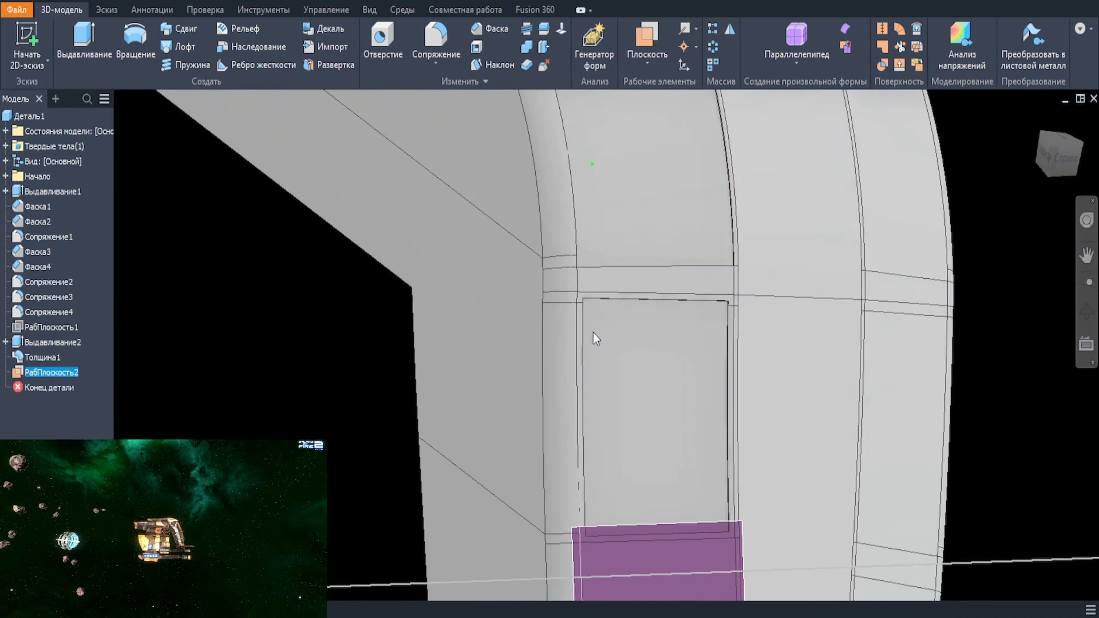
Step: Start a 2D sketch on the new work plane and project the long chamfer face and the narrow strip above it
{"action": "key", "text": "s"}
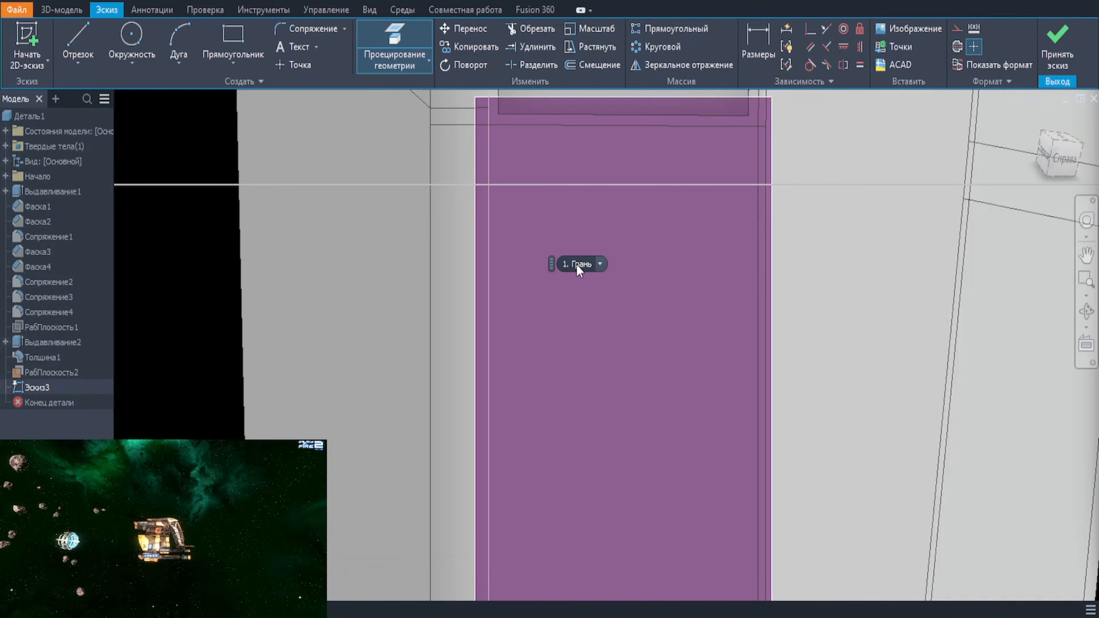
{"action": "scroll", "coordinate": [609, 268], "scroll_direction": "down", "scroll_amount": 2}
{"action": "left_click", "coordinate": [625, 260]}
{"action": "left_click", "coordinate": [604, 191]}
Step: Offset the projected outlines of the narrow strip and the long face inward
{"action": "key", "text": "o"}
{"action": "left_click", "coordinate": [602, 206]}
{"action": "type", "text": "1"}
{"action": "key", "text": "Return"}
{"action": "left_click", "coordinate": [585, 207]}
{"action": "left_click", "coordinate": [579, 216]}
{"action": "key", "text": "Escape"}
Step: Draw a line across the lower part of the long inset outline and make it parallel to the bottom edge
{"action": "scroll", "coordinate": [584, 243], "scroll_direction": "down", "scroll_amount": 3}
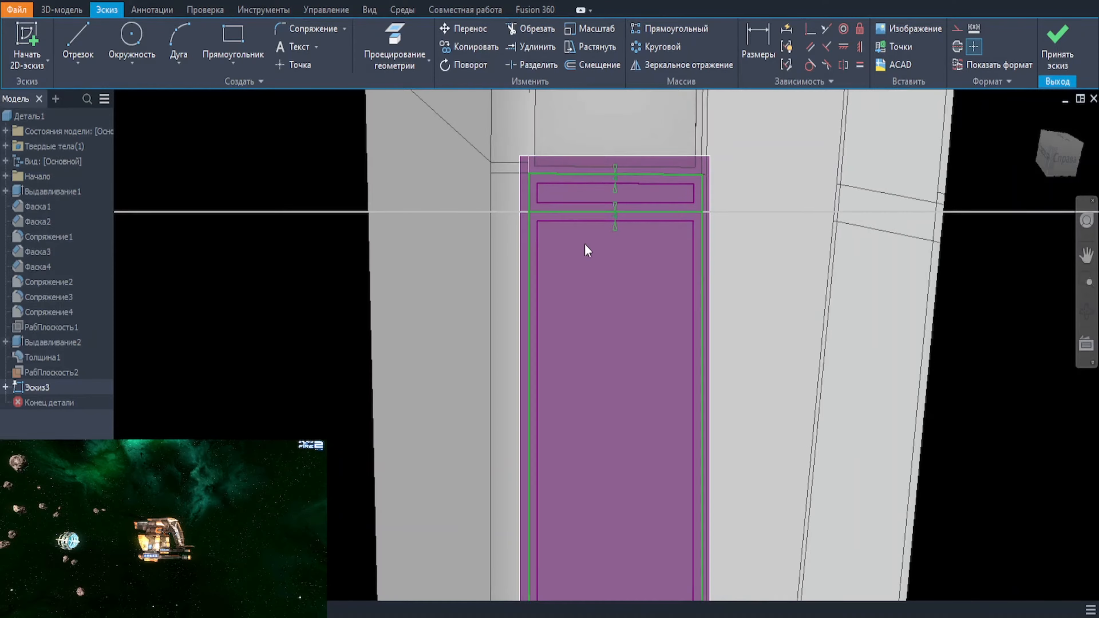
{"action": "middle_click_drag", "start_coordinate": [612, 244], "coordinate": [627, 133]}
{"action": "scroll", "coordinate": [599, 289], "scroll_direction": "down", "scroll_amount": 2}
{"action": "scroll", "coordinate": [601, 294], "scroll_direction": "up", "scroll_amount": 2}
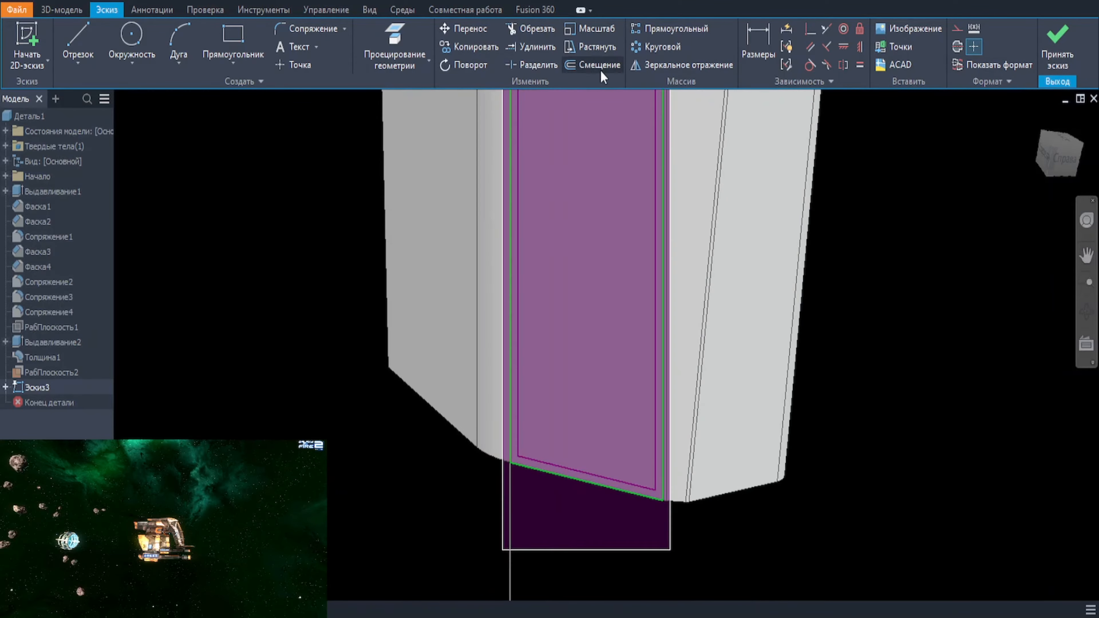
{"action": "key", "text": "l"}
{"action": "scroll", "coordinate": [655, 308], "scroll_direction": "up", "scroll_amount": 3}
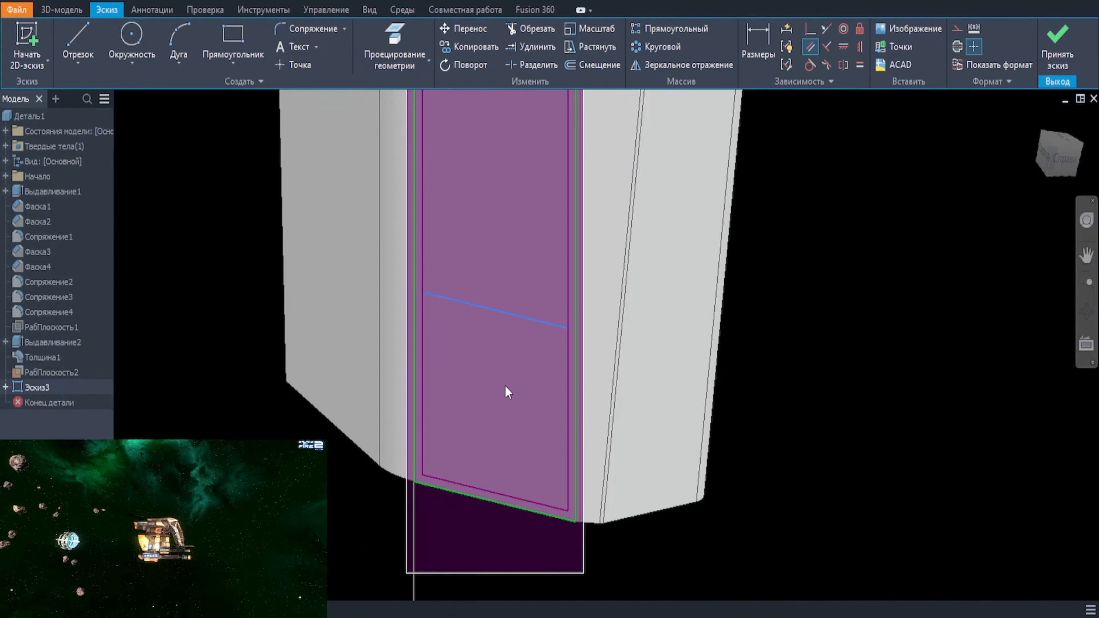
Step: Dimension the cross line 90 mm from the bottom edge of the long face
{"action": "key", "text": "d"}
{"action": "left_click", "coordinate": [535, 327]}
{"action": "left_click", "coordinate": [877, 306]}
{"action": "key", "text": "Return"}
{"action": "key", "text": "F5"}
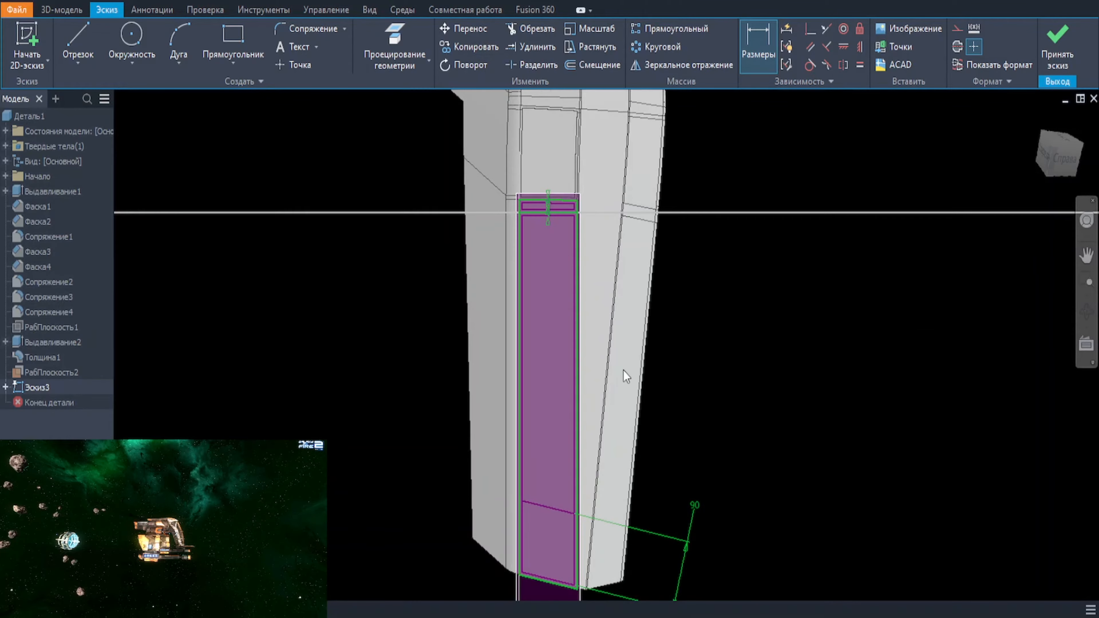
Step: Offset the cross line upward twice at 120 mm spacing and extend both copies to the side of the inset outline
{"action": "key", "text": "o"}
{"action": "left_click", "coordinate": [559, 466]}
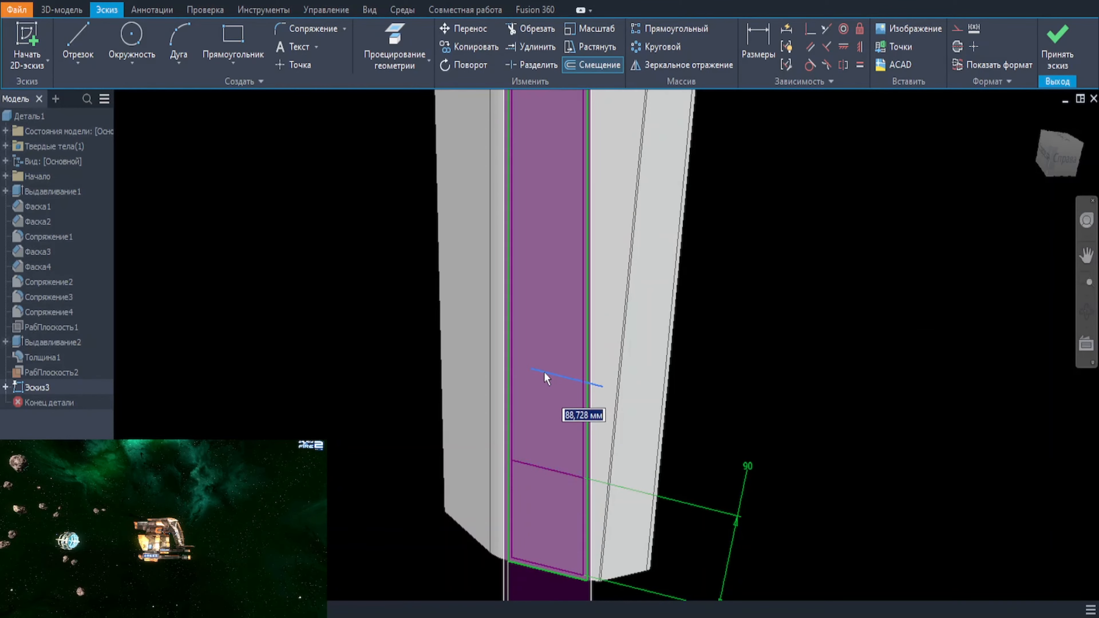
{"action": "type", "text": "120"}
{"action": "key", "text": "Return"}
{"action": "scroll", "coordinate": [547, 375], "scroll_direction": "down", "scroll_amount": 1}
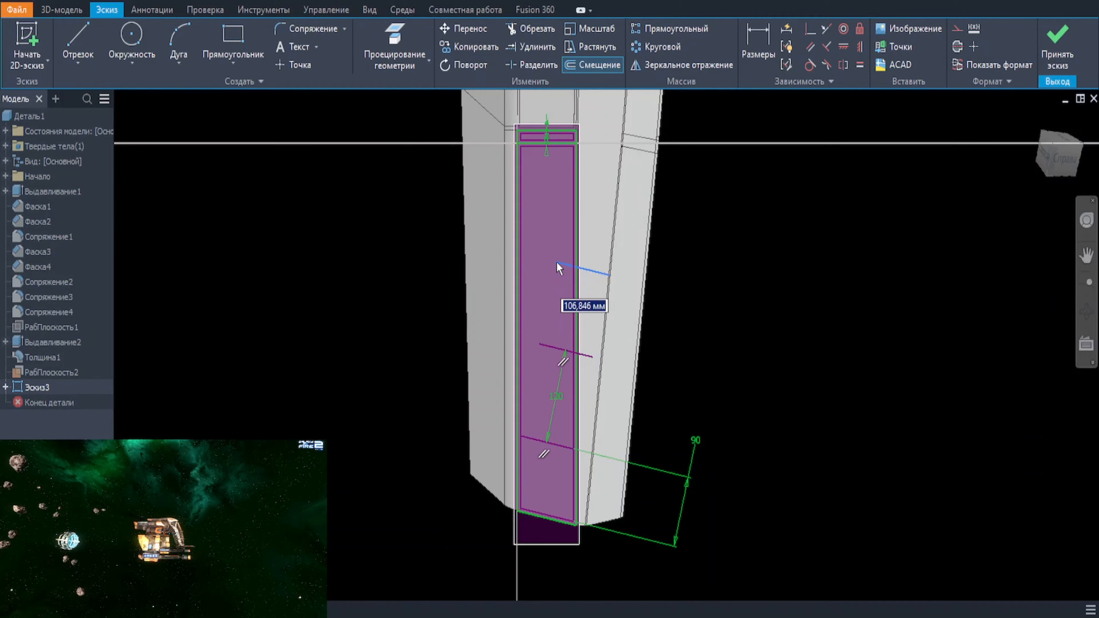
{"action": "type", "text": "120"}
{"action": "key", "text": "Return"}
{"action": "key", "text": "Escape"}
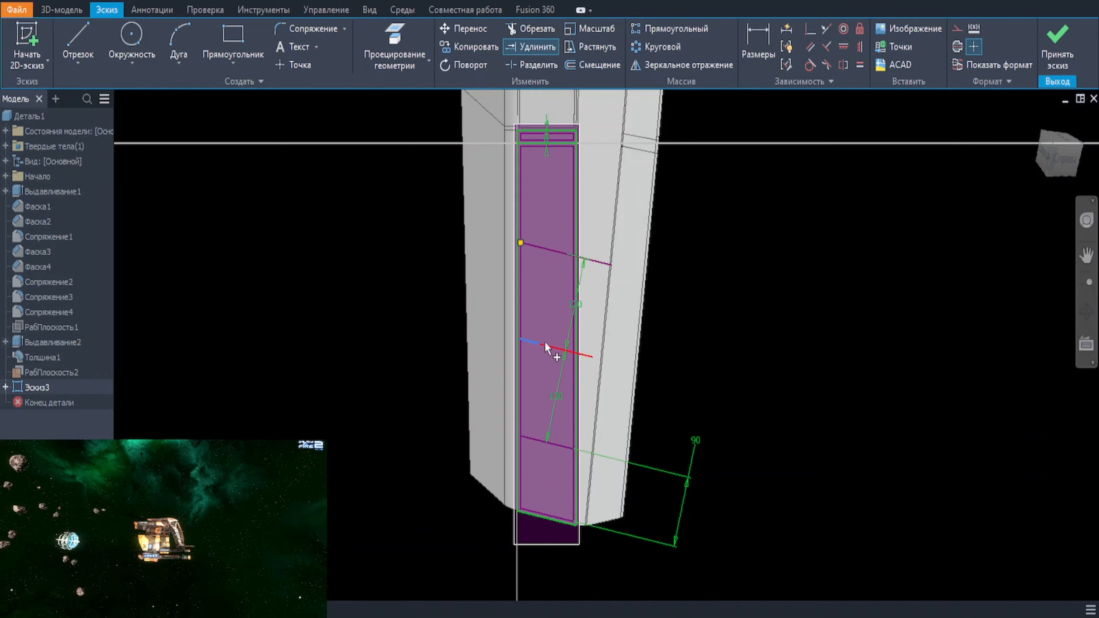
{"action": "middle_click_drag", "start_coordinate": [782, 298], "coordinate": [731, 304]}
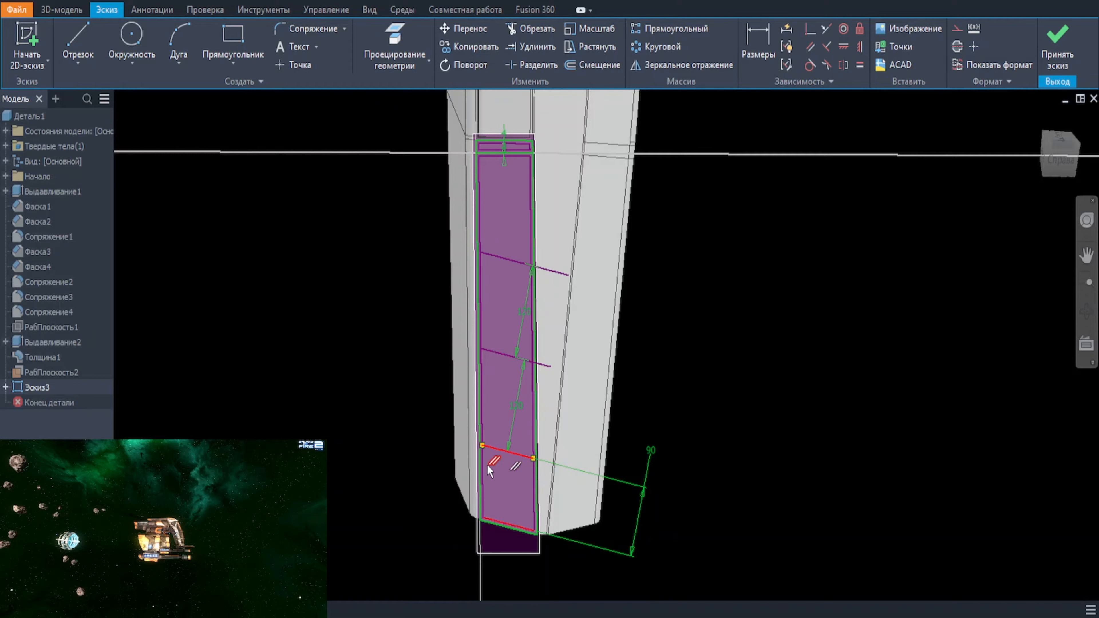
Step: Delete the 90 mm dimension and the parallel constraint, and make the cross lines square to the outline's long sides
{"action": "left_click", "coordinate": [656, 424]}
{"action": "scroll", "coordinate": [519, 165], "scroll_direction": "up", "scroll_amount": 2}
{"action": "scroll", "coordinate": [658, 425], "scroll_direction": "down", "scroll_amount": 3}
{"action": "left_click", "coordinate": [654, 434]}
{"action": "key", "text": "Delete"}
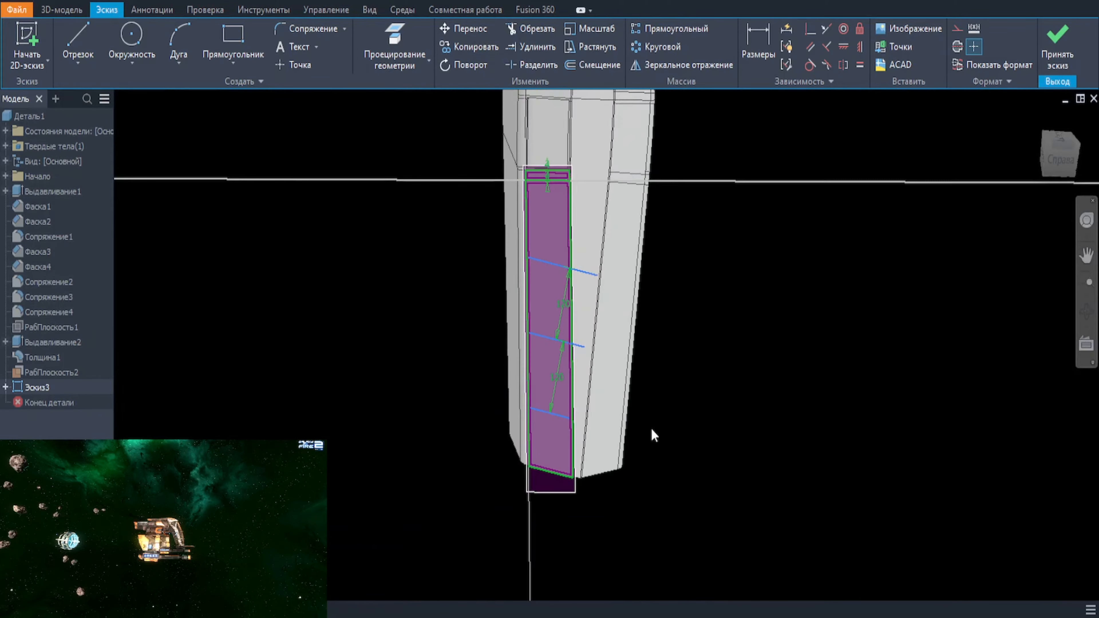
{"action": "scroll", "coordinate": [608, 331], "scroll_direction": "up", "scroll_amount": 2}
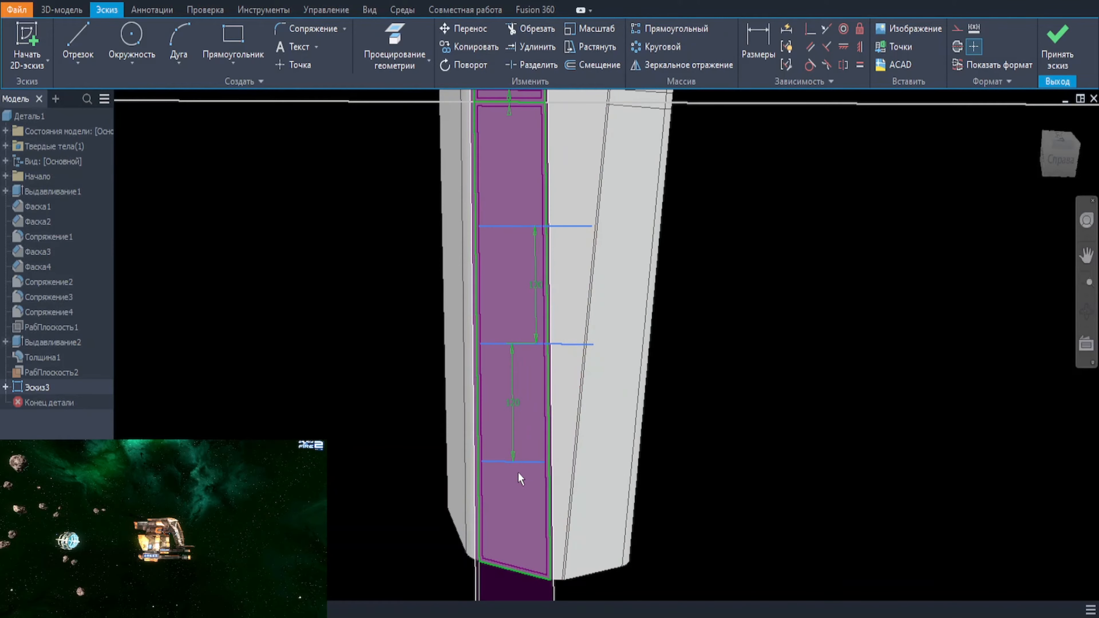
Step: Dimension the distance between the topmost cross line and the upper edge of the long outline
{"action": "middle_click_drag", "start_coordinate": [518, 472], "coordinate": [518, 591]}
{"action": "key", "text": "d"}
{"action": "left_click", "coordinate": [537, 346]}
{"action": "left_click", "coordinate": [523, 222]}
{"action": "left_click", "coordinate": [812, 177]}
{"action": "key", "text": "e"}
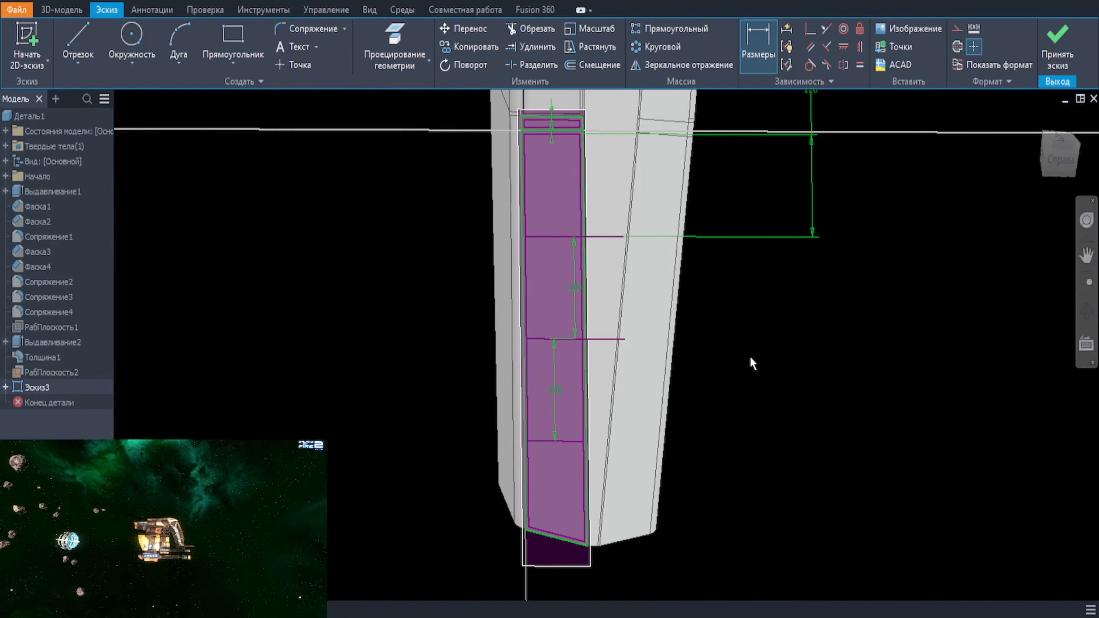
{"action": "left_click", "coordinate": [644, 359]}
{"action": "left_click", "coordinate": [646, 292]}
{"action": "middle_click_drag", "start_coordinate": [654, 299], "coordinate": [888, 355], "text": "shift"}
{"action": "scroll", "coordinate": [888, 356], "scroll_direction": "up", "scroll_amount": 2}
{"action": "left_click", "coordinate": [246, 303]}
{"action": "scroll", "coordinate": [654, 319], "scroll_direction": "up", "scroll_amount": 3}
{"action": "key", "text": "Escape"}
Step: Offset the upper two cross lines slightly downward to form narrow ribs between the cells
{"action": "middle_click_drag", "start_coordinate": [675, 294], "coordinate": [738, 262], "text": "shift"}
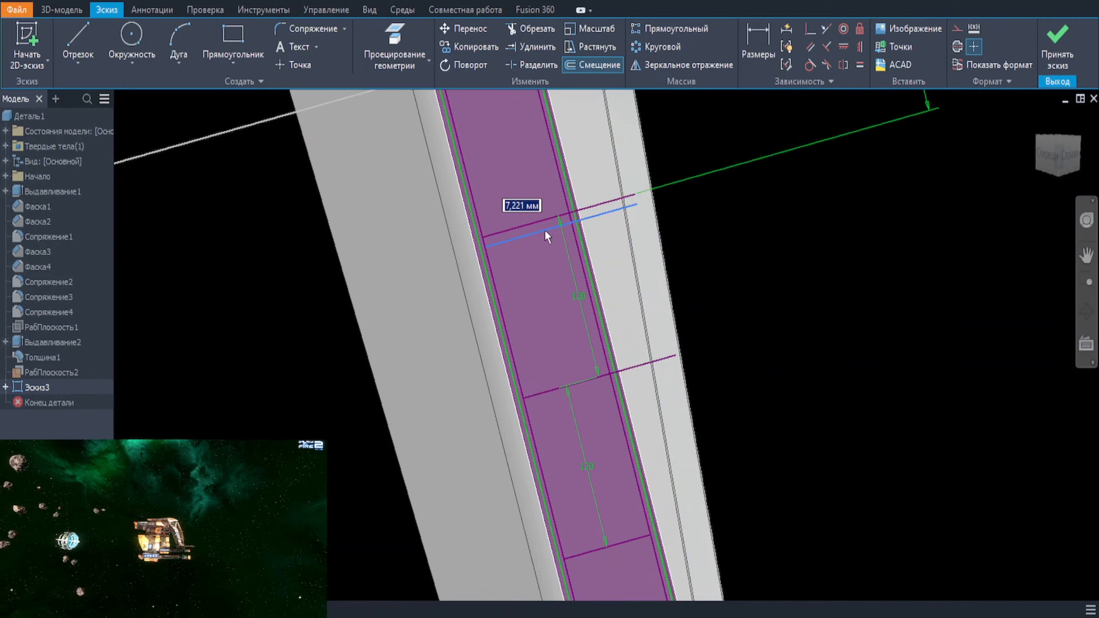
{"action": "middle_click_drag", "start_coordinate": [547, 411], "coordinate": [621, 405], "text": "shift"}
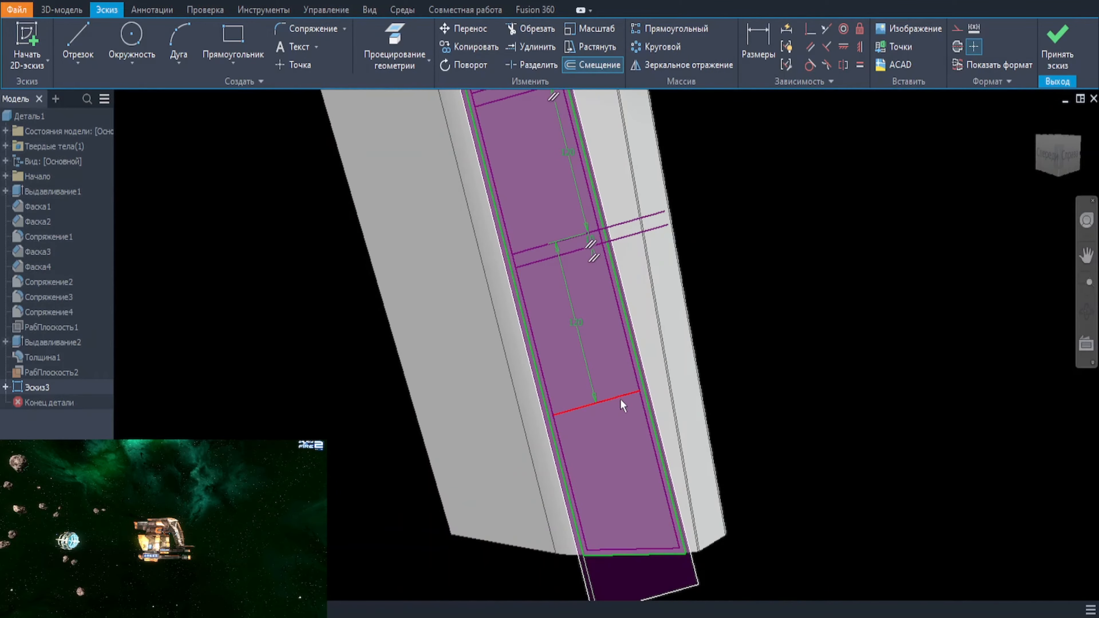
{"action": "scroll", "coordinate": [625, 407], "scroll_direction": "down", "scroll_amount": 3}
{"action": "middle_click_drag", "start_coordinate": [738, 331], "coordinate": [775, 427]}
{"action": "key", "text": "Escape"}
Step: Cut the three large rectangular cells into the chamfer face with a symmetric extrusion
{"action": "key", "text": "e"}
{"action": "left_click", "coordinate": [580, 260]}
{"action": "left_click", "coordinate": [605, 348]}
{"action": "left_click", "coordinate": [630, 447]}
{"action": "left_click", "coordinate": [246, 303]}
{"action": "key", "text": "Return"}
Step: Hide the work plane lying on the long chamfer face
{"action": "middle_click_drag", "start_coordinate": [704, 263], "coordinate": [721, 300]}
{"action": "scroll", "coordinate": [722, 299], "scroll_direction": "down", "scroll_amount": 2}
{"action": "right_click", "coordinate": [661, 448]}
{"action": "left_click", "coordinate": [698, 251]}
{"action": "middle_click_drag", "start_coordinate": [699, 248], "coordinate": [625, 374], "text": "shift"}
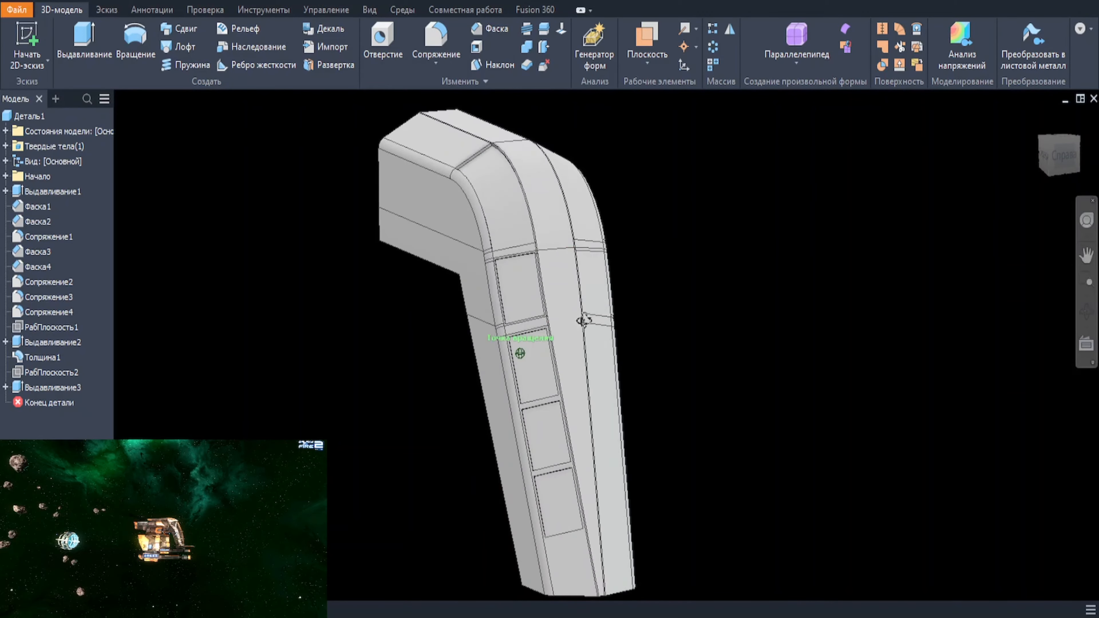
Step: Recess the long tapered face beside the row of pockets by 10 mm with a Thicken cut
{"action": "mouse_move", "coordinate": [678, 293]}
{"action": "middle_mouse_down", "text": "shift"}
{"action": "mouse_move", "coordinate": [758, 344]}
{"action": "mouse_move", "coordinate": [655, 291]}
{"action": "middle_mouse_up", "text": "shift"}
{"action": "left_click", "coordinate": [531, 68]}
{"action": "left_click", "coordinate": [550, 339]}
{"action": "scroll", "coordinate": [461, 334], "scroll_direction": "up", "scroll_amount": 3}
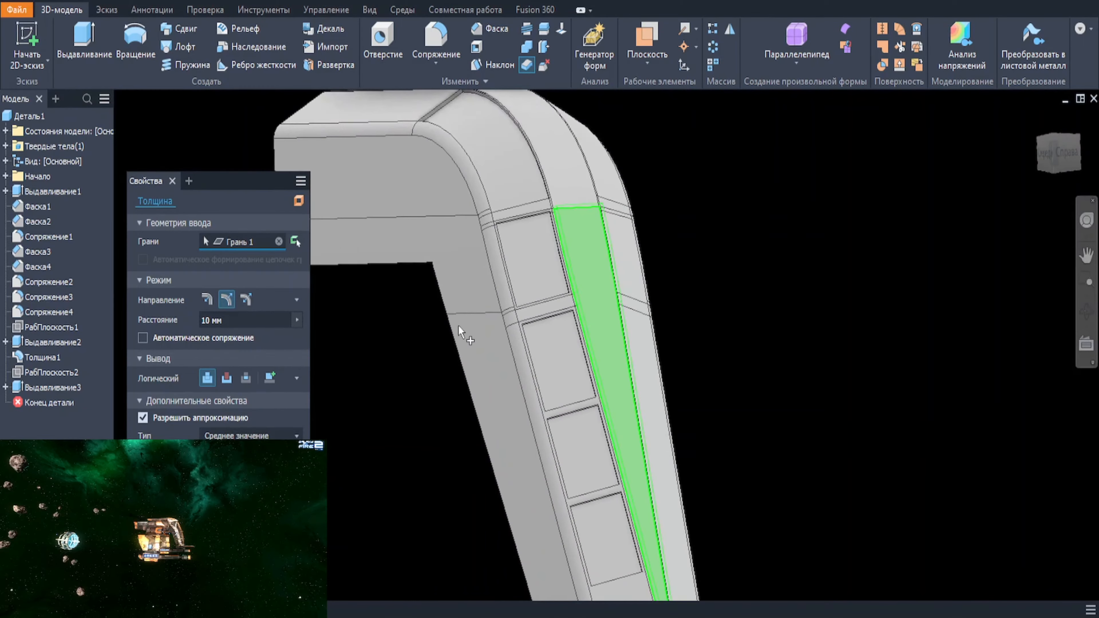
{"action": "key", "text": "Return"}
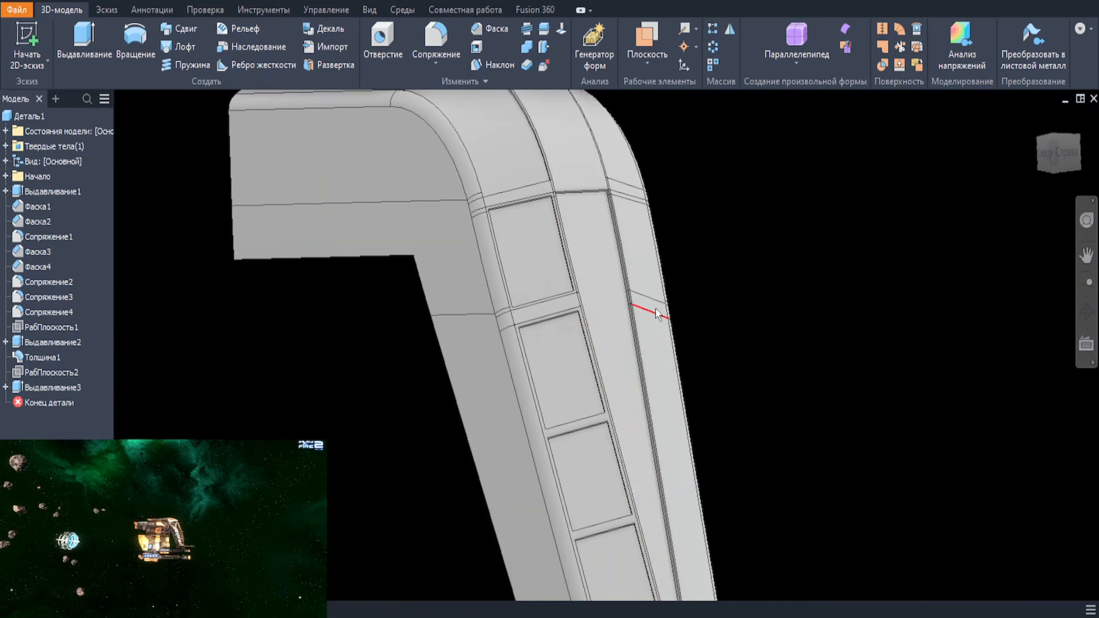
{"action": "scroll", "coordinate": [657, 312], "scroll_direction": "down", "scroll_amount": 1}
{"action": "middle_click_drag", "start_coordinate": [650, 310], "coordinate": [471, 293], "text": "shift"}
{"action": "scroll", "coordinate": [471, 293], "scroll_direction": "up", "scroll_amount": 4}
{"action": "scroll", "coordinate": [503, 182], "scroll_direction": "down", "scroll_amount": 3}
{"action": "middle_click_drag", "start_coordinate": [503, 182], "coordinate": [507, 489]}
{"action": "middle_click_drag", "start_coordinate": [623, 260], "coordinate": [650, 318], "text": "shift"}
{"action": "key", "text": "Return"}
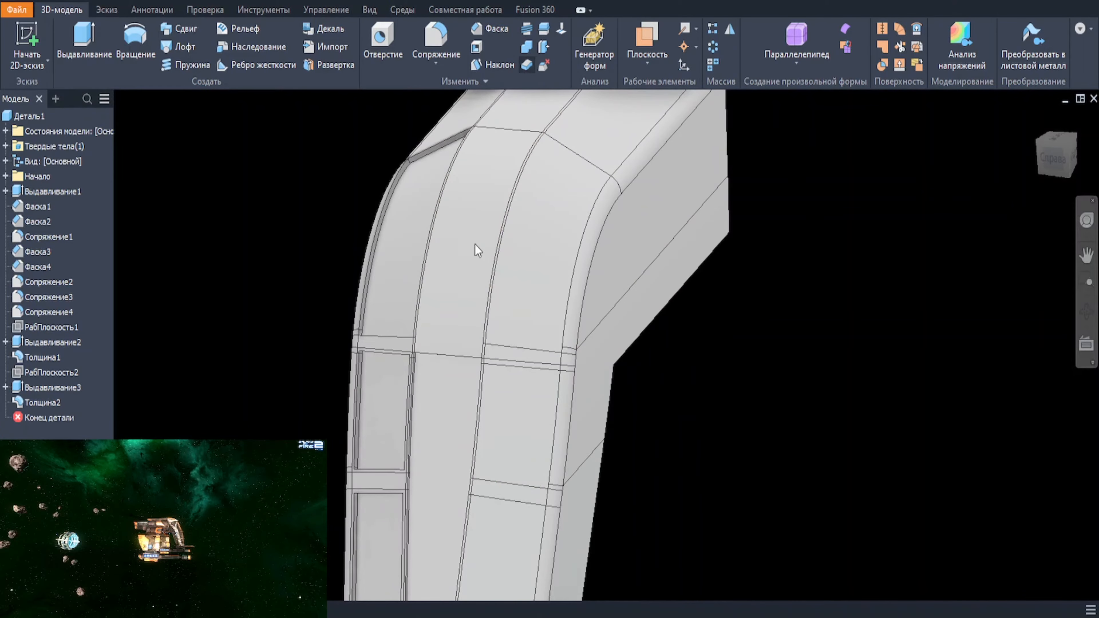
{"action": "left_click", "coordinate": [473, 246]}
{"action": "left_click", "coordinate": [256, 474]}
Step: Start a 2D sketch on the narrow end wall of the tapered recess just below the bend
{"action": "middle_click_drag", "start_coordinate": [488, 363], "coordinate": [479, 211], "text": "shift"}
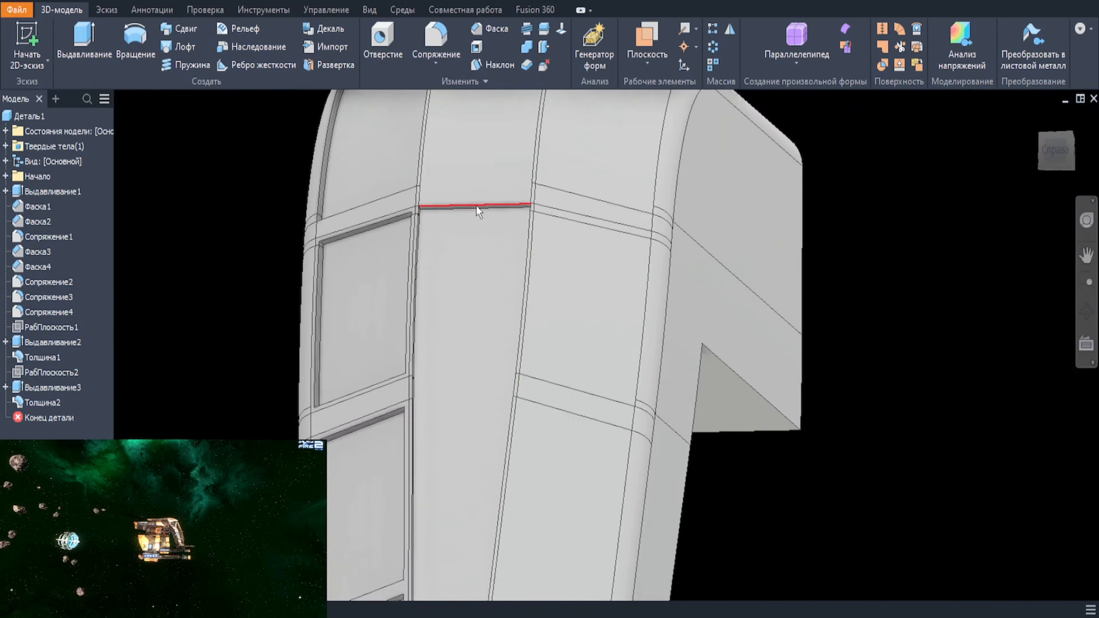
{"action": "scroll", "coordinate": [468, 215], "scroll_direction": "up", "scroll_amount": 5}
{"action": "middle_click_drag", "start_coordinate": [472, 338], "coordinate": [491, 203], "text": "shift"}
{"action": "key", "text": "s"}
{"action": "left_click", "coordinate": [492, 206]}
{"action": "mouse_move", "coordinate": [511, 260]}
{"action": "middle_mouse_down", "text": "shift"}
{"action": "mouse_move", "coordinate": [545, 184]}
{"action": "mouse_move", "coordinate": [520, 242]}
{"action": "middle_mouse_up", "text": "shift"}
{"action": "scroll", "coordinate": [483, 262], "scroll_direction": "up", "scroll_amount": 6}
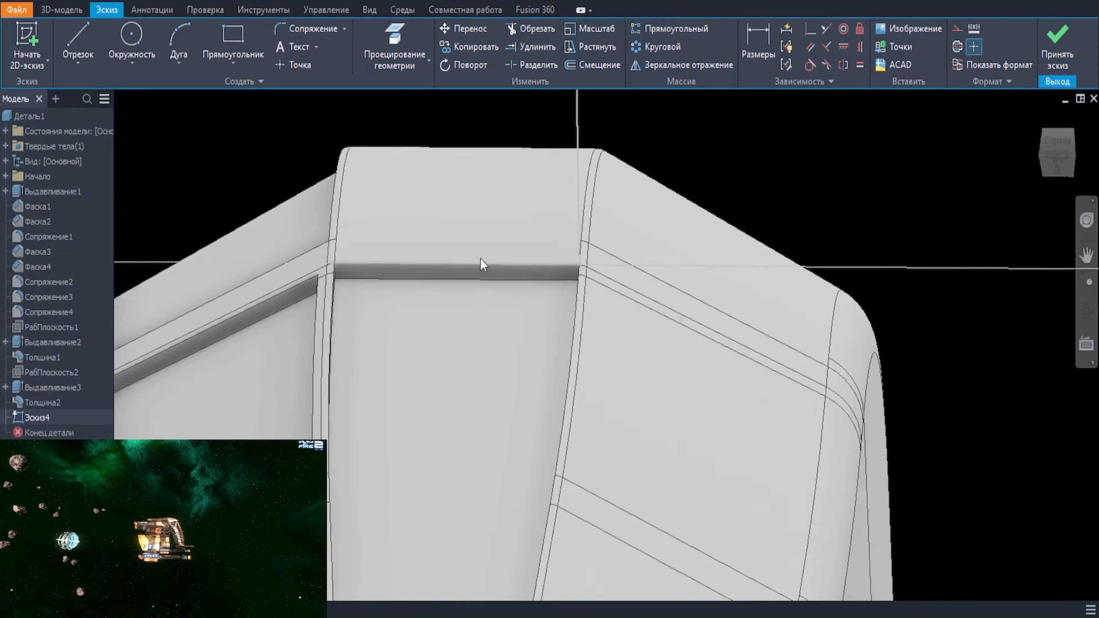
Step: Project the outline of the tapered recess's end wall and extrude it to widen the strip below the bend
{"action": "left_click", "coordinate": [394, 47]}
{"action": "left_click", "coordinate": [480, 288]}
{"action": "key", "text": "e"}
{"action": "middle_click_drag", "start_coordinate": [495, 368], "coordinate": [543, 298], "text": "shift"}
{"action": "key", "text": "Return"}
{"action": "scroll", "coordinate": [566, 363], "scroll_direction": "down", "scroll_amount": 5}
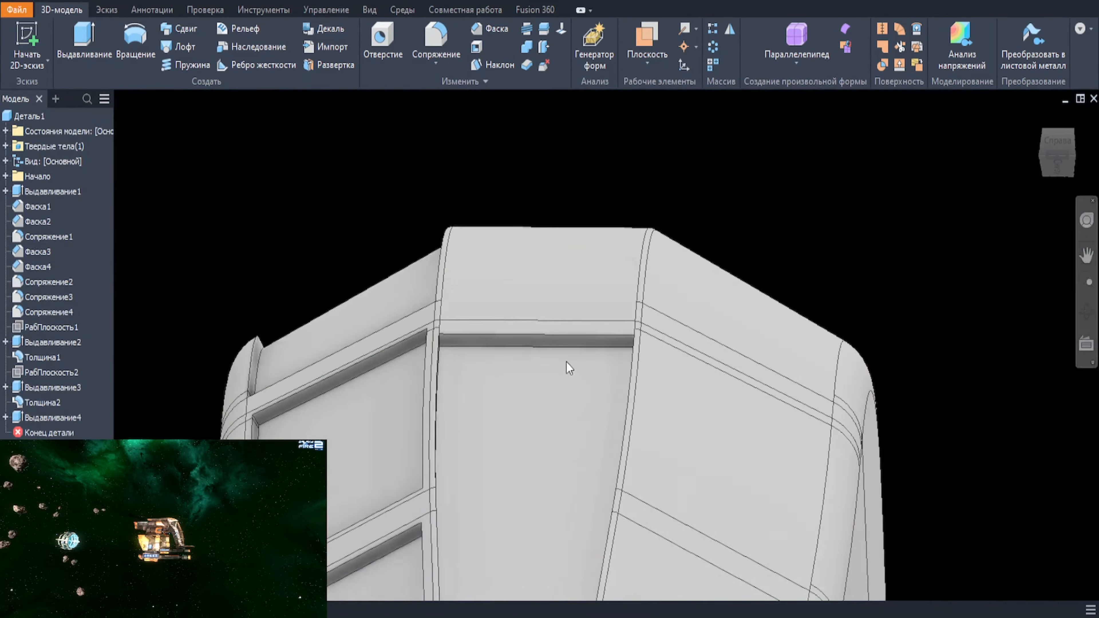
Step: Recess the curved centre face above the strip at the bend with an inward Thicken cut
{"action": "middle_click_drag", "start_coordinate": [565, 363], "coordinate": [511, 416], "text": "shift"}
{"action": "left_click", "coordinate": [527, 65]}
{"action": "left_click", "coordinate": [577, 208]}
{"action": "left_click", "coordinate": [246, 300]}
{"action": "left_click", "coordinate": [227, 361]}
{"action": "key", "text": "Return"}
Step: Start a sketch on the side wall of the curved centre recess and project the wall's outline
{"action": "scroll", "coordinate": [606, 297], "scroll_direction": "down", "scroll_amount": 5}
{"action": "middle_click_drag", "start_coordinate": [607, 297], "coordinate": [662, 277], "text": "shift"}
{"action": "scroll", "coordinate": [607, 291], "scroll_direction": "up", "scroll_amount": 5}
{"action": "scroll", "coordinate": [633, 295], "scroll_direction": "up", "scroll_amount": 3}
{"action": "scroll", "coordinate": [645, 300], "scroll_direction": "down", "scroll_amount": 5}
{"action": "scroll", "coordinate": [667, 268], "scroll_direction": "up", "scroll_amount": 5}
{"action": "middle_click_drag", "start_coordinate": [673, 408], "coordinate": [710, 254], "text": "shift"}
{"action": "scroll", "coordinate": [710, 260], "scroll_direction": "down", "scroll_amount": 5}
{"action": "mouse_move", "coordinate": [491, 388]}
{"action": "middle_mouse_down", "text": "shift"}
{"action": "mouse_move", "coordinate": [550, 282]}
{"action": "mouse_move", "coordinate": [543, 347]}
{"action": "middle_mouse_up", "text": "shift"}
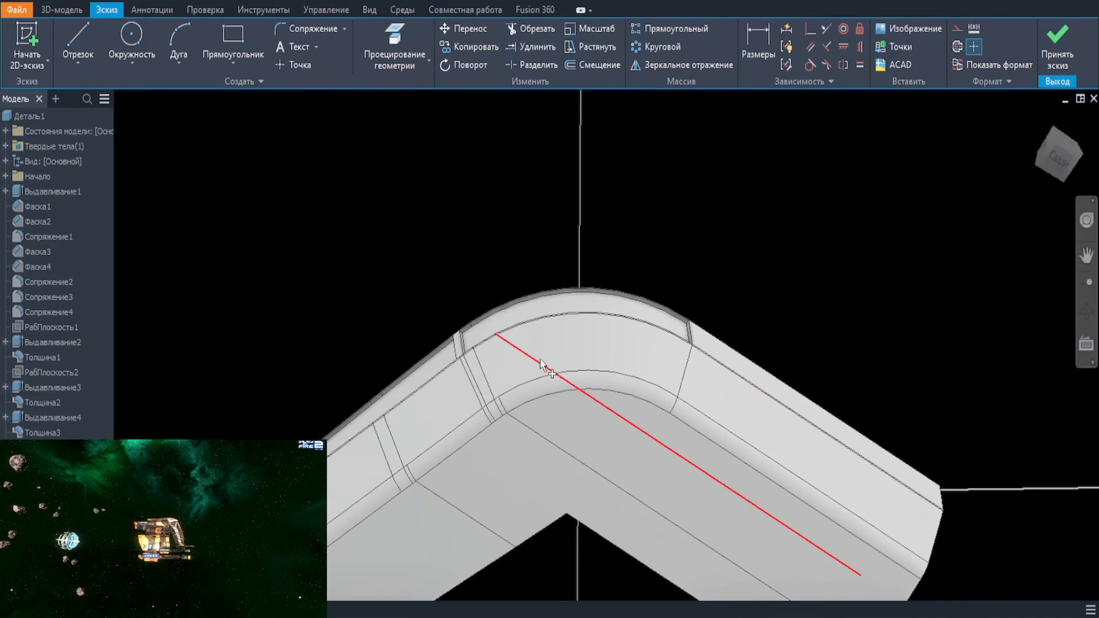
{"action": "left_click", "coordinate": [394, 43]}
{"action": "scroll", "coordinate": [534, 336], "scroll_direction": "up", "scroll_amount": 5}
{"action": "left_click", "coordinate": [524, 175]}
{"action": "mouse_move", "coordinate": [606, 299]}
{"action": "middle_mouse_down"}
{"action": "mouse_move", "coordinate": [708, 284]}
{"action": "mouse_move", "coordinate": [405, 289]}
{"action": "mouse_move", "coordinate": [917, 280]}
{"action": "middle_mouse_up"}
Step: Extrude the projected side wall profile 5 mm into the curved centre recess
{"action": "key", "text": "e"}
{"action": "left_click", "coordinate": [658, 206]}
{"action": "left_click", "coordinate": [491, 292]}
{"action": "type", "text": "5"}
{"action": "scroll", "coordinate": [630, 290], "scroll_direction": "down", "scroll_amount": 4}
{"action": "mouse_move", "coordinate": [632, 295]}
{"action": "middle_mouse_down", "text": "shift"}
{"action": "mouse_move", "coordinate": [634, 384]}
{"action": "mouse_move", "coordinate": [566, 288]}
{"action": "mouse_move", "coordinate": [684, 283]}
{"action": "mouse_move", "coordinate": [712, 253]}
{"action": "mouse_move", "coordinate": [676, 288]}
{"action": "mouse_move", "coordinate": [709, 256]}
{"action": "middle_mouse_up", "text": "shift"}
{"action": "key", "text": "Return"}
Step: Sketch on the tapered recess floor, projecting its side edge and drawing a straight line across its narrow lower part
{"action": "left_click", "coordinate": [387, 565]}
{"action": "left_click", "coordinate": [630, 329]}
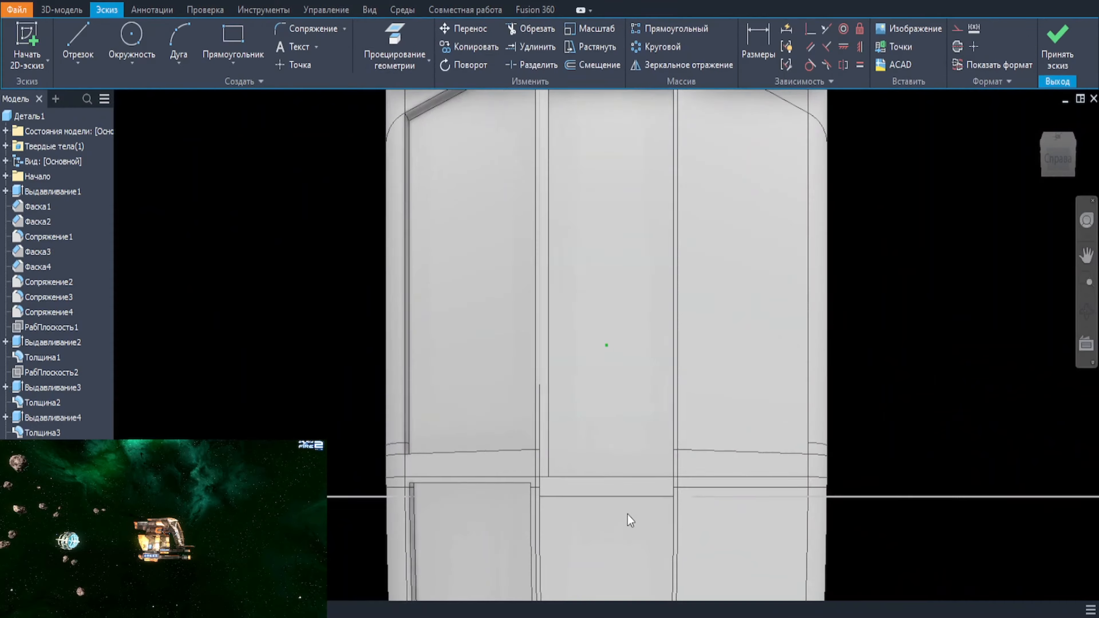
{"action": "middle_click_drag", "start_coordinate": [628, 514], "coordinate": [594, 339]}
{"action": "key", "text": "p"}
{"action": "left_click", "coordinate": [508, 478]}
{"action": "middle_click_drag", "start_coordinate": [606, 558], "coordinate": [543, 130]}
{"action": "middle_click_drag", "start_coordinate": [545, 467], "coordinate": [544, 273]}
{"action": "key", "text": "l"}
{"action": "scroll", "coordinate": [506, 301], "scroll_direction": "up", "scroll_amount": 4}
{"action": "middle_click_drag", "start_coordinate": [468, 133], "coordinate": [489, 430]}
{"action": "left_click", "coordinate": [479, 376]}
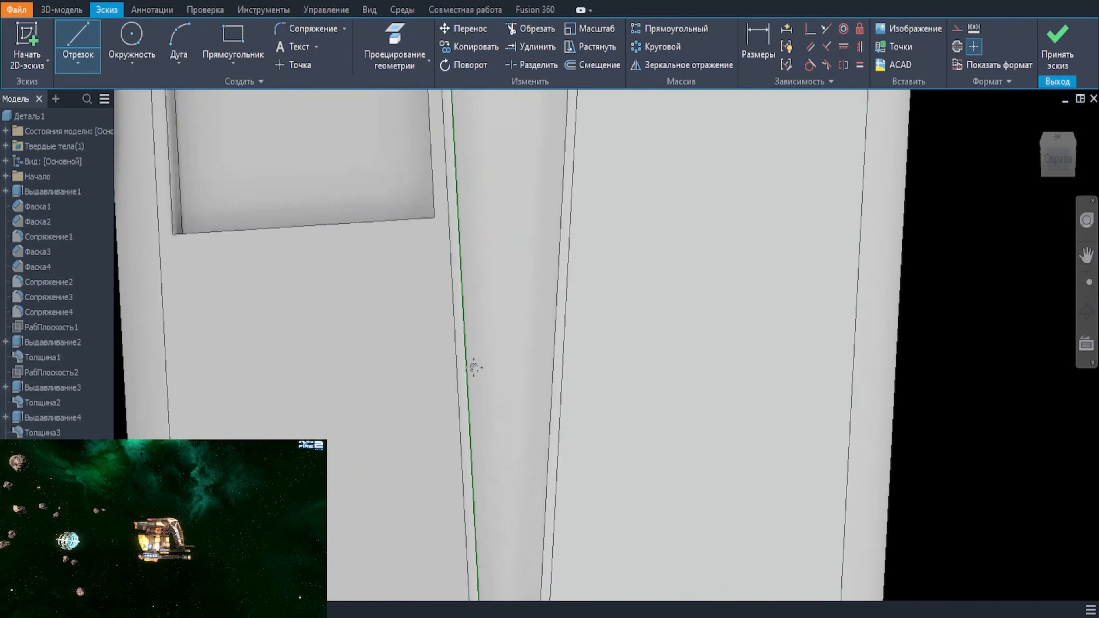
{"action": "double_click", "coordinate": [580, 375]}
Step: Project the opposite long edge of the tapered recess floor into the sketch
{"action": "scroll", "coordinate": [525, 397], "scroll_direction": "down", "scroll_amount": 3}
{"action": "key", "text": "p"}
{"action": "scroll", "coordinate": [560, 228], "scroll_direction": "down", "scroll_amount": 2}
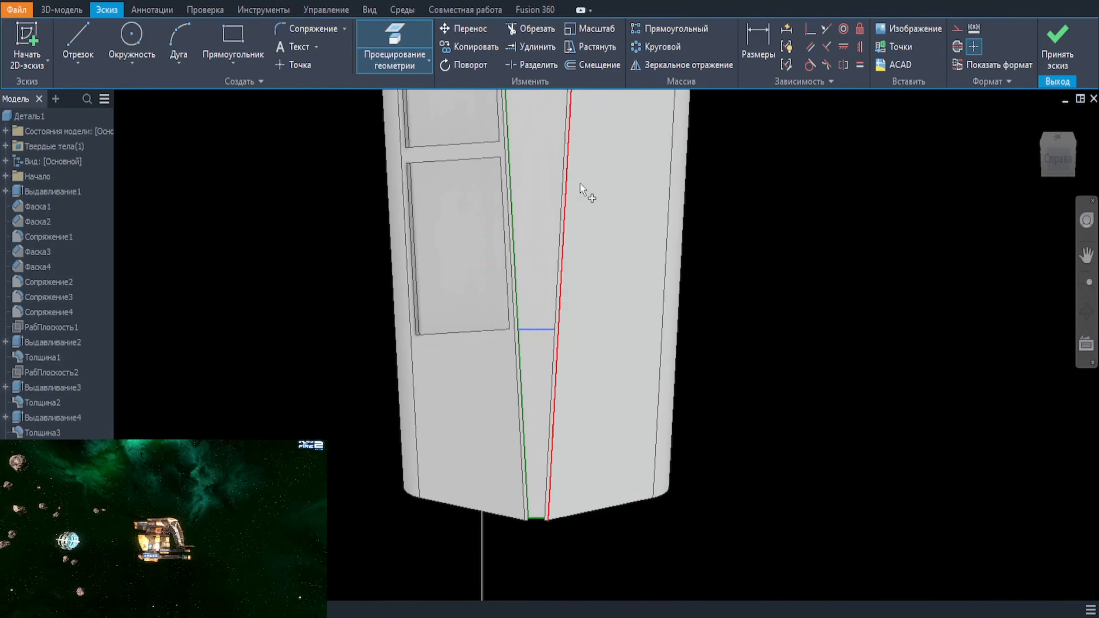
{"action": "middle_click_drag", "start_coordinate": [560, 208], "coordinate": [559, 568]}
{"action": "middle_click_drag", "start_coordinate": [585, 108], "coordinate": [586, 225]}
{"action": "left_click", "coordinate": [586, 224]}
{"action": "key", "text": "Escape"}
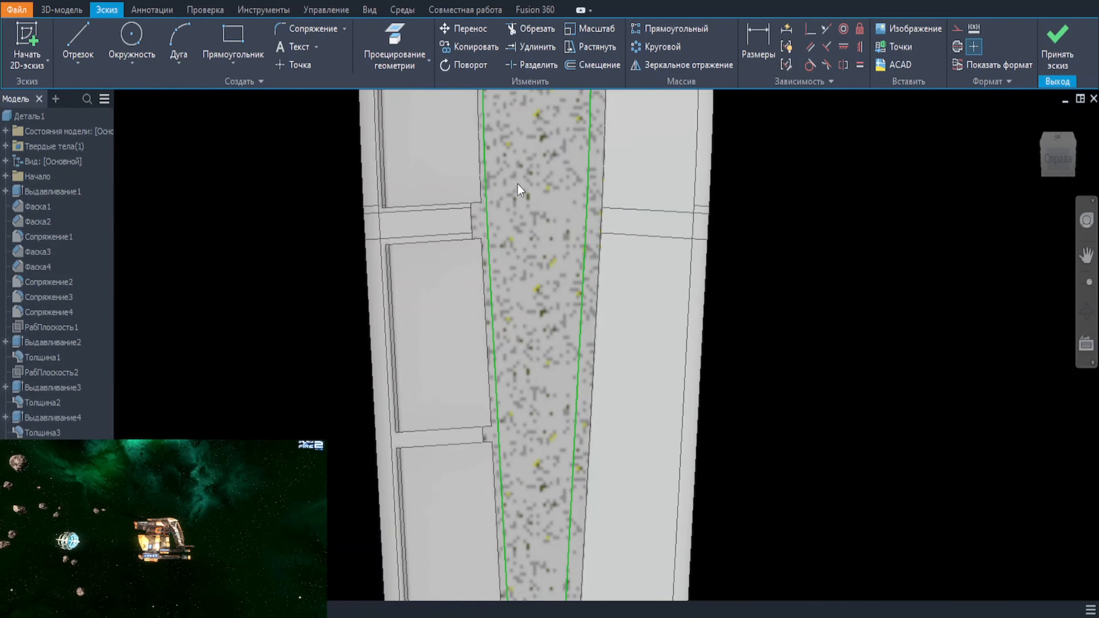
Step: Offset the projected outline of the tapered recess inward by 5 mm
{"action": "middle_click_drag", "start_coordinate": [520, 189], "coordinate": [538, 287]}
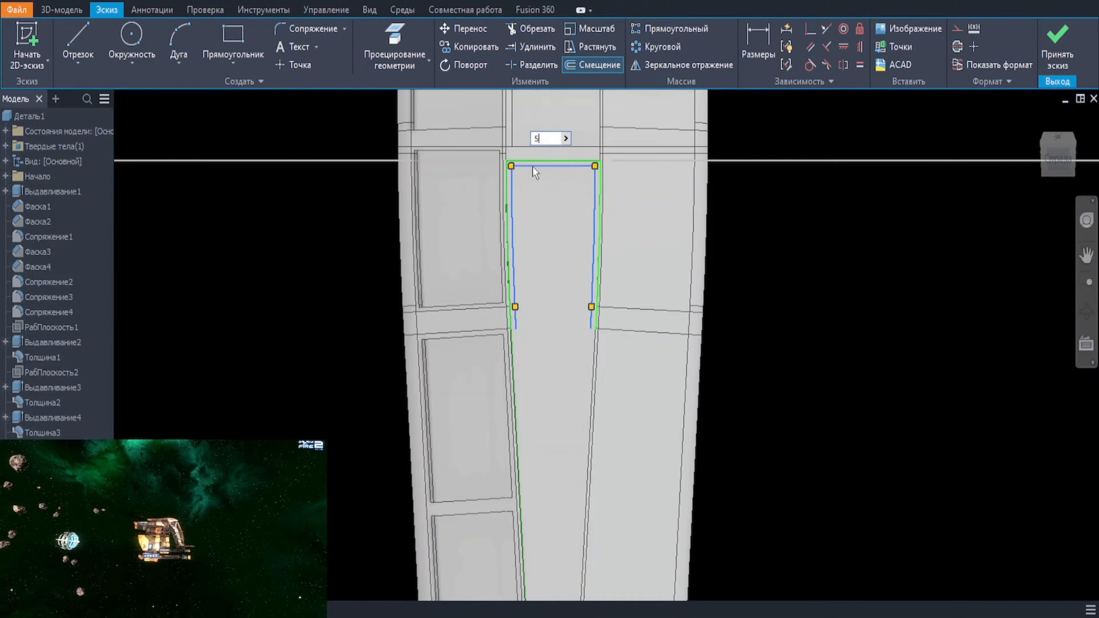
{"action": "type", "text": "5"}
{"action": "key", "text": "Return"}
{"action": "scroll", "coordinate": [593, 386], "scroll_direction": "down", "scroll_amount": 2}
{"action": "middle_click_drag", "start_coordinate": [593, 385], "coordinate": [641, 191]}
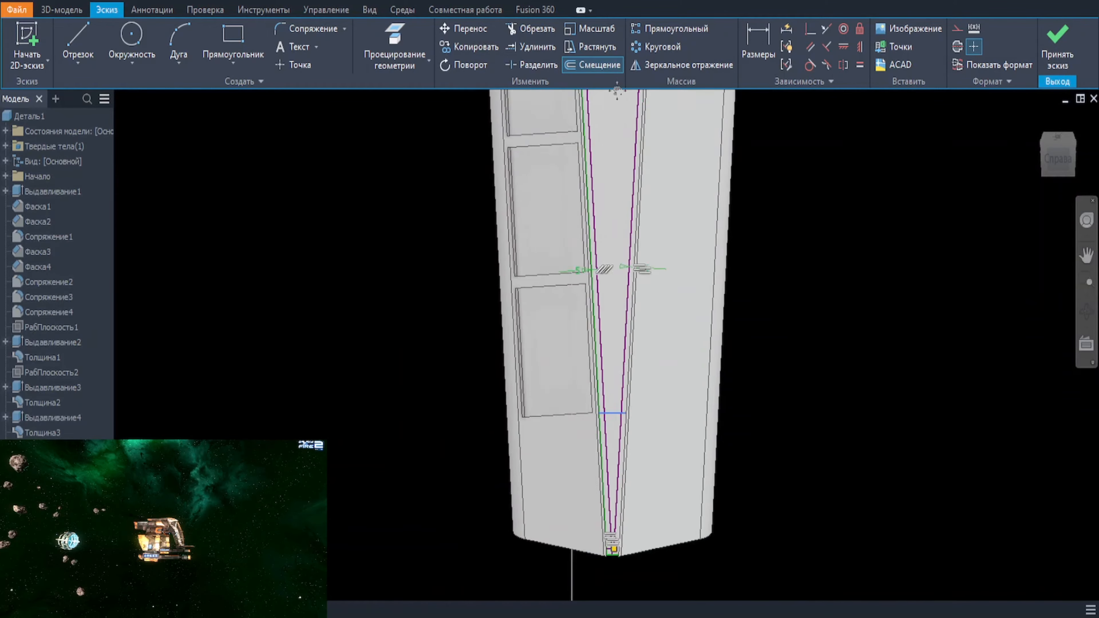
Step: Extrude the 5 mm border of the tapered recess together with its narrow lower end by 5 mm
{"action": "scroll", "coordinate": [642, 481], "scroll_direction": "up", "scroll_amount": 2}
{"action": "middle_click_drag", "start_coordinate": [633, 388], "coordinate": [650, 407], "text": "shift"}
{"action": "key", "text": "e"}
{"action": "scroll", "coordinate": [433, 515], "scroll_direction": "up", "scroll_amount": 4}
{"action": "left_click", "coordinate": [670, 331]}
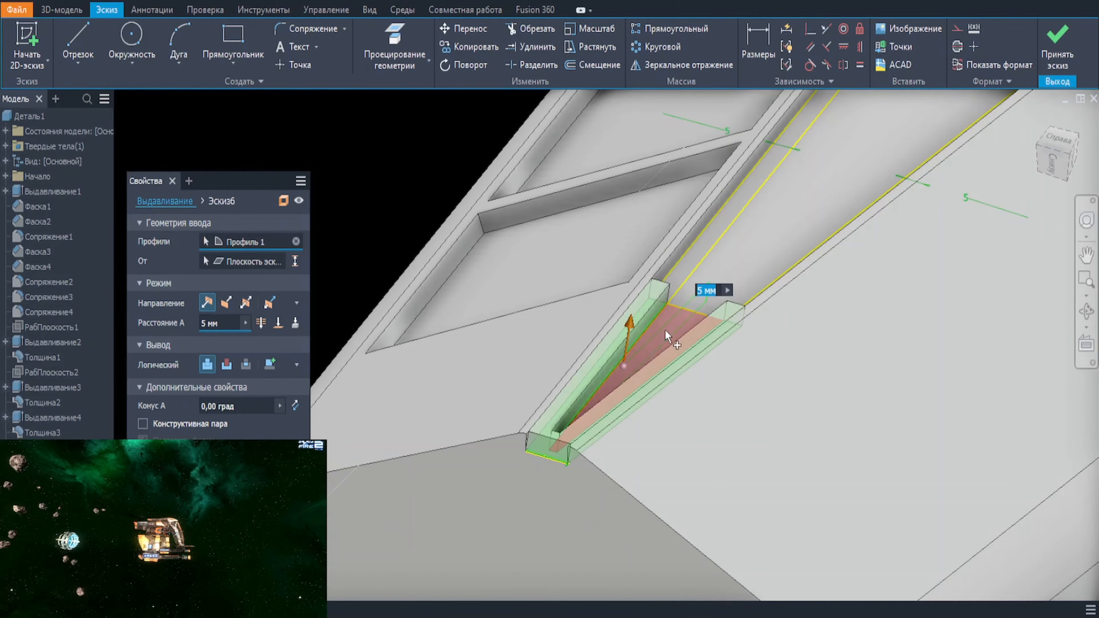
{"action": "left_click", "coordinate": [650, 323]}
{"action": "left_click", "coordinate": [692, 275]}
{"action": "scroll", "coordinate": [862, 191], "scroll_direction": "down", "scroll_amount": 4}
{"action": "middle_click_drag", "start_coordinate": [862, 191], "coordinate": [736, 416]}
{"action": "scroll", "coordinate": [931, 232], "scroll_direction": "up", "scroll_amount": 5}
{"action": "key", "text": "Return"}
Step: Examine the recess borders and the neighbouring pockets from several angles
{"action": "scroll", "coordinate": [544, 387], "scroll_direction": "down", "scroll_amount": 5}
{"action": "middle_click_drag", "start_coordinate": [548, 382], "coordinate": [638, 445], "text": "shift"}
{"action": "scroll", "coordinate": [596, 455], "scroll_direction": "down", "scroll_amount": 2}
{"action": "scroll", "coordinate": [576, 348], "scroll_direction": "up", "scroll_amount": 4}
{"action": "scroll", "coordinate": [576, 349], "scroll_direction": "down", "scroll_amount": 2}
{"action": "mouse_move", "coordinate": [576, 349]}
{"action": "middle_mouse_down", "text": "shift"}
{"action": "mouse_move", "coordinate": [408, 321]}
{"action": "mouse_move", "coordinate": [474, 369]}
{"action": "mouse_move", "coordinate": [547, 324]}
{"action": "mouse_move", "coordinate": [608, 329]}
{"action": "mouse_move", "coordinate": [618, 355]}
{"action": "middle_mouse_up", "text": "shift"}
{"action": "double_click", "coordinate": [378, 334]}
{"action": "key", "text": "Return"}
{"action": "scroll", "coordinate": [550, 322], "scroll_direction": "down", "scroll_amount": 4}
Step: Mirror the pockets, recesses and ribs across the XY plane, leaving the last fillet and the curved side recess out of the selection
{"action": "left_click", "coordinate": [5, 176]}
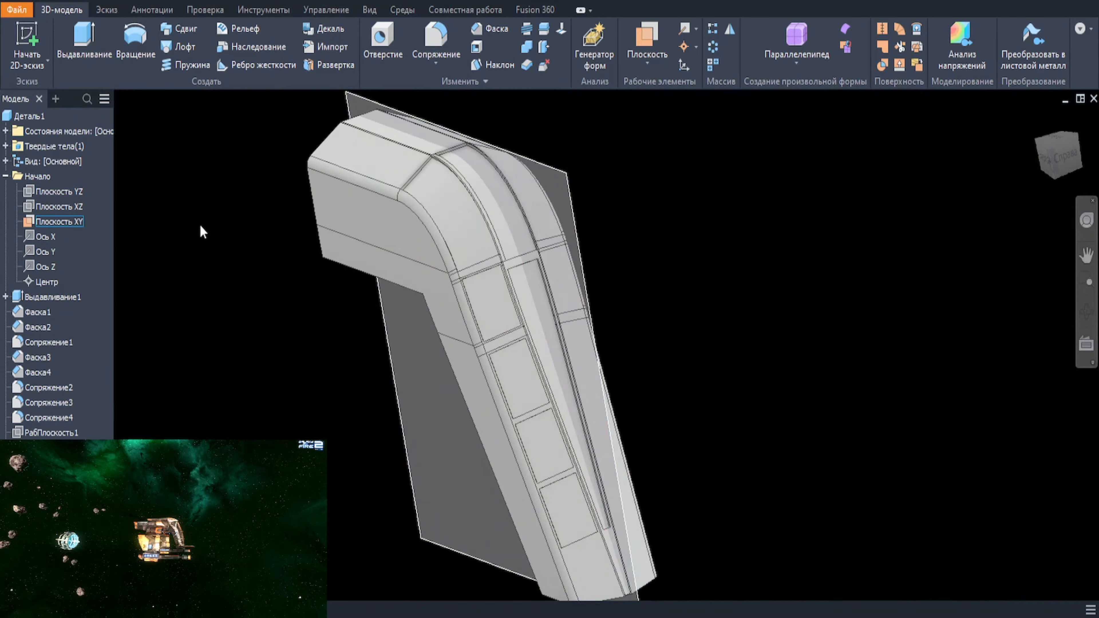
{"action": "left_click", "coordinate": [730, 29]}
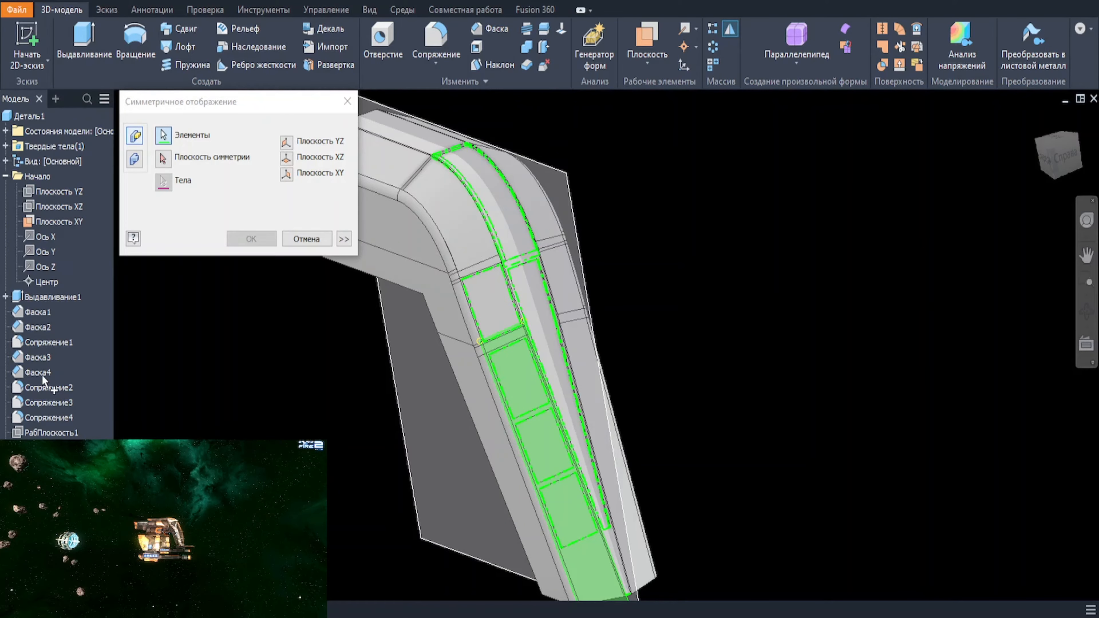
{"action": "left_click", "coordinate": [54, 418]}
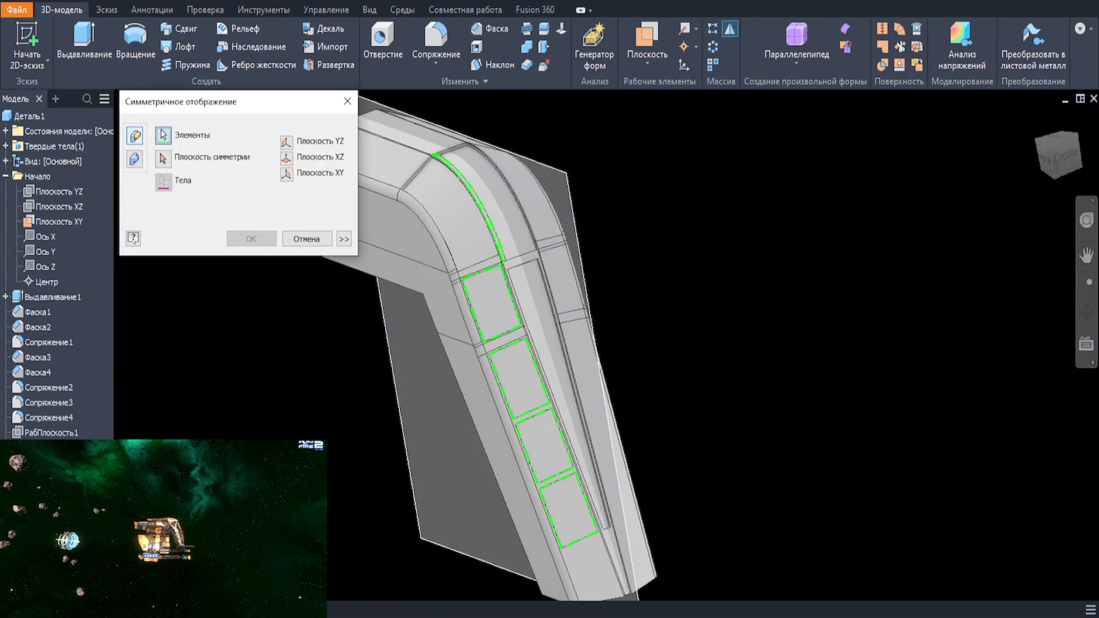
{"action": "left_click", "coordinate": [286, 173]}
{"action": "left_click", "coordinate": [251, 238]}
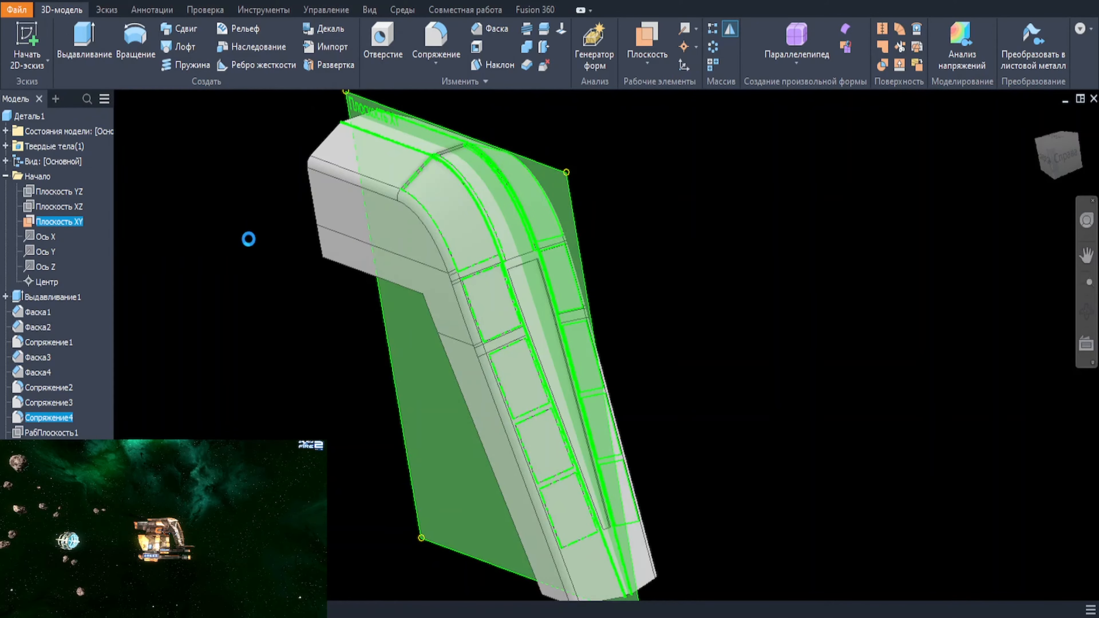
{"action": "scroll", "coordinate": [26, 93], "scroll_direction": "down", "scroll_amount": 1}
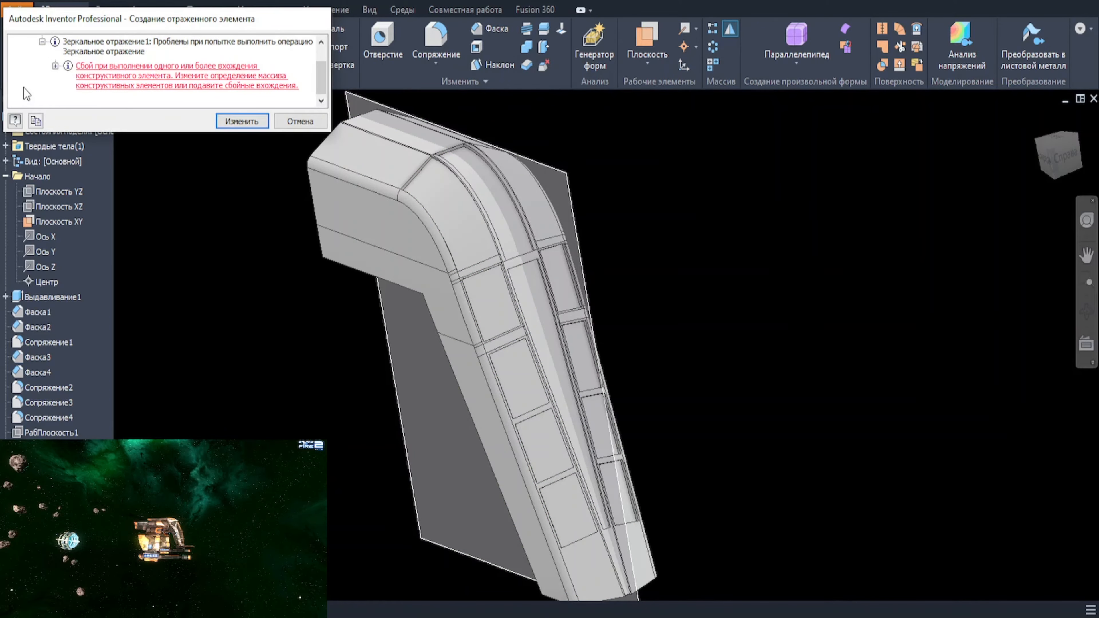
{"action": "scroll", "coordinate": [35, 91], "scroll_direction": "down", "scroll_amount": 1}
{"action": "scroll", "coordinate": [73, 89], "scroll_direction": "down", "scroll_amount": 1}
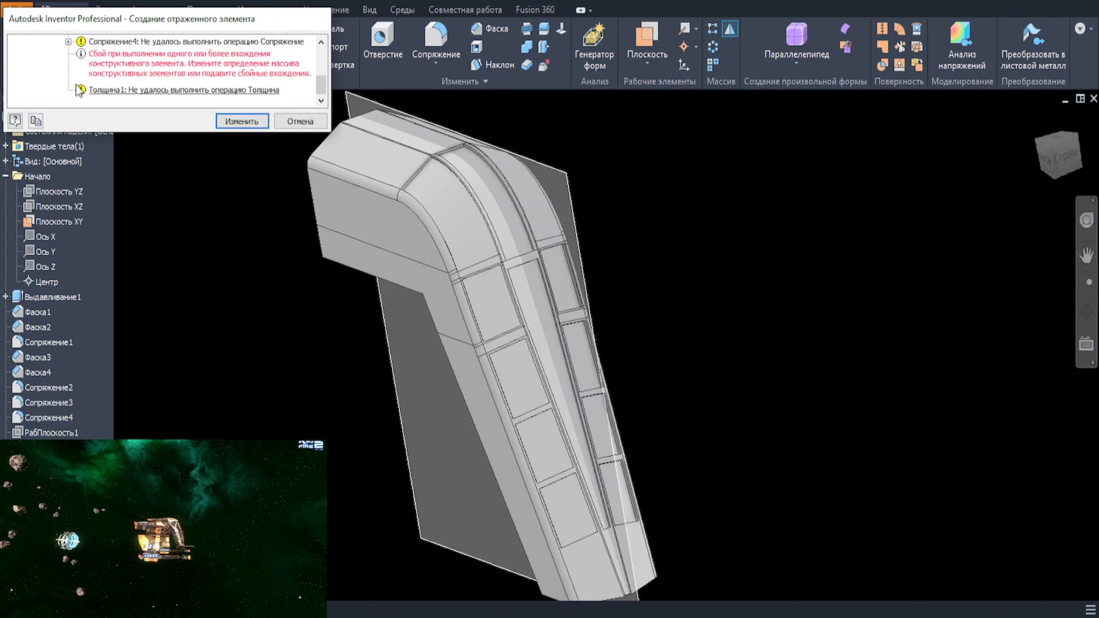
{"action": "left_click", "coordinate": [260, 126]}
{"action": "left_click", "coordinate": [250, 239]}
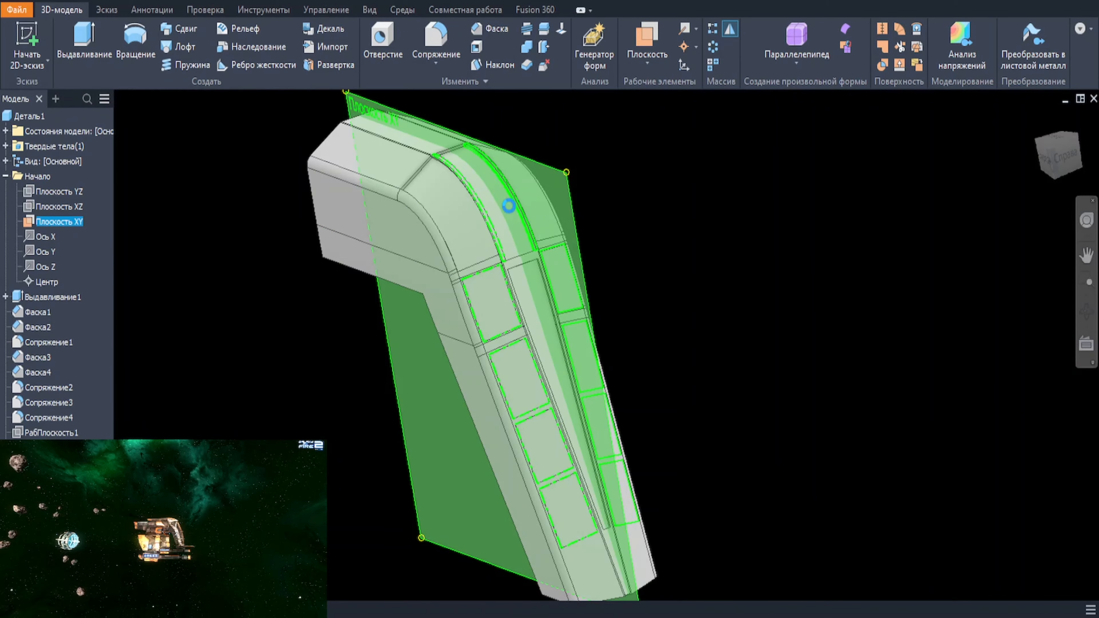
Step: Recess the curved chamfer face at the bend on the mirrored side by 10 mm with a Thicken cut
{"action": "middle_click_drag", "start_coordinate": [545, 152], "coordinate": [606, 191], "text": "shift"}
{"action": "left_click", "coordinate": [527, 65]}
{"action": "middle_click_drag", "start_coordinate": [515, 174], "coordinate": [537, 240], "text": "shift"}
{"action": "left_click", "coordinate": [477, 230]}
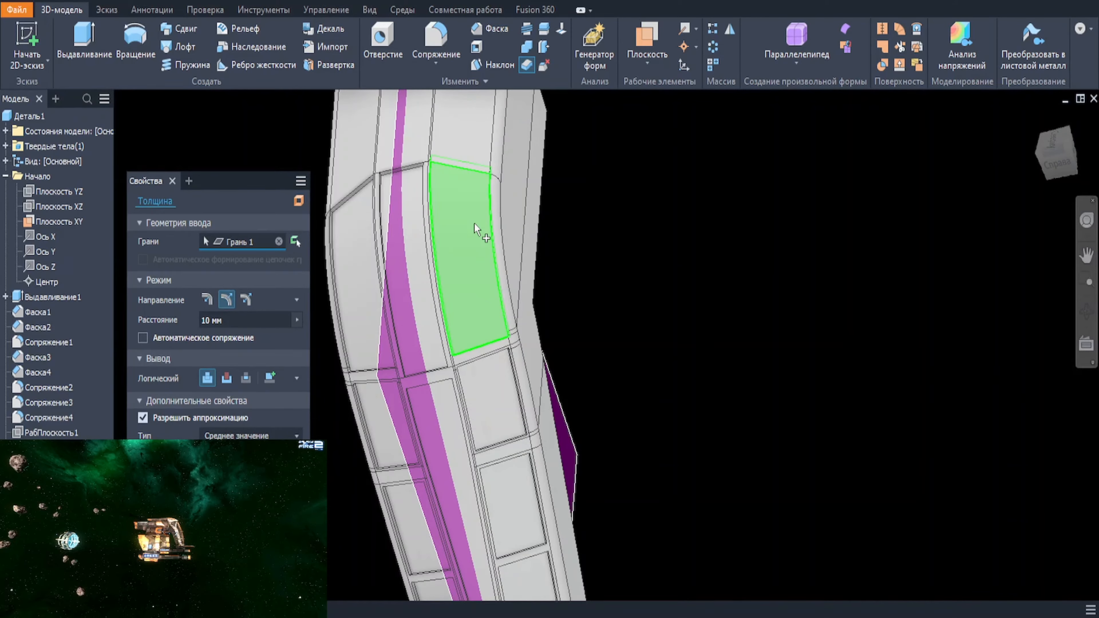
{"action": "left_click", "coordinate": [246, 299]}
{"action": "left_click", "coordinate": [228, 378]}
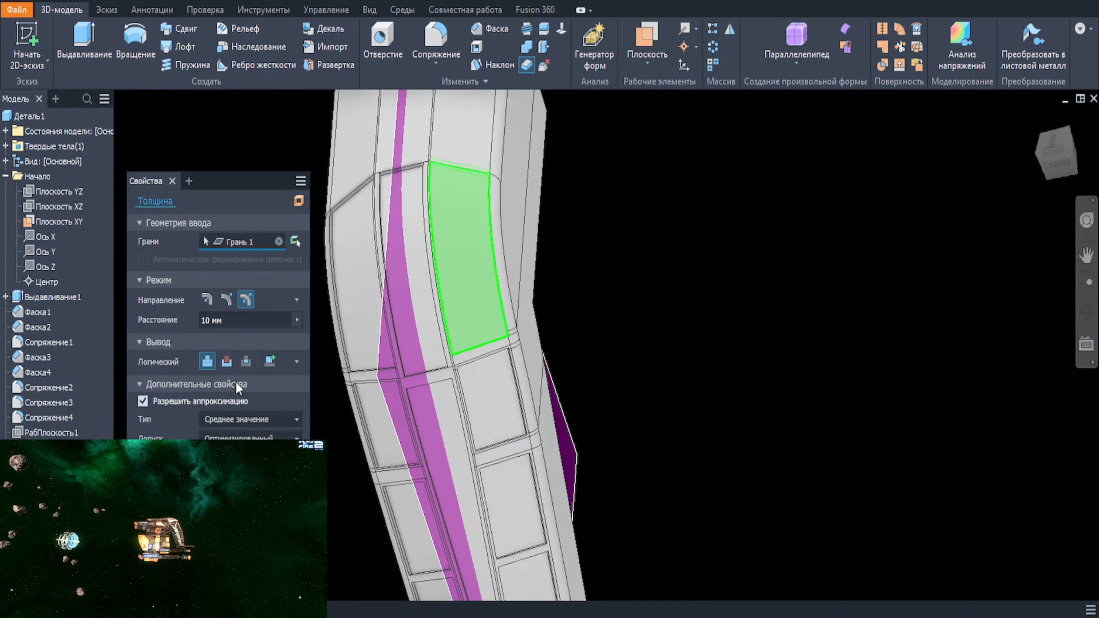
{"action": "left_click", "coordinate": [242, 472]}
Step: Examine the edge set of the 5 mm fillet running along the body's long chamfer edges
{"action": "middle_click_drag", "start_coordinate": [456, 294], "coordinate": [632, 281], "text": "shift"}
{"action": "scroll", "coordinate": [375, 135], "scroll_direction": "up", "scroll_amount": 5}
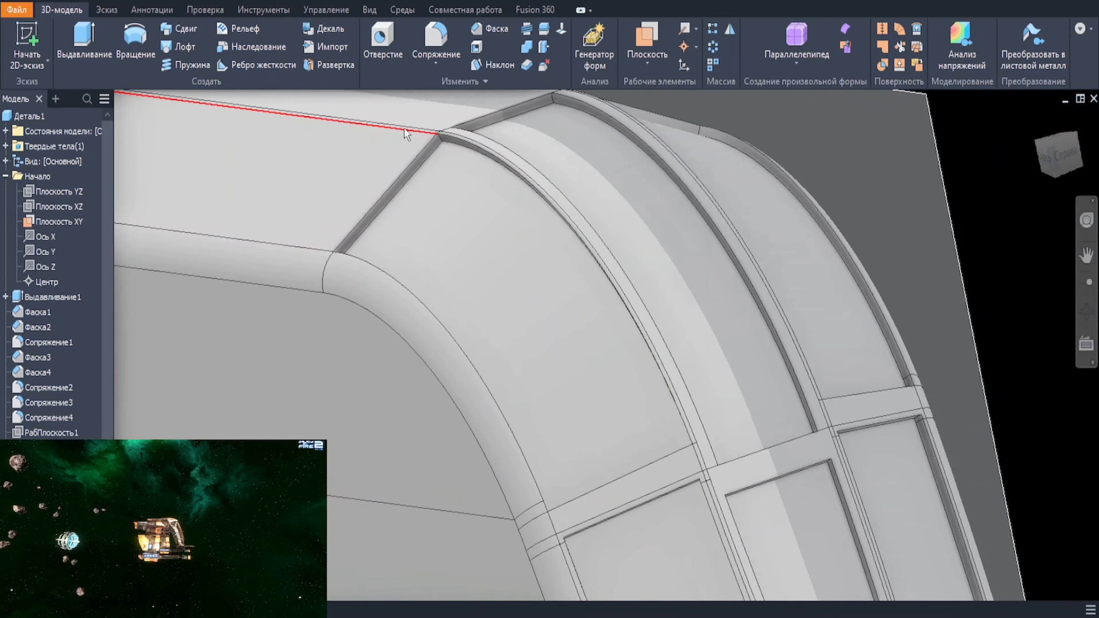
{"action": "scroll", "coordinate": [406, 129], "scroll_direction": "down", "scroll_amount": 5}
{"action": "scroll", "coordinate": [414, 251], "scroll_direction": "up", "scroll_amount": 8}
{"action": "scroll", "coordinate": [390, 248], "scroll_direction": "up", "scroll_amount": 2}
{"action": "double_click", "coordinate": [397, 239]}
{"action": "scroll", "coordinate": [650, 312], "scroll_direction": "down", "scroll_amount": 8}
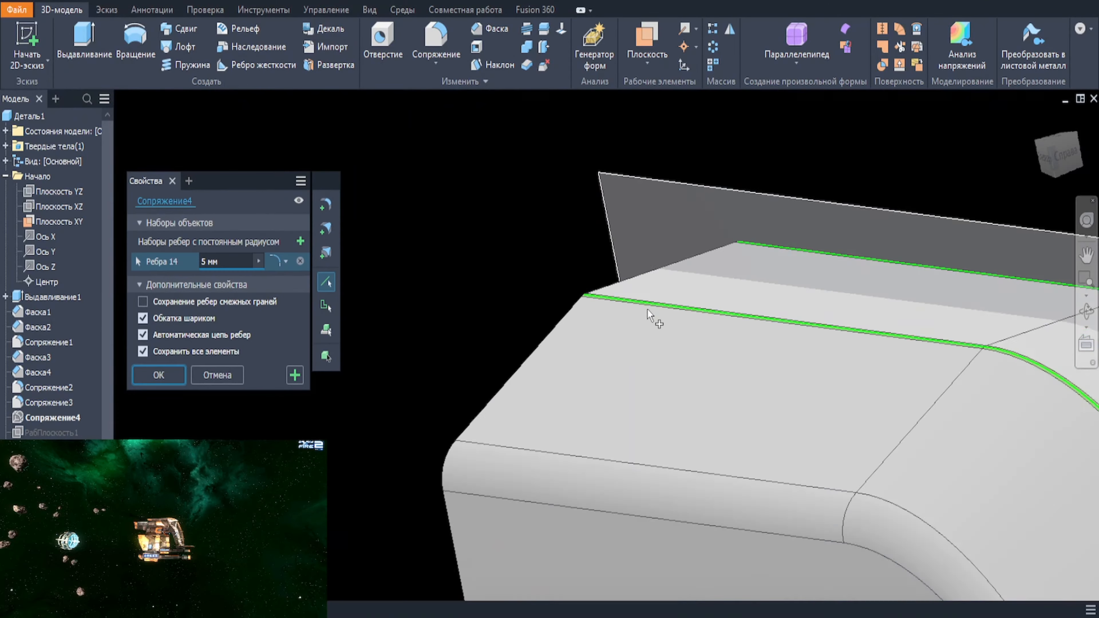
{"action": "middle_click_drag", "start_coordinate": [870, 507], "coordinate": [642, 277]}
{"action": "middle_click_drag", "start_coordinate": [775, 221], "coordinate": [787, 313]}
{"action": "key", "text": "Escape"}
{"action": "scroll", "coordinate": [806, 411], "scroll_direction": "down", "scroll_amount": 1}
{"action": "middle_click_drag", "start_coordinate": [806, 411], "coordinate": [746, 312]}
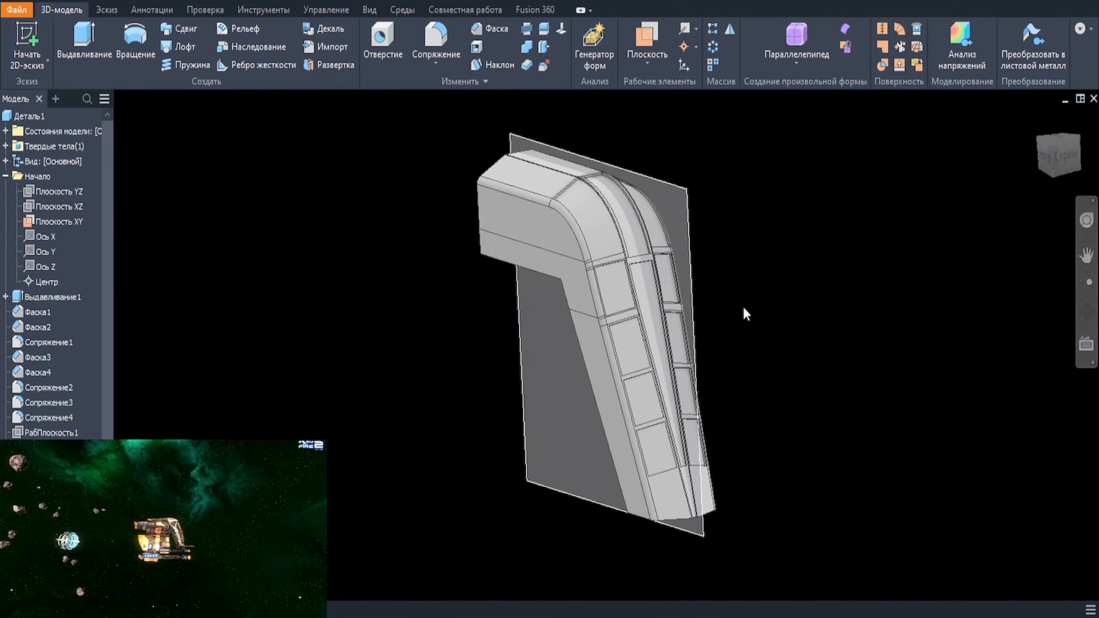
Step: Set the horizontal arm's height in the base extrusion's sketch to 270 mm after trying 320 and 250 mm, and finish the sketch
{"action": "left_click", "coordinate": [6, 297]}
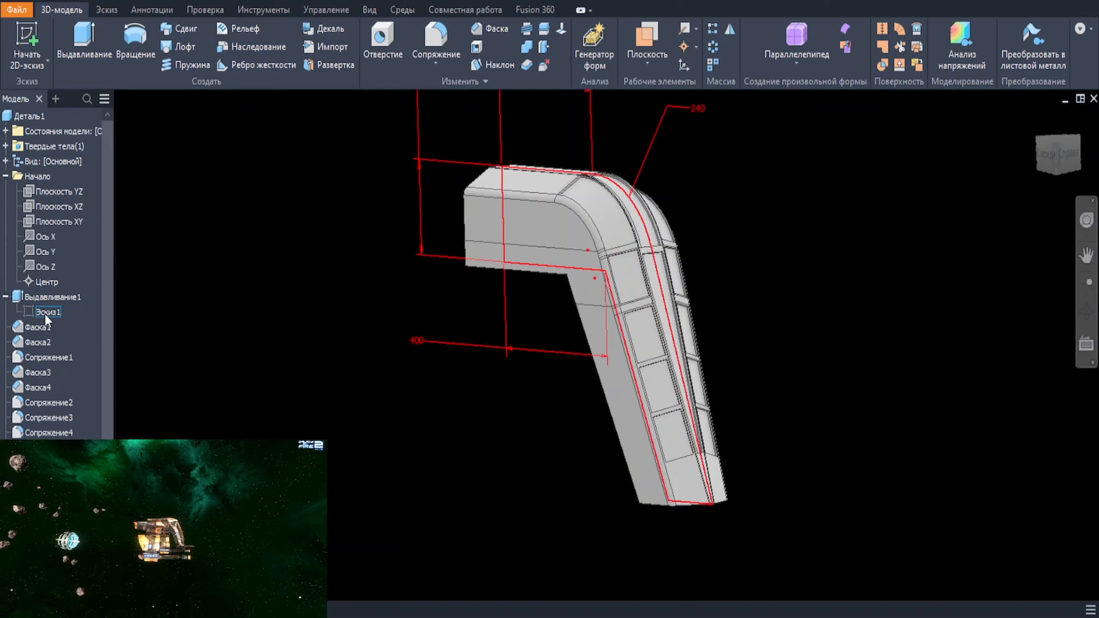
{"action": "double_click", "coordinate": [45, 316]}
{"action": "double_click", "coordinate": [390, 156]}
{"action": "type", "text": "320"}
{"action": "key", "text": "Return"}
{"action": "double_click", "coordinate": [332, 121]}
{"action": "type", "text": "250"}
{"action": "key", "text": "Return"}
{"action": "double_click", "coordinate": [373, 144]}
{"action": "type", "text": "270"}
{"action": "key", "text": "Return"}
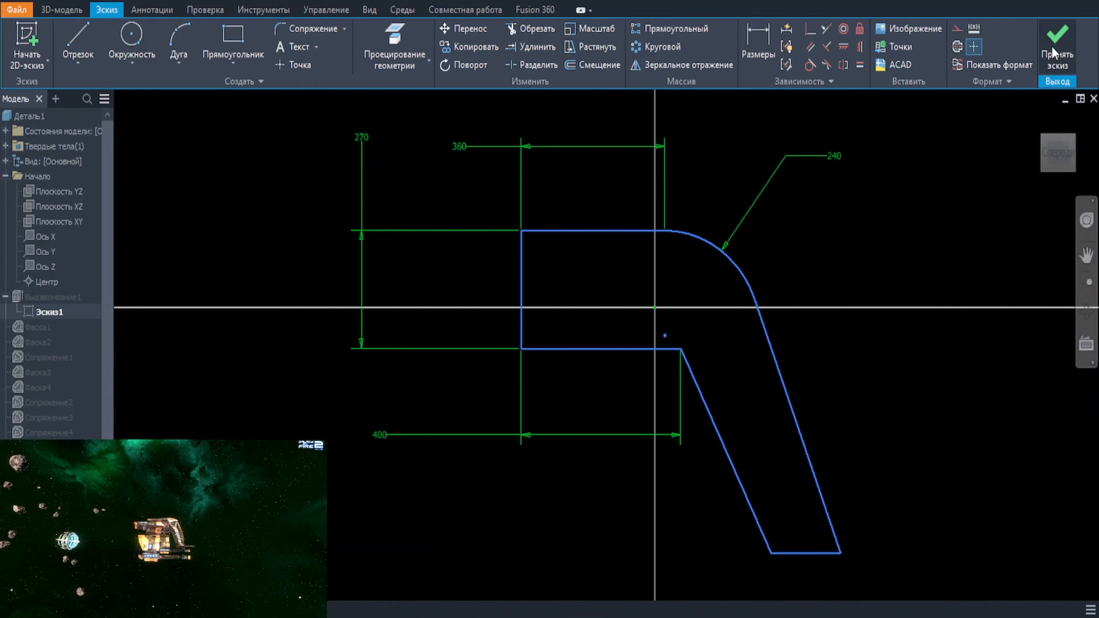
{"action": "left_click", "coordinate": [1052, 46]}
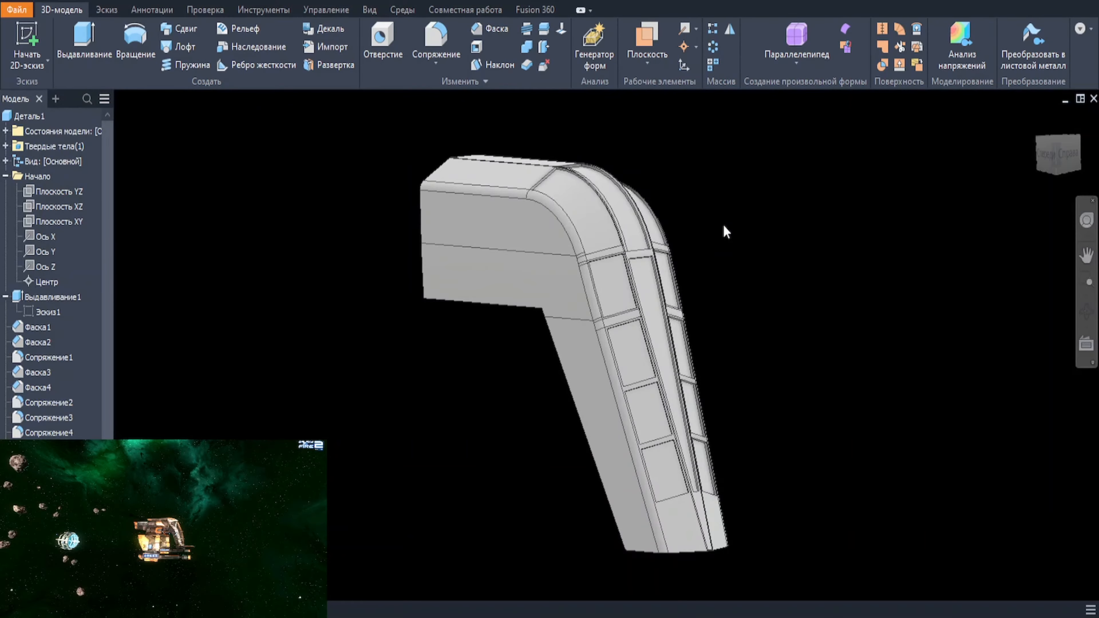
{"action": "middle_click_drag", "start_coordinate": [694, 267], "coordinate": [712, 261], "text": "shift"}
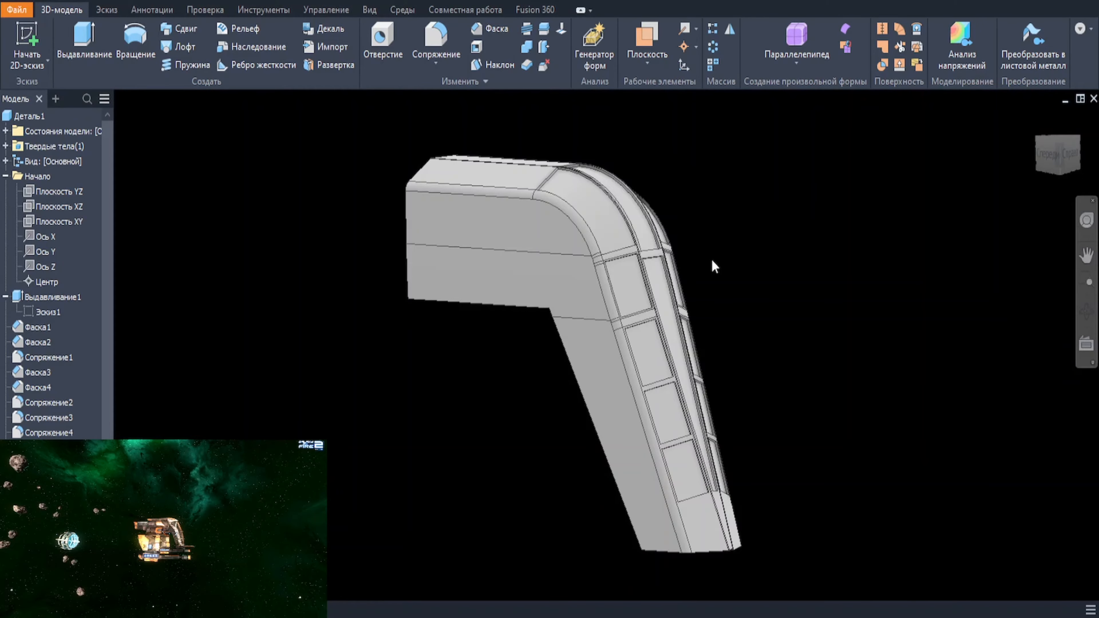
{"action": "scroll", "coordinate": [716, 259], "scroll_direction": "up", "scroll_amount": 3}
{"action": "middle_click_drag", "start_coordinate": [715, 262], "coordinate": [714, 264], "text": "shift"}
{"action": "middle_click_drag", "start_coordinate": [714, 265], "coordinate": [658, 225], "text": "shift"}
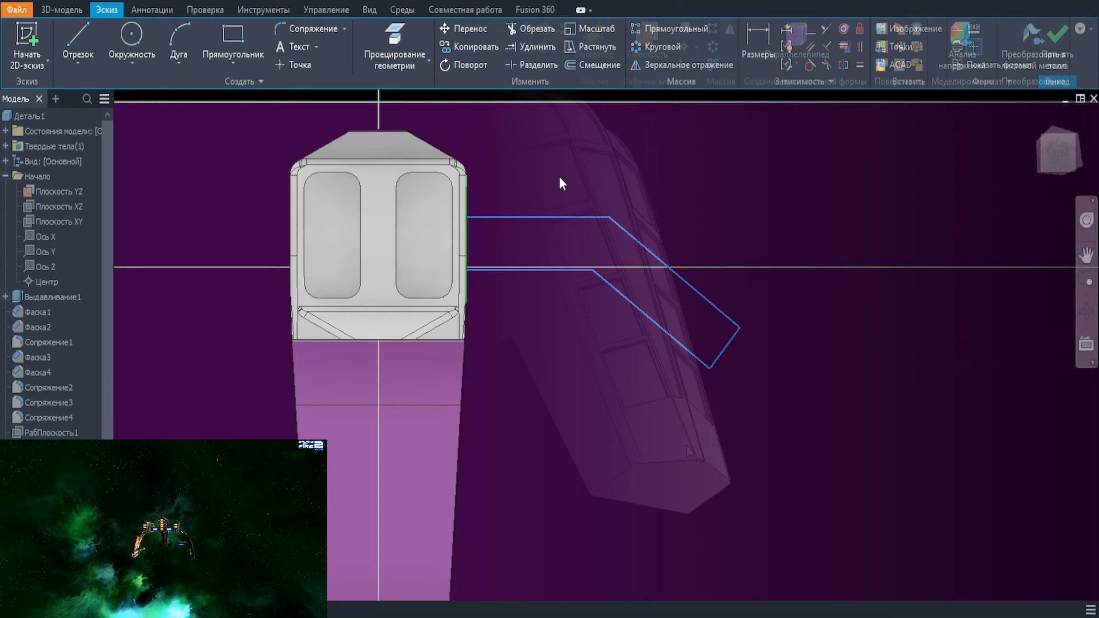
Step: Slice the view at the sketch plane and dimension the gap between the bent arm's two horizontal lines at 50 mm
{"action": "middle_click_drag", "start_coordinate": [559, 179], "coordinate": [704, 322], "text": "shift"}
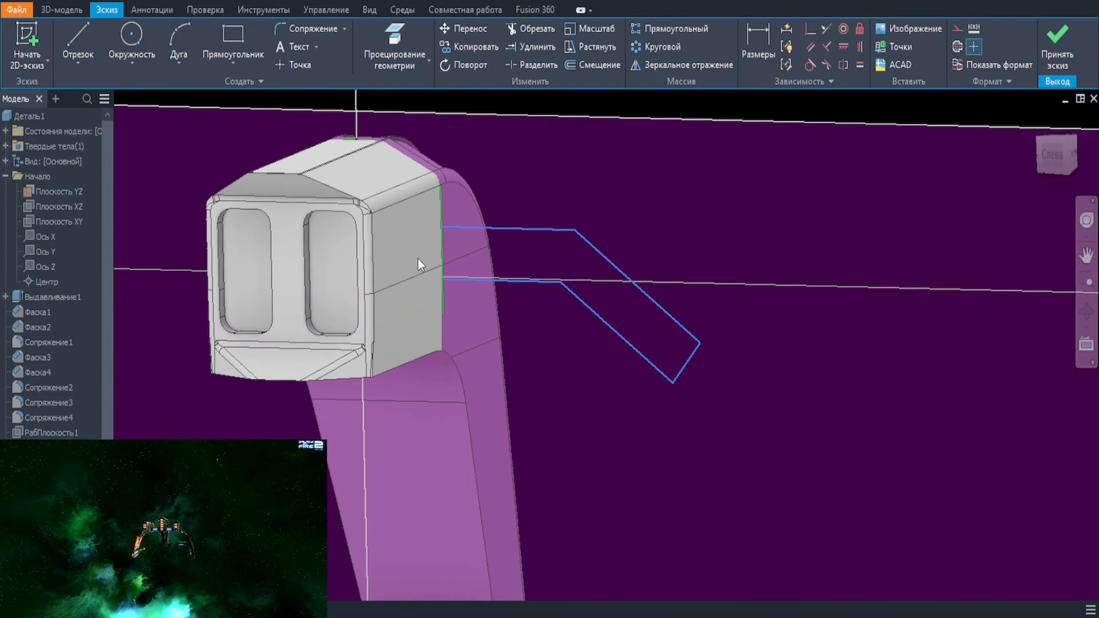
{"action": "key", "text": "F7"}
{"action": "scroll", "coordinate": [389, 248], "scroll_direction": "up", "scroll_amount": 2}
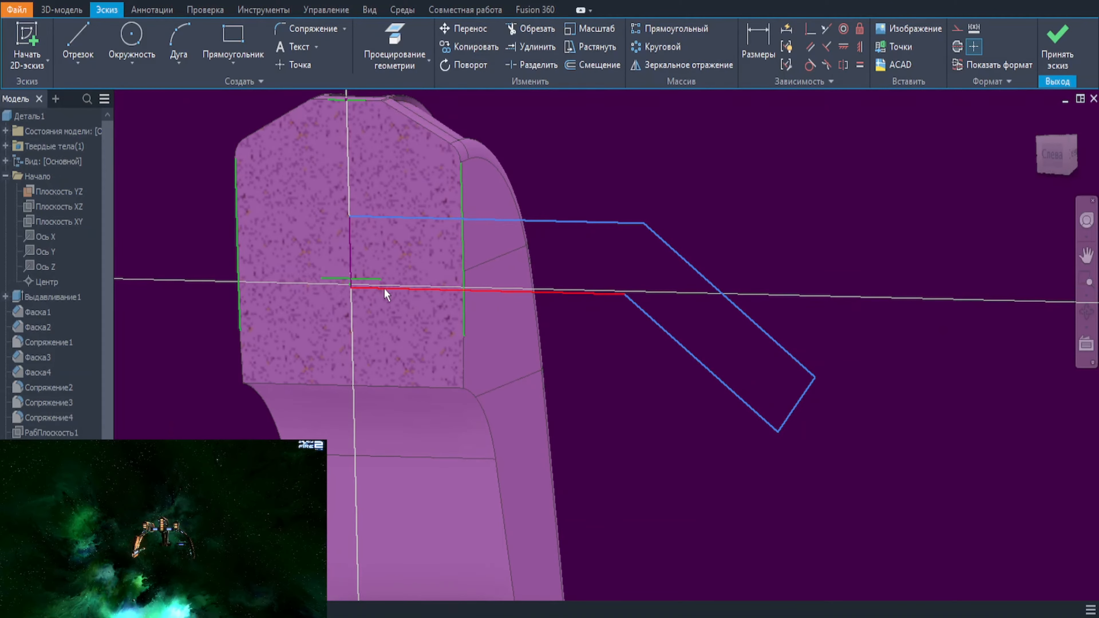
{"action": "scroll", "coordinate": [384, 288], "scroll_direction": "down", "scroll_amount": 3}
{"action": "scroll", "coordinate": [477, 262], "scroll_direction": "up", "scroll_amount": 2}
{"action": "middle_click_drag", "start_coordinate": [477, 263], "coordinate": [536, 247], "text": "shift"}
{"action": "scroll", "coordinate": [536, 247], "scroll_direction": "up", "scroll_amount": 1}
{"action": "key", "text": "d"}
{"action": "left_click", "coordinate": [447, 198]}
{"action": "left_click", "coordinate": [450, 271]}
{"action": "left_click", "coordinate": [454, 150]}
{"action": "type", "text": "50"}
{"action": "key", "text": "Return"}
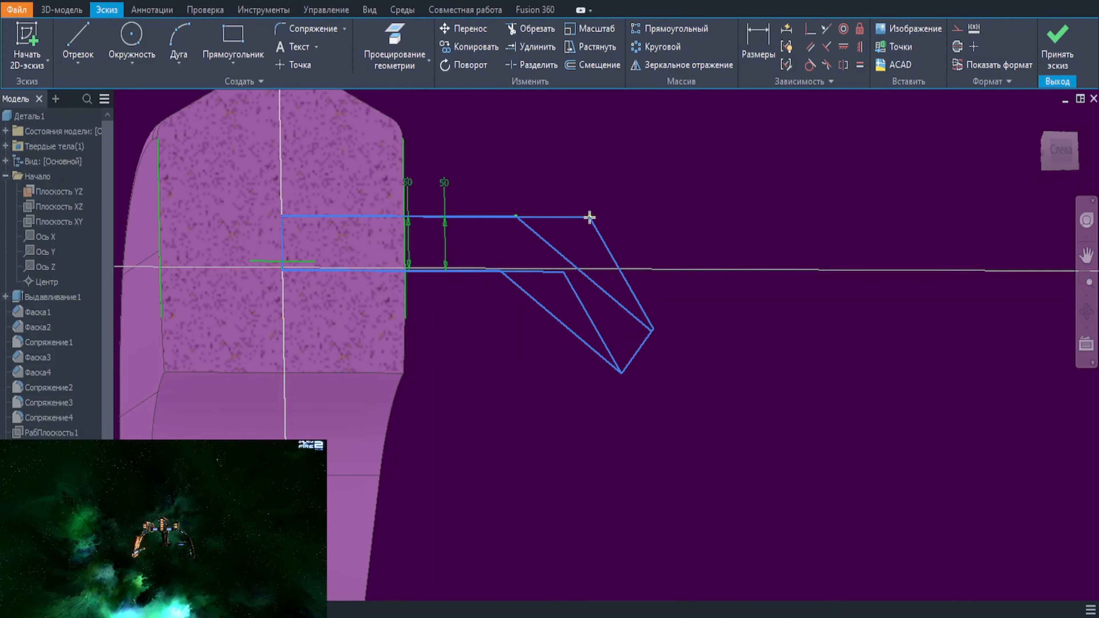
Step: Add a 90° angle dimension between the bent arm's end line and its upper sloped line
{"action": "scroll", "coordinate": [690, 327], "scroll_direction": "up", "scroll_amount": 1}
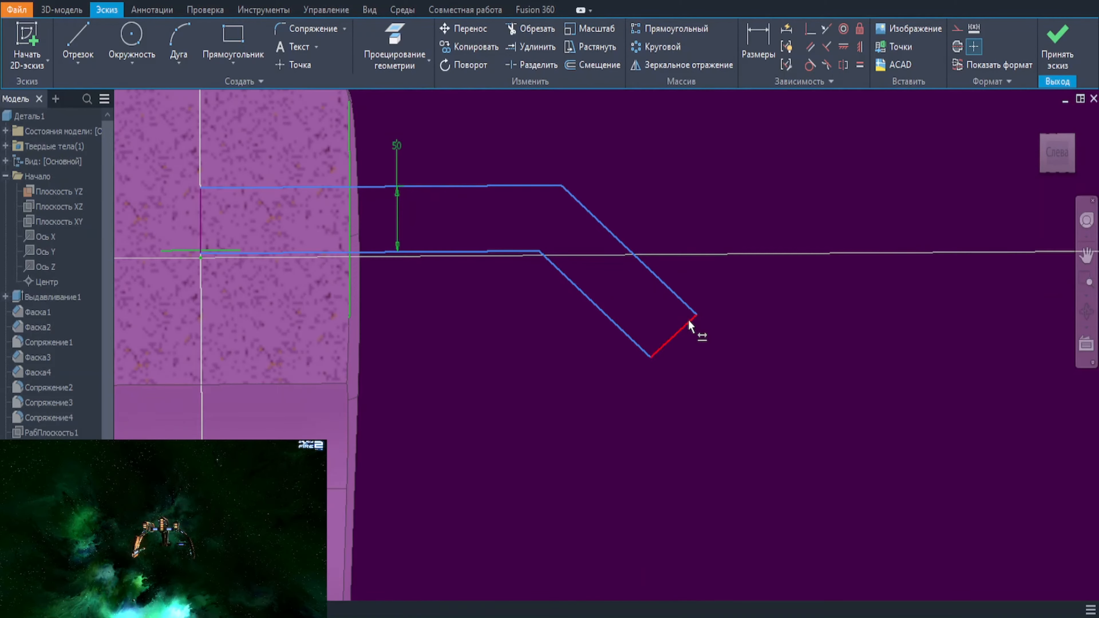
{"action": "left_click", "coordinate": [663, 311]}
{"action": "scroll", "coordinate": [663, 311], "scroll_direction": "down", "scroll_amount": 2}
{"action": "key", "text": "Escape"}
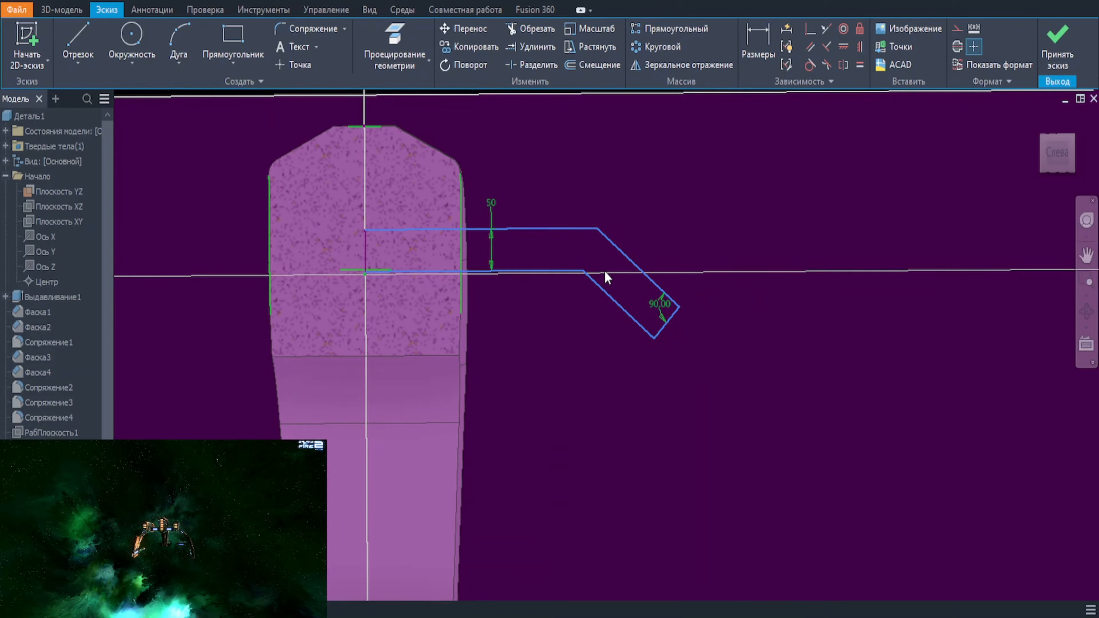
Step: Extrude both bent arm profiles asymmetrically, 50 mm in one direction and about 210 mm in the other
{"action": "mouse_move", "coordinate": [600, 243]}
{"action": "middle_mouse_down", "text": "shift"}
{"action": "mouse_move", "coordinate": [710, 332]}
{"action": "mouse_move", "coordinate": [796, 282]}
{"action": "middle_mouse_up", "text": "shift"}
{"action": "key", "text": "e"}
{"action": "left_click", "coordinate": [397, 260]}
{"action": "left_click", "coordinate": [470, 260]}
{"action": "left_click", "coordinate": [270, 302]}
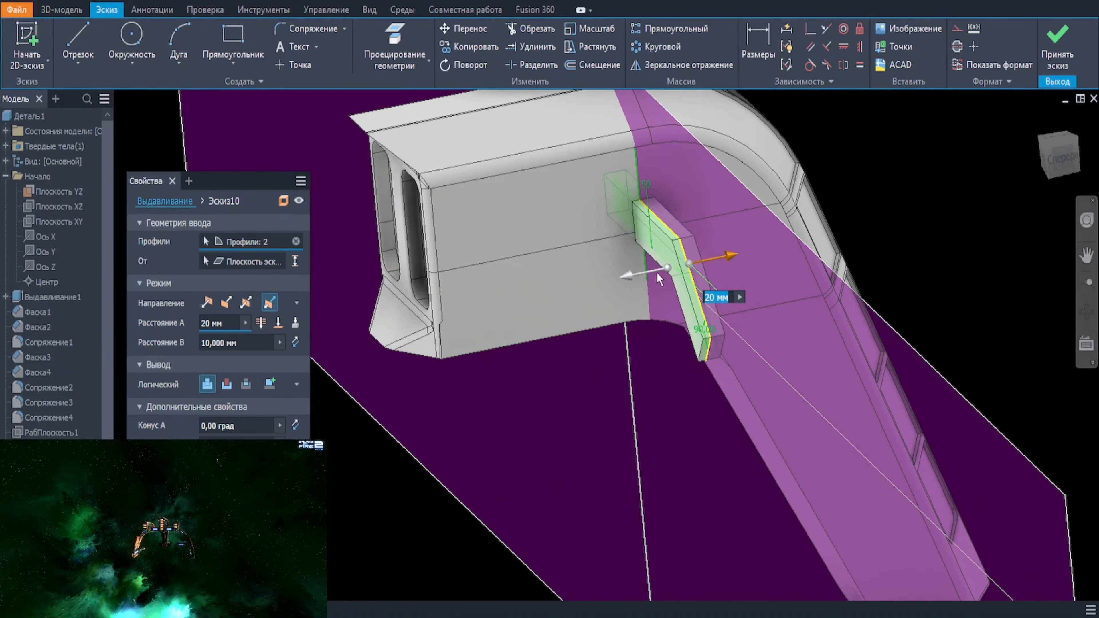
{"action": "left_click_drag", "start_coordinate": [588, 294], "coordinate": [472, 321]}
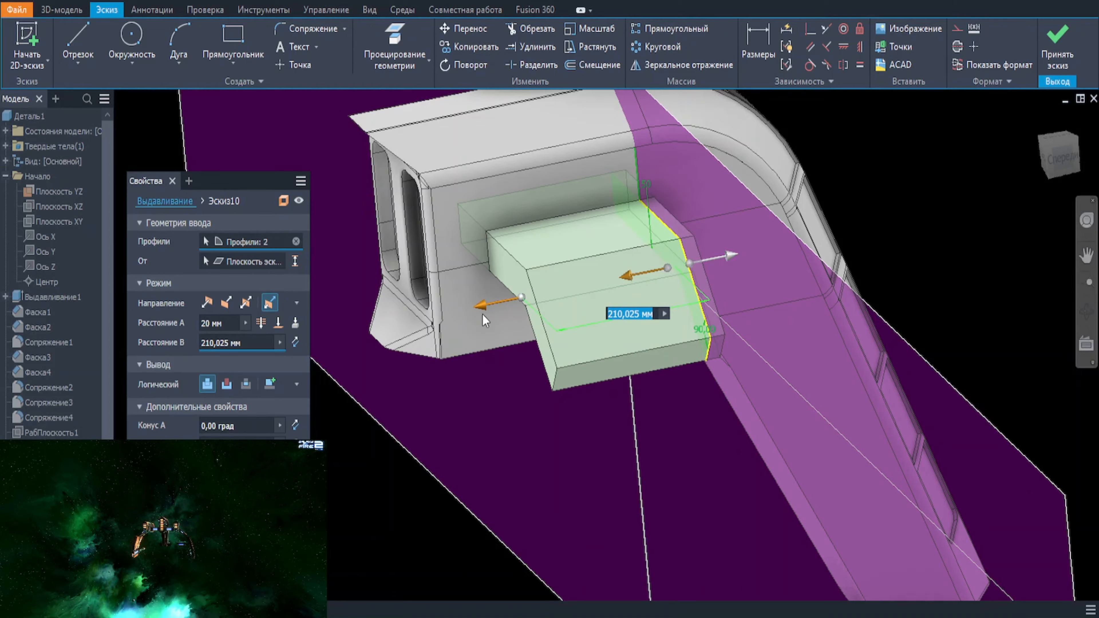
{"action": "middle_click_drag", "start_coordinate": [753, 259], "coordinate": [924, 348], "text": "shift"}
{"action": "scroll", "coordinate": [924, 349], "scroll_direction": "up", "scroll_amount": 1}
{"action": "type", "text": "50"}
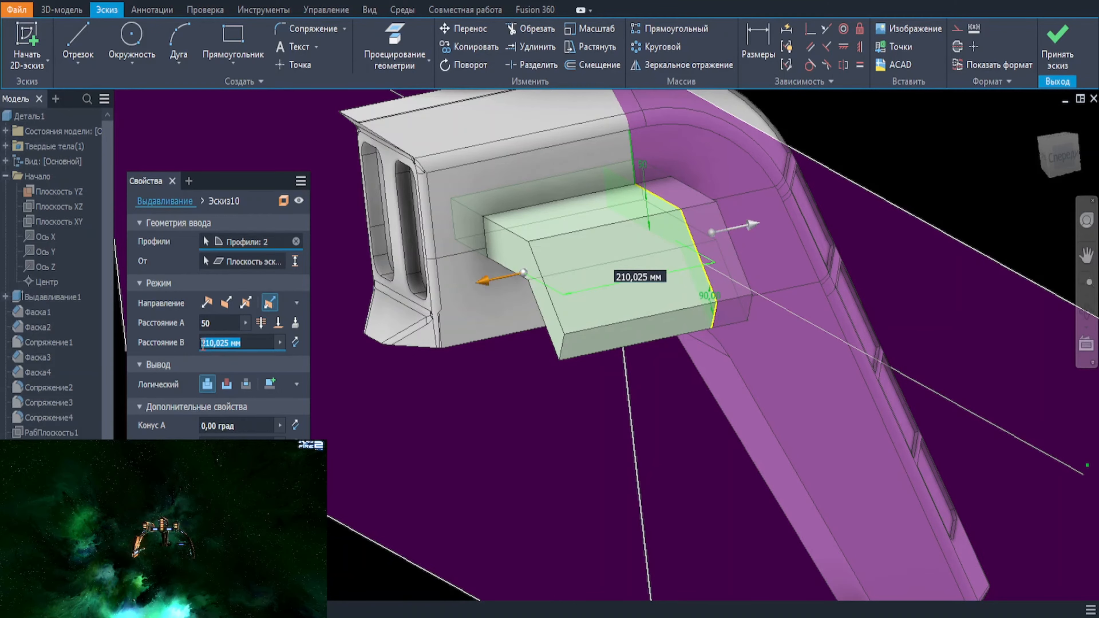
{"action": "key", "text": "Return"}
Step: Complete the bent arm's extrusion and fillet the upper and lower edges of its bend with a 100 mm radius
{"action": "middle_click_drag", "start_coordinate": [512, 341], "coordinate": [813, 308], "text": "shift"}
{"action": "scroll", "coordinate": [724, 275], "scroll_direction": "up", "scroll_amount": 3}
{"action": "left_click", "coordinate": [640, 260]}
{"action": "left_click", "coordinate": [668, 255]}
{"action": "middle_click_drag", "start_coordinate": [667, 256], "coordinate": [697, 290], "text": "shift"}
{"action": "left_click", "coordinate": [671, 240]}
{"action": "scroll", "coordinate": [628, 336], "scroll_direction": "up", "scroll_amount": 2}
{"action": "type", "text": "100"}
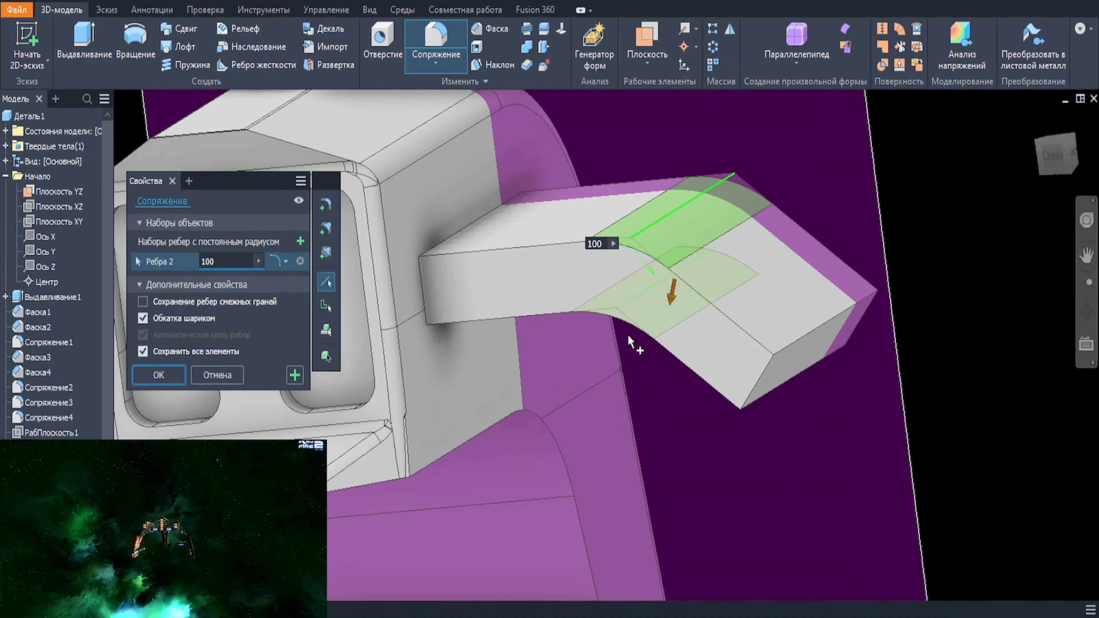
{"action": "left_click", "coordinate": [158, 375]}
{"action": "scroll", "coordinate": [628, 303], "scroll_direction": "down", "scroll_amount": 3}
{"action": "middle_click_drag", "start_coordinate": [628, 303], "coordinate": [590, 250], "text": "shift"}
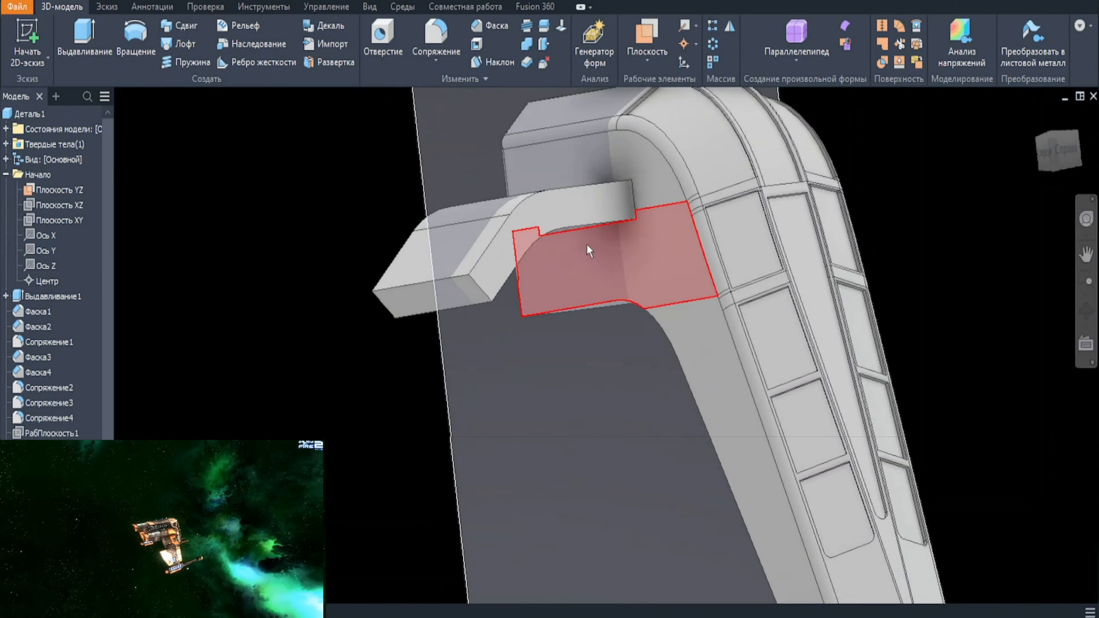
Step: Start a sketch on the body's side face, project its outlines, and draw a vertical line from the arc's start down to the arm's upper edge
{"action": "left_click", "coordinate": [654, 172]}
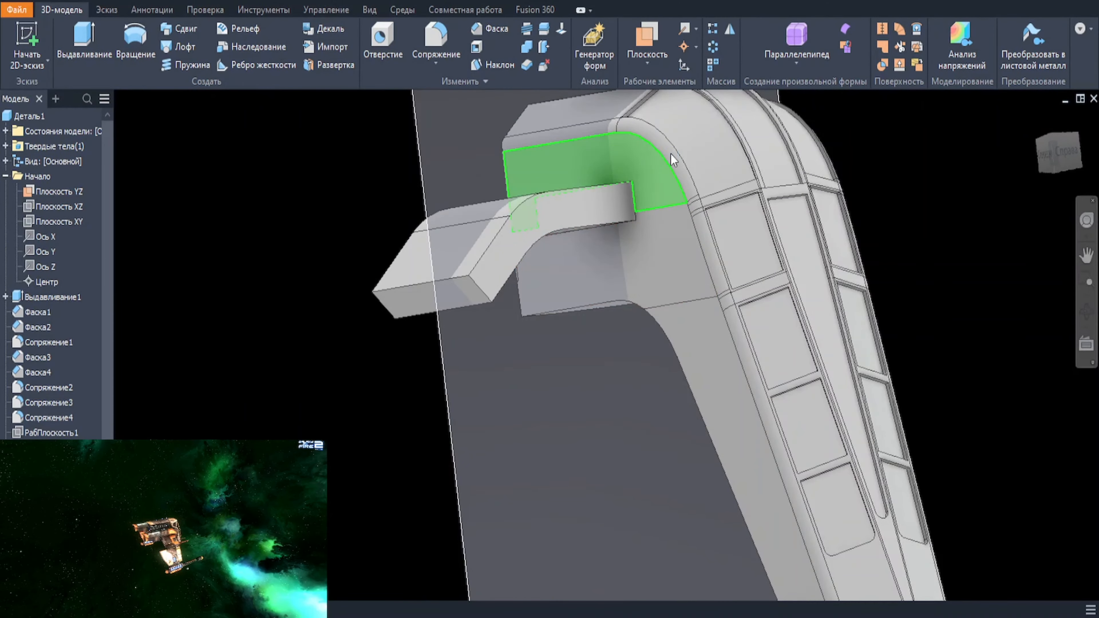
{"action": "left_click", "coordinate": [676, 149]}
{"action": "left_click", "coordinate": [395, 45]}
{"action": "left_click", "coordinate": [428, 299]}
{"action": "left_click", "coordinate": [434, 363]}
{"action": "key", "text": "Escape"}
{"action": "scroll", "coordinate": [498, 212], "scroll_direction": "up", "scroll_amount": 1}
{"action": "scroll", "coordinate": [404, 290], "scroll_direction": "up", "scroll_amount": 1}
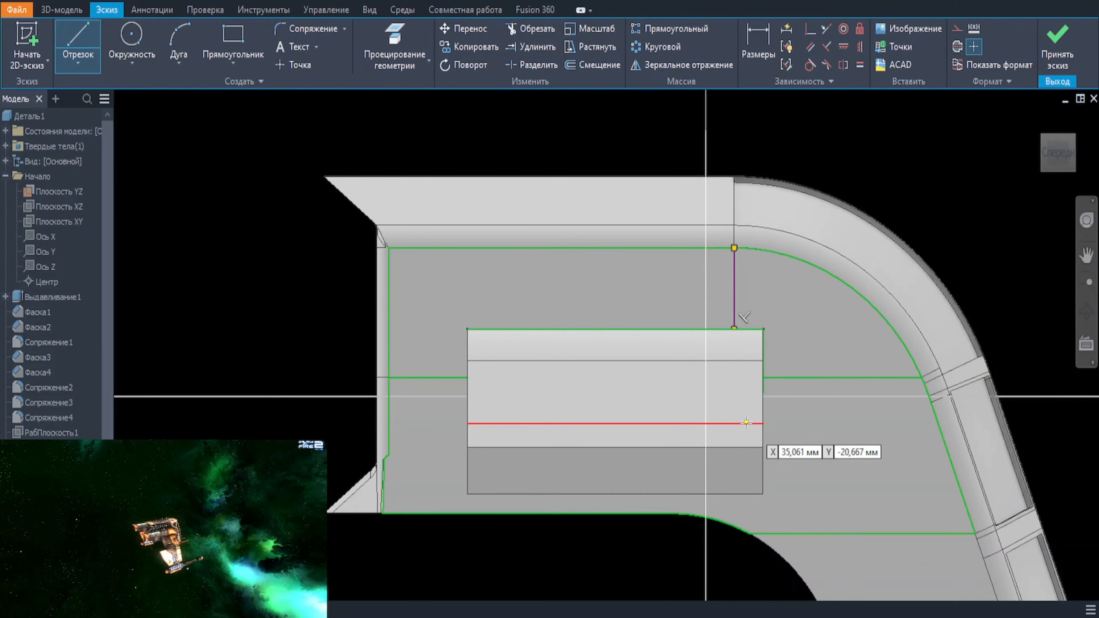
{"action": "key", "text": "Escape"}
Step: Slice the view at the sketch plane and draw two long thin horizontal rectangles above the arm, ending at the vertical line
{"action": "left_click", "coordinate": [501, 395]}
{"action": "mouse_move", "coordinate": [501, 395]}
{"action": "middle_mouse_down", "text": "shift"}
{"action": "mouse_move", "coordinate": [519, 400]}
{"action": "mouse_move", "coordinate": [498, 401]}
{"action": "middle_mouse_up", "text": "shift"}
{"action": "key", "text": "Escape"}
{"action": "key", "text": "F7"}
{"action": "scroll", "coordinate": [653, 310], "scroll_direction": "down", "scroll_amount": 2}
{"action": "key", "text": "Page_Up"}
{"action": "scroll", "coordinate": [653, 310], "scroll_direction": "up", "scroll_amount": 2}
{"action": "middle_click_drag", "start_coordinate": [704, 301], "coordinate": [697, 364]}
{"action": "scroll", "coordinate": [698, 364], "scroll_direction": "up", "scroll_amount": 1}
{"action": "key", "text": "r"}
{"action": "left_click", "coordinate": [817, 229]}
{"action": "left_click", "coordinate": [415, 257]}
{"action": "scroll", "coordinate": [585, 260], "scroll_direction": "up", "scroll_amount": 2}
{"action": "key", "text": "Escape"}
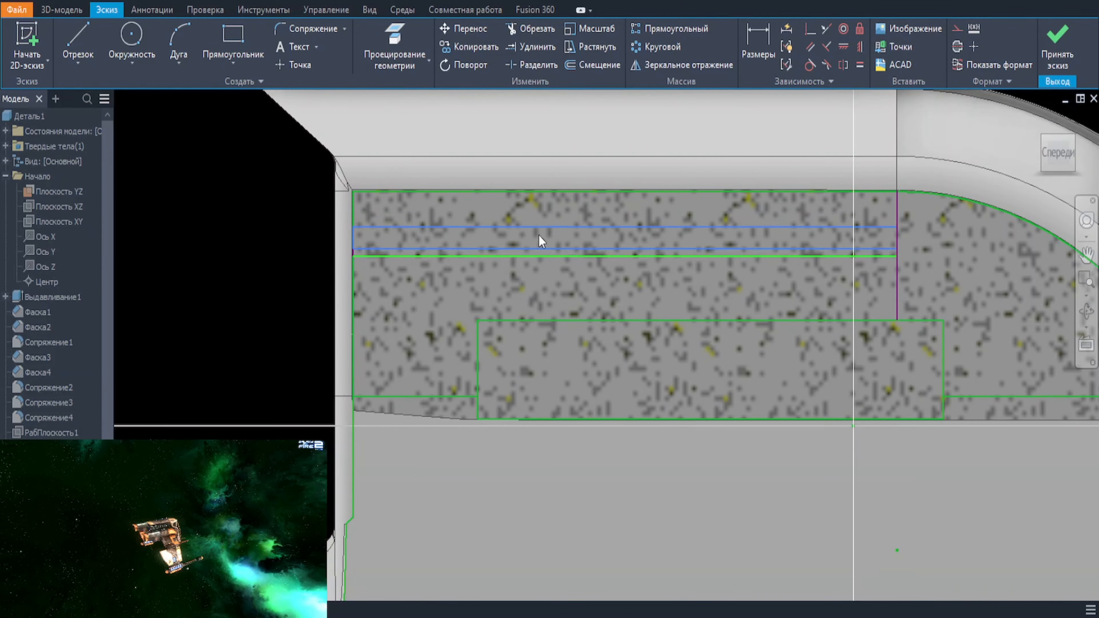
{"action": "key", "text": "r"}
{"action": "left_click", "coordinate": [353, 264]}
Step: Dimension the height of both thin rectangles at 10 mm each
{"action": "key", "text": "d"}
{"action": "left_click", "coordinate": [188, 228]}
{"action": "type", "text": "10"}
{"action": "key", "text": "Return"}
{"action": "left_click", "coordinate": [482, 227]}
{"action": "left_click", "coordinate": [169, 169]}
{"action": "type", "text": "10"}
{"action": "key", "text": "Return"}
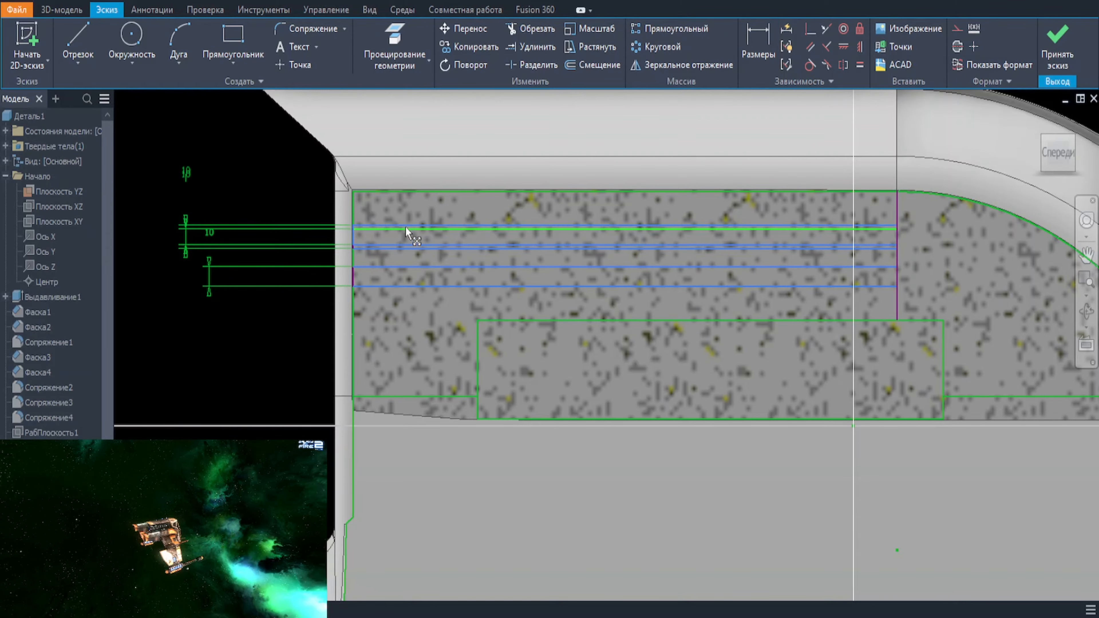
{"action": "scroll", "coordinate": [375, 343], "scroll_direction": "down", "scroll_amount": 1}
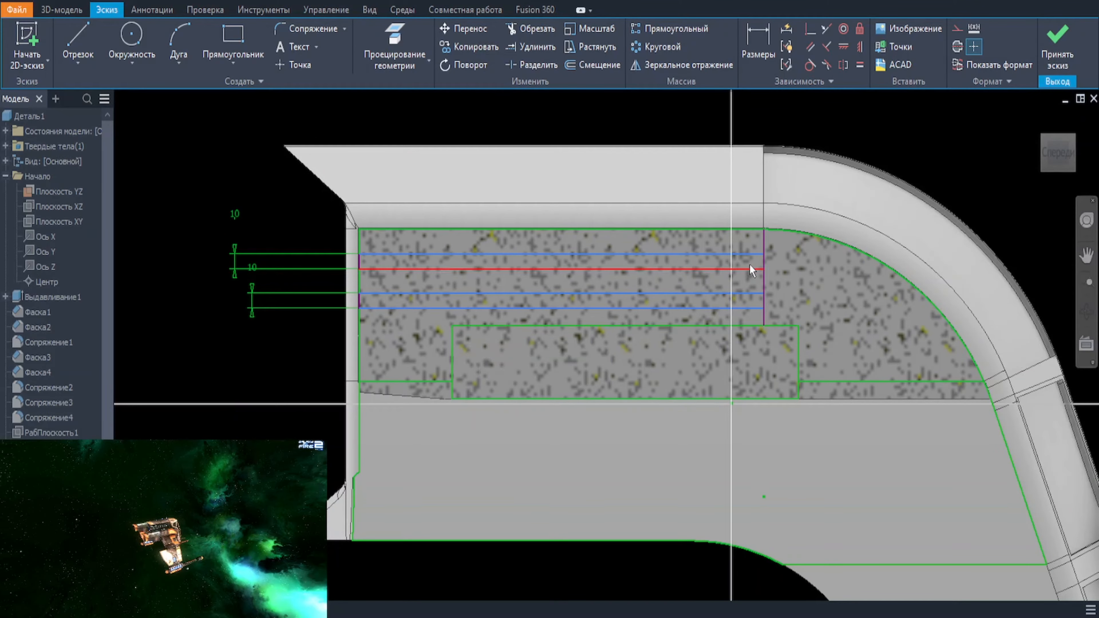
{"action": "scroll", "coordinate": [758, 259], "scroll_direction": "up", "scroll_amount": 1}
{"action": "scroll", "coordinate": [658, 273], "scroll_direction": "down", "scroll_amount": 1}
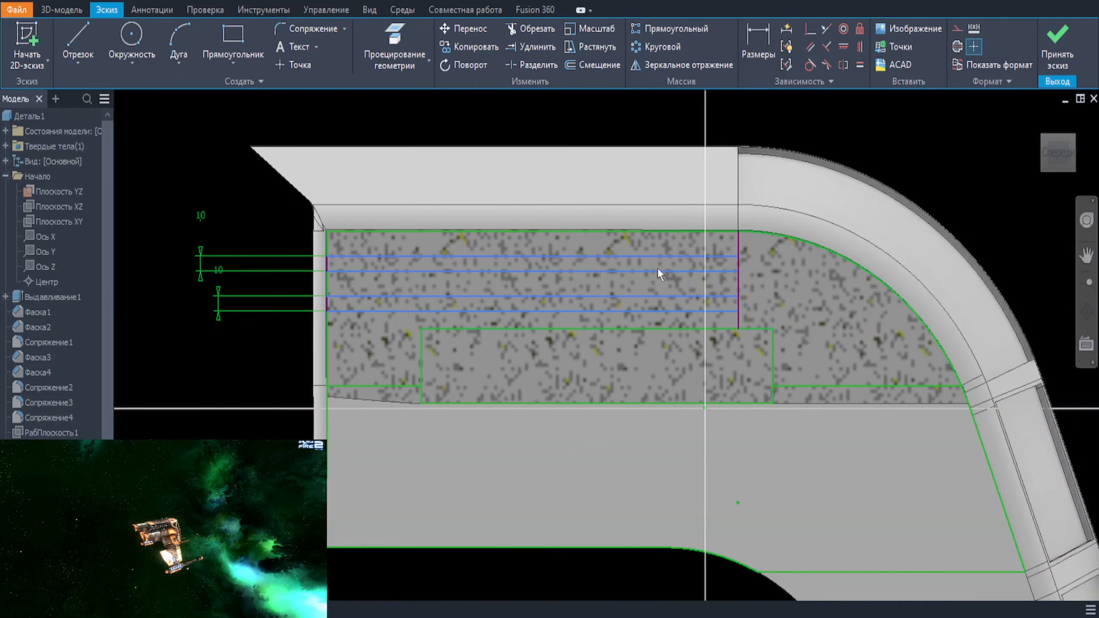
Step: Cut the three profiles around the thin strips 5 mm deep into the body
{"action": "key", "text": "e"}
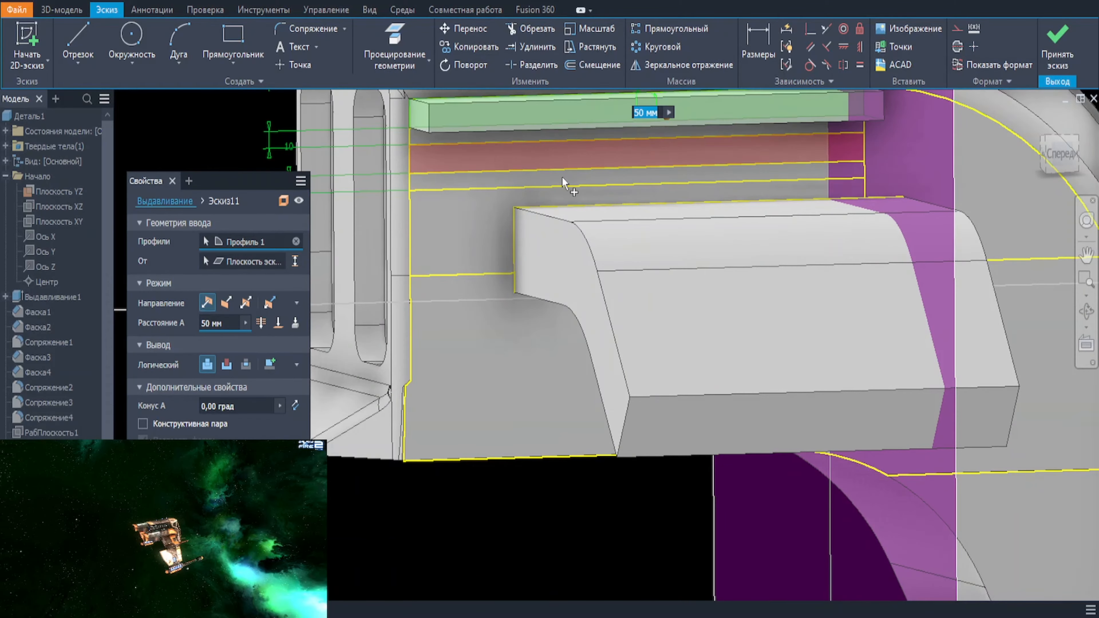
{"action": "left_click", "coordinate": [562, 184]}
{"action": "left_click", "coordinate": [563, 157]}
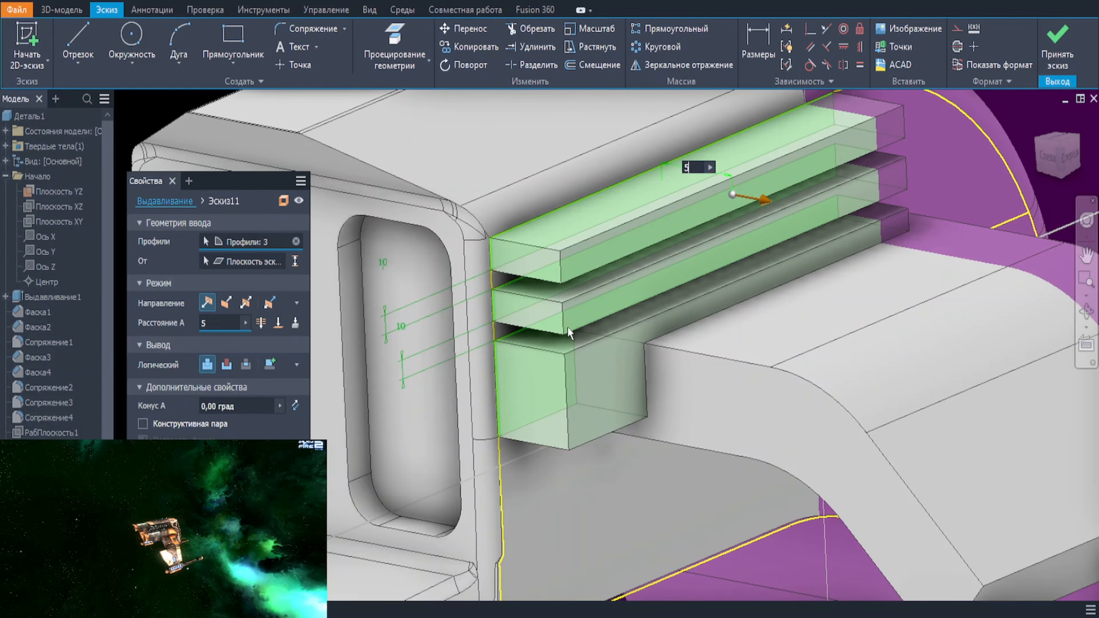
{"action": "left_click", "coordinate": [226, 302]}
{"action": "left_click", "coordinate": [226, 365]}
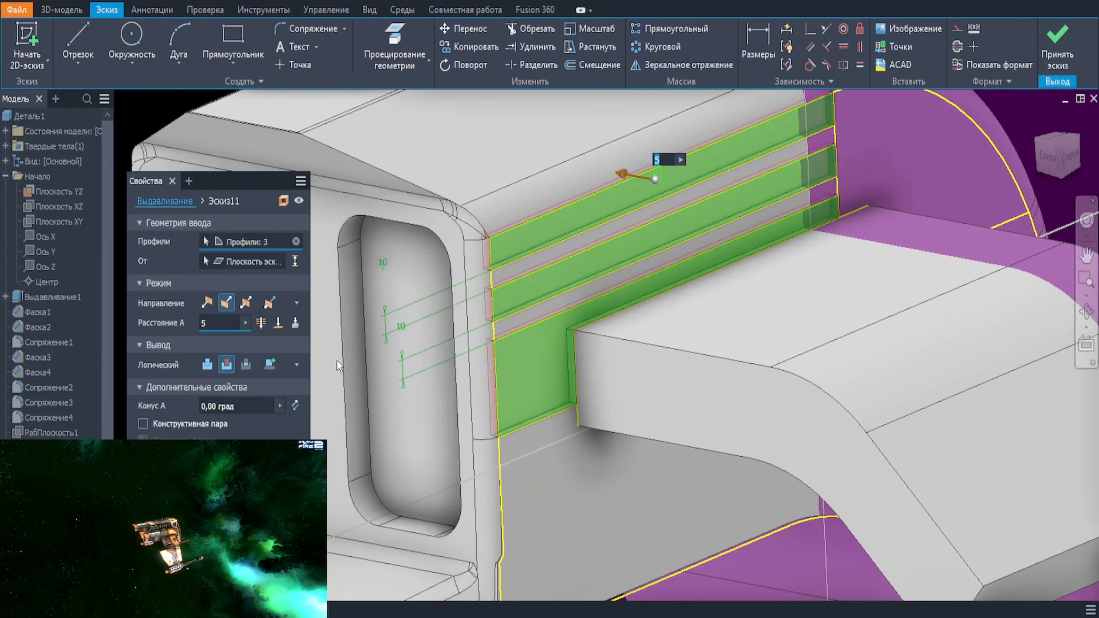
{"action": "key", "text": "Return"}
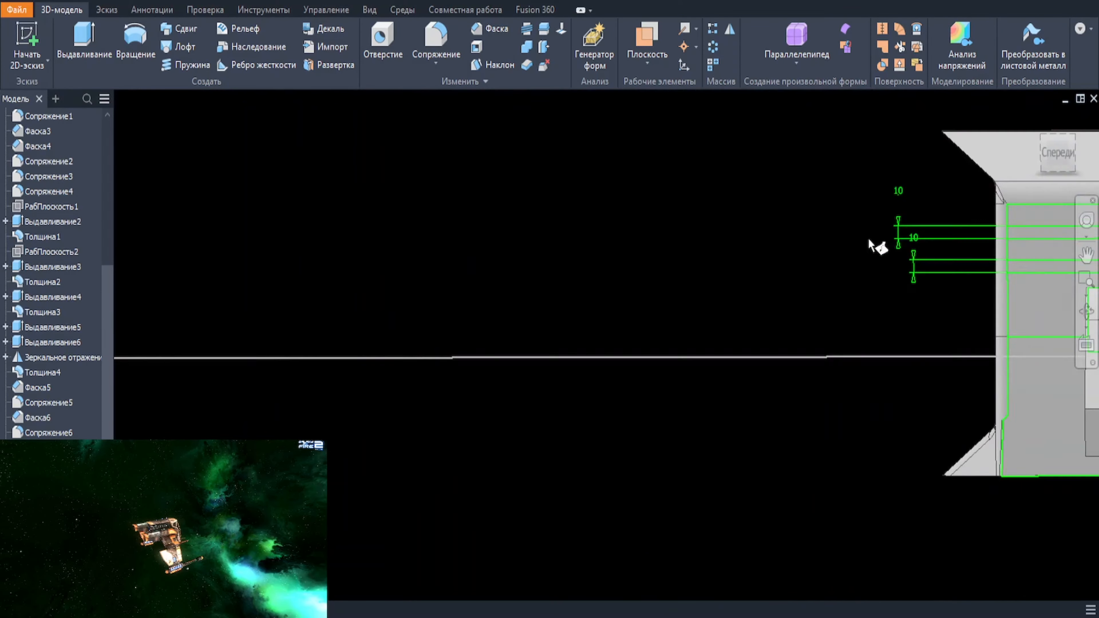
Step: Edit the strip sketch, project the rounded front corner's geometry, and continue the strips across it
{"action": "double_click", "coordinate": [871, 244]}
{"action": "key", "text": "p"}
{"action": "left_click", "coordinate": [589, 216]}
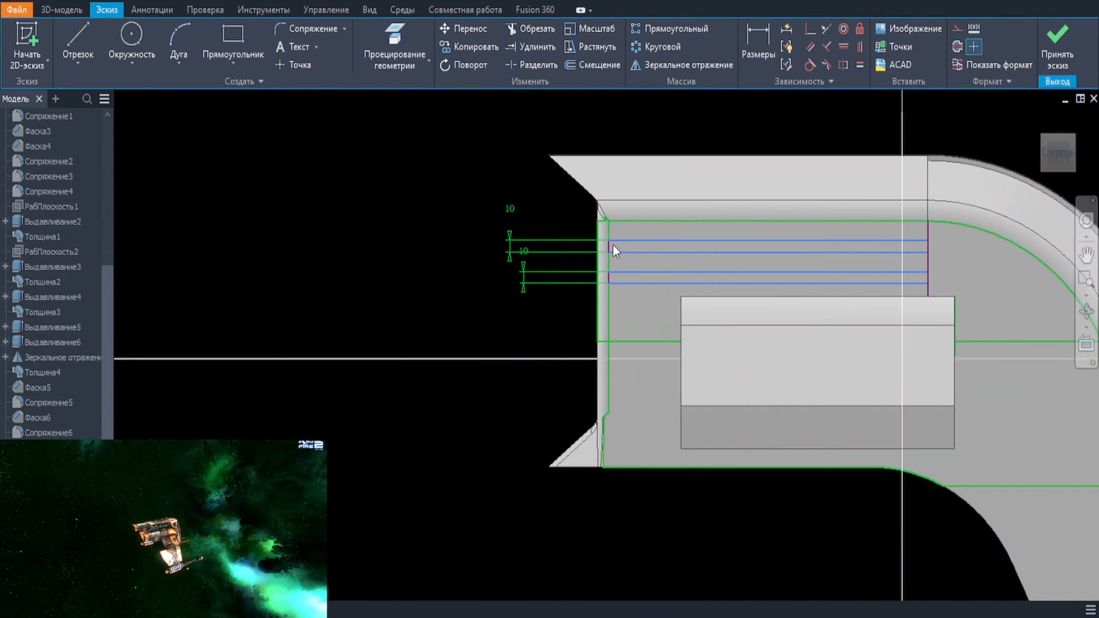
{"action": "key", "text": "r"}
{"action": "right_click_drag", "start_coordinate": [549, 276], "coordinate": [474, 388]}
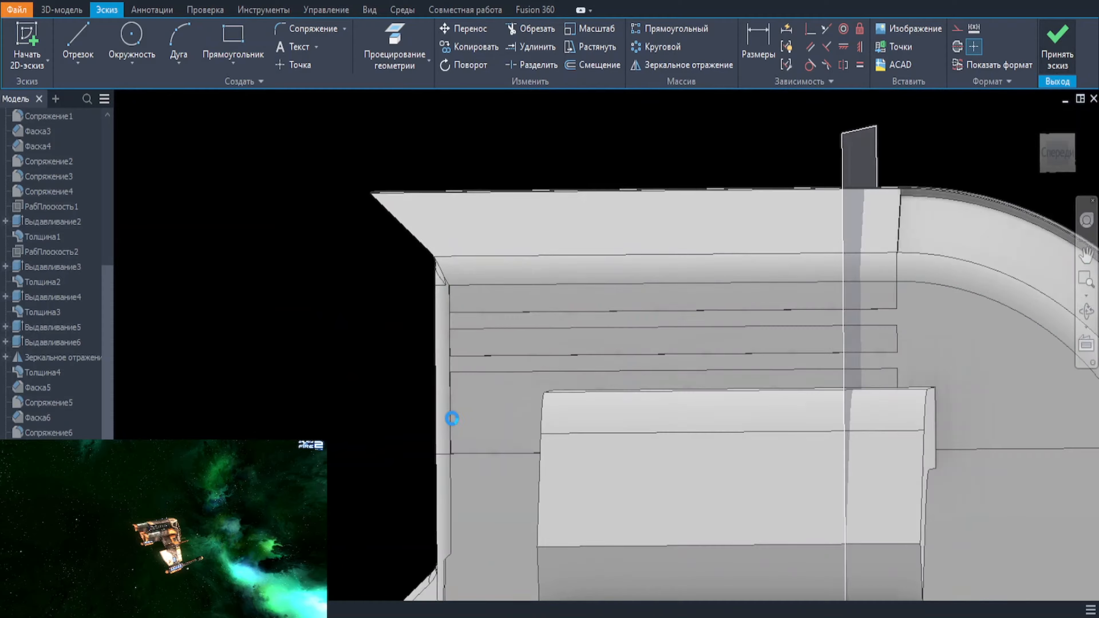
Step: Edit the 5 mm groove cut to include the profiles across the rounded front corner
{"action": "key", "text": "e"}
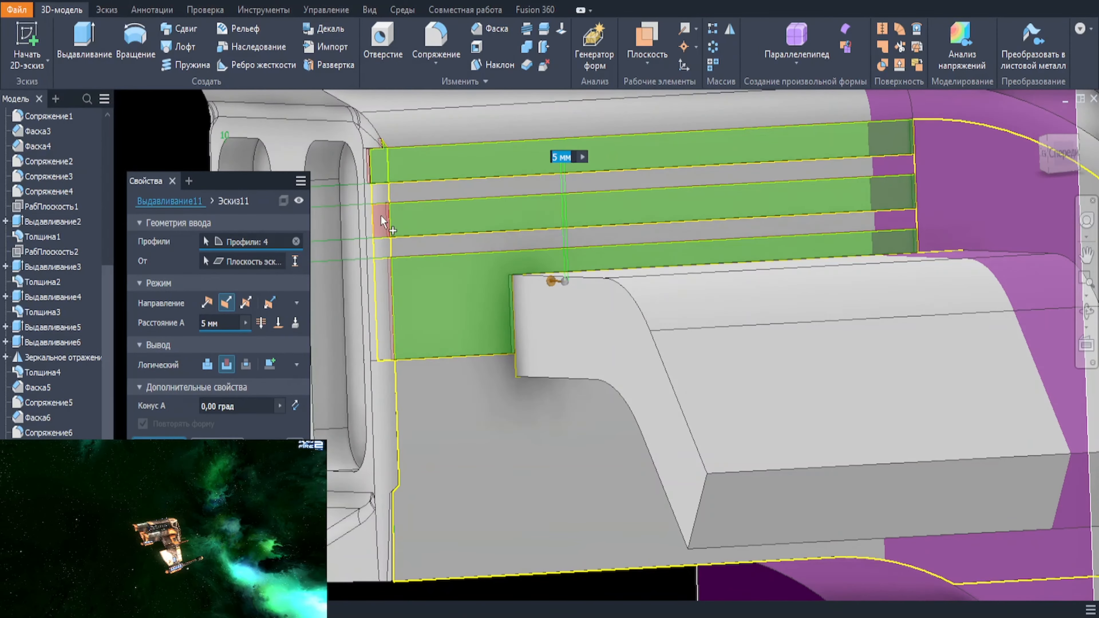
{"action": "scroll", "coordinate": [412, 176], "scroll_direction": "up", "scroll_amount": 5}
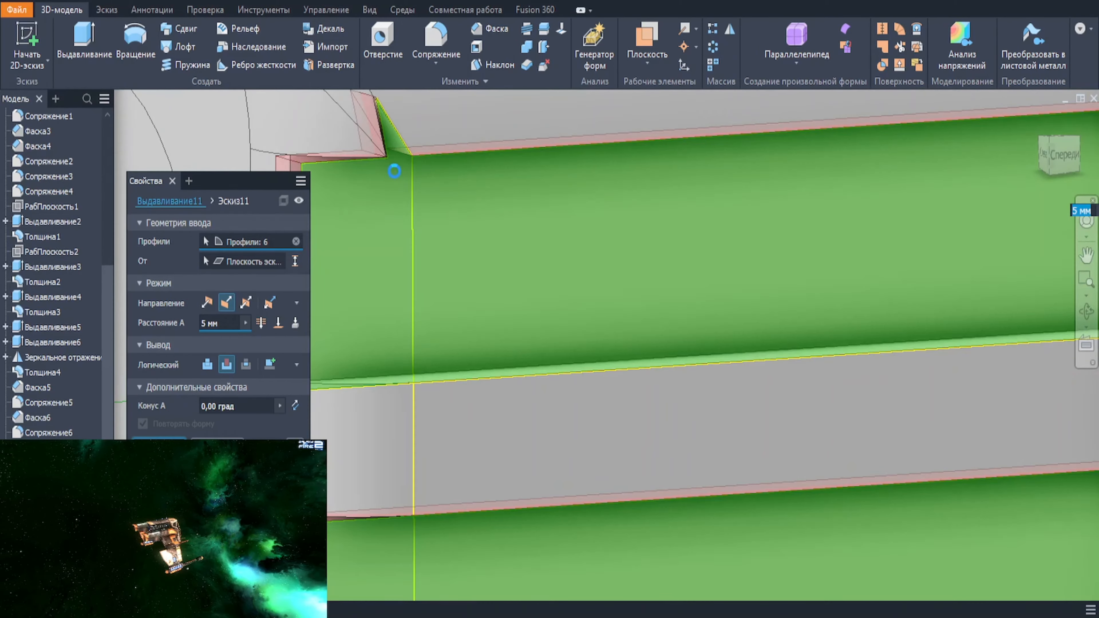
{"action": "key", "text": "Return"}
Step: Close off the corner profile with a line in the strip sketch and update the 5 mm groove cut's profiles
{"action": "left_click", "coordinate": [413, 173]}
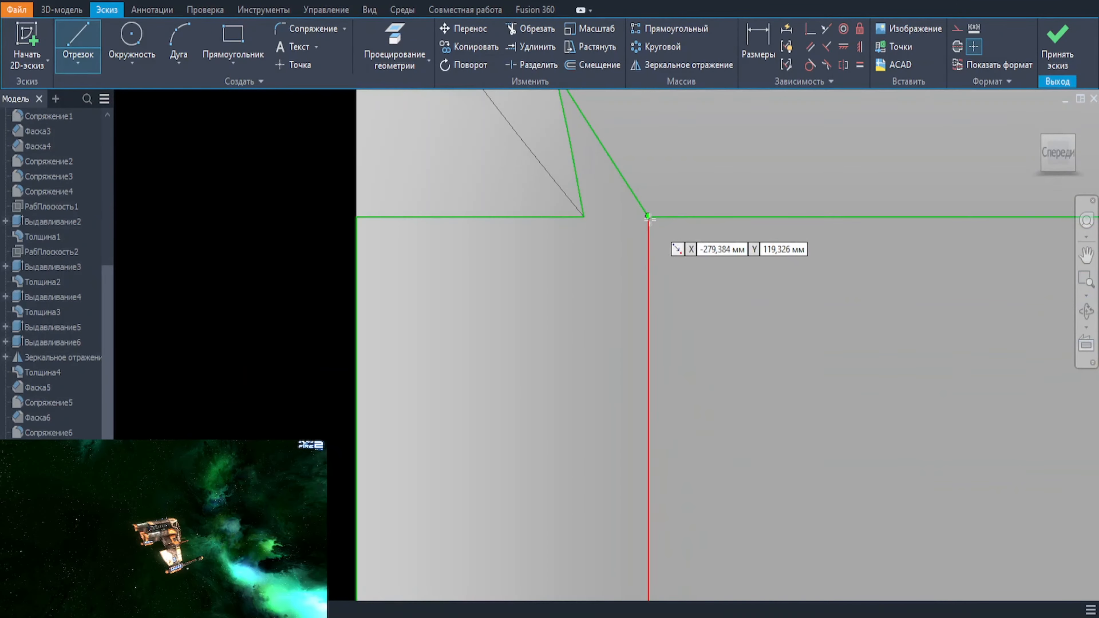
{"action": "right_click_drag", "start_coordinate": [648, 217], "coordinate": [635, 317]}
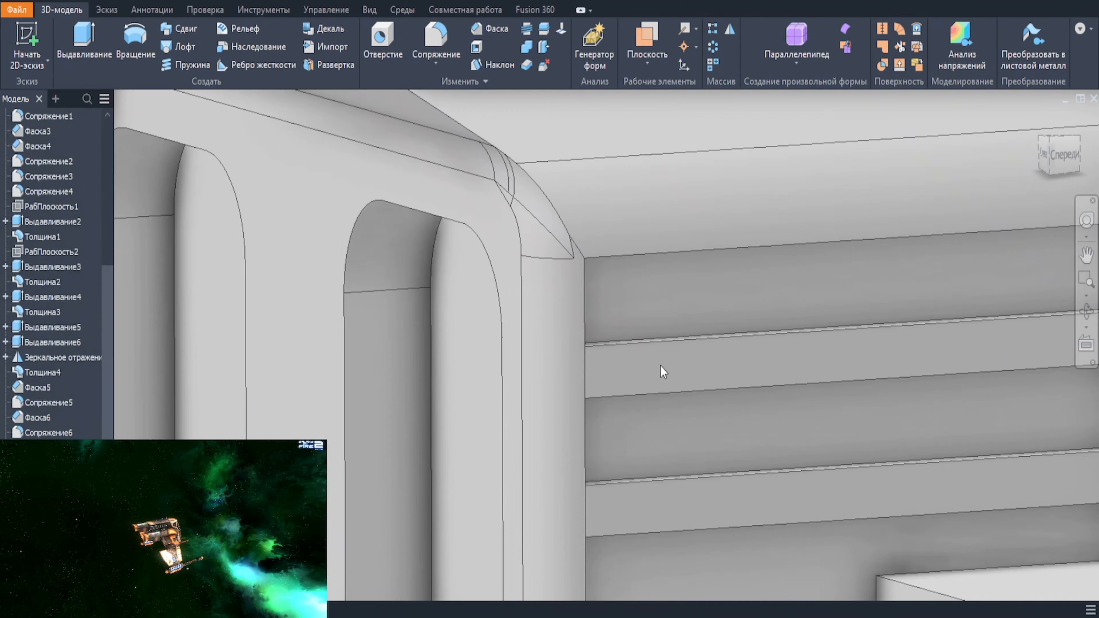
{"action": "key", "text": "e"}
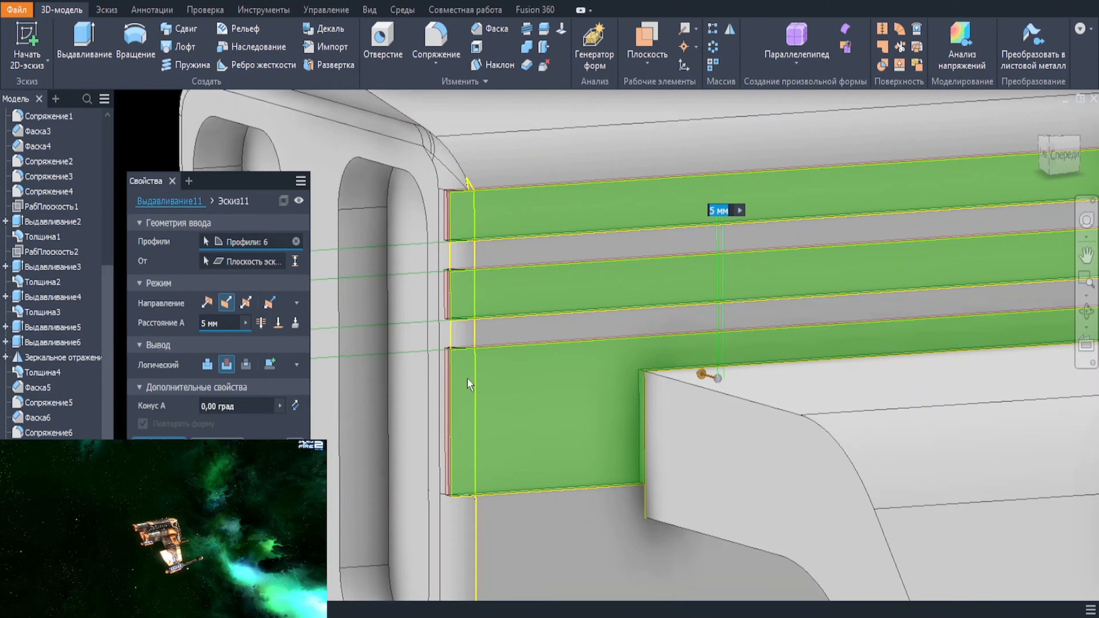
{"action": "scroll", "coordinate": [470, 384], "scroll_direction": "down", "scroll_amount": 5}
{"action": "key", "text": "Return"}
{"action": "middle_click_drag", "start_coordinate": [494, 374], "coordinate": [534, 368], "text": "shift"}
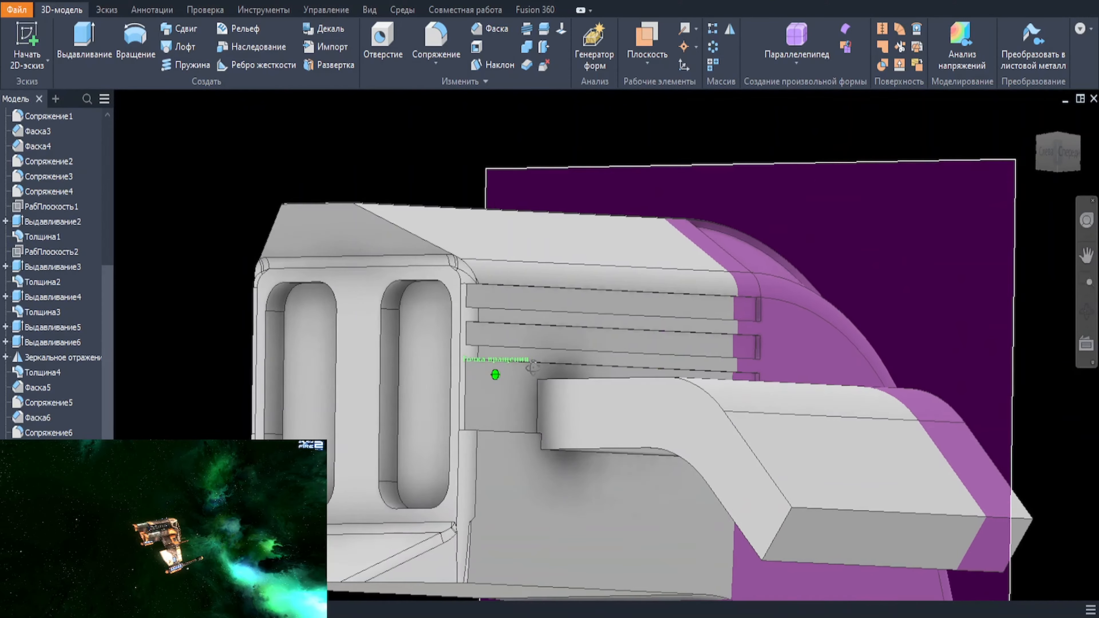
Step: Add a two-distance chamfer at the top groove's inner end, with lengths of 4 mm and 300 mm
{"action": "scroll", "coordinate": [757, 316], "scroll_direction": "up", "scroll_amount": 5}
{"action": "key", "text": "ctrl+shift+k"}
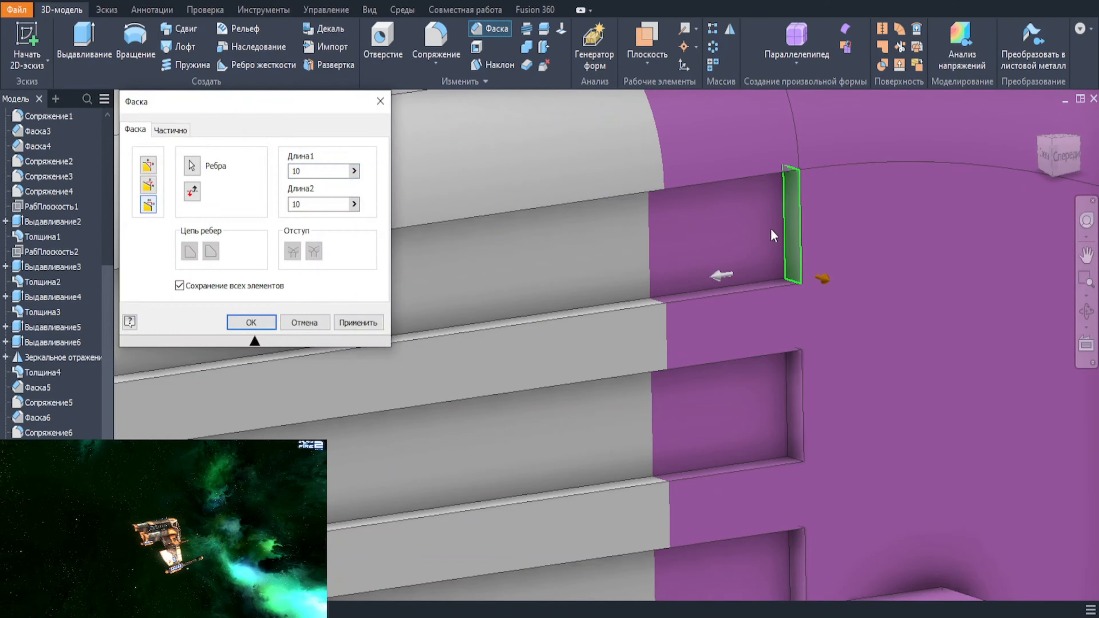
{"action": "left_click", "coordinate": [720, 277]}
{"action": "scroll", "coordinate": [719, 278], "scroll_direction": "down", "scroll_amount": 5}
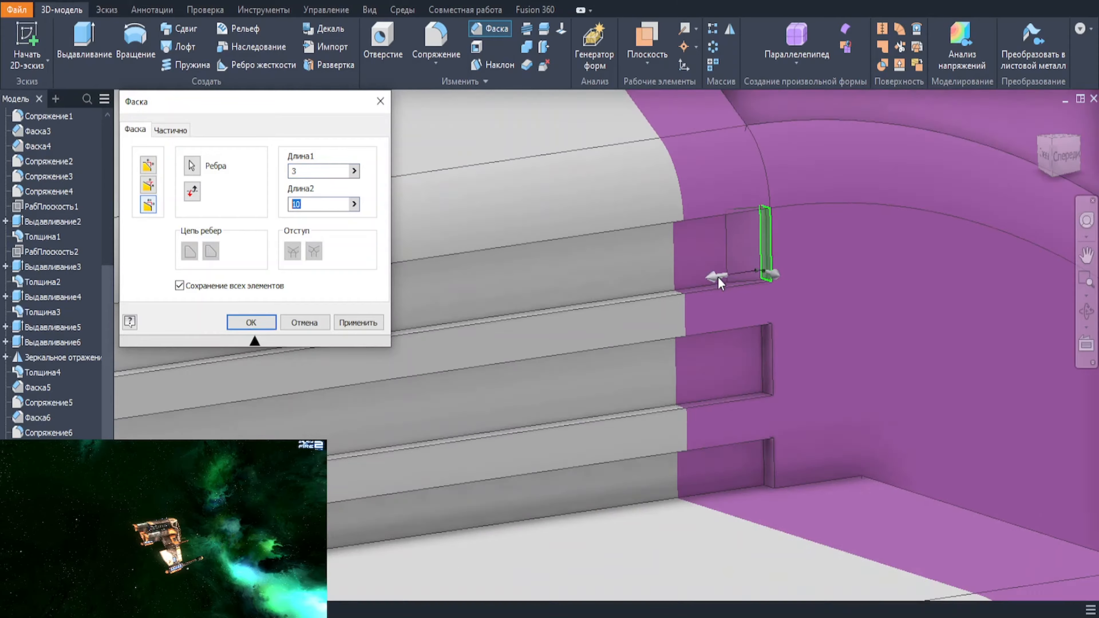
{"action": "middle_click_drag", "start_coordinate": [719, 279], "coordinate": [872, 256]}
{"action": "left_click_drag", "start_coordinate": [872, 255], "coordinate": [397, 323]}
{"action": "middle_click_drag", "start_coordinate": [861, 293], "coordinate": [827, 282], "text": "shift"}
{"action": "scroll", "coordinate": [873, 247], "scroll_direction": "up", "scroll_amount": 8}
{"action": "left_click", "coordinate": [841, 314]}
{"action": "type", "text": "5"}
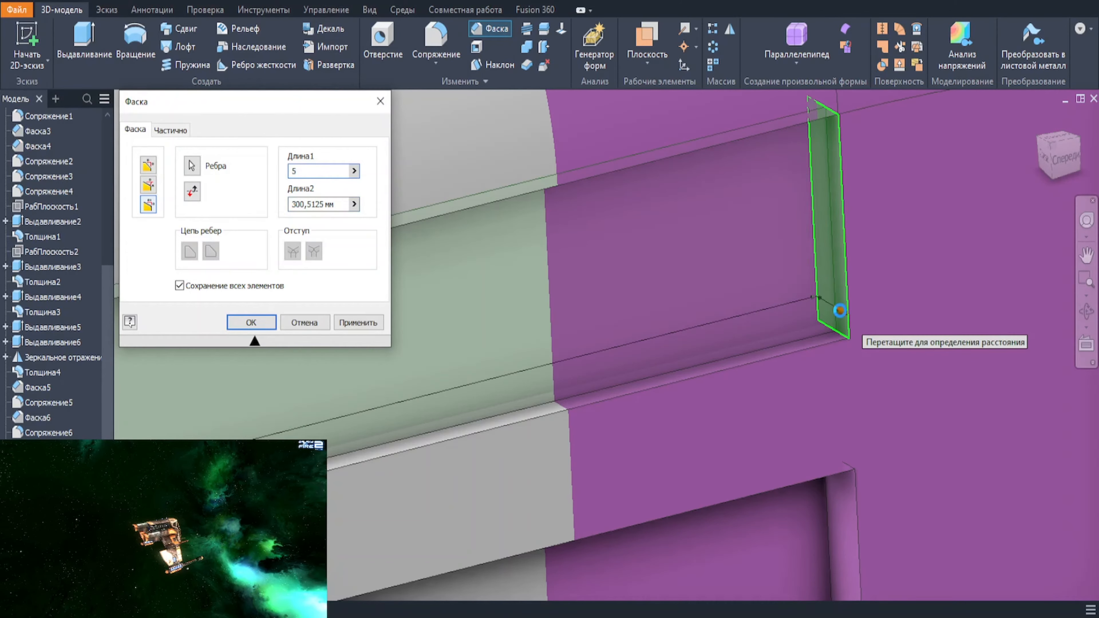
{"action": "key", "text": "BackSpace"}
{"action": "type", "text": "4"}
{"action": "scroll", "coordinate": [844, 317], "scroll_direction": "down", "scroll_amount": 6}
{"action": "middle_click_drag", "start_coordinate": [515, 439], "coordinate": [829, 395]}
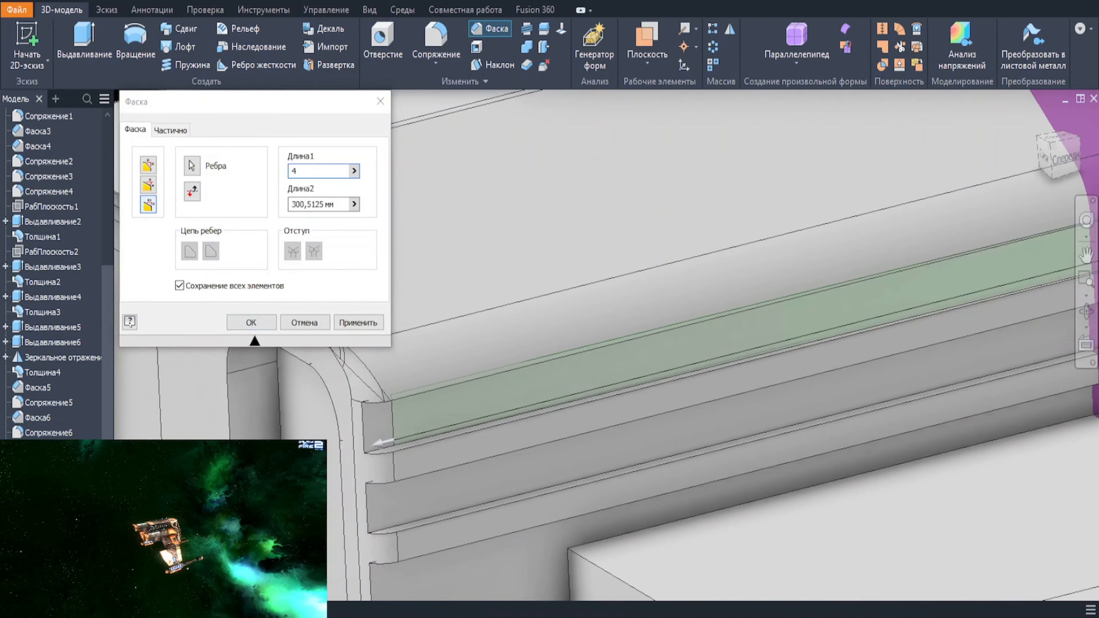
{"action": "middle_click_drag", "start_coordinate": [945, 454], "coordinate": [336, 193]}
{"action": "scroll", "coordinate": [731, 348], "scroll_direction": "up", "scroll_amount": 4}
Step: Apply the same 4 mm by 300 mm chamfer to the inner ends of the middle and lowest grooves
{"action": "left_click", "coordinate": [737, 348]}
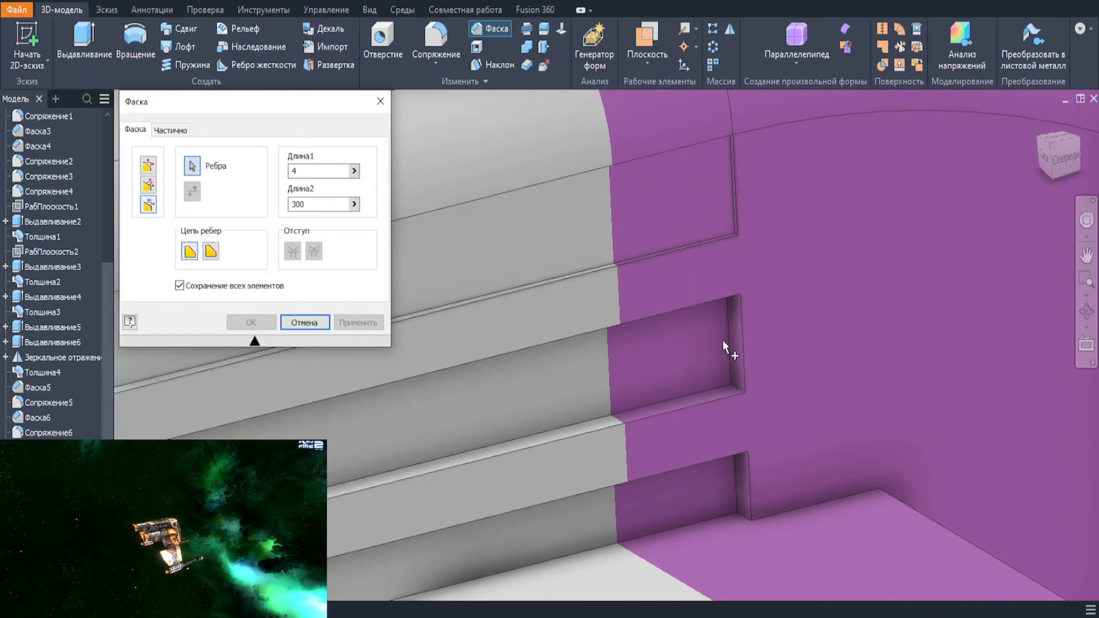
{"action": "left_click", "coordinate": [376, 320]}
{"action": "left_click", "coordinate": [738, 475]}
{"action": "scroll", "coordinate": [454, 386], "scroll_direction": "down", "scroll_amount": 5}
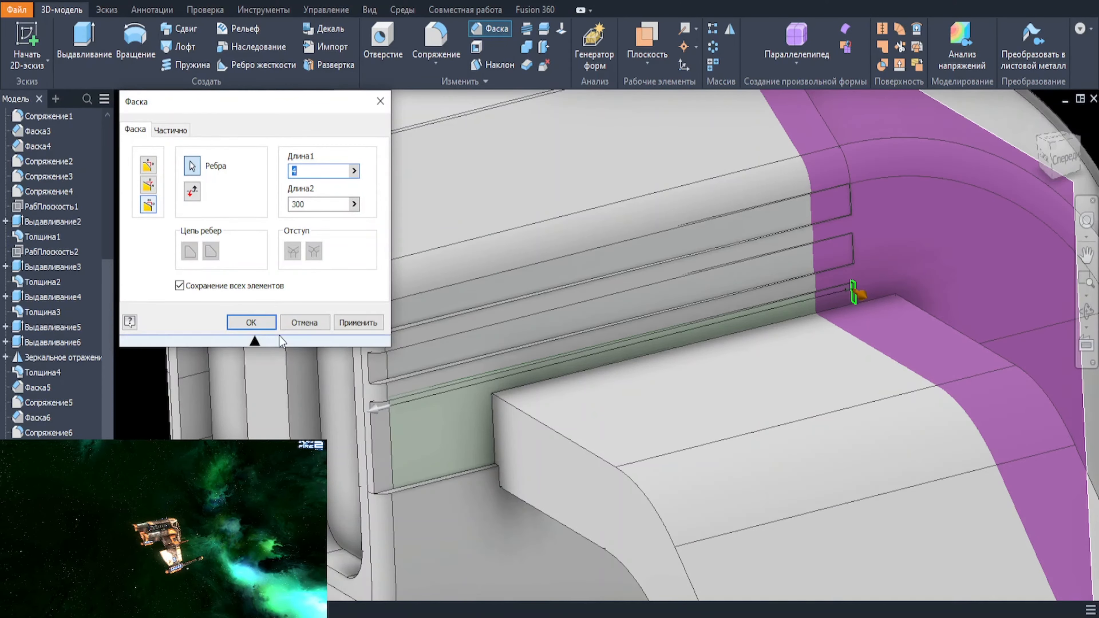
{"action": "left_click", "coordinate": [251, 322]}
Step: Fillet the inner end edges of the three grooves with a 5 mm radius, undoing the extra edge picks
{"action": "scroll", "coordinate": [849, 241], "scroll_direction": "up", "scroll_amount": 6}
{"action": "left_click", "coordinate": [863, 225]}
{"action": "scroll", "coordinate": [867, 227], "scroll_direction": "down", "scroll_amount": 3}
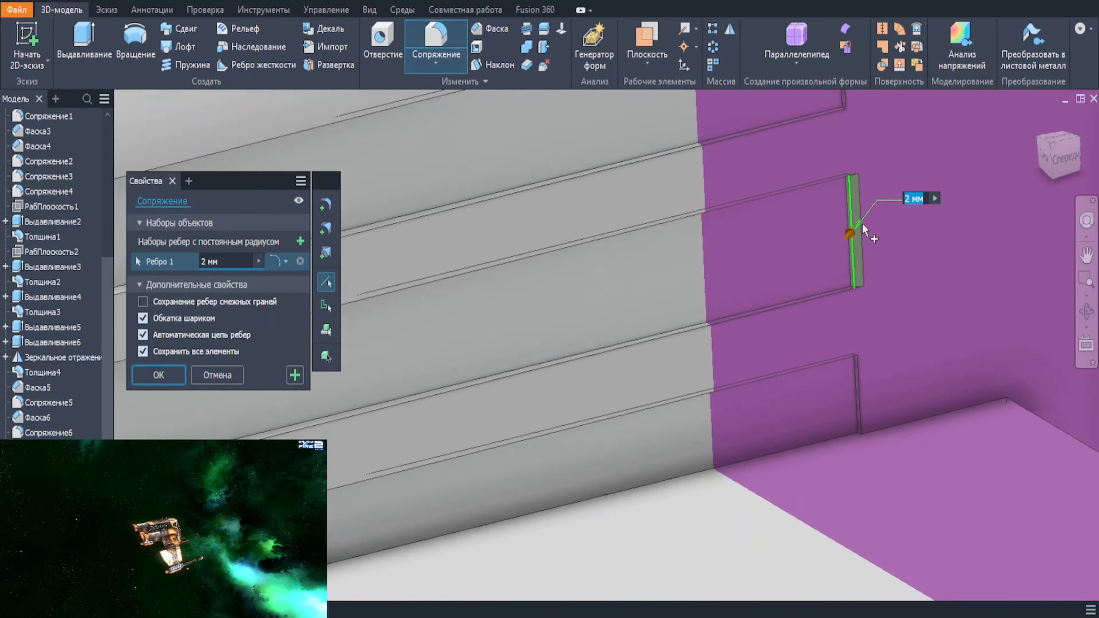
{"action": "middle_click_drag", "start_coordinate": [868, 230], "coordinate": [831, 323]}
{"action": "left_click", "coordinate": [811, 197]}
{"action": "left_click", "coordinate": [825, 491]}
{"action": "type", "text": "5"}
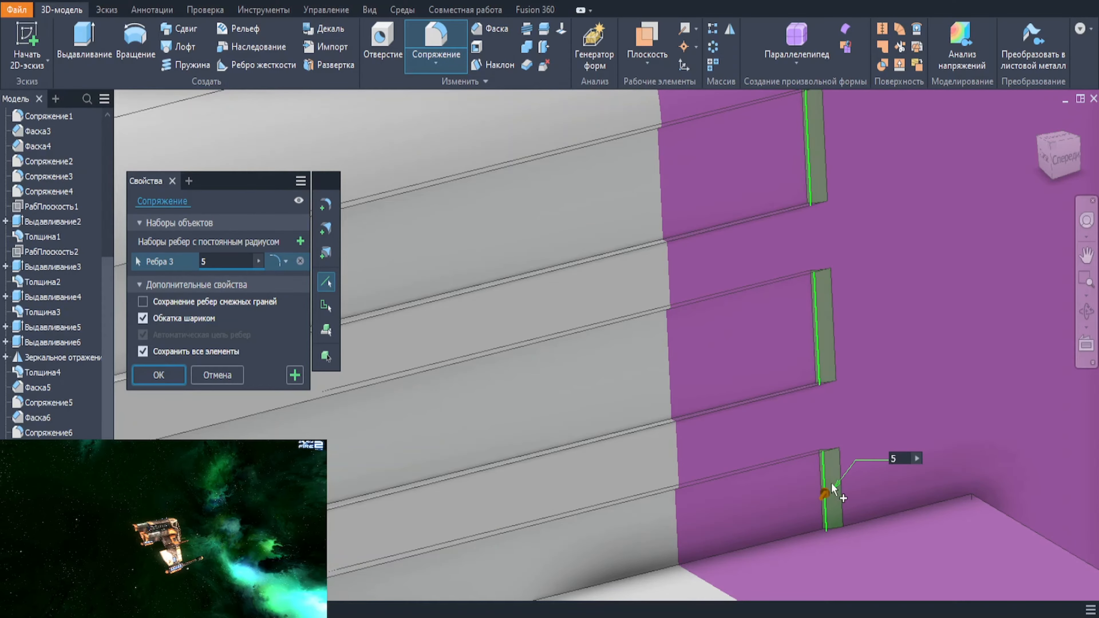
{"action": "scroll", "coordinate": [800, 347], "scroll_direction": "down", "scroll_amount": 4}
{"action": "middle_click_drag", "start_coordinate": [402, 459], "coordinate": [909, 337]}
{"action": "left_click", "coordinate": [674, 360]}
{"action": "left_click", "coordinate": [670, 274]}
{"action": "key", "text": "ctrl+z"}
{"action": "key", "text": "ctrl+z"}
{"action": "scroll", "coordinate": [822, 352], "scroll_direction": "down", "scroll_amount": 2}
{"action": "middle_click_drag", "start_coordinate": [823, 351], "coordinate": [550, 386]}
{"action": "scroll", "coordinate": [639, 422], "scroll_direction": "up", "scroll_amount": 4}
{"action": "middle_click_drag", "start_coordinate": [995, 318], "coordinate": [722, 353]}
{"action": "key", "text": "Return"}
Step: Set up an equal-distance chamfer on the four long edges of the two ribs and set its length to 2 mm
{"action": "middle_click_drag", "start_coordinate": [346, 476], "coordinate": [607, 299]}
{"action": "left_click", "coordinate": [635, 279]}
{"action": "key", "text": "ctrl+shift+k"}
{"action": "left_click", "coordinate": [148, 165]}
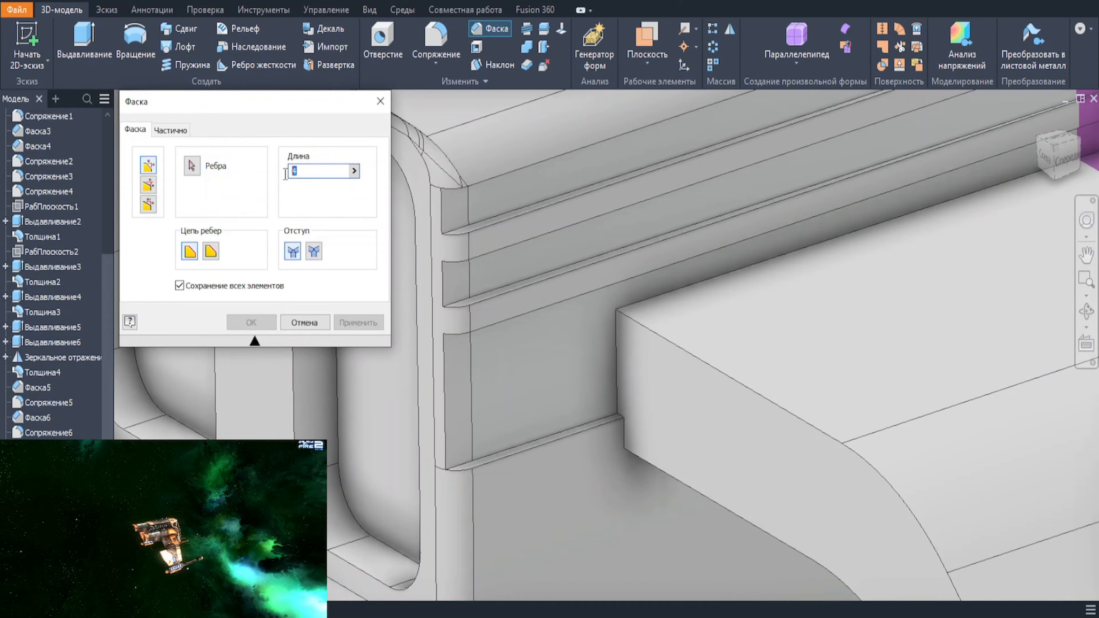
{"action": "left_click", "coordinate": [582, 303]}
{"action": "left_click", "coordinate": [554, 277]}
{"action": "left_click", "coordinate": [522, 246]}
{"action": "left_click", "coordinate": [503, 226]}
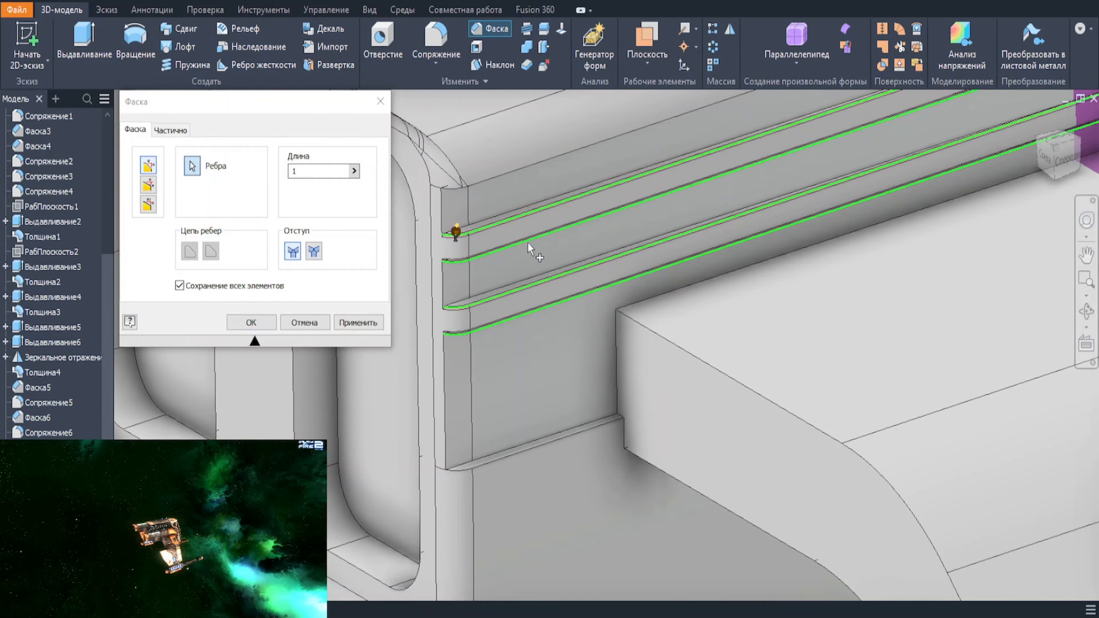
{"action": "type", "text": "3"}
{"action": "type", "text": "2"}
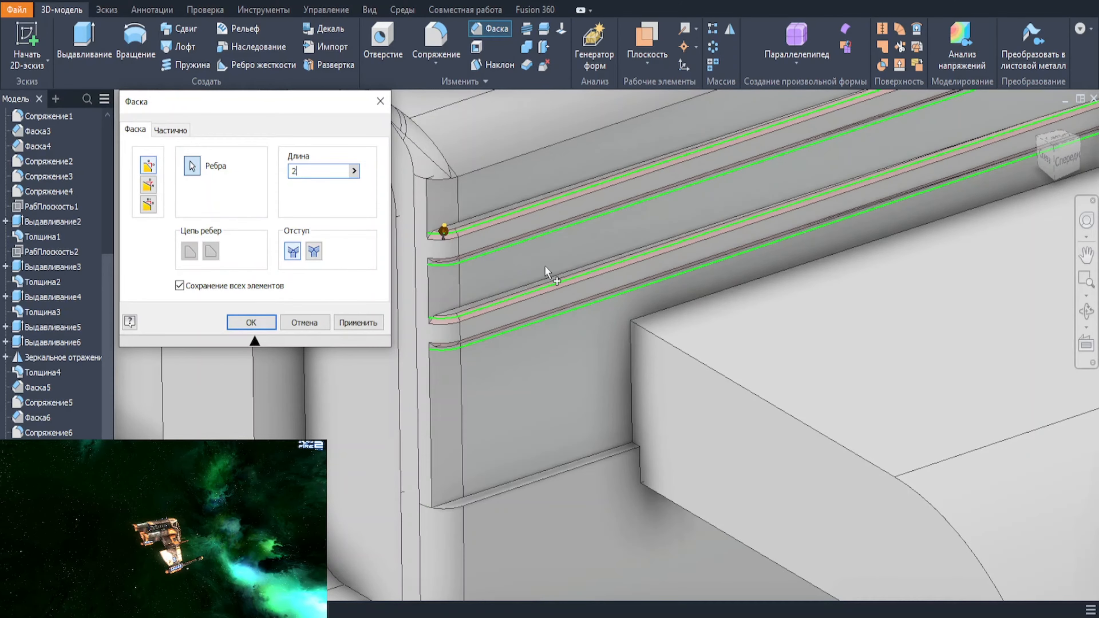
Step: Add the lowest groove's bottom edge to the chamfer selection and complete the chamfer
{"action": "scroll", "coordinate": [544, 270], "scroll_direction": "down", "scroll_amount": 1}
{"action": "left_click", "coordinate": [559, 451]}
{"action": "left_click", "coordinate": [457, 196]}
{"action": "left_click", "coordinate": [456, 203]}
{"action": "scroll", "coordinate": [541, 238], "scroll_direction": "down", "scroll_amount": 3}
{"action": "middle_click_drag", "start_coordinate": [732, 282], "coordinate": [638, 364]}
{"action": "scroll", "coordinate": [799, 262], "scroll_direction": "up", "scroll_amount": 4}
{"action": "key", "text": "Return"}
Step: Chamfer the side arm's two upper long edges with unequal distances, 100 mm on the top face by 10 mm on the side faces
{"action": "scroll", "coordinate": [519, 320], "scroll_direction": "down", "scroll_amount": 4}
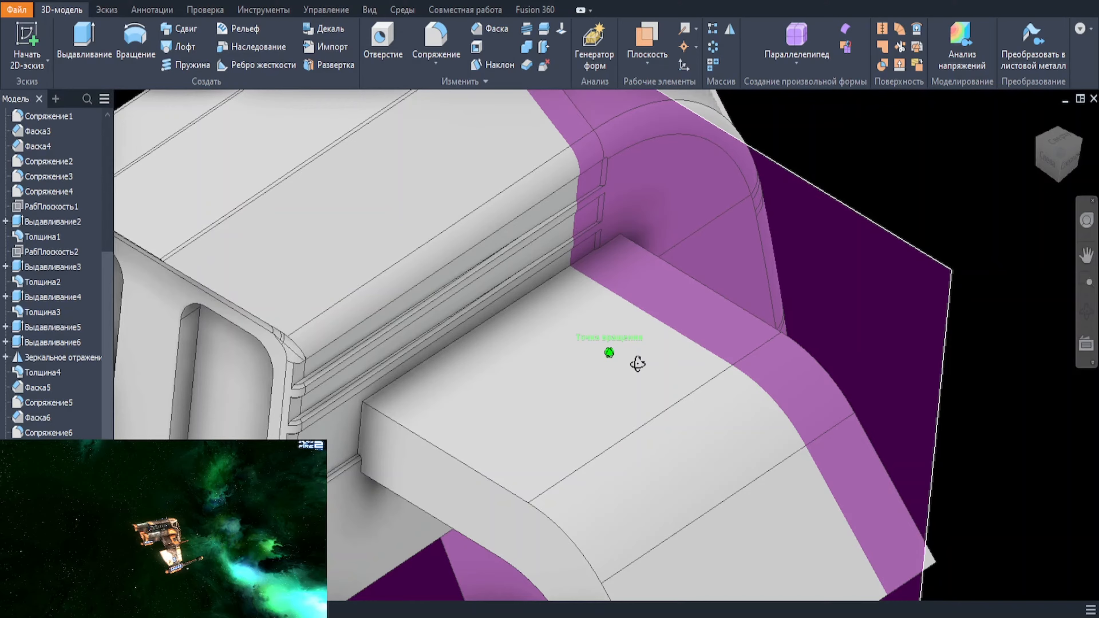
{"action": "scroll", "coordinate": [639, 362], "scroll_direction": "down", "scroll_amount": 4}
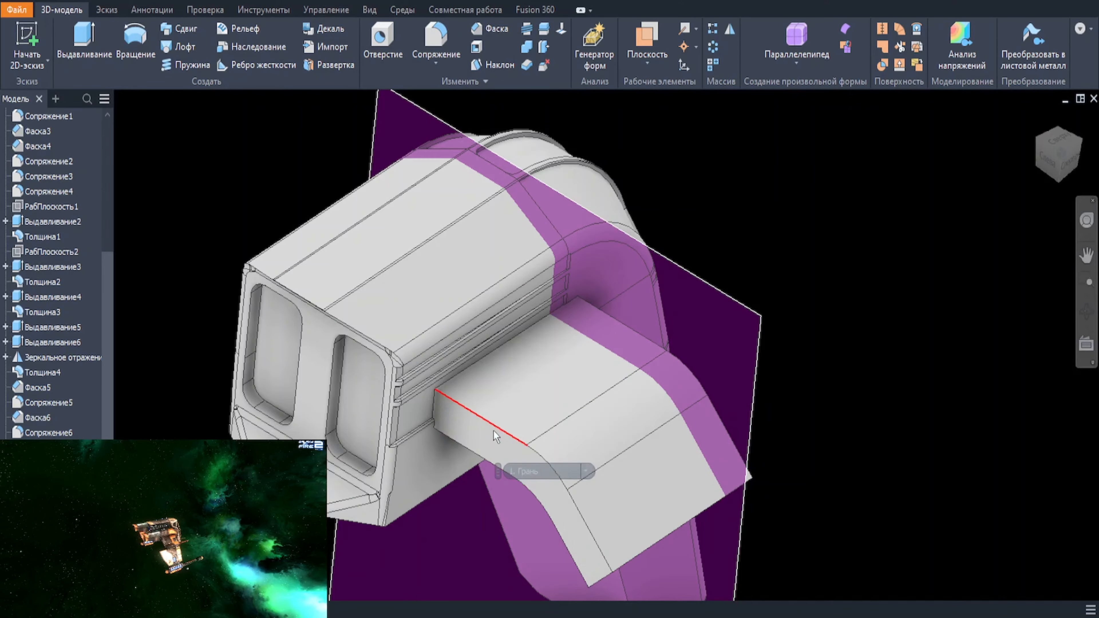
{"action": "left_click", "coordinate": [503, 430]}
{"action": "key", "text": "ctrl+shift+k"}
{"action": "scroll", "coordinate": [536, 420], "scroll_direction": "up", "scroll_amount": 2}
{"action": "middle_click_drag", "start_coordinate": [543, 433], "coordinate": [558, 343]}
{"action": "left_click", "coordinate": [148, 208]}
{"action": "left_click", "coordinate": [555, 376]}
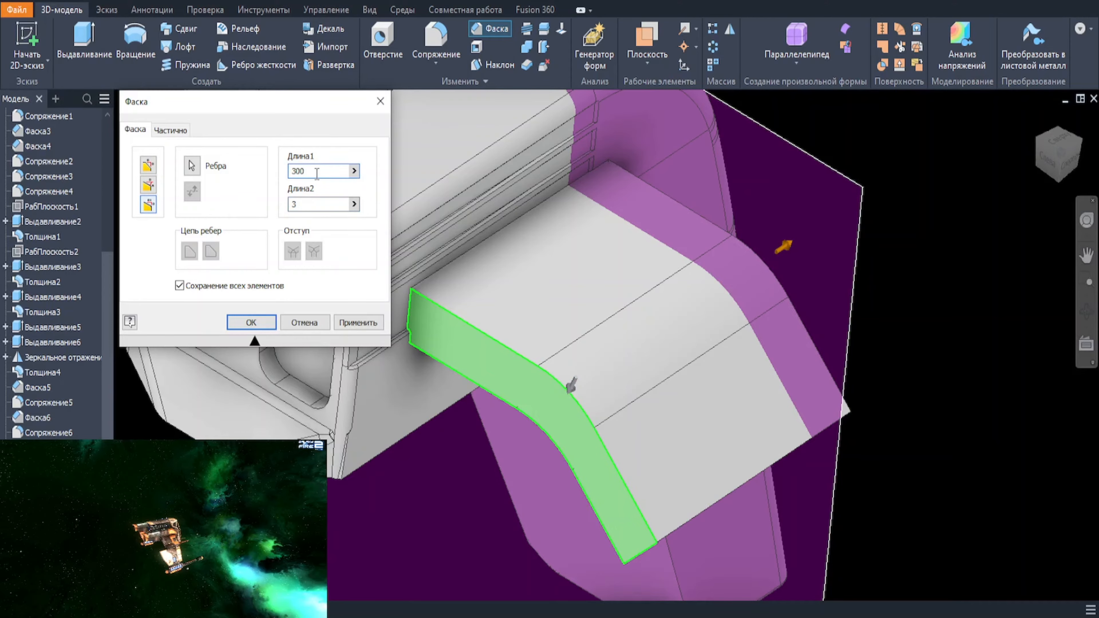
{"action": "scroll", "coordinate": [603, 344], "scroll_direction": "up", "scroll_amount": 2}
{"action": "type", "text": "100"}
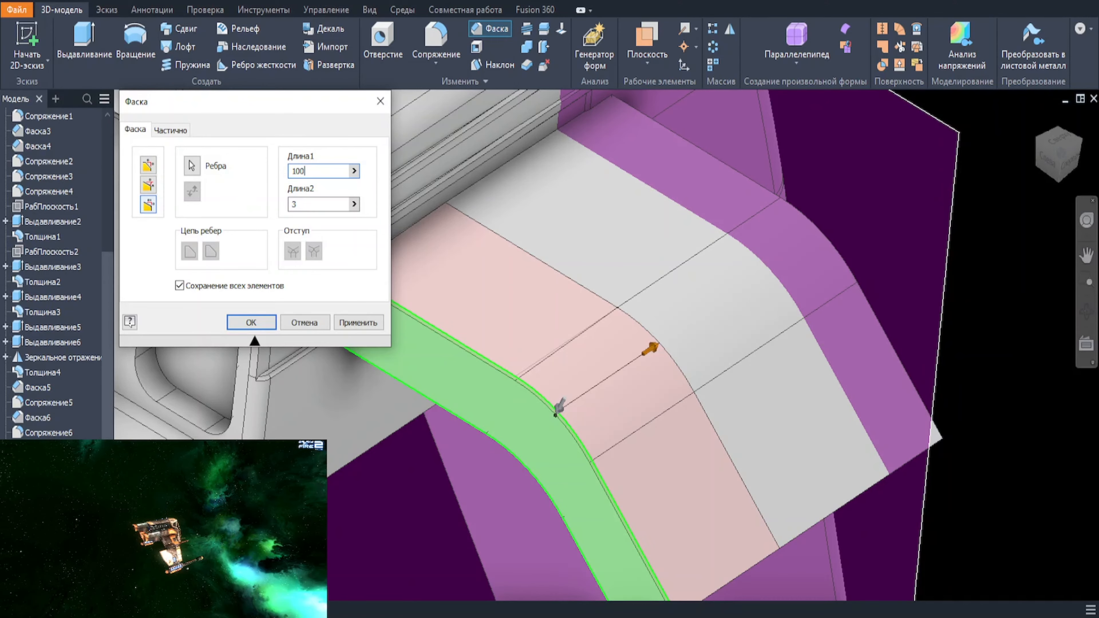
{"action": "type", "text": "10"}
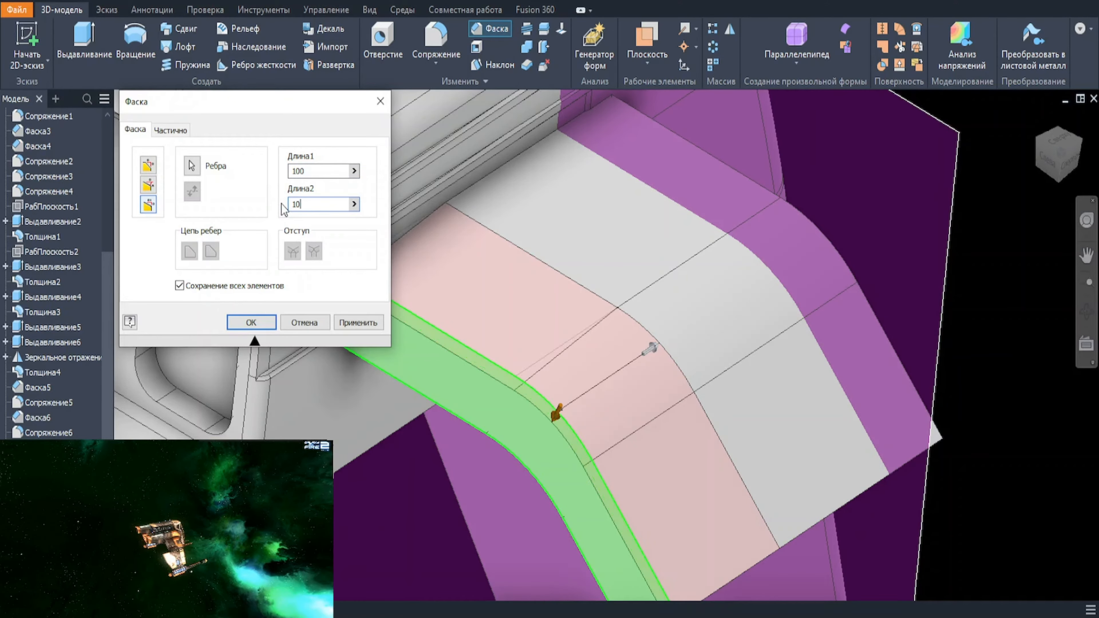
{"action": "key", "text": "Return"}
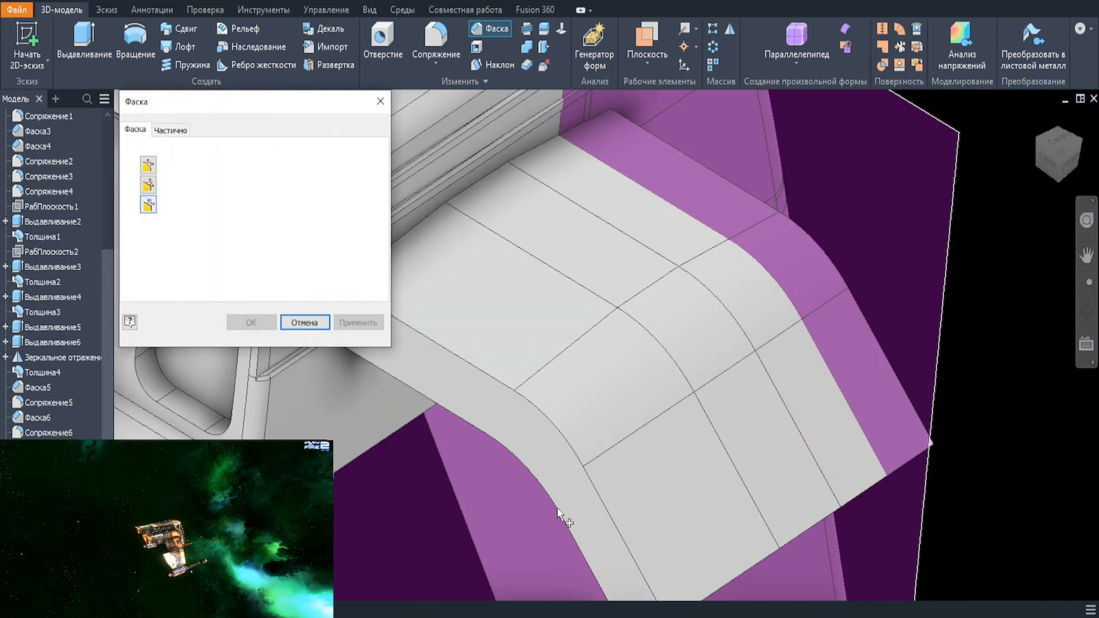
Step: Apply the same 100 mm by 10 mm chamfer to the long edges on the arm's underside
{"action": "middle_click_drag", "start_coordinate": [667, 470], "coordinate": [693, 427], "text": "shift"}
{"action": "left_click", "coordinate": [361, 324]}
{"action": "left_click", "coordinate": [885, 395]}
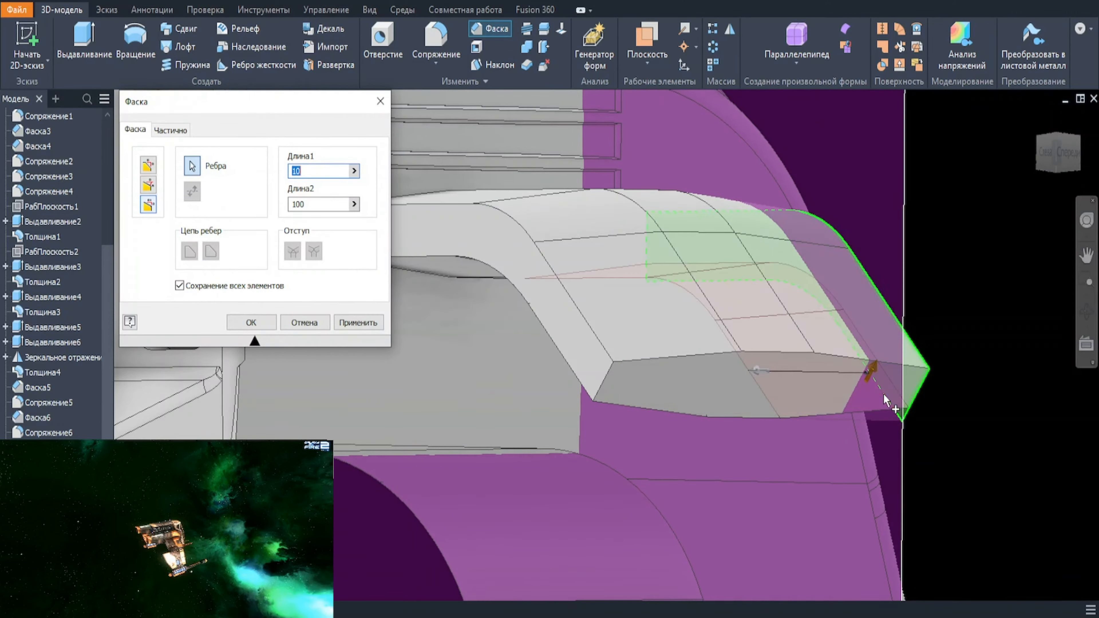
Step: Fillet the lengthwise chamfer edges on the arm's upper and lower faces with a 600 mm radius
{"action": "middle_click_drag", "start_coordinate": [606, 303], "coordinate": [646, 398], "text": "shift"}
{"action": "key", "text": "f"}
{"action": "left_click", "coordinate": [724, 295]}
{"action": "left_click", "coordinate": [758, 277]}
{"action": "type", "text": "600"}
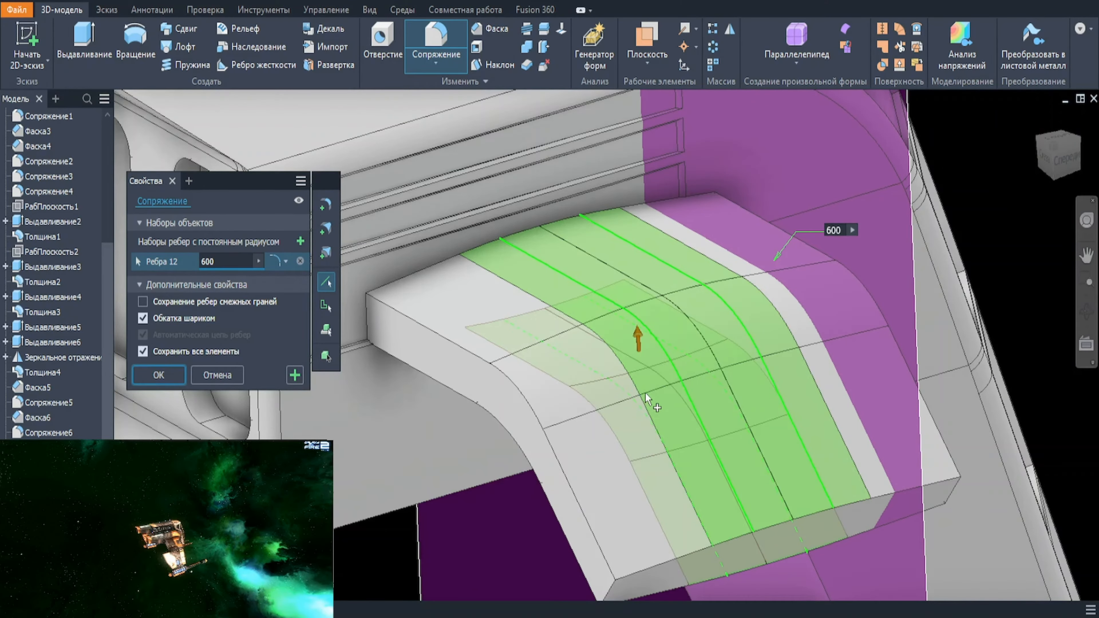
{"action": "scroll", "coordinate": [616, 354], "scroll_direction": "down", "scroll_amount": 1}
{"action": "left_click", "coordinate": [159, 375]}
{"action": "left_click", "coordinate": [425, 317]}
{"action": "key", "text": "f"}
{"action": "left_click", "coordinate": [450, 370]}
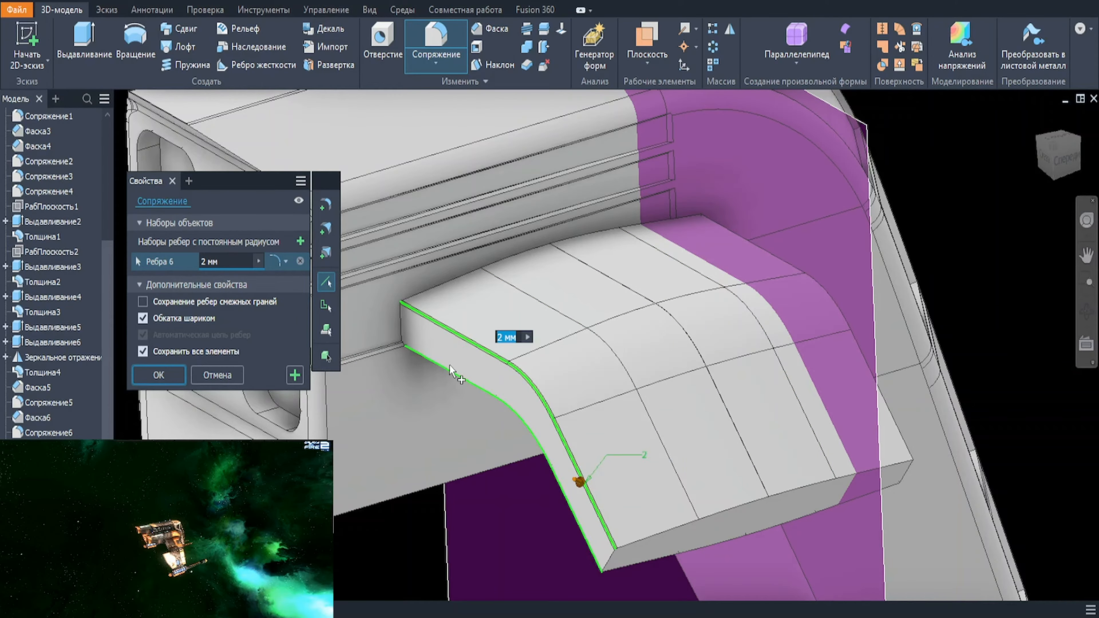
{"action": "key", "text": "Escape"}
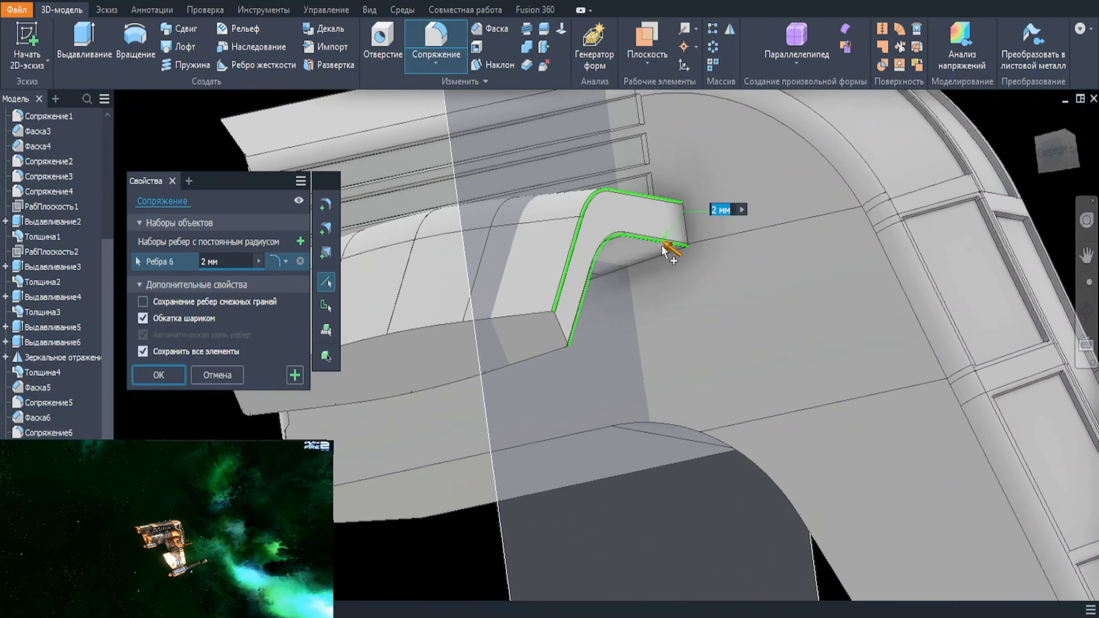
{"action": "type", "text": "10"}
{"action": "key", "text": "BackSpace"}
{"action": "key", "text": "BackSpace"}
{"action": "type", "text": "20"}
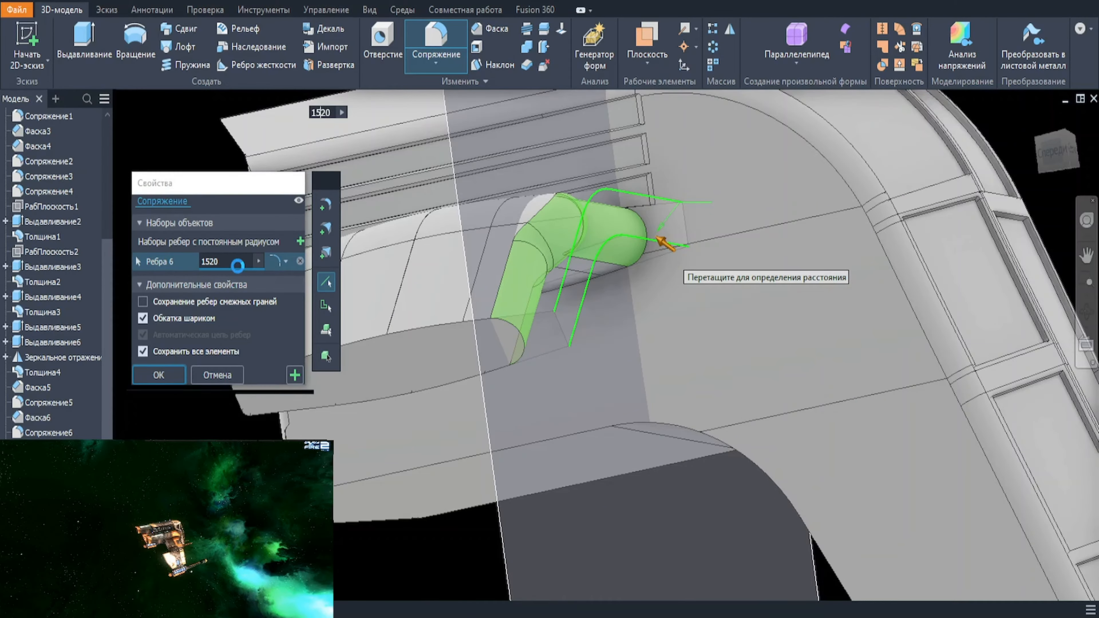
{"action": "type", "text": "1515"}
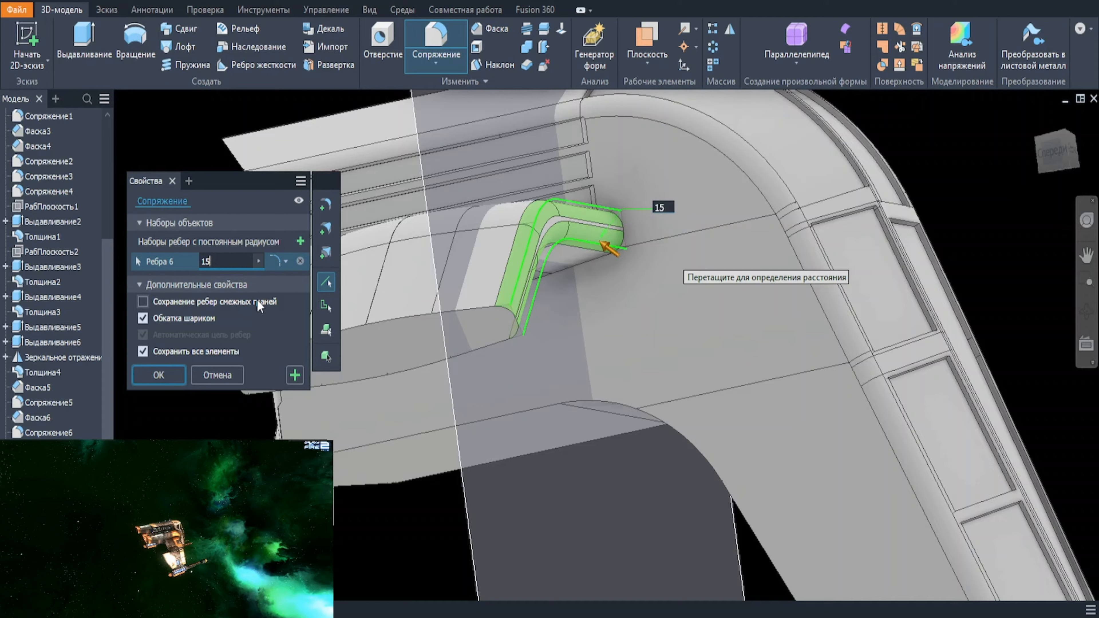
{"action": "key", "text": "BackSpace"}
{"action": "type", "text": "6"}
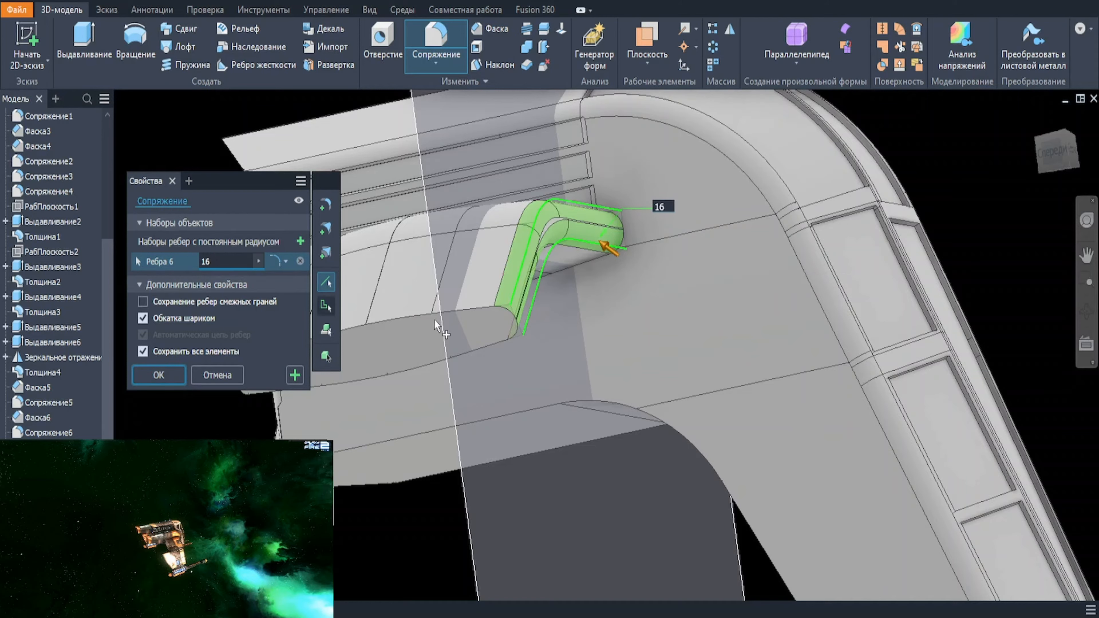
{"action": "left_click", "coordinate": [217, 376]}
Step: Chamfer the two long edges of the arm's side facing the body's bend with distances of 30 mm and 8 mm
{"action": "left_click", "coordinate": [604, 245]}
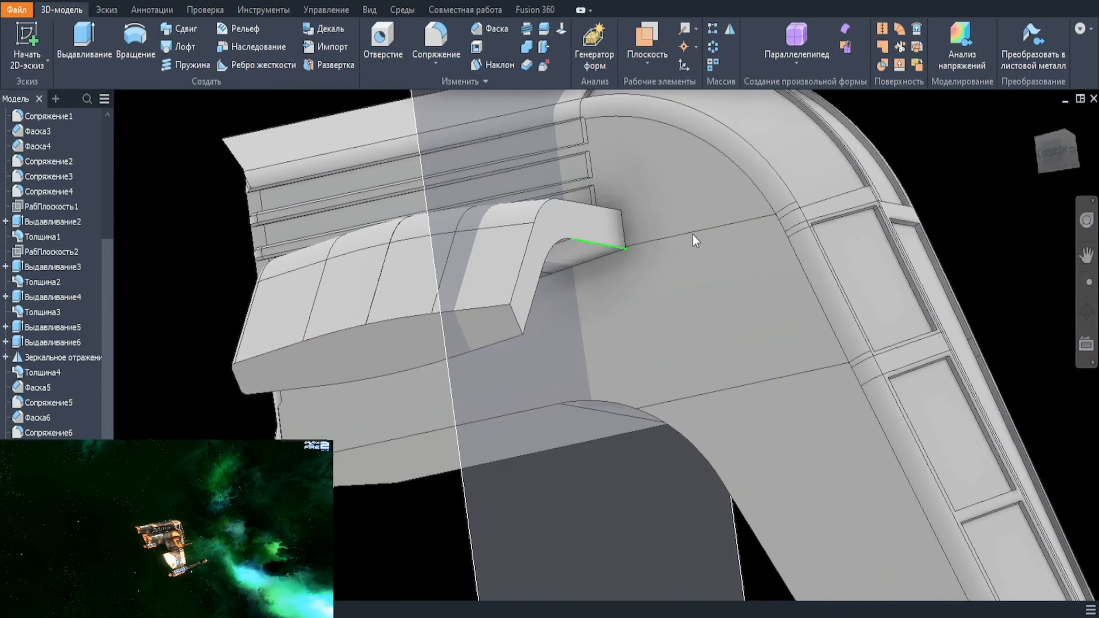
{"action": "left_click", "coordinate": [490, 29]}
{"action": "left_click", "coordinate": [148, 166]}
{"action": "left_click", "coordinate": [582, 204]}
{"action": "left_click", "coordinate": [148, 205]}
{"action": "type", "text": "10"}
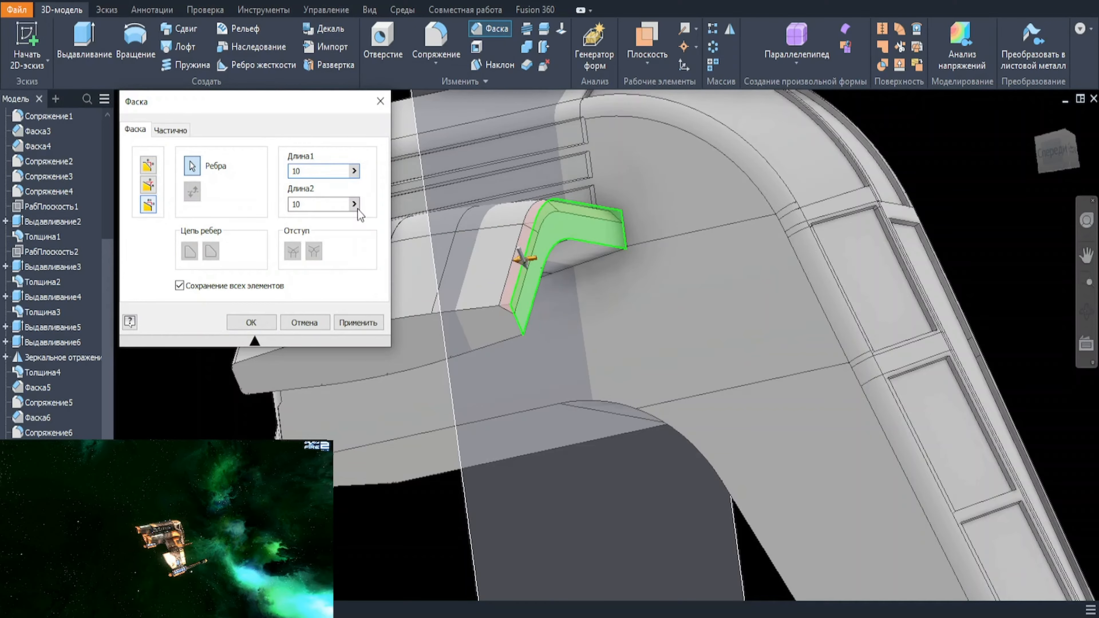
{"action": "type", "text": "30"}
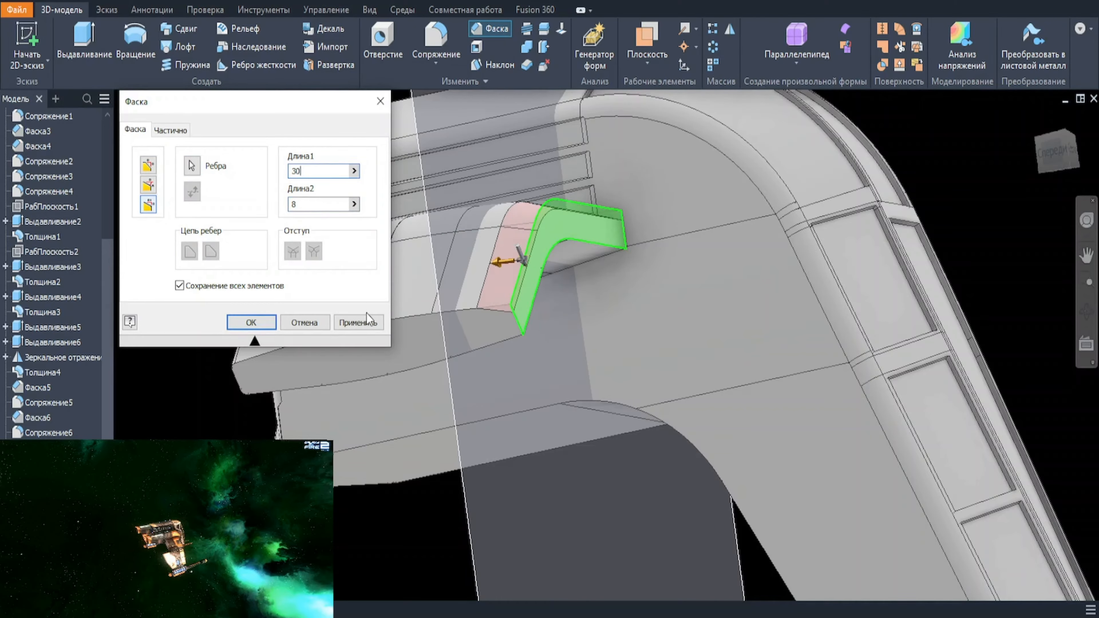
{"action": "left_click", "coordinate": [530, 306]}
{"action": "left_click", "coordinate": [252, 323]}
Step: Fillet the chamfered long edges around the arm's bend-facing side with a 10 mm radius
{"action": "key", "text": "f"}
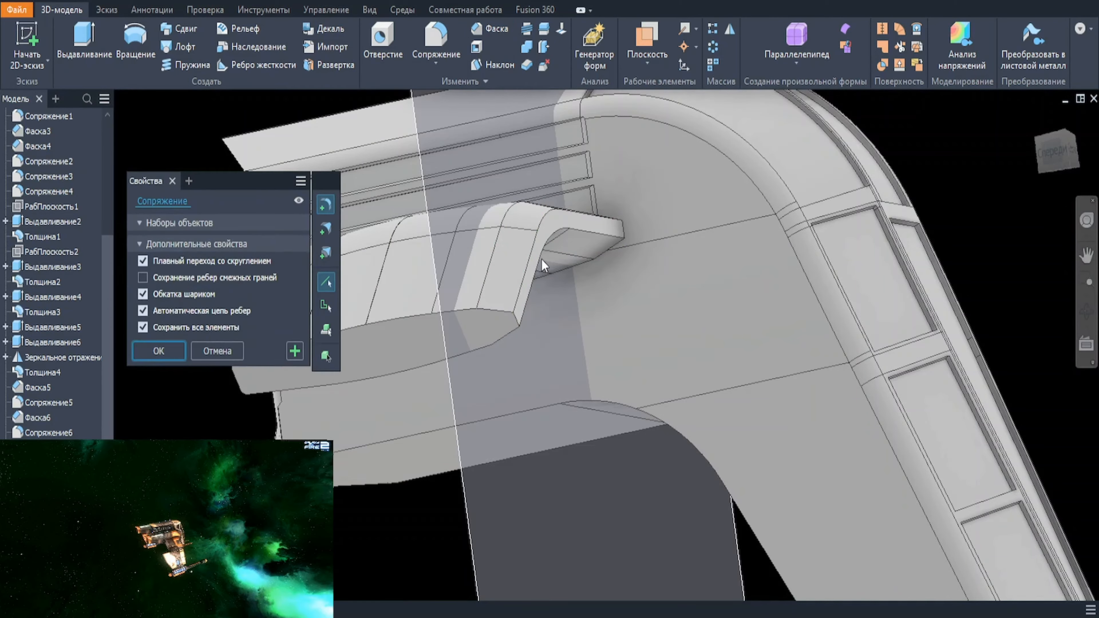
{"action": "scroll", "coordinate": [542, 258], "scroll_direction": "up", "scroll_amount": 2}
{"action": "left_click", "coordinate": [523, 271]}
{"action": "left_click", "coordinate": [534, 273]}
{"action": "type", "text": "10"}
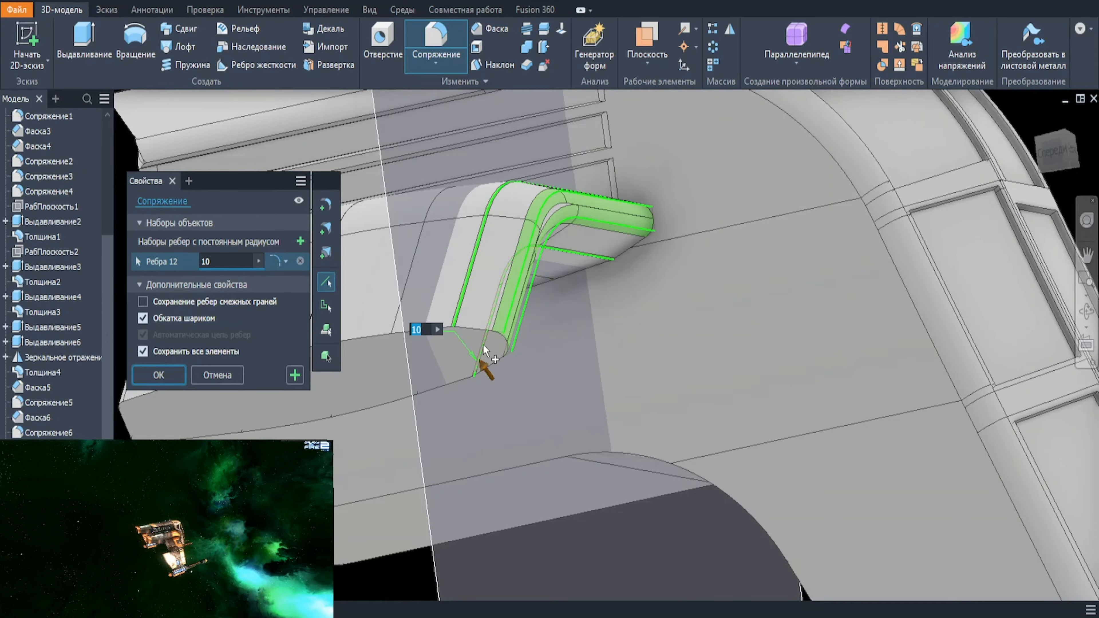
{"action": "key", "text": "Return"}
Step: Fillet the remaining edges where that side's chamfers meet the arm's upper and lower faces with a 100 mm radius
{"action": "left_click", "coordinate": [486, 250]}
{"action": "type", "text": "f"}
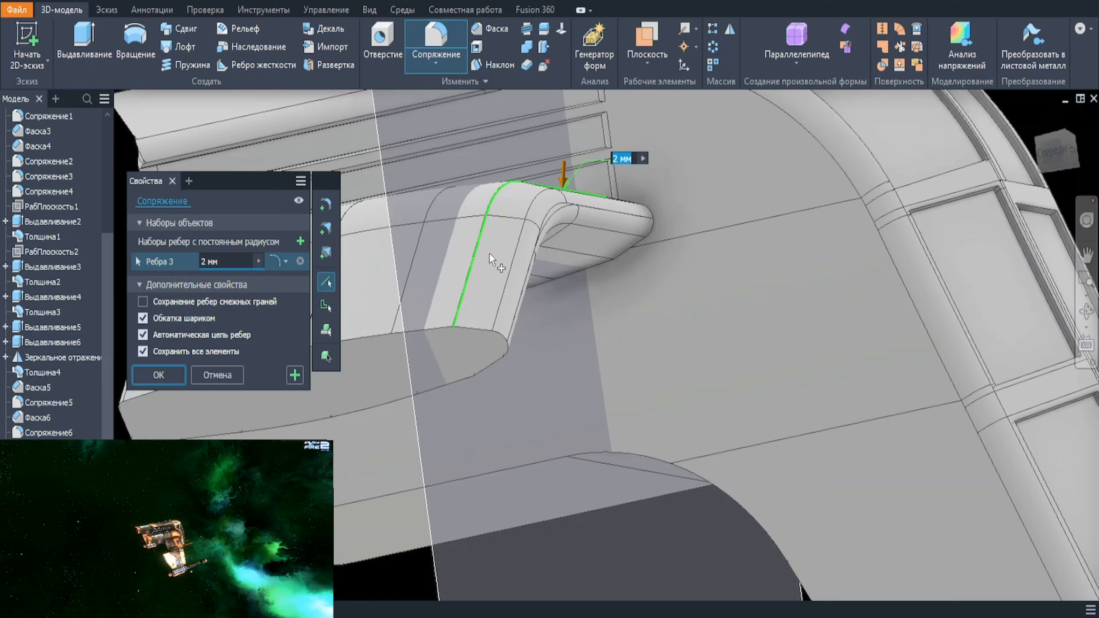
{"action": "type", "text": "100"}
{"action": "left_click", "coordinate": [478, 359]}
{"action": "left_click", "coordinate": [179, 378]}
Step: Fillet the whole outline of the arm's free end face with a 5 mm radius
{"action": "scroll", "coordinate": [633, 321], "scroll_direction": "down", "scroll_amount": 3}
{"action": "middle_click_drag", "start_coordinate": [633, 321], "coordinate": [503, 325], "text": "shift"}
{"action": "scroll", "coordinate": [608, 349], "scroll_direction": "down", "scroll_amount": 3}
{"action": "scroll", "coordinate": [391, 299], "scroll_direction": "up", "scroll_amount": 4}
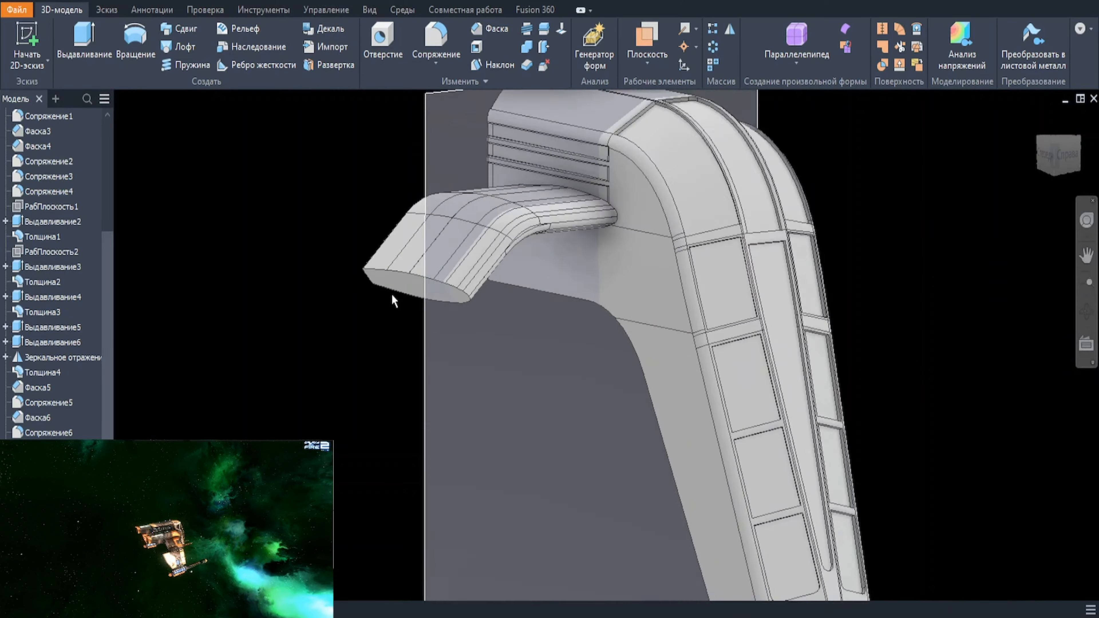
{"action": "left_click", "coordinate": [427, 297]}
{"action": "left_click", "coordinate": [459, 288]}
{"action": "scroll", "coordinate": [426, 317], "scroll_direction": "up", "scroll_amount": 2}
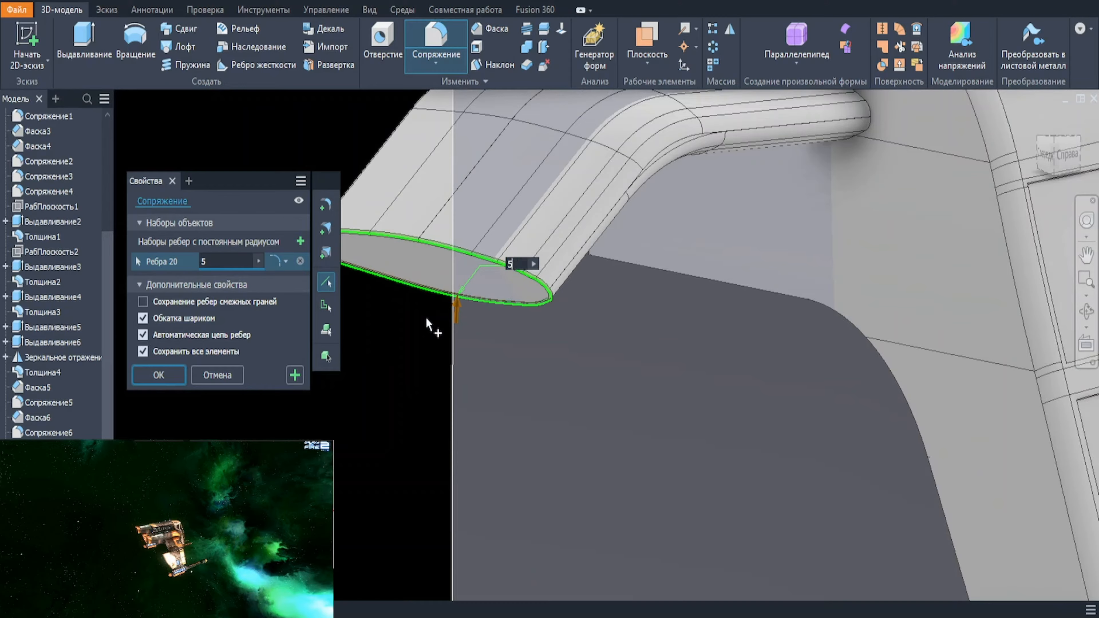
{"action": "left_click", "coordinate": [175, 380]}
Step: Hide the transverse plane crossing the arm and show the XY plane running lengthwise through the body
{"action": "scroll", "coordinate": [414, 354], "scroll_direction": "down", "scroll_amount": 1}
{"action": "middle_click_drag", "start_coordinate": [413, 354], "coordinate": [409, 356], "text": "shift"}
{"action": "scroll", "coordinate": [409, 356], "scroll_direction": "down", "scroll_amount": 3}
{"action": "right_click", "coordinate": [440, 195]}
{"action": "left_click", "coordinate": [480, 214]}
{"action": "middle_click_drag", "start_coordinate": [563, 259], "coordinate": [541, 288], "text": "shift"}
{"action": "left_click_drag", "start_coordinate": [106, 334], "coordinate": [106, 415]}
{"action": "right_click", "coordinate": [49, 224]}
{"action": "left_click", "coordinate": [78, 318]}
{"action": "middle_click_drag", "start_coordinate": [415, 438], "coordinate": [577, 450], "text": "shift"}
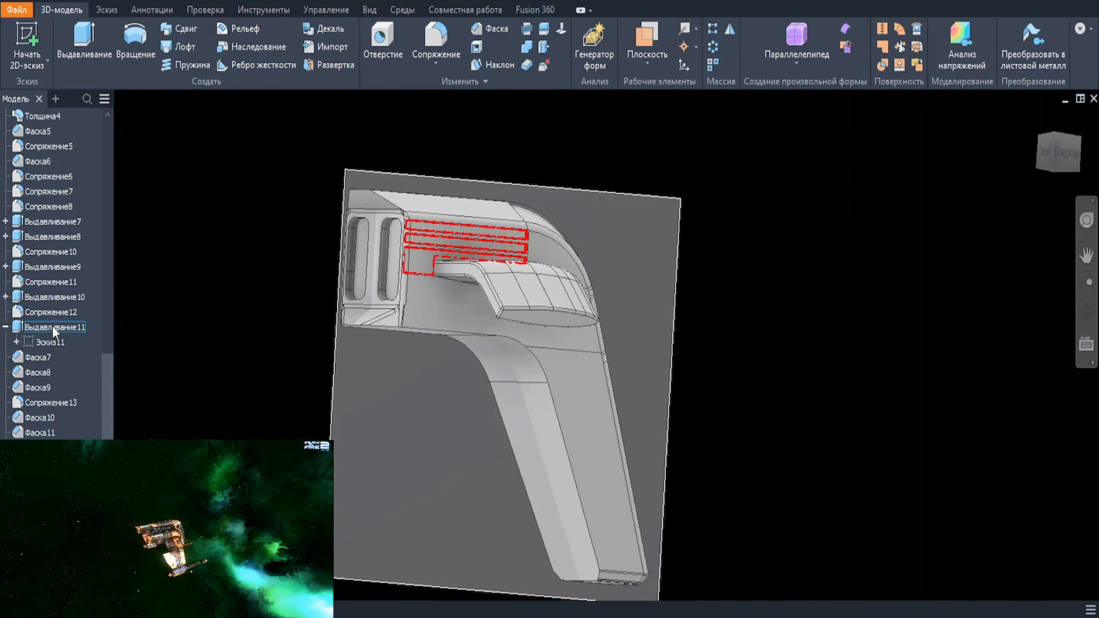
Step: Try to mirror the arm and groove extrusions with their fillets and chamfers about the XY plane
{"action": "left_click", "coordinate": [45, 298]}
{"action": "left_click", "coordinate": [42, 376], "text": "shift"}
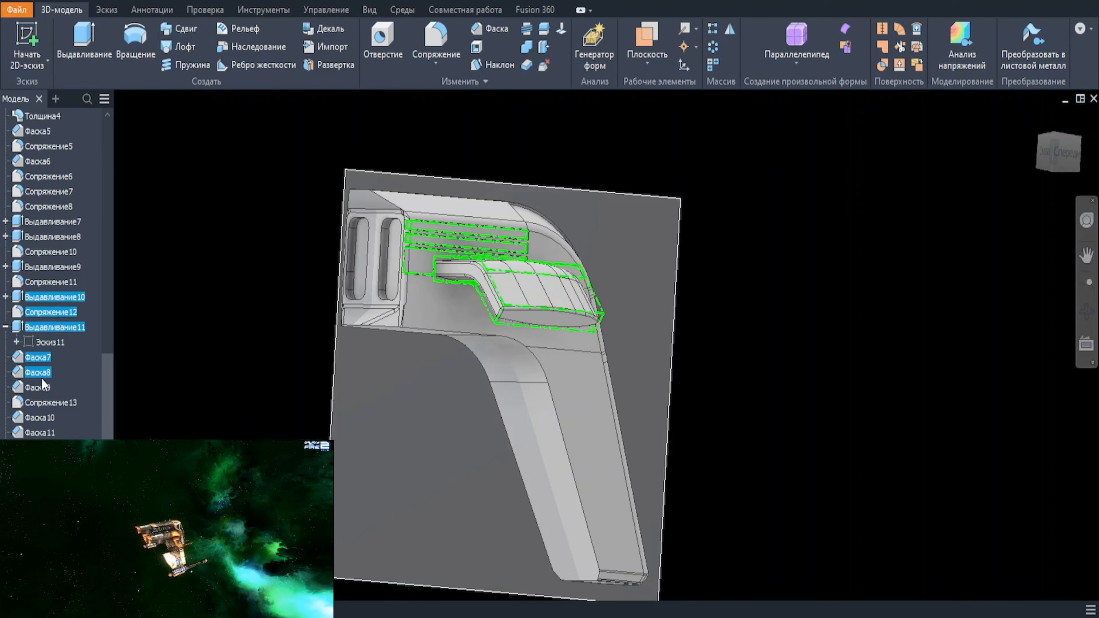
{"action": "left_click", "coordinate": [42, 388], "text": "ctrl"}
{"action": "left_click", "coordinate": [42, 403], "text": "ctrl"}
{"action": "left_click", "coordinate": [43, 418], "text": "ctrl"}
{"action": "left_click", "coordinate": [42, 433], "text": "ctrl"}
{"action": "middle_click_drag", "start_coordinate": [385, 351], "coordinate": [232, 335], "text": "shift"}
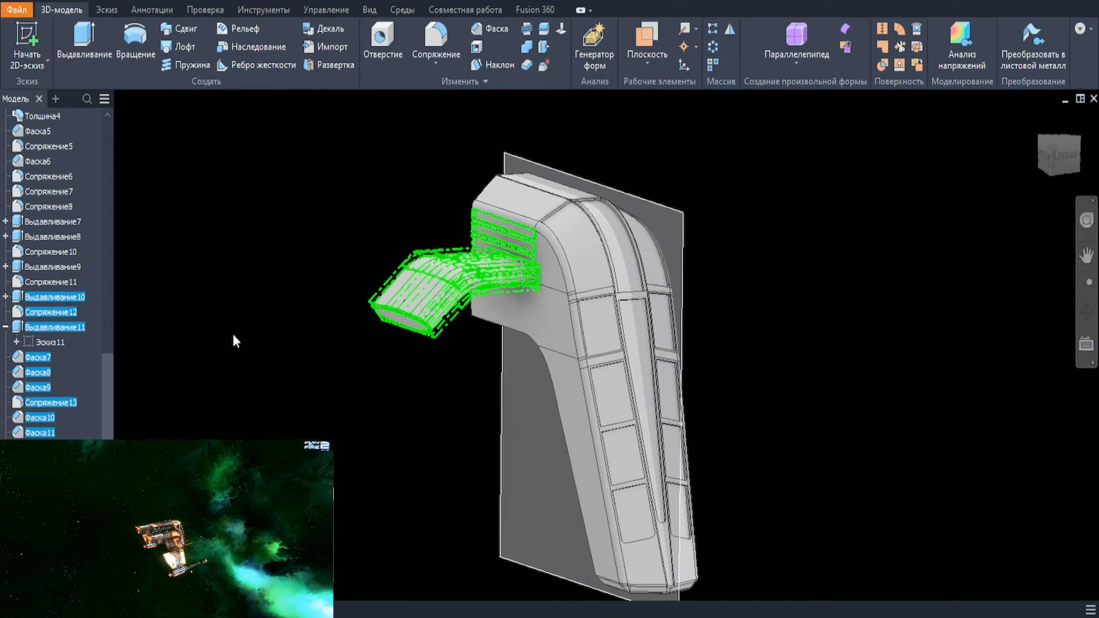
{"action": "left_click", "coordinate": [729, 29]}
{"action": "left_click", "coordinate": [162, 157]}
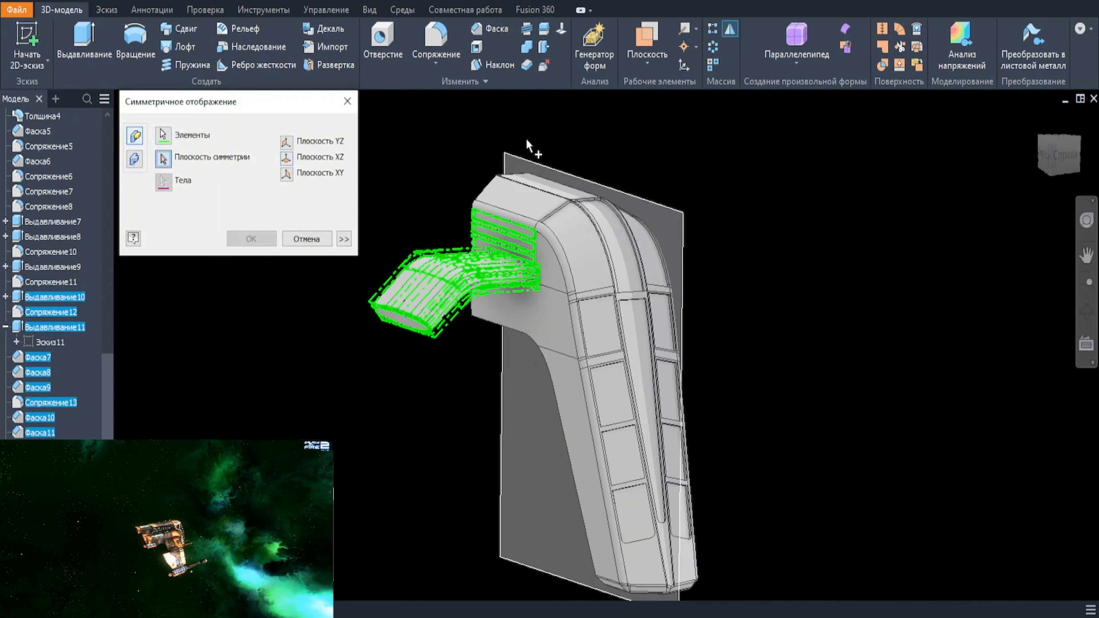
{"action": "left_click", "coordinate": [536, 164]}
{"action": "left_click", "coordinate": [253, 239]}
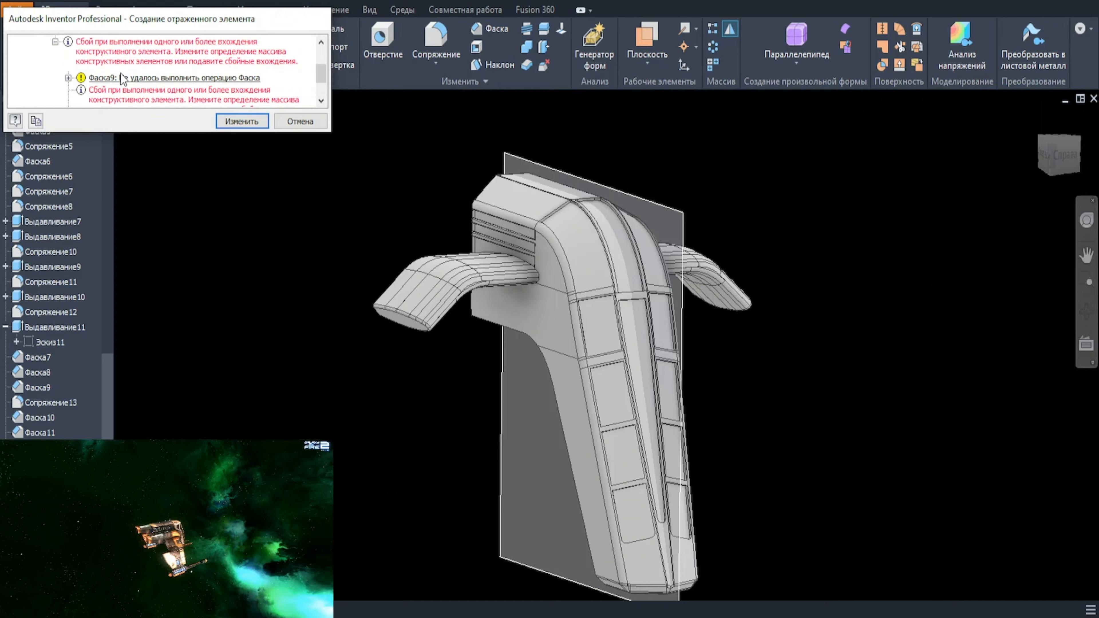
Step: Remove chamfers Фаска9 and Фаска10 from the features to mirror and complete the mirror
{"action": "left_click", "coordinate": [241, 120]}
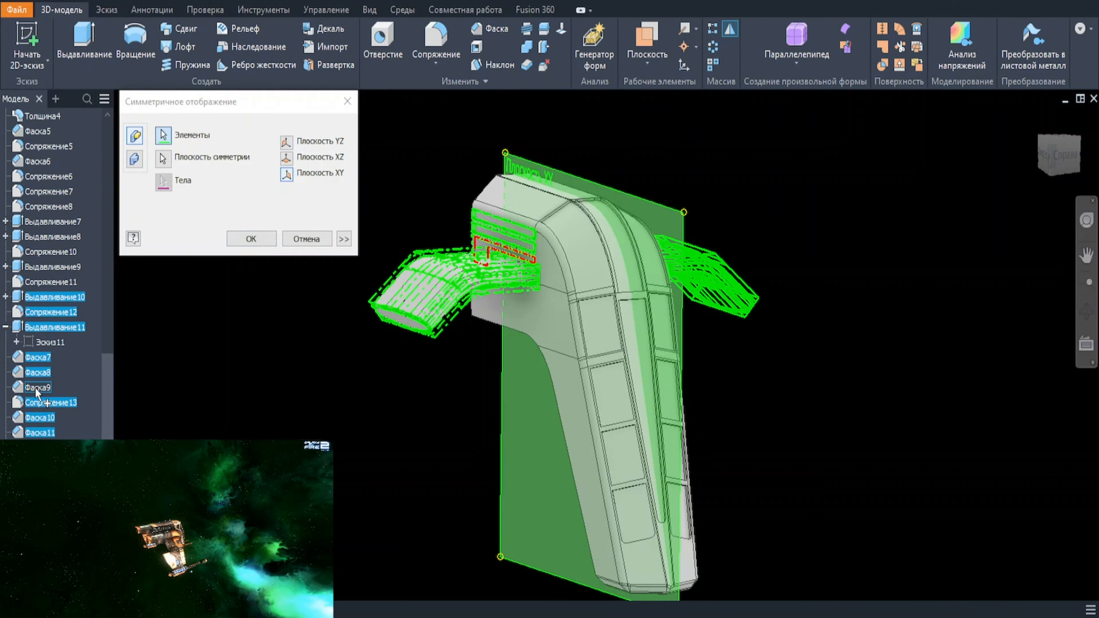
{"action": "left_click", "coordinate": [245, 235]}
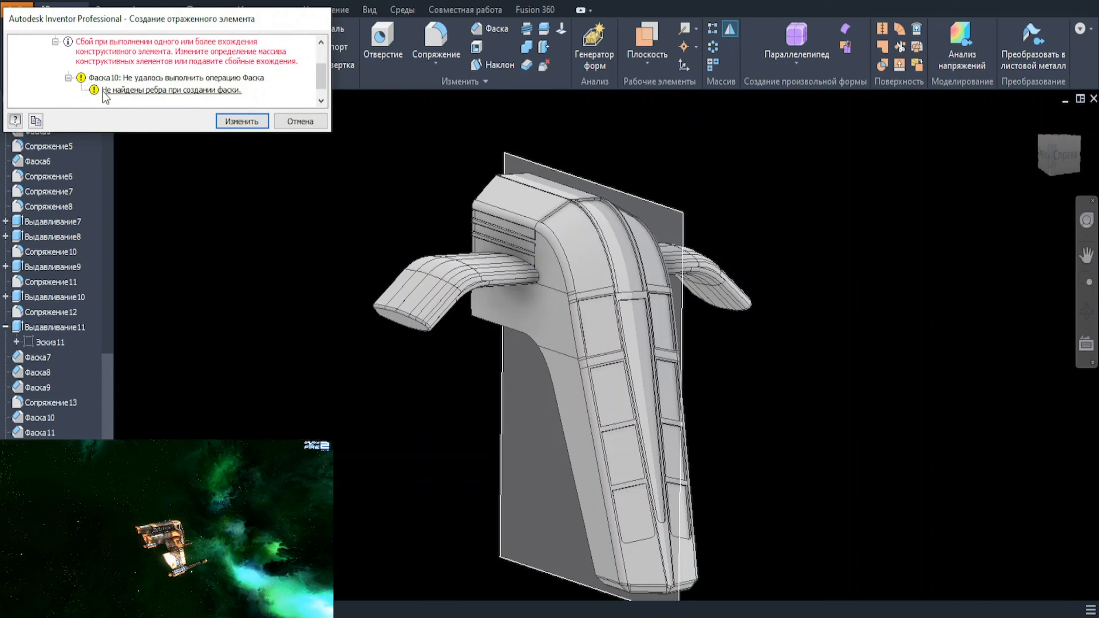
{"action": "left_click", "coordinate": [233, 121]}
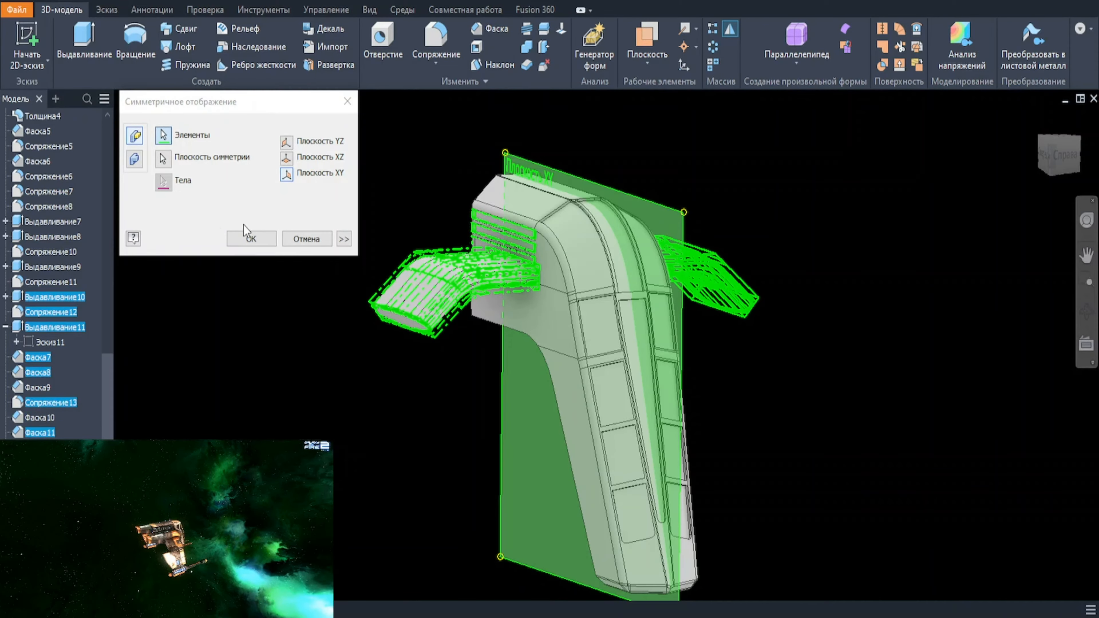
{"action": "left_click", "coordinate": [250, 239]}
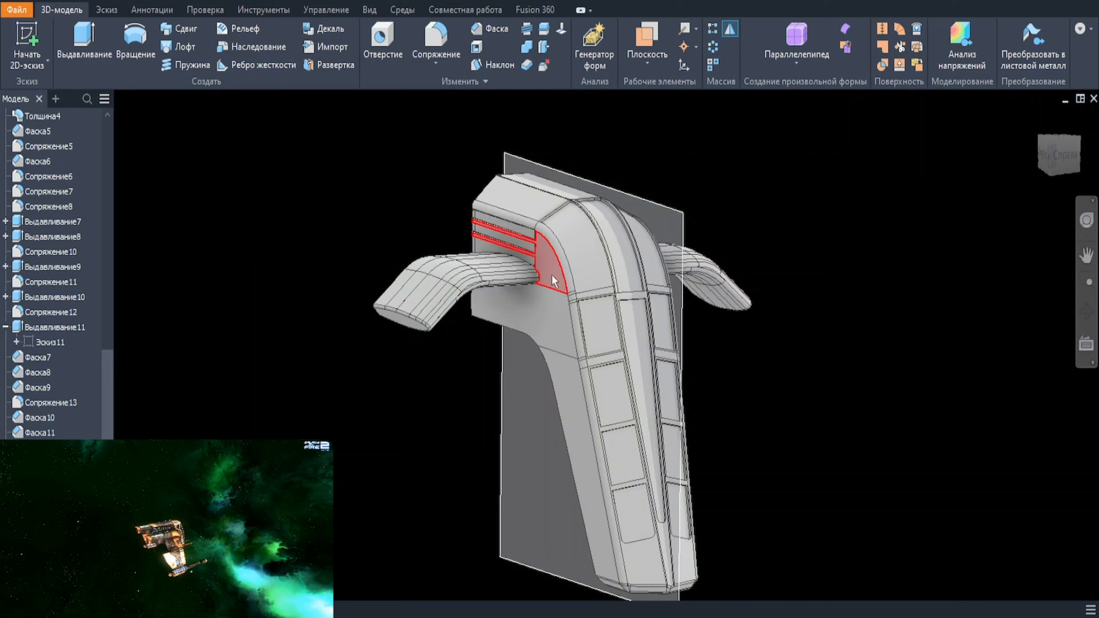
Step: Delete the mirror feature together with the arm's fillets and chamfers, including Фаска11 and Фаска12
{"action": "scroll", "coordinate": [535, 278], "scroll_direction": "up", "scroll_amount": 5}
{"action": "middle_click_drag", "start_coordinate": [580, 312], "coordinate": [628, 173], "text": "shift"}
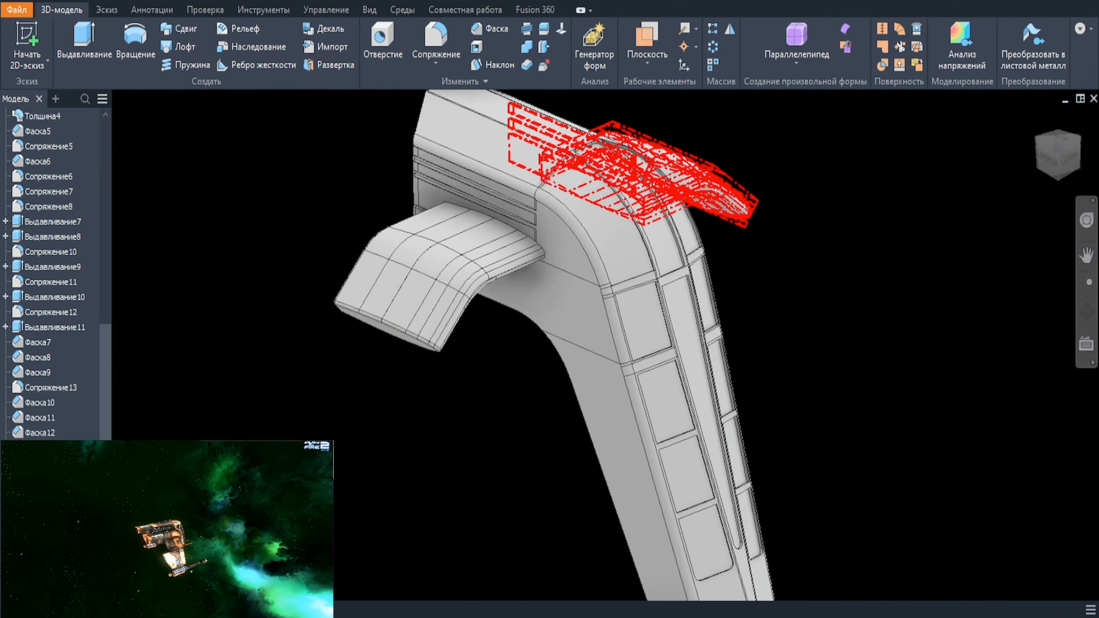
{"action": "left_click", "coordinate": [44, 569], "text": "ctrl"}
{"action": "left_click", "coordinate": [43, 554], "text": "ctrl"}
{"action": "left_click", "coordinate": [44, 539], "text": "ctrl"}
{"action": "left_click", "coordinate": [43, 524], "text": "ctrl"}
{"action": "left_click", "coordinate": [43, 509], "text": "ctrl"}
{"action": "left_click", "coordinate": [35, 433], "text": "ctrl"}
{"action": "left_click", "coordinate": [35, 418], "text": "ctrl"}
{"action": "key", "text": "Delete"}
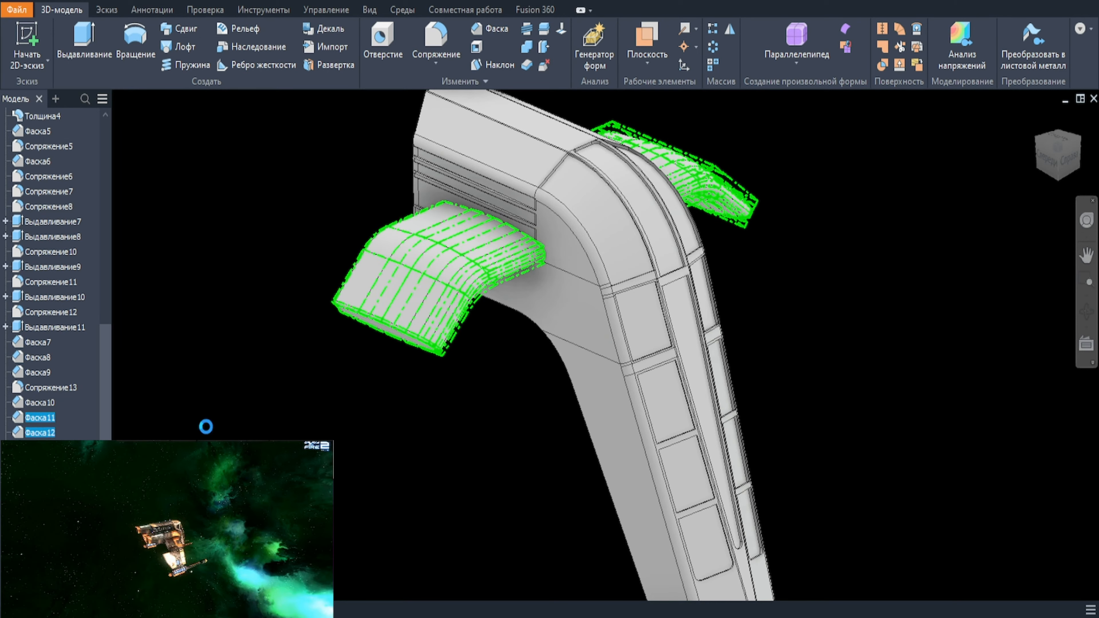
Step: Delete the arm's base extrusion while keeping the side grooves that depend on it
{"action": "scroll", "coordinate": [410, 414], "scroll_direction": "up", "scroll_amount": 1}
{"action": "left_click", "coordinate": [53, 418]}
{"action": "key", "text": "Delete"}
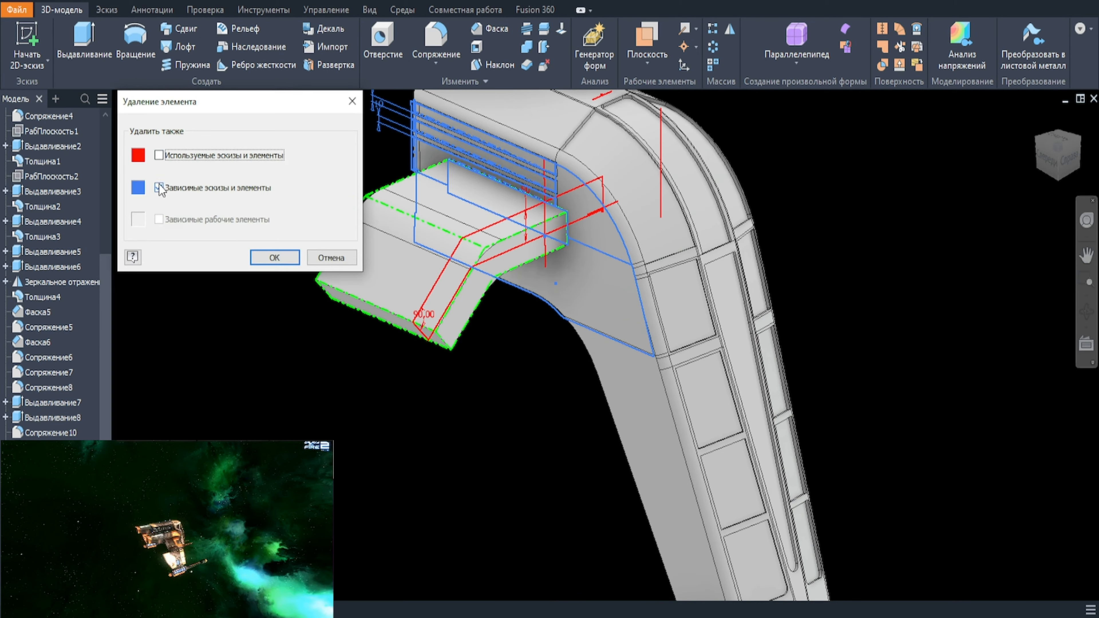
{"action": "left_click", "coordinate": [266, 254]}
Step: Open the body's base sketch Эскиз1, under Выдавливание1, for editing
{"action": "scroll", "coordinate": [377, 342], "scroll_direction": "down", "scroll_amount": 3}
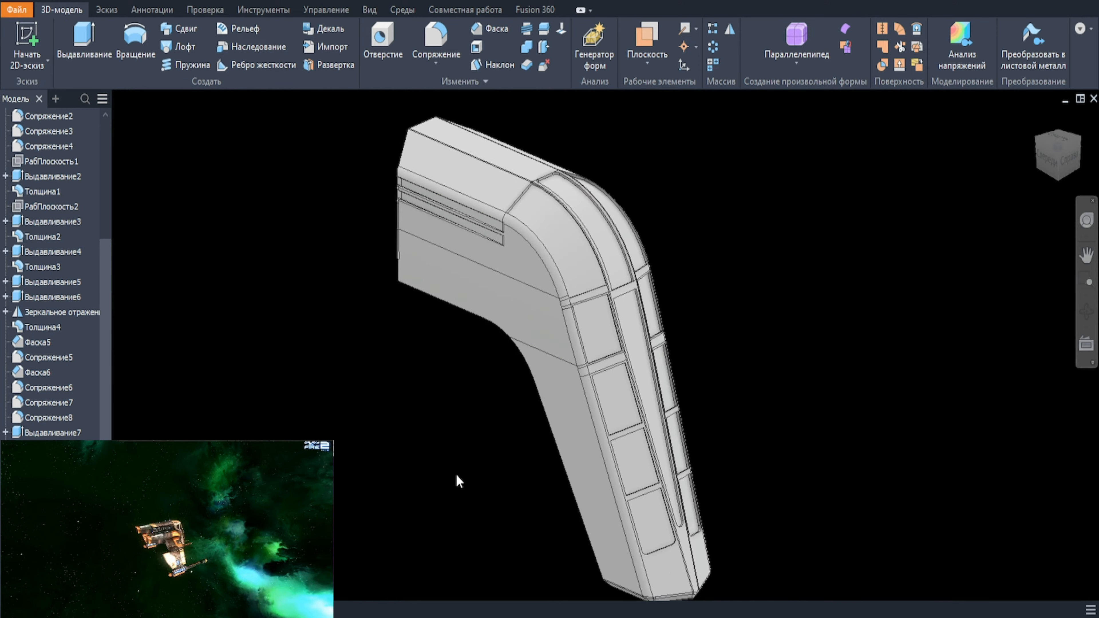
{"action": "middle_click_drag", "start_coordinate": [456, 474], "coordinate": [434, 412], "text": "shift"}
{"action": "scroll", "coordinate": [52, 238], "scroll_direction": "up", "scroll_amount": 4}
{"action": "left_click", "coordinate": [5, 191]}
{"action": "double_click", "coordinate": [49, 207]}
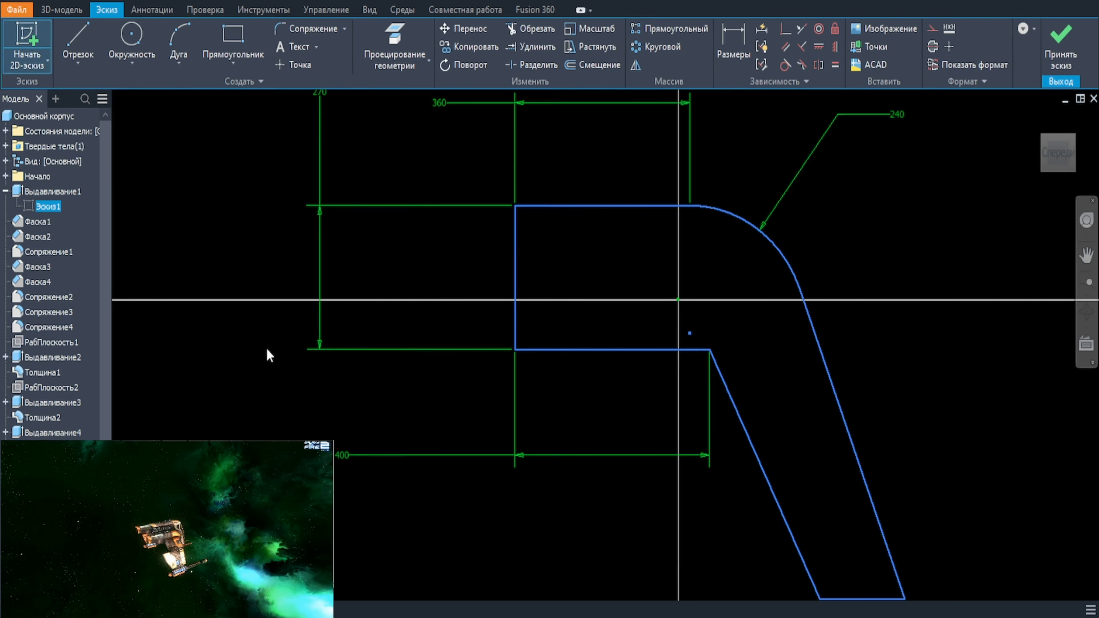
Step: Lengthen the body's straight section and draw an arc bridging the inner corner between the lower edge and the slanted leg edge
{"action": "left_click_drag", "start_coordinate": [528, 265], "coordinate": [410, 266]}
{"action": "key", "text": "a"}
{"action": "left_click", "coordinate": [526, 336]}
{"action": "left_click", "coordinate": [733, 433]}
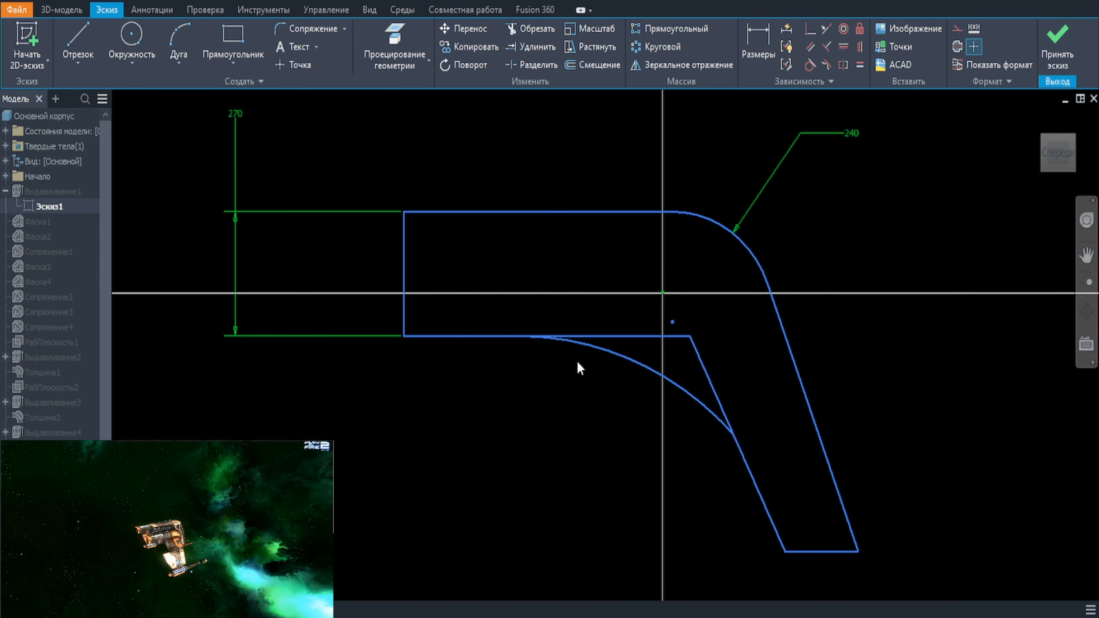
{"action": "left_click", "coordinate": [708, 409]}
{"action": "scroll", "coordinate": [650, 437], "scroll_direction": "down", "scroll_amount": 4}
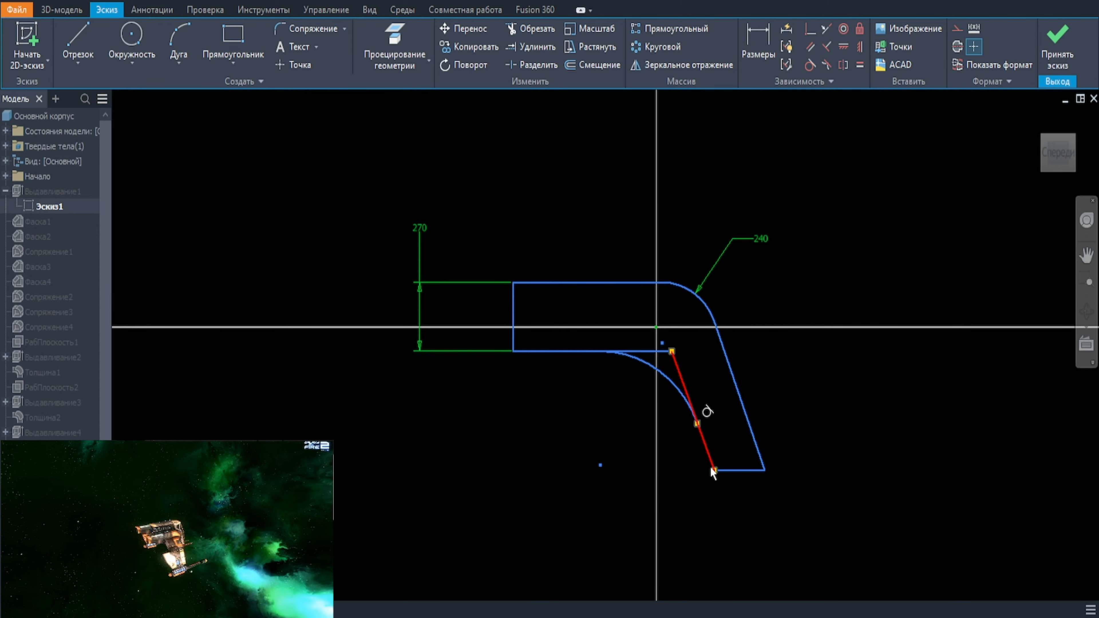
{"action": "scroll", "coordinate": [675, 383], "scroll_direction": "up", "scroll_amount": 2}
{"action": "scroll", "coordinate": [732, 510], "scroll_direction": "up", "scroll_amount": 1}
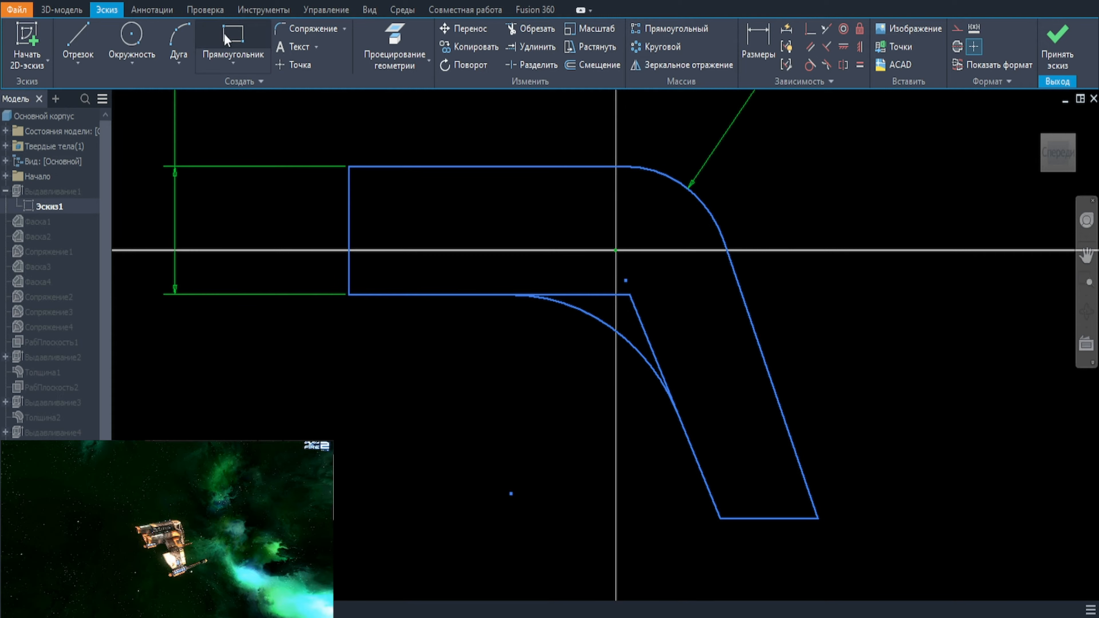
Step: Trim away the sharp inner corner outside the new arc
{"action": "key", "text": "x"}
{"action": "left_click", "coordinate": [571, 295]}
{"action": "left_click", "coordinate": [639, 323]}
Step: Remove the 270 height dimension and reshape the profile by moving its straight edges and the leg's lower outer corner
{"action": "left_click_drag", "start_coordinate": [349, 223], "coordinate": [322, 222]}
{"action": "middle_click_drag", "start_coordinate": [450, 203], "coordinate": [451, 370]}
{"action": "left_click_drag", "start_coordinate": [477, 334], "coordinate": [478, 319]}
{"action": "scroll", "coordinate": [534, 375], "scroll_direction": "down", "scroll_amount": 2}
{"action": "left_click_drag", "start_coordinate": [485, 422], "coordinate": [484, 432]}
{"action": "left_click", "coordinate": [302, 351]}
{"action": "key", "text": "Delete"}
{"action": "left_click_drag", "start_coordinate": [468, 349], "coordinate": [467, 332]}
{"action": "left_click_drag", "start_coordinate": [675, 576], "coordinate": [709, 576]}
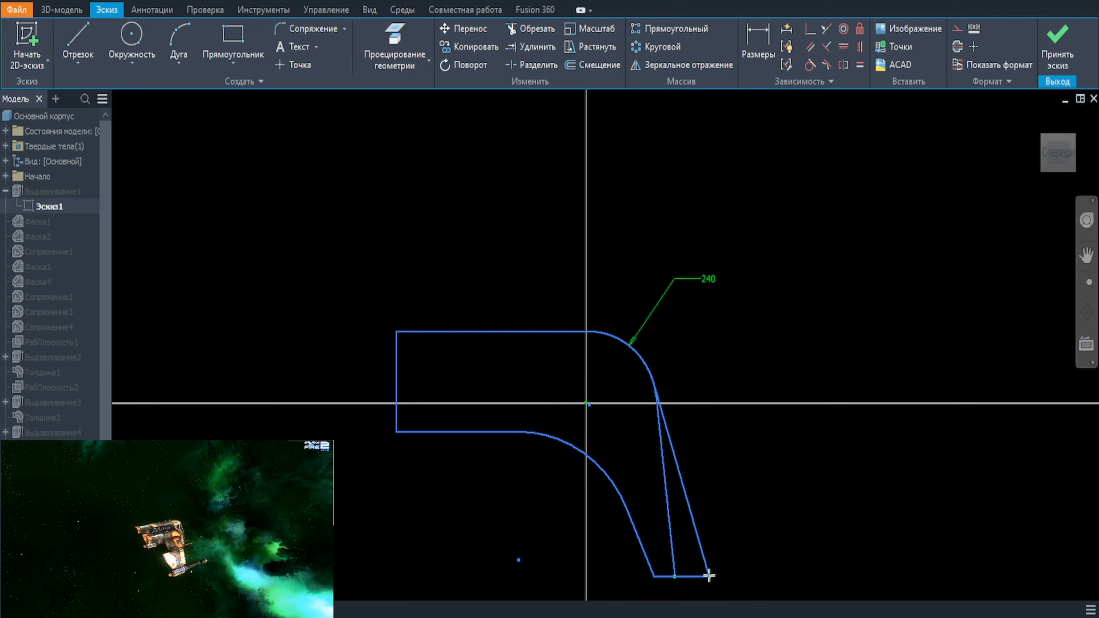
Step: Finish the base sketch and accept the model update despite its errors
{"action": "scroll", "coordinate": [710, 576], "scroll_direction": "up", "scroll_amount": 1}
{"action": "middle_click_drag", "start_coordinate": [735, 507], "coordinate": [748, 487]}
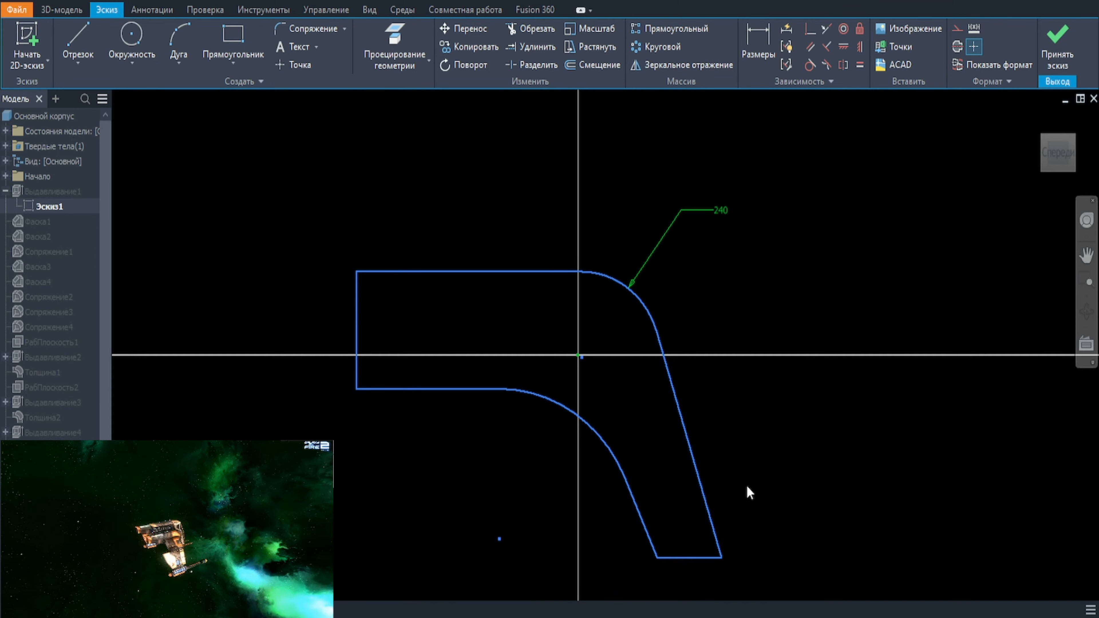
{"action": "scroll", "coordinate": [746, 486], "scroll_direction": "up", "scroll_amount": 1}
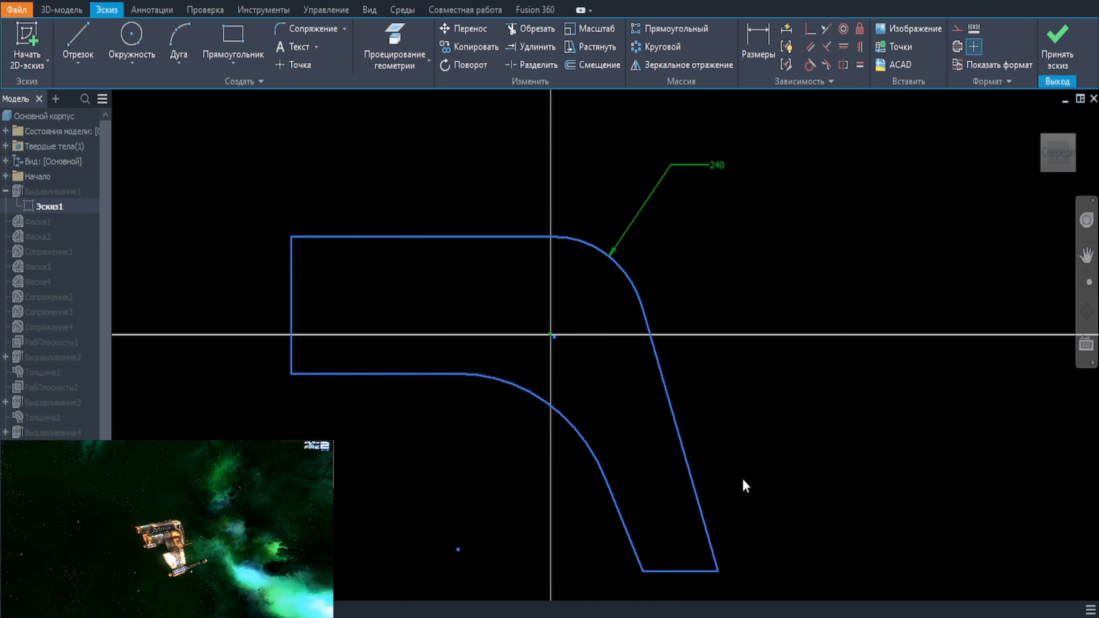
{"action": "key", "text": "F6"}
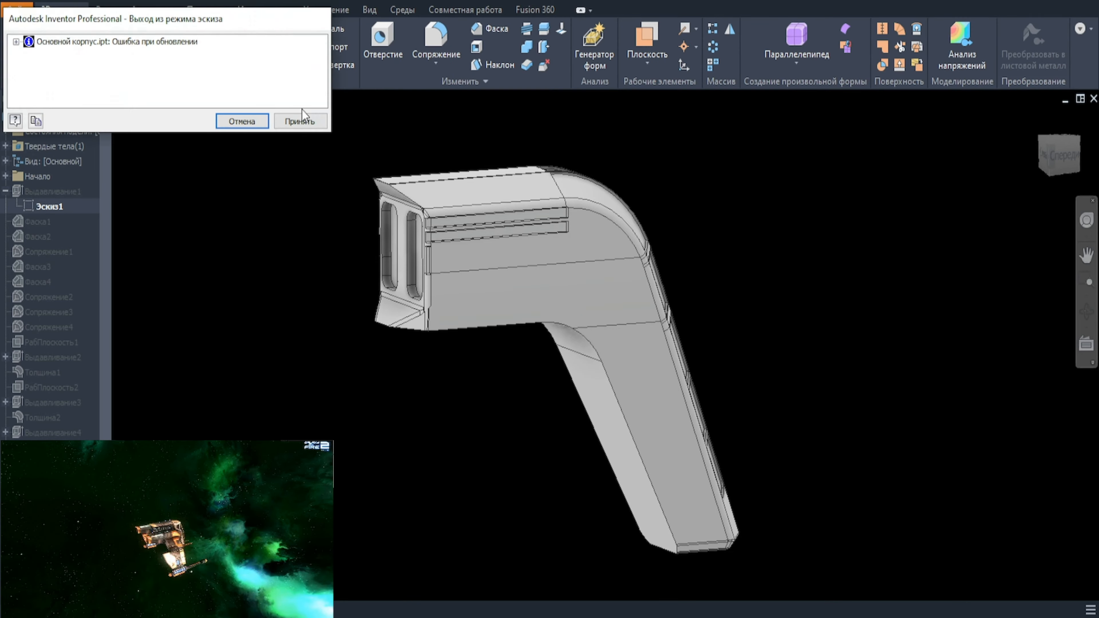
{"action": "left_click", "coordinate": [302, 111]}
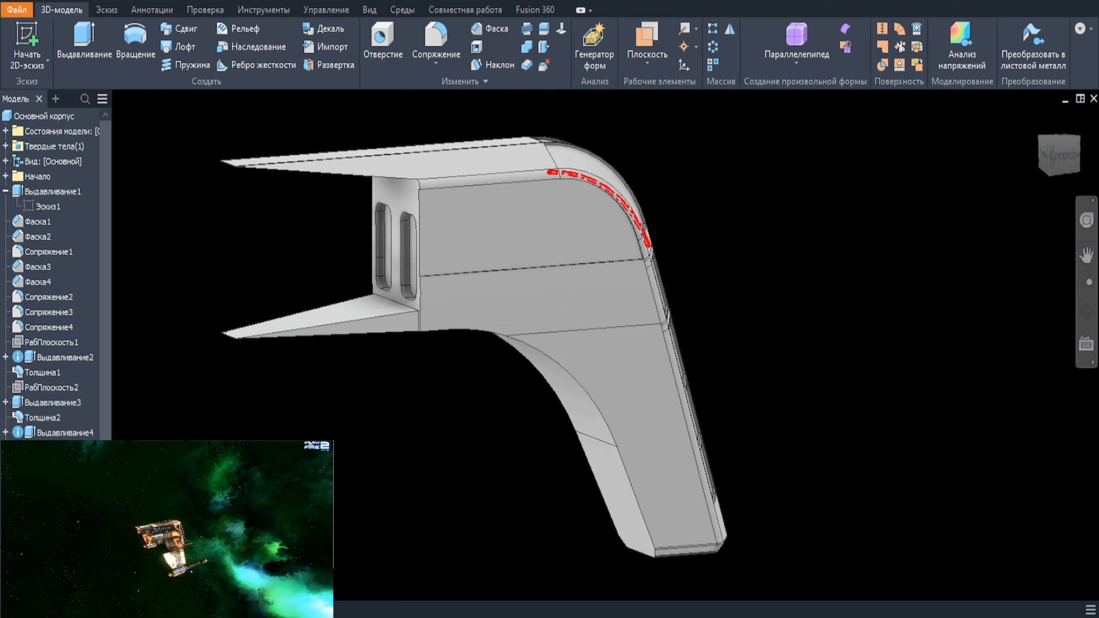
Step: Delete the leftover inner-corner fillet together with the side grooves and the end-face slots
{"action": "key", "text": "Delete"}
{"action": "left_click", "coordinate": [275, 257]}
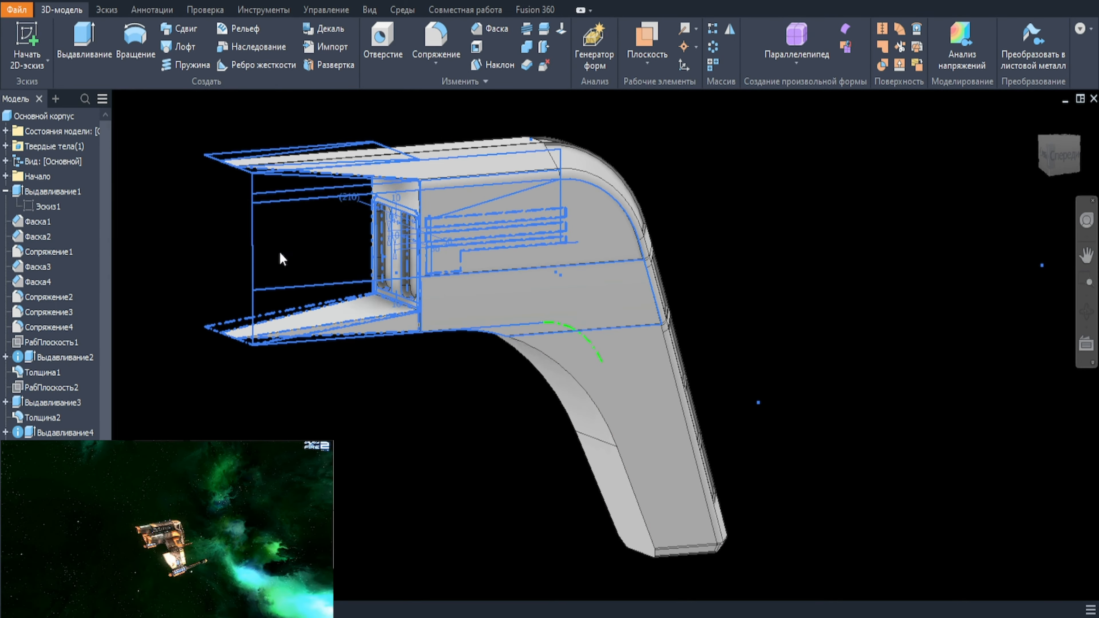
{"action": "middle_click_drag", "start_coordinate": [606, 418], "coordinate": [810, 417], "text": "shift"}
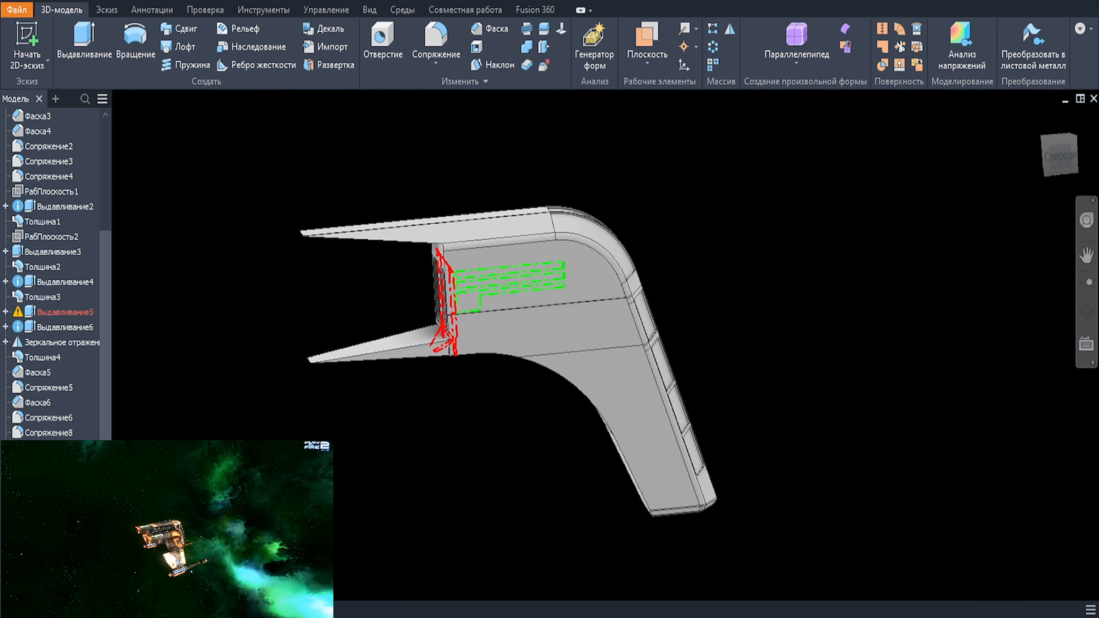
{"action": "key", "text": "Delete"}
{"action": "left_click", "coordinate": [274, 255]}
Step: Edit the base extrusion Выдавливание1 and reapply it to the reshaped profile symmetrically at 250 mm
{"action": "left_click", "coordinate": [313, 266]}
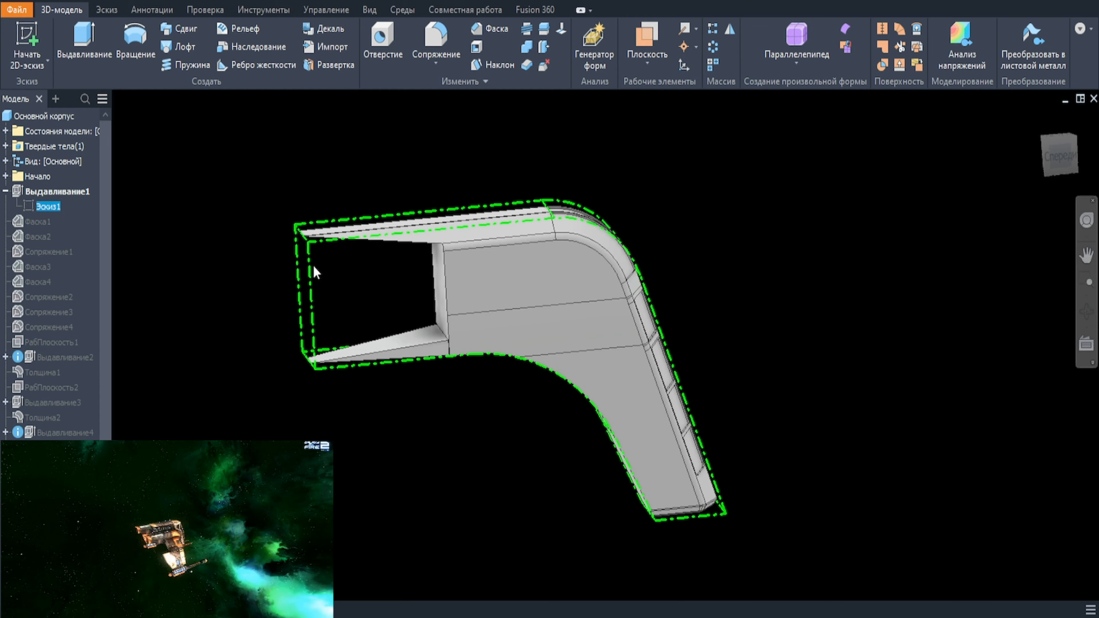
{"action": "key", "text": "e"}
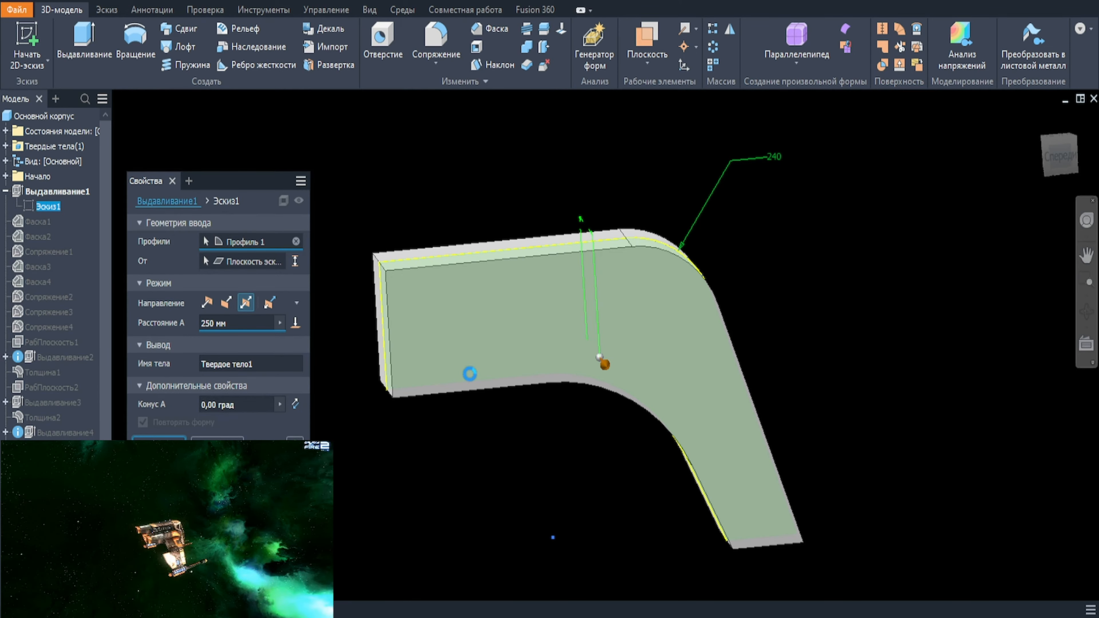
{"action": "key", "text": "Return"}
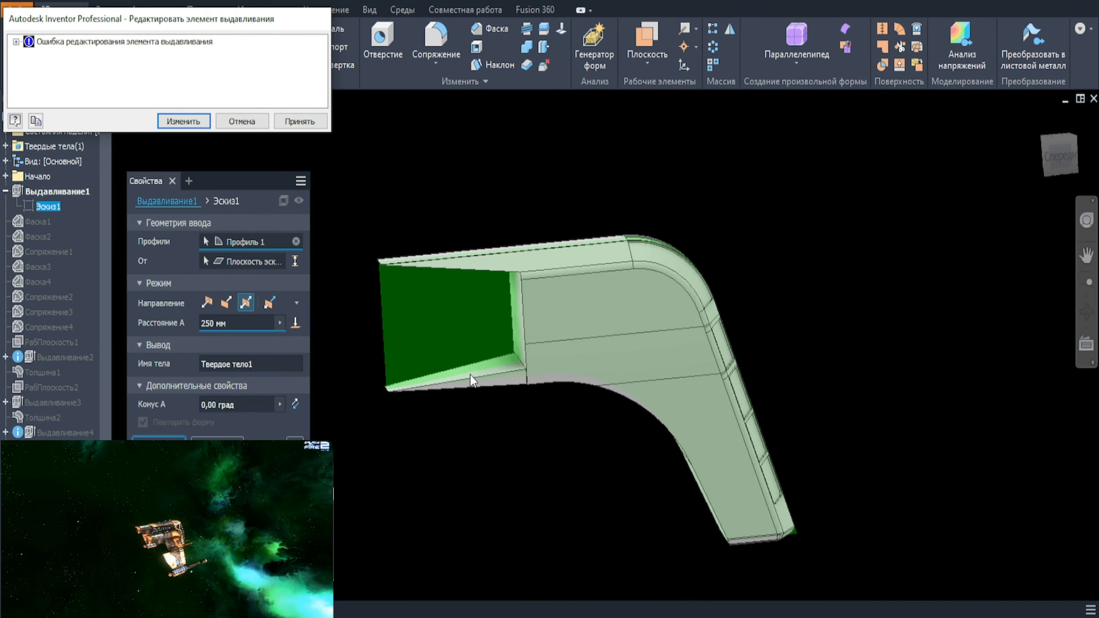
{"action": "key", "text": "Return"}
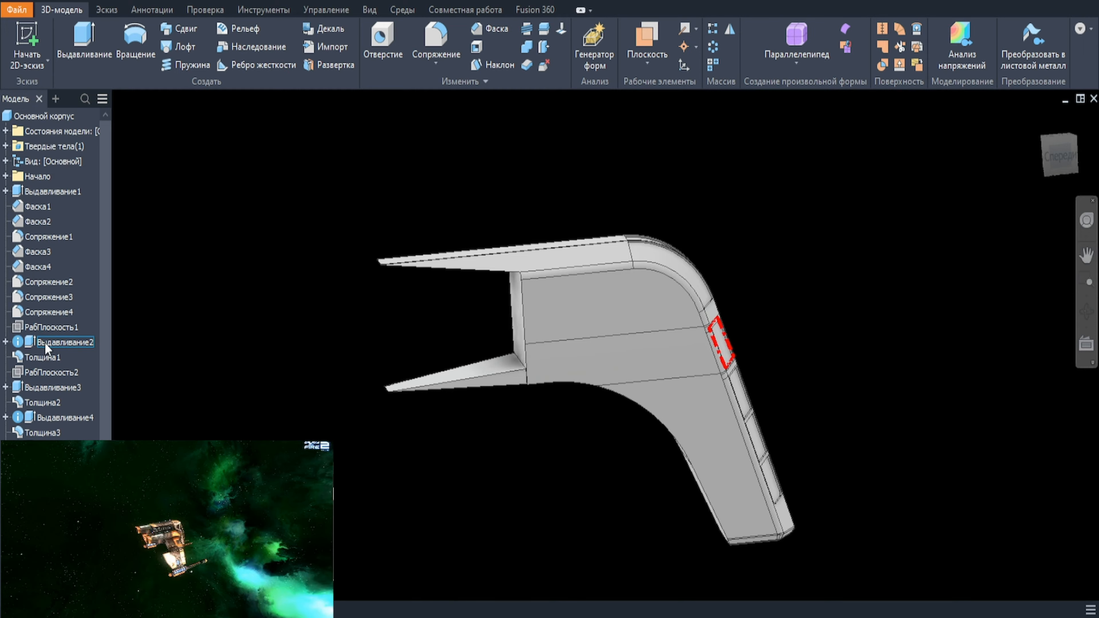
{"action": "key", "text": "Escape"}
Step: Adjust the sketch Эскиз5 of Выдавливание5 and reapply the curved groove extrusion with one profile at 7 mm
{"action": "scroll", "coordinate": [60, 416], "scroll_direction": "down", "scroll_amount": 1}
{"action": "right_click", "coordinate": [65, 433]}
{"action": "left_click", "coordinate": [100, 498]}
{"action": "left_click_drag", "start_coordinate": [375, 334], "coordinate": [279, 323]}
{"action": "left_click", "coordinate": [1058, 45]}
{"action": "mouse_move", "coordinate": [516, 365]}
{"action": "middle_mouse_down", "text": "shift"}
{"action": "mouse_move", "coordinate": [521, 387]}
{"action": "mouse_move", "coordinate": [498, 406]}
{"action": "mouse_move", "coordinate": [449, 397]}
{"action": "middle_mouse_up", "text": "shift"}
{"action": "scroll", "coordinate": [449, 397], "scroll_direction": "up", "scroll_amount": 1}
{"action": "middle_click_drag", "start_coordinate": [641, 424], "coordinate": [524, 466], "text": "shift"}
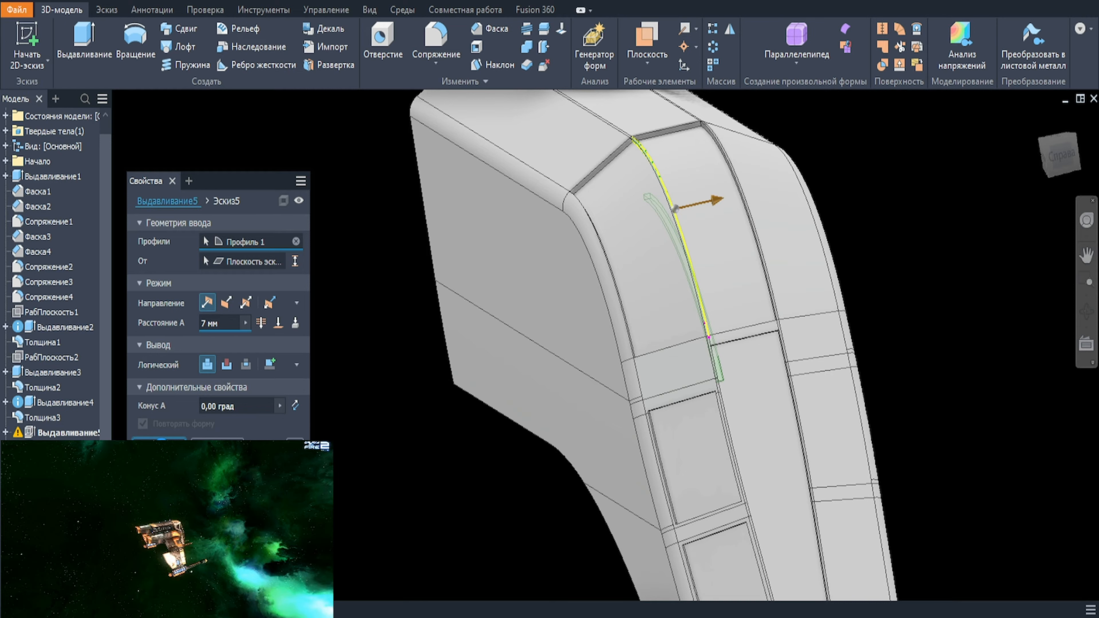
{"action": "key", "text": "Return"}
{"action": "left_click", "coordinate": [295, 112]}
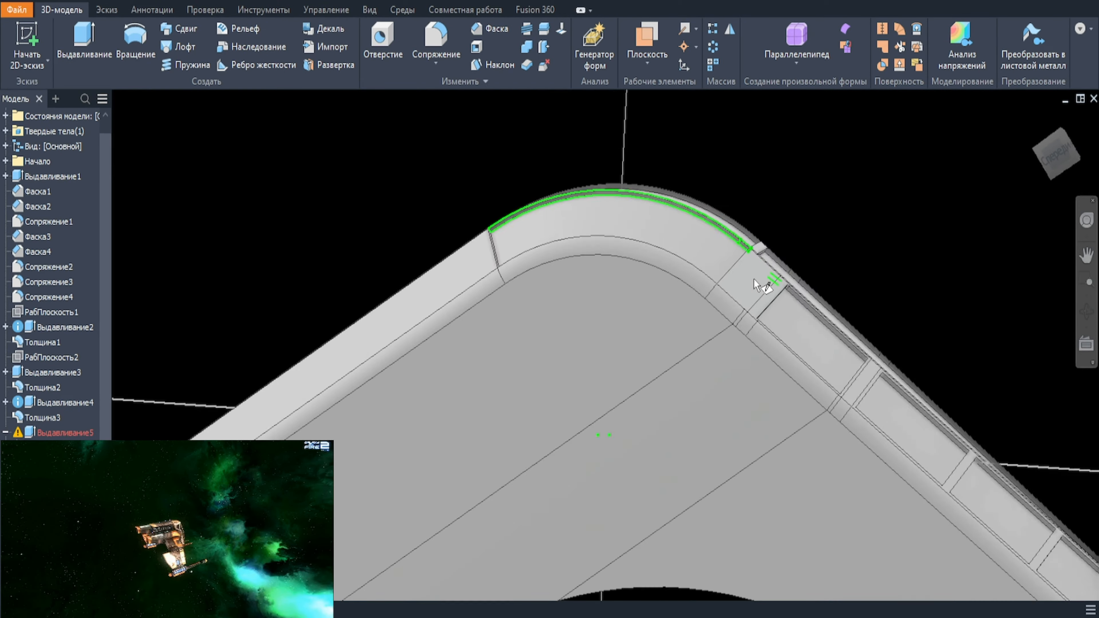
Step: Rework the lower end of the curved outline in Эскиз5 and apply Выдавливание5 to four profiles at 7 mm
{"action": "left_click", "coordinate": [756, 285]}
{"action": "key", "text": "p"}
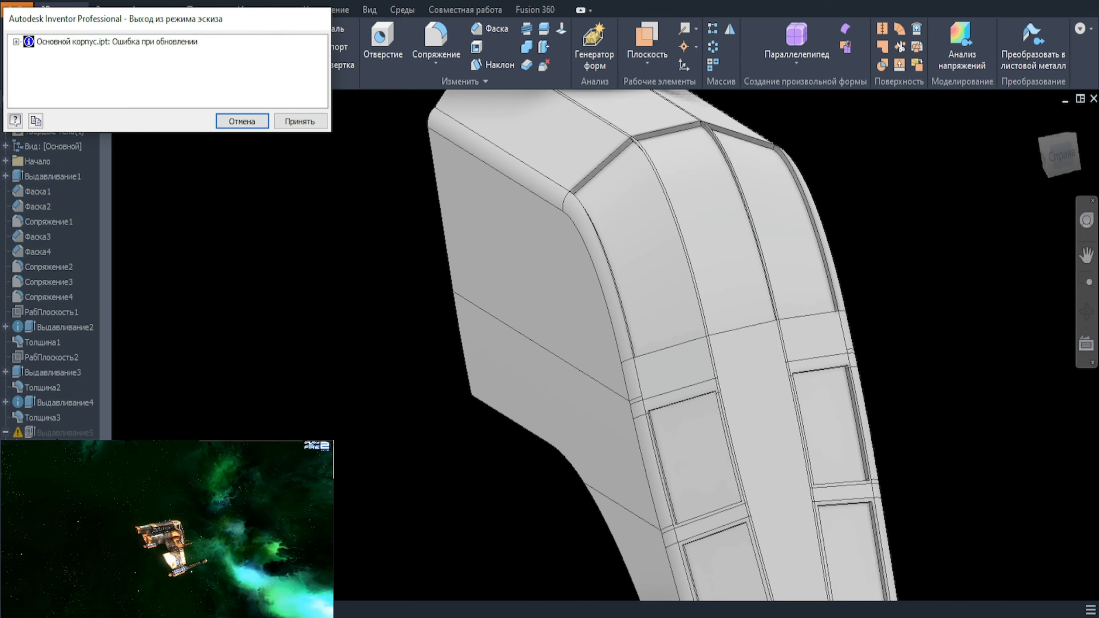
{"action": "left_click", "coordinate": [305, 123]}
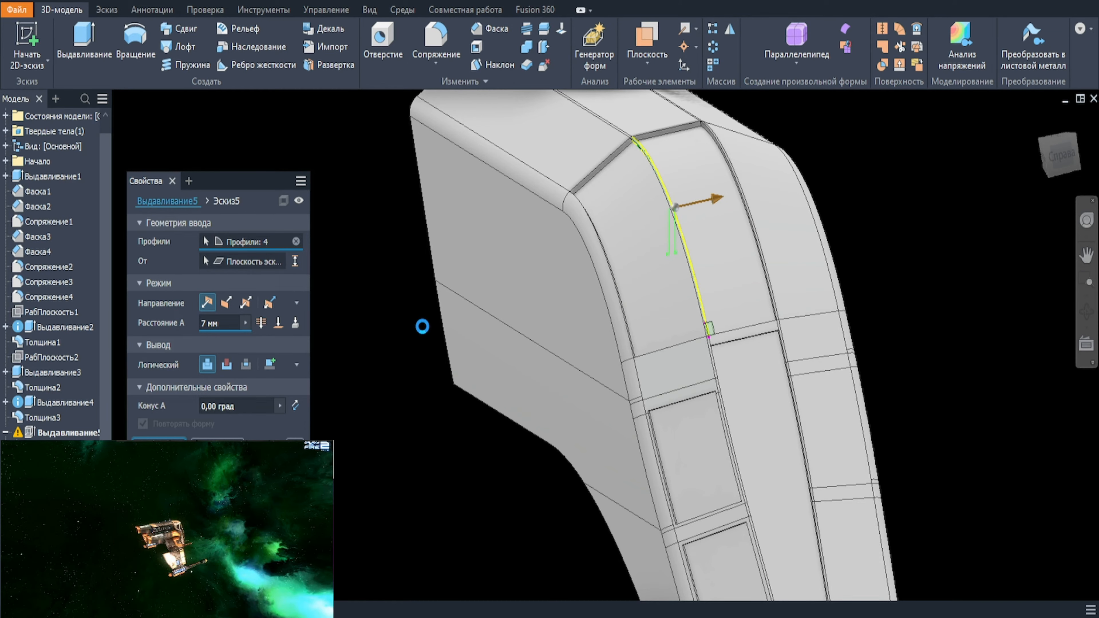
{"action": "scroll", "coordinate": [776, 308], "scroll_direction": "up", "scroll_amount": 5}
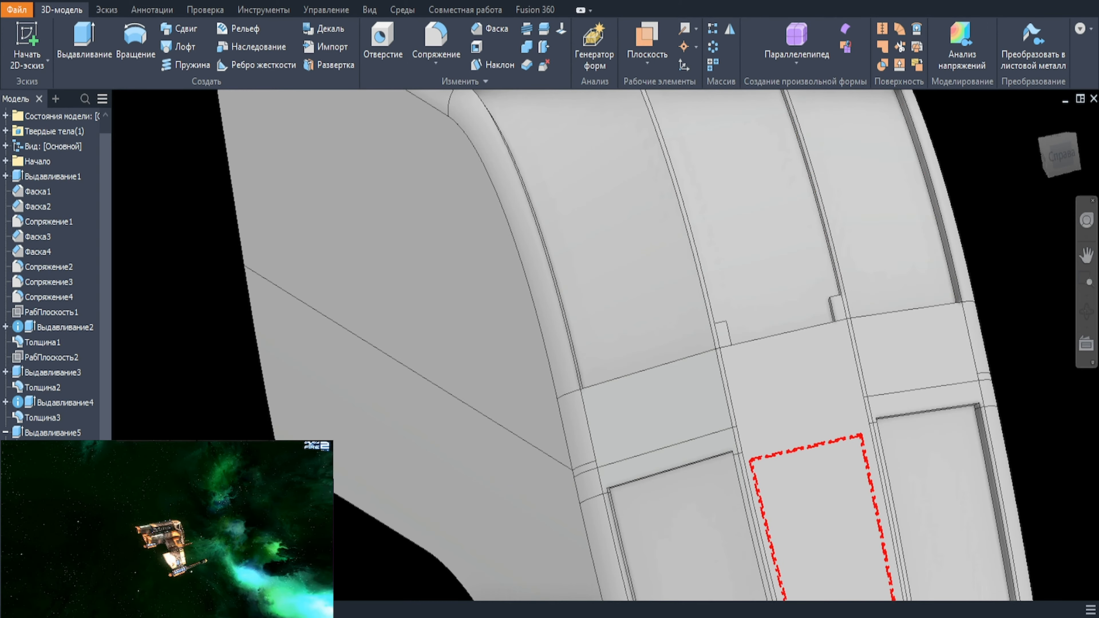
Step: Examine the uppermost panel recess Выдавливание2 on the leg in its extrusion settings
{"action": "key", "text": "F5"}
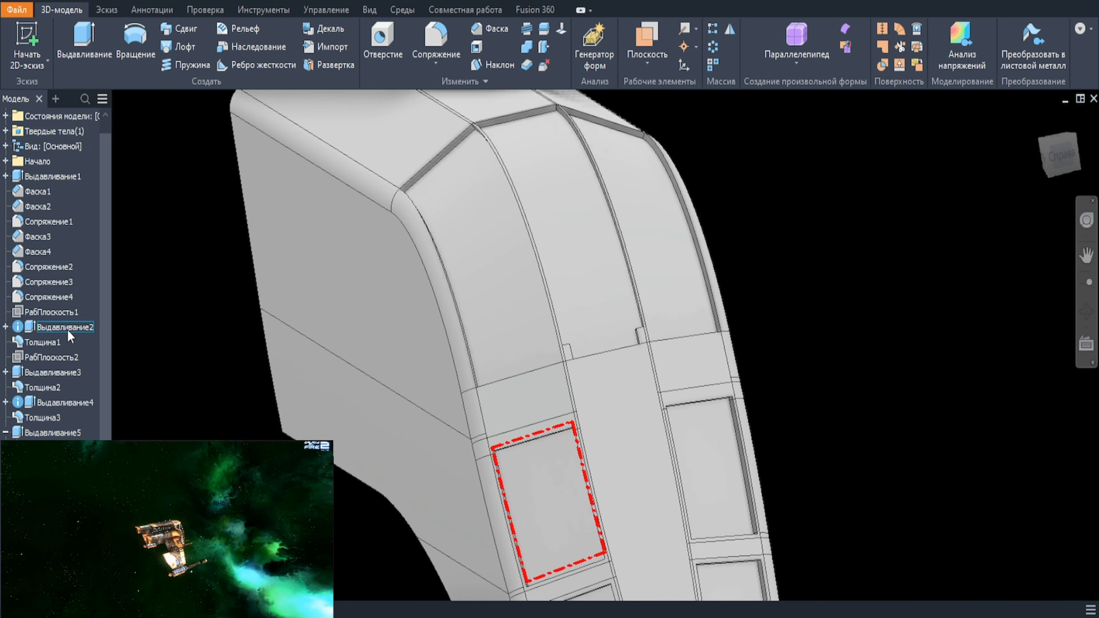
{"action": "scroll", "coordinate": [265, 307], "scroll_direction": "up", "scroll_amount": 1}
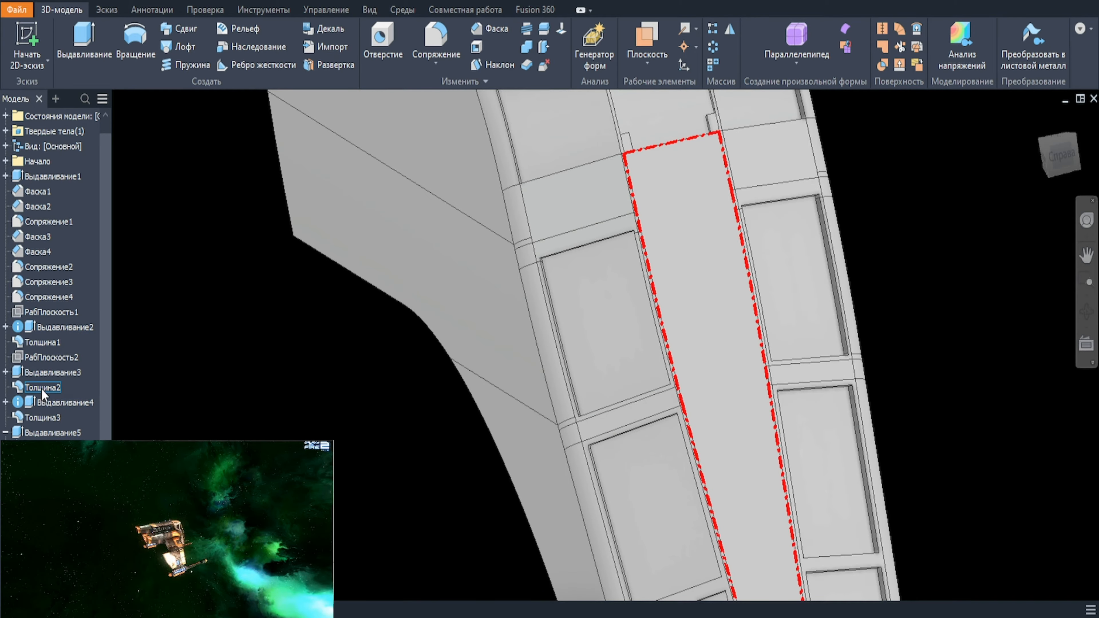
{"action": "double_click", "coordinate": [59, 328]}
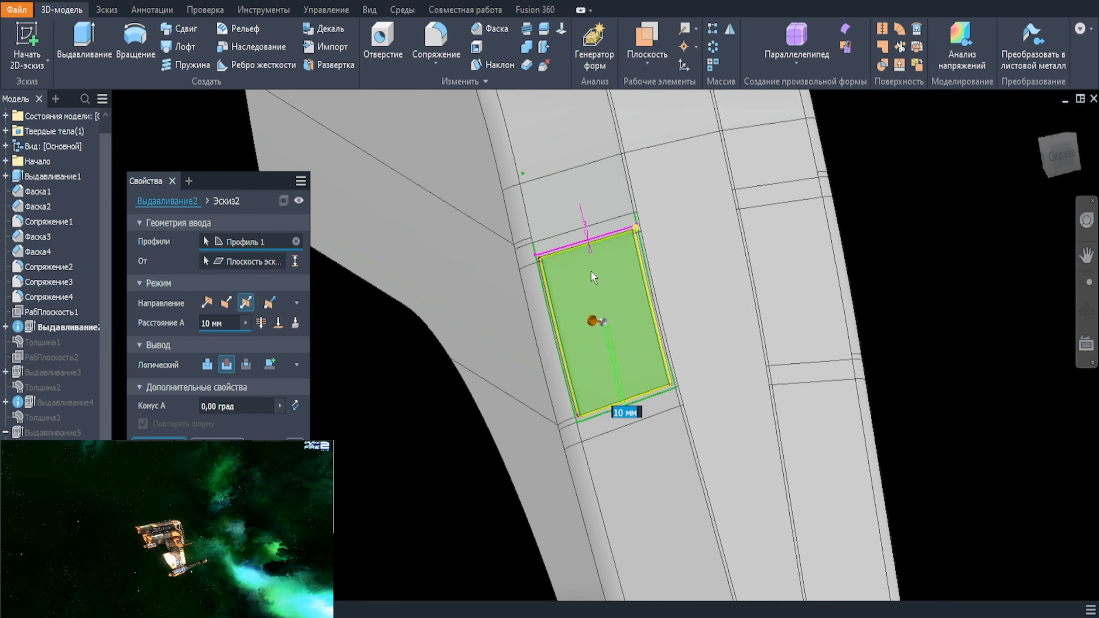
{"action": "scroll", "coordinate": [593, 277], "scroll_direction": "up", "scroll_amount": 5}
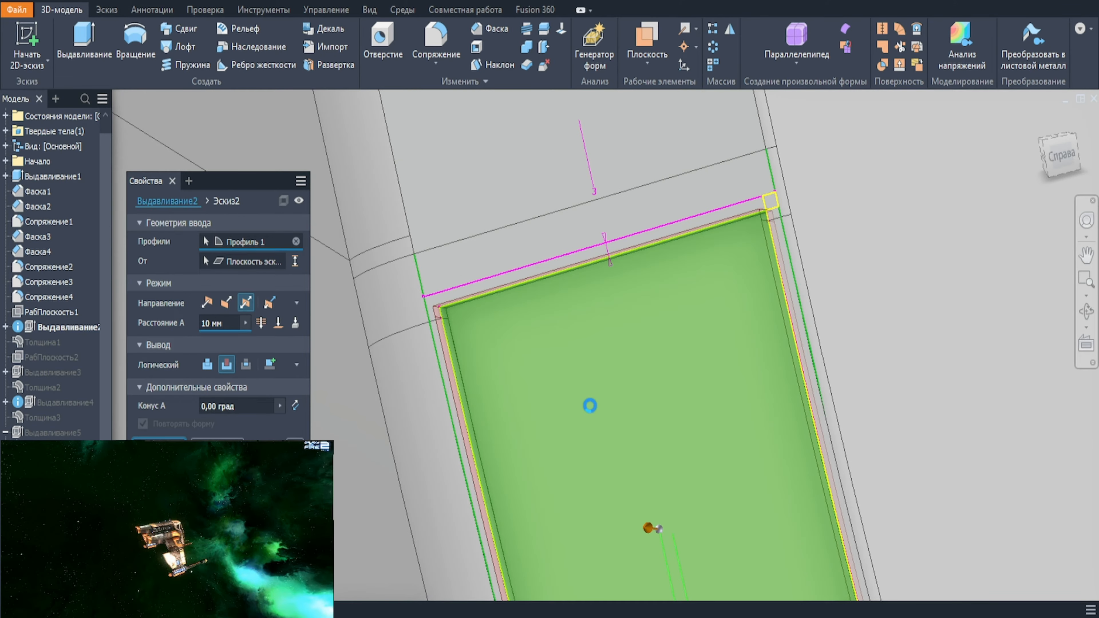
{"action": "scroll", "coordinate": [589, 412], "scroll_direction": "down", "scroll_amount": 5}
{"action": "middle_click_drag", "start_coordinate": [589, 412], "coordinate": [736, 412], "text": "shift"}
Step: Delete the extrusions Выдавливание2 and Выдавливание4 with their sketches while keeping the features that depend on them
{"action": "left_click", "coordinate": [59, 329]}
{"action": "left_click", "coordinate": [51, 406], "text": "ctrl"}
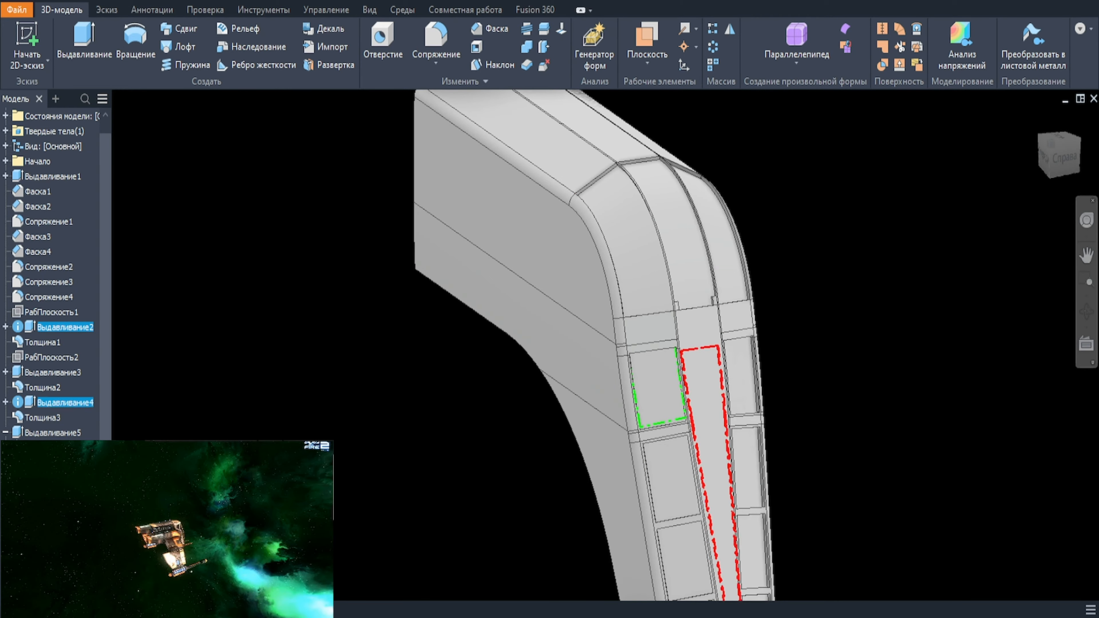
{"action": "scroll", "coordinate": [61, 404], "scroll_direction": "down", "scroll_amount": 1}
{"action": "key", "text": "Delete"}
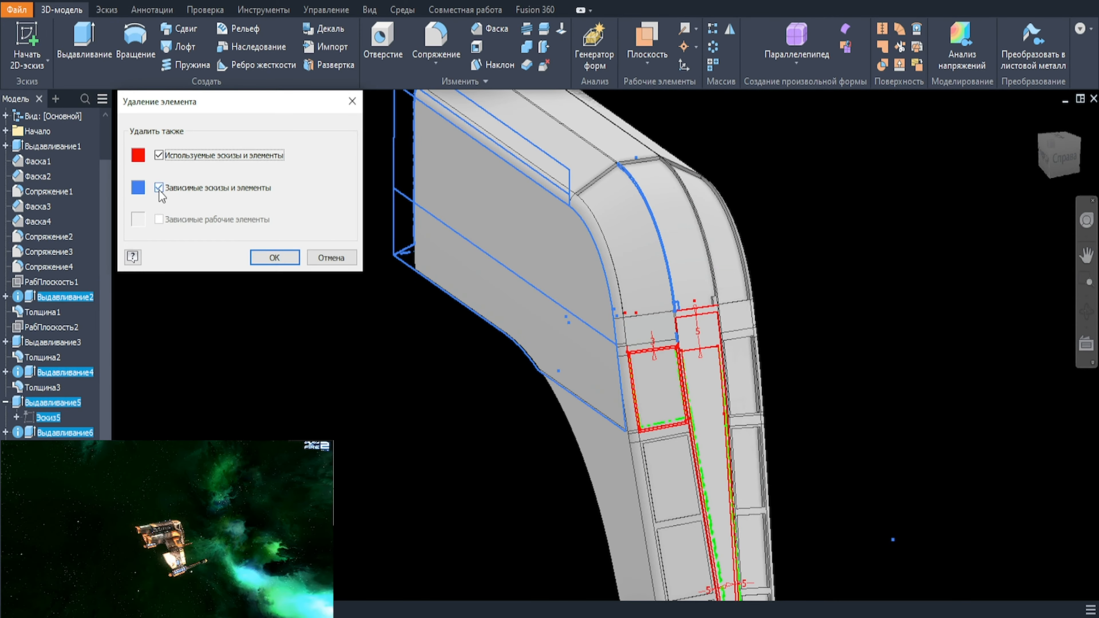
{"action": "left_click", "coordinate": [274, 257]}
{"action": "middle_click_drag", "start_coordinate": [223, 302], "coordinate": [742, 385], "text": "shift"}
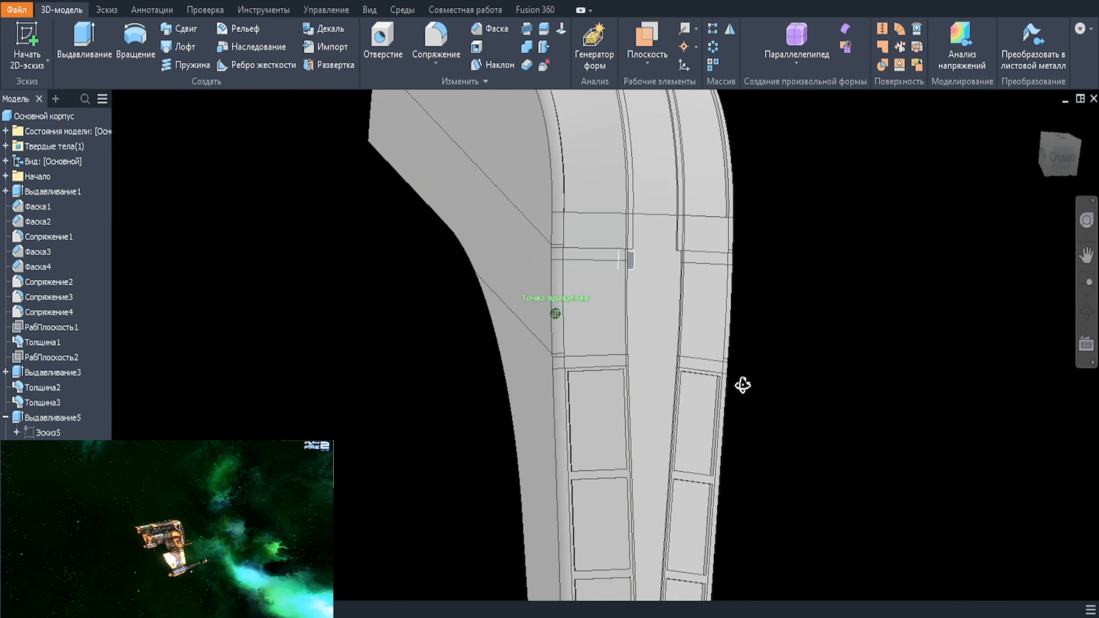
Step: Delete the thickening Толщина2 while keeping its dependent sketches and features
{"action": "left_click", "coordinate": [43, 387]}
{"action": "key", "text": "Delete"}
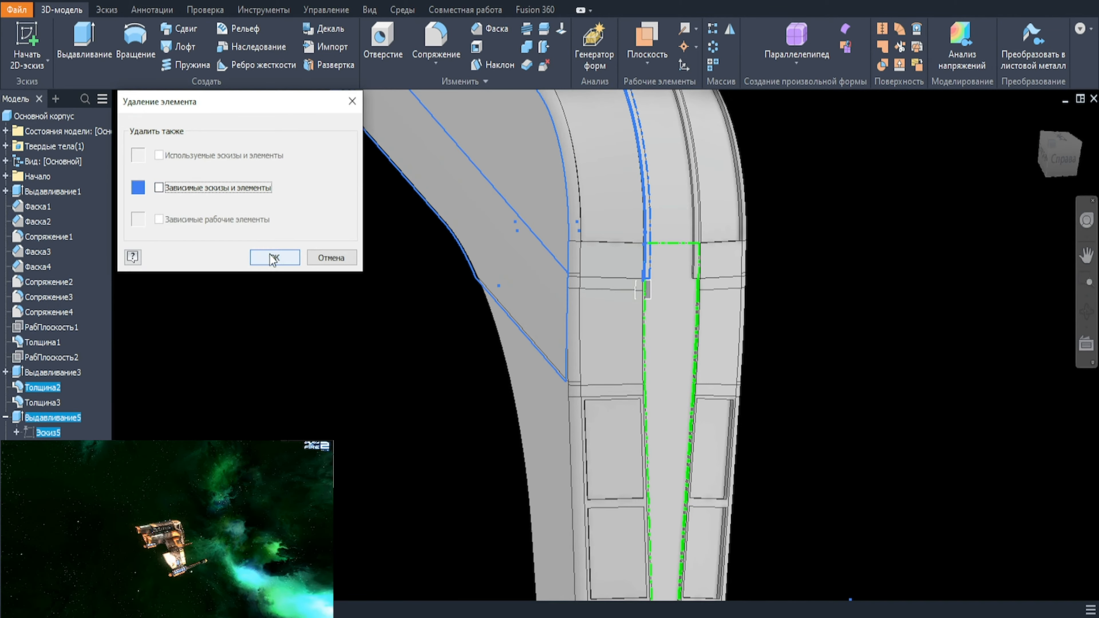
{"action": "left_click", "coordinate": [274, 258]}
{"action": "scroll", "coordinate": [316, 290], "scroll_direction": "down", "scroll_amount": 4}
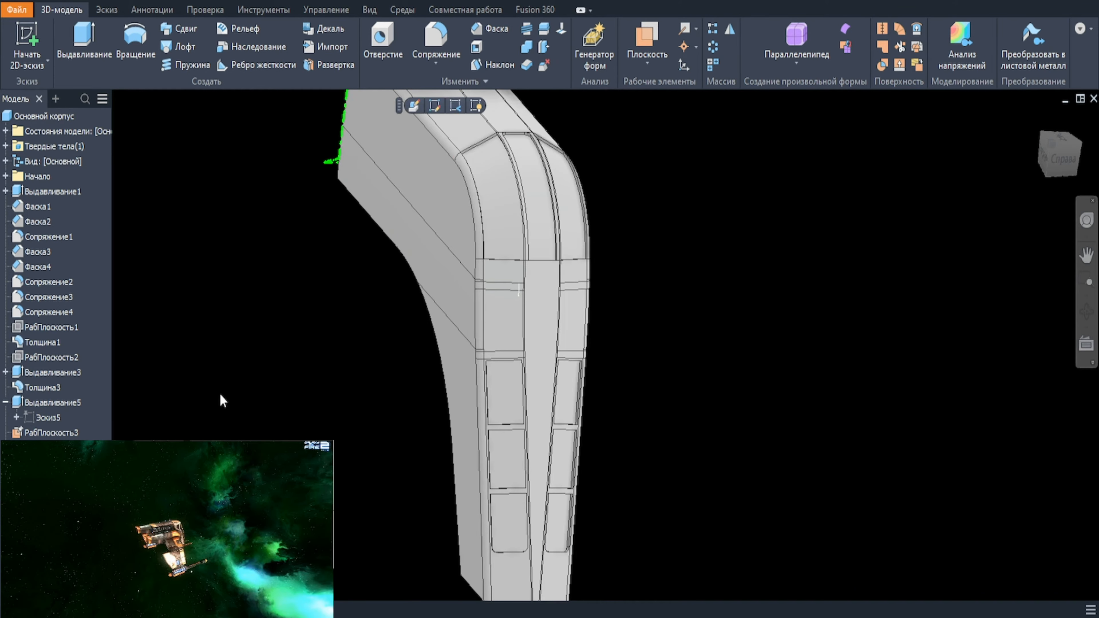
Step: Delete the leftover features at the body's back end, including the sketches they use and their dependents
{"action": "key", "text": "Delete"}
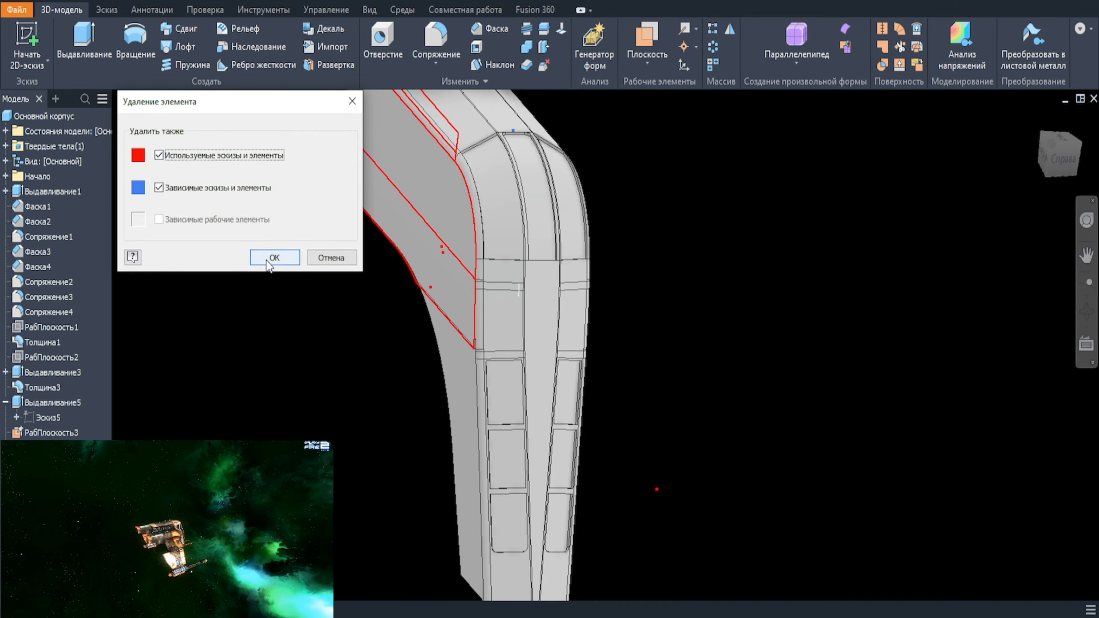
{"action": "left_click", "coordinate": [268, 261]}
{"action": "scroll", "coordinate": [376, 448], "scroll_direction": "down", "scroll_amount": 3}
{"action": "middle_click_drag", "start_coordinate": [376, 448], "coordinate": [489, 412], "text": "shift"}
{"action": "left_click", "coordinate": [308, 295]}
{"action": "key", "text": "Delete"}
{"action": "left_click", "coordinate": [275, 252]}
Step: Start a new sketch on the leg's side face above the remaining recessed panels
{"action": "middle_click_drag", "start_coordinate": [640, 390], "coordinate": [522, 392], "text": "shift"}
{"action": "scroll", "coordinate": [488, 322], "scroll_direction": "up", "scroll_amount": 3}
{"action": "scroll", "coordinate": [404, 297], "scroll_direction": "up", "scroll_amount": 3}
{"action": "mouse_move", "coordinate": [416, 281]}
{"action": "middle_mouse_down", "text": "shift"}
{"action": "mouse_move", "coordinate": [540, 271]}
{"action": "mouse_move", "coordinate": [471, 275]}
{"action": "middle_mouse_up", "text": "shift"}
{"action": "left_click", "coordinate": [601, 451]}
{"action": "left_click", "coordinate": [712, 437]}
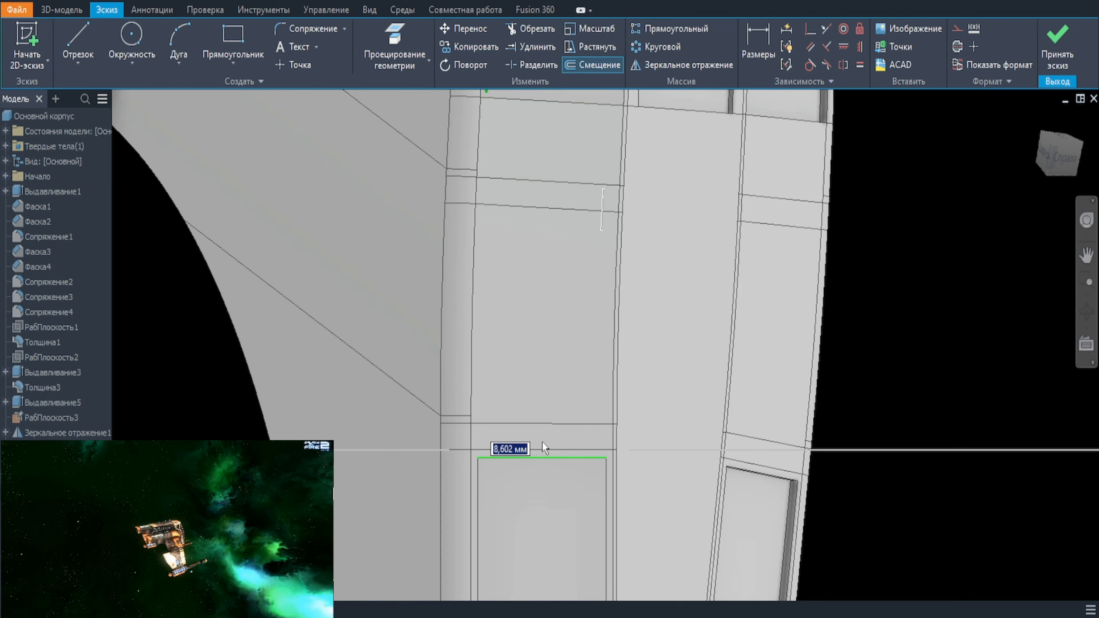
{"action": "key", "text": "Escape"}
Step: Project the surrounding face edges and the neighbouring recess's edge into the sketch
{"action": "left_click", "coordinate": [386, 66]}
{"action": "key", "text": "Escape"}
{"action": "middle_click_drag", "start_coordinate": [574, 93], "coordinate": [597, 208]}
{"action": "left_click", "coordinate": [392, 54]}
{"action": "left_click", "coordinate": [606, 497]}
{"action": "key", "text": "Escape"}
Step: Slice the model at the sketch plane and offset the recess's projected top edge outward by 10 mm
{"action": "scroll", "coordinate": [593, 335], "scroll_direction": "down", "scroll_amount": 2}
{"action": "scroll", "coordinate": [622, 374], "scroll_direction": "up", "scroll_amount": 3}
{"action": "mouse_move", "coordinate": [593, 335]}
{"action": "middle_mouse_down", "text": "shift"}
{"action": "mouse_move", "coordinate": [622, 374]}
{"action": "mouse_move", "coordinate": [585, 321]}
{"action": "middle_mouse_up", "text": "shift"}
{"action": "key", "text": "F7"}
{"action": "scroll", "coordinate": [570, 366], "scroll_direction": "up", "scroll_amount": 3}
{"action": "right_click", "coordinate": [623, 216]}
{"action": "left_click", "coordinate": [604, 414]}
{"action": "scroll", "coordinate": [604, 411], "scroll_direction": "up", "scroll_amount": 1}
{"action": "scroll", "coordinate": [658, 349], "scroll_direction": "down", "scroll_amount": 4}
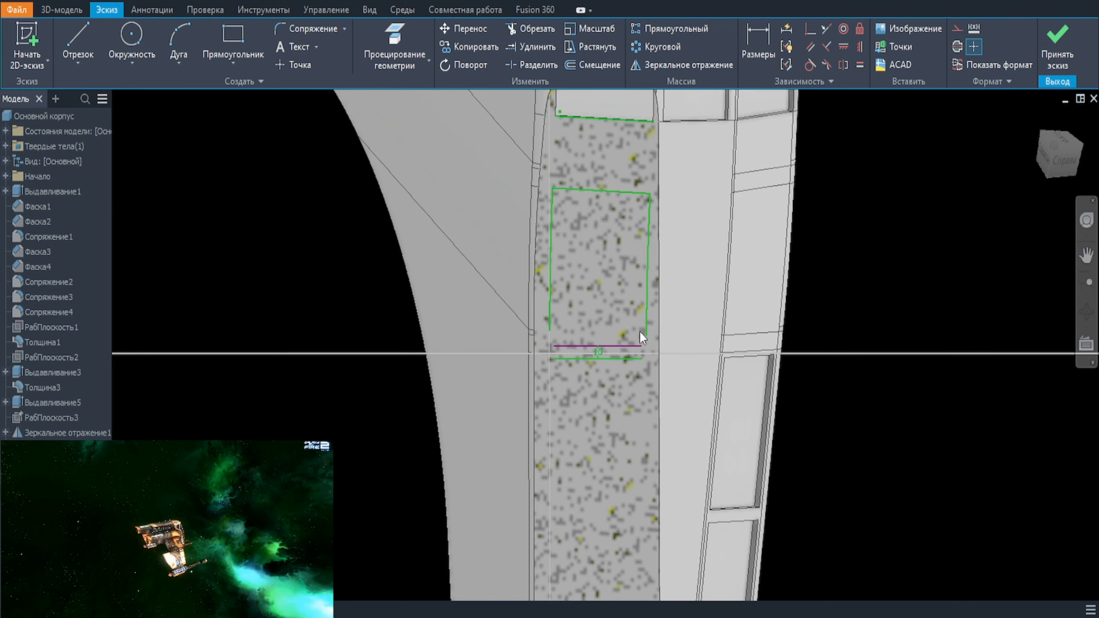
Step: Connect the profile's sides to the lower offset line and replace its top edge with a line offset 10 mm from the upper recess
{"action": "scroll", "coordinate": [642, 337], "scroll_direction": "up", "scroll_amount": 3}
{"action": "key", "text": "l"}
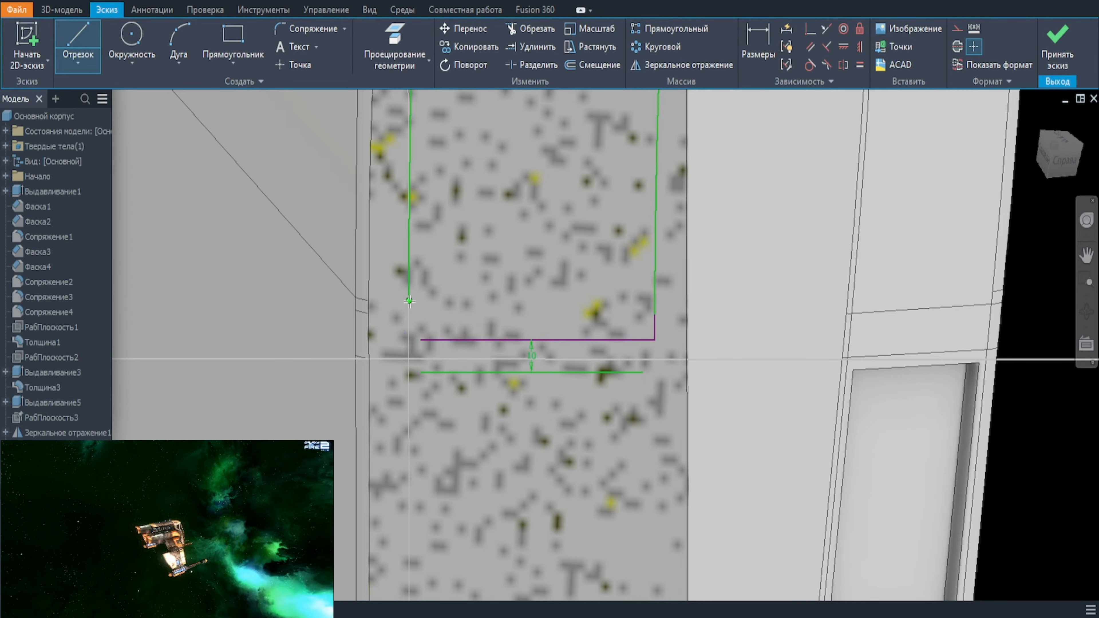
{"action": "key", "text": "Escape"}
{"action": "scroll", "coordinate": [530, 342], "scroll_direction": "down", "scroll_amount": 3}
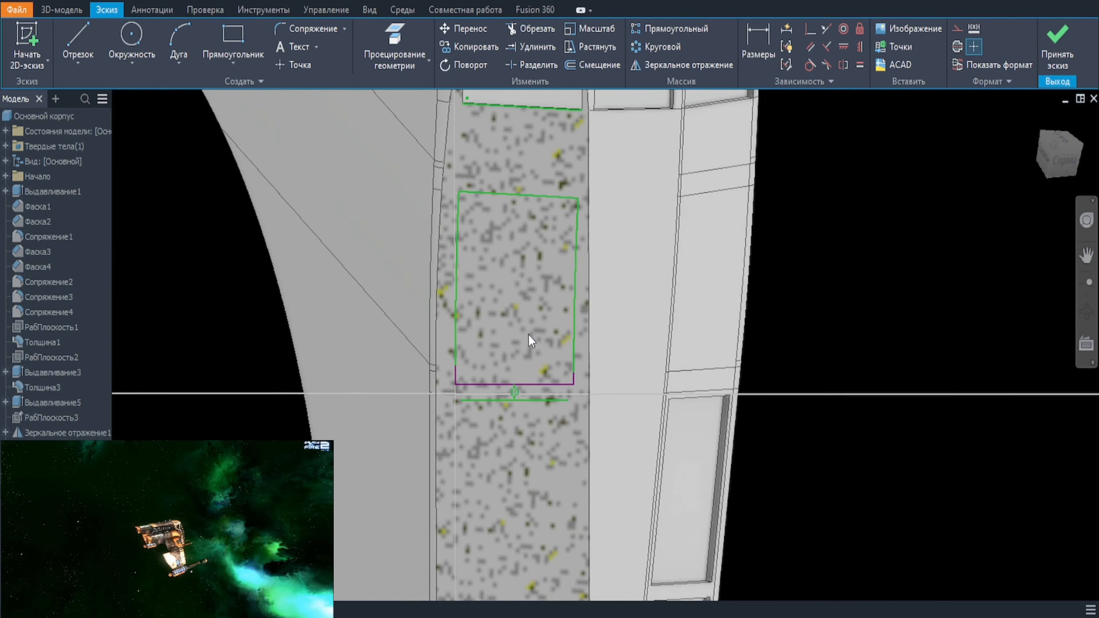
{"action": "scroll", "coordinate": [529, 335], "scroll_direction": "down", "scroll_amount": 1}
{"action": "scroll", "coordinate": [518, 161], "scroll_direction": "up", "scroll_amount": 1}
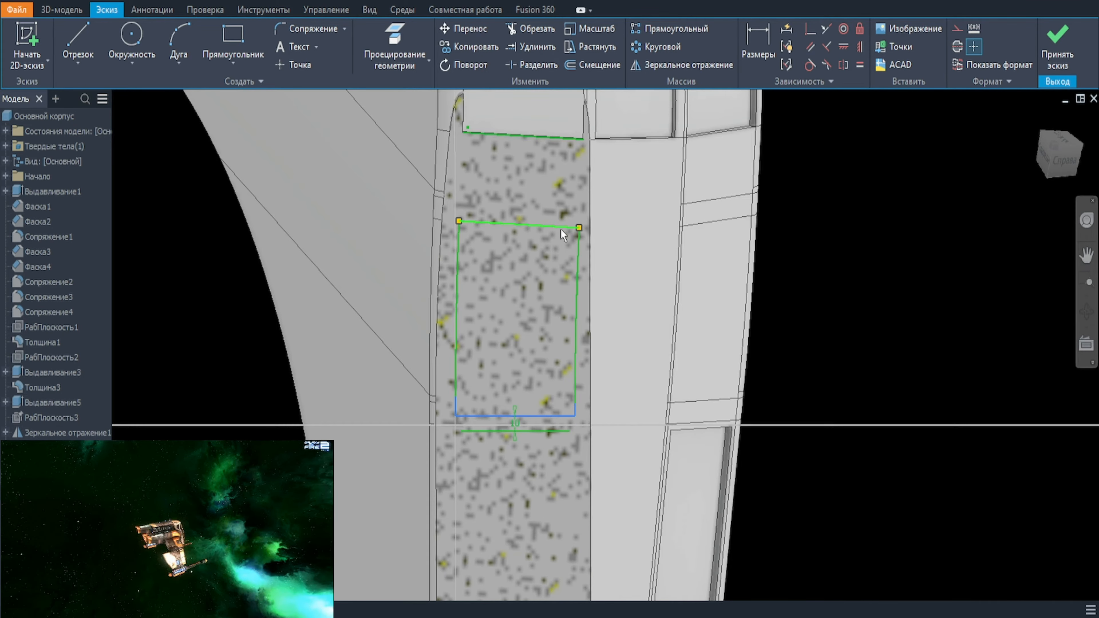
{"action": "scroll", "coordinate": [572, 230], "scroll_direction": "up", "scroll_amount": 1}
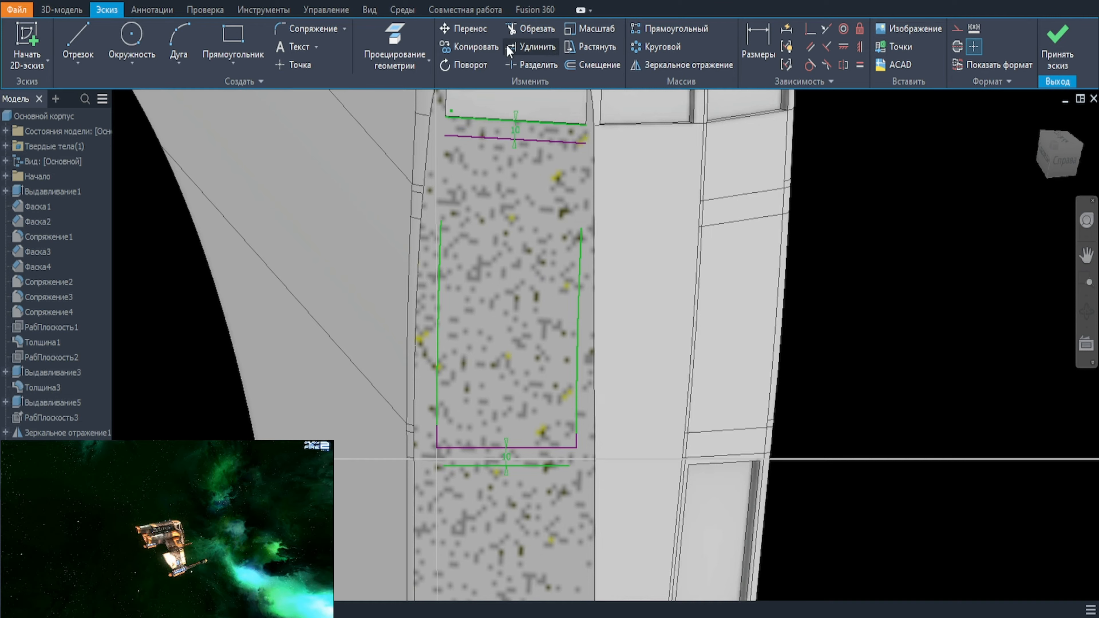
Step: Continue both sides of the recess profile up to the upper offset line with tangent line segments
{"action": "key", "text": "l"}
{"action": "left_click", "coordinate": [581, 229]}
{"action": "left_click", "coordinate": [440, 221]}
{"action": "key", "text": "Escape"}
{"action": "scroll", "coordinate": [506, 230], "scroll_direction": "down", "scroll_amount": 2}
{"action": "scroll", "coordinate": [506, 229], "scroll_direction": "up", "scroll_amount": 1}
{"action": "key", "text": "t"}
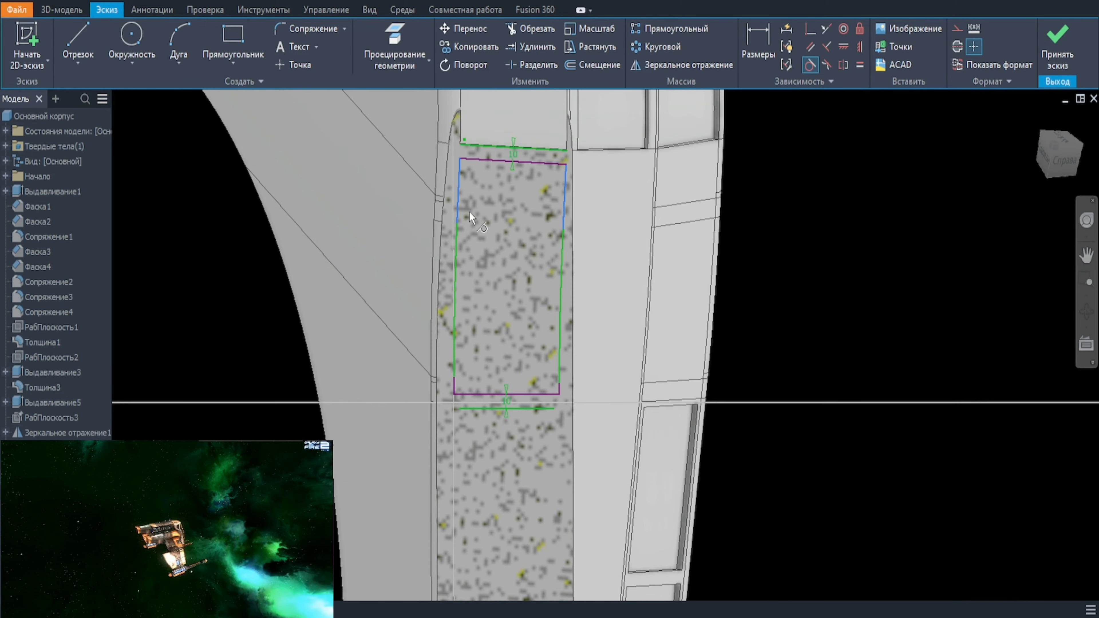
Step: Finish the sketch and cut the closed profile 10 mm inward into the leg
{"action": "left_click", "coordinate": [1057, 46]}
{"action": "key", "text": "e"}
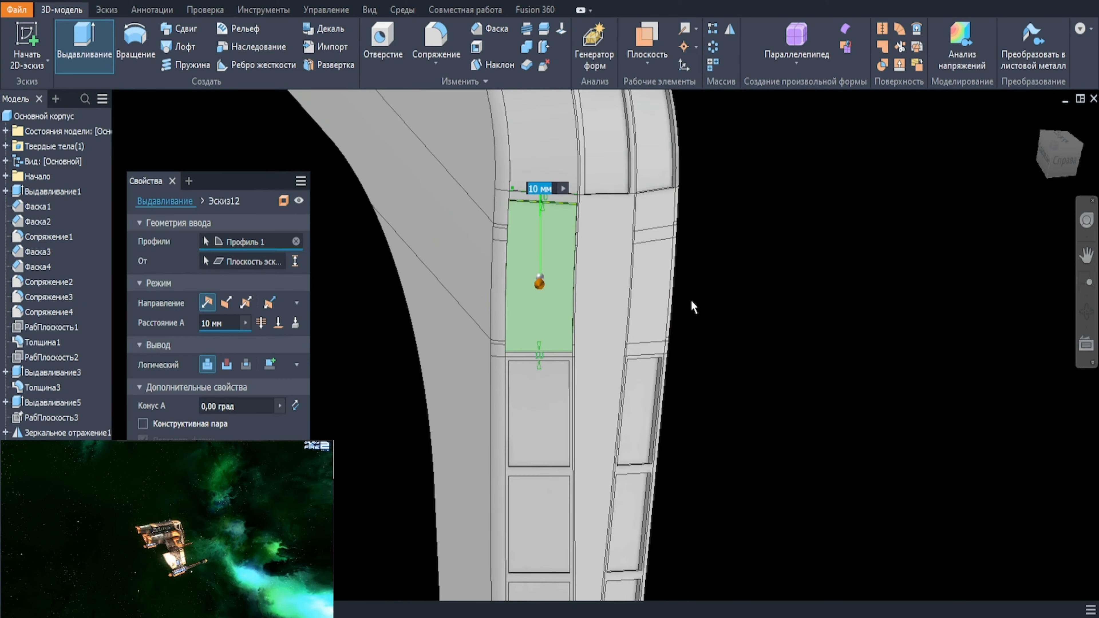
{"action": "scroll", "coordinate": [598, 300], "scroll_direction": "up", "scroll_amount": 1}
{"action": "left_click", "coordinate": [226, 303]}
{"action": "left_click", "coordinate": [207, 303]}
{"action": "scroll", "coordinate": [500, 290], "scroll_direction": "down", "scroll_amount": 2}
{"action": "left_click", "coordinate": [226, 303]}
{"action": "key", "text": "Return"}
Step: Start a sketch on the leg's tapered middle face and project the face outline into it
{"action": "mouse_move", "coordinate": [705, 347]}
{"action": "middle_mouse_down", "text": "shift"}
{"action": "mouse_move", "coordinate": [662, 382]}
{"action": "mouse_move", "coordinate": [623, 343]}
{"action": "mouse_move", "coordinate": [722, 354]}
{"action": "mouse_move", "coordinate": [689, 347]}
{"action": "middle_mouse_up", "text": "shift"}
{"action": "left_click", "coordinate": [526, 314]}
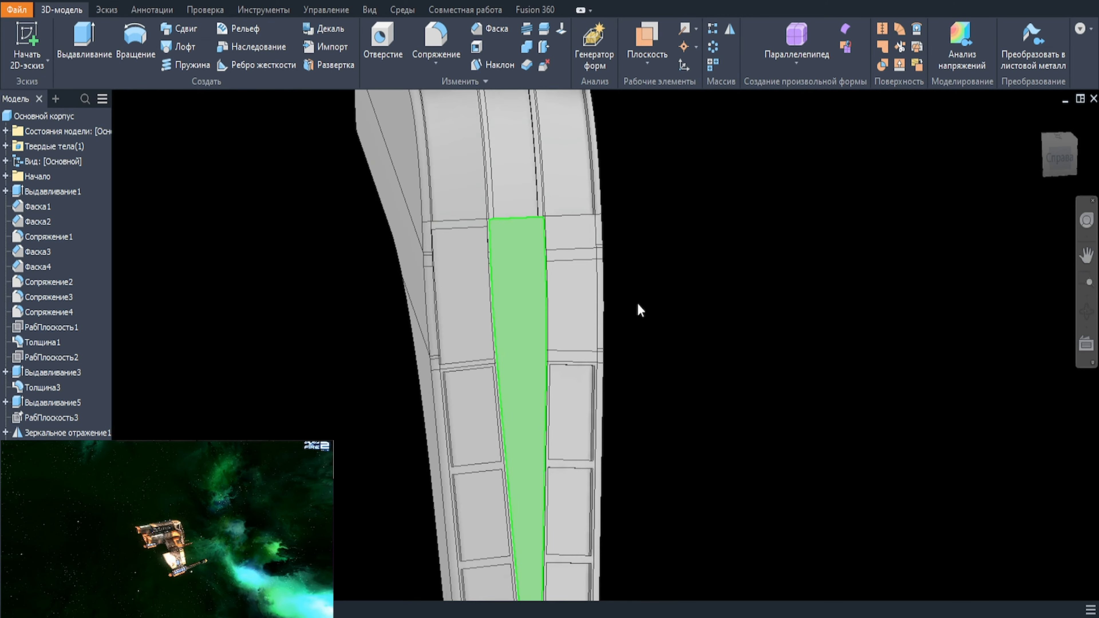
{"action": "key", "text": "s"}
{"action": "middle_click_drag", "start_coordinate": [638, 310], "coordinate": [685, 366]}
{"action": "key", "text": "p"}
{"action": "left_click", "coordinate": [554, 269]}
Step: Offset the projected outline of the tapered face inward to form a narrow wedge profile
{"action": "key", "text": "o"}
{"action": "scroll", "coordinate": [563, 254], "scroll_direction": "up", "scroll_amount": 5}
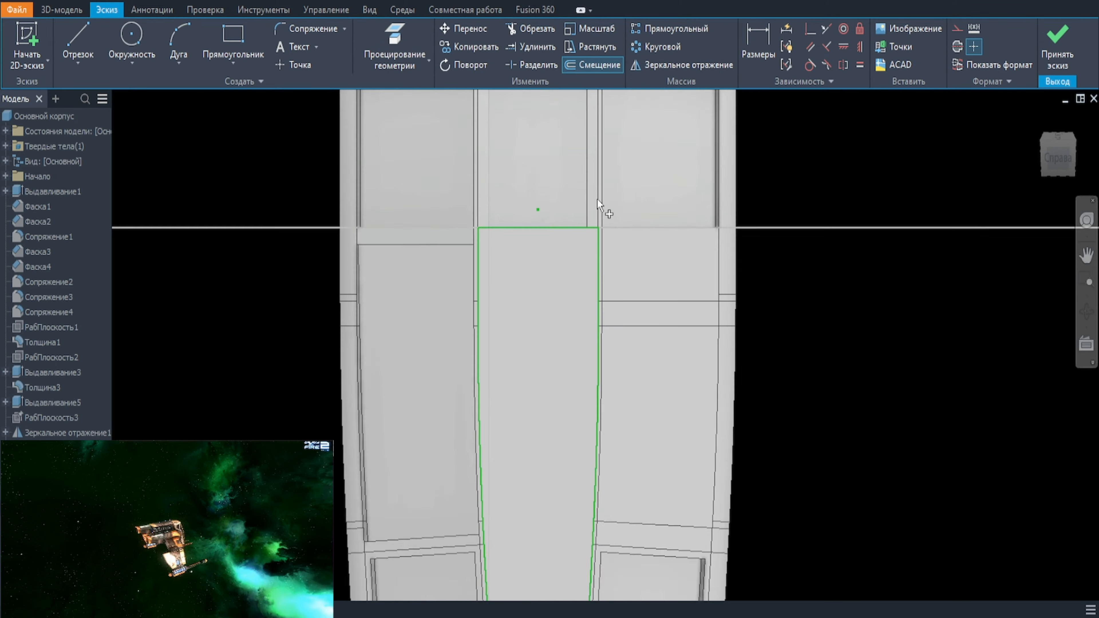
{"action": "scroll", "coordinate": [549, 261], "scroll_direction": "down", "scroll_amount": 1}
{"action": "middle_click_drag", "start_coordinate": [548, 262], "coordinate": [608, 309], "text": "shift"}
{"action": "scroll", "coordinate": [651, 241], "scroll_direction": "up", "scroll_amount": 4}
{"action": "scroll", "coordinate": [654, 348], "scroll_direction": "down", "scroll_amount": 3}
{"action": "left_click", "coordinate": [648, 349]}
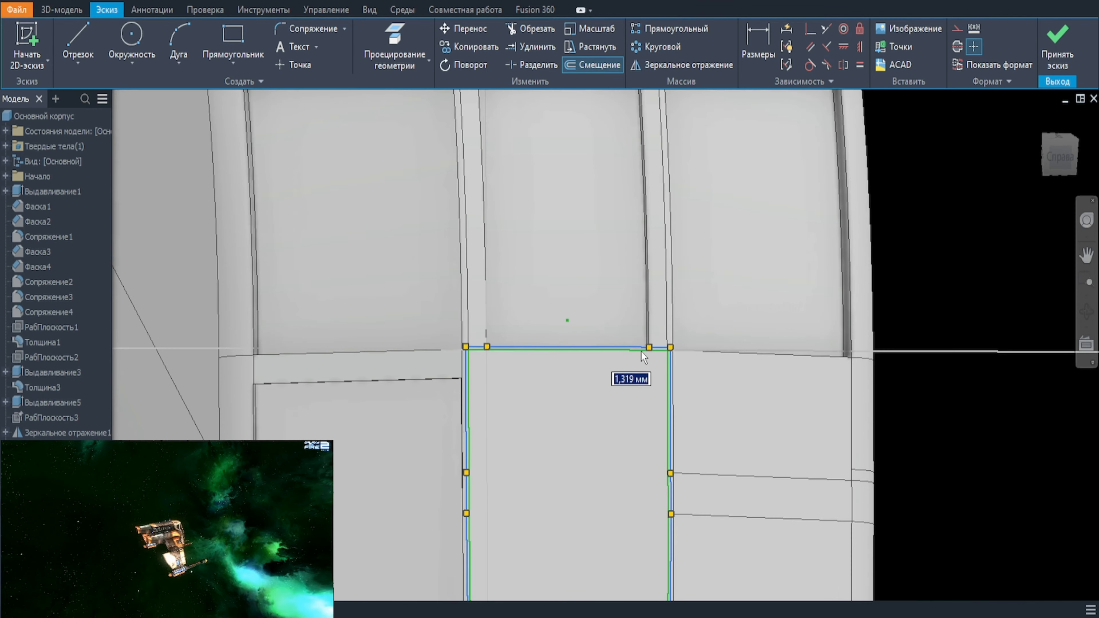
{"action": "left_click", "coordinate": [633, 361]}
{"action": "scroll", "coordinate": [664, 355], "scroll_direction": "down", "scroll_amount": 4}
{"action": "middle_click_drag", "start_coordinate": [704, 370], "coordinate": [635, 130]}
{"action": "scroll", "coordinate": [582, 368], "scroll_direction": "up", "scroll_amount": 2}
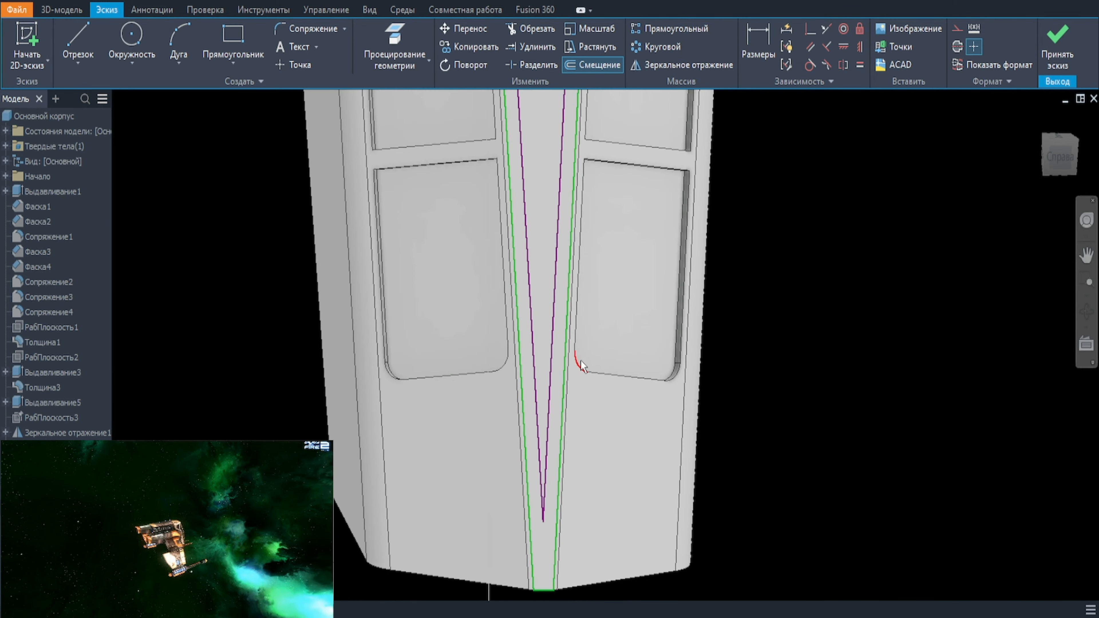
Step: Finish the sketch and cut the wedge profile 5 mm deep into the tapered middle face
{"action": "key", "text": "s"}
{"action": "scroll", "coordinate": [675, 319], "scroll_direction": "down", "scroll_amount": 3}
{"action": "middle_click_drag", "start_coordinate": [655, 186], "coordinate": [663, 373]}
{"action": "key", "text": "e"}
{"action": "left_click", "coordinate": [618, 278]}
{"action": "scroll", "coordinate": [687, 289], "scroll_direction": "down", "scroll_amount": 2}
{"action": "middle_click_drag", "start_coordinate": [687, 292], "coordinate": [783, 330], "text": "shift"}
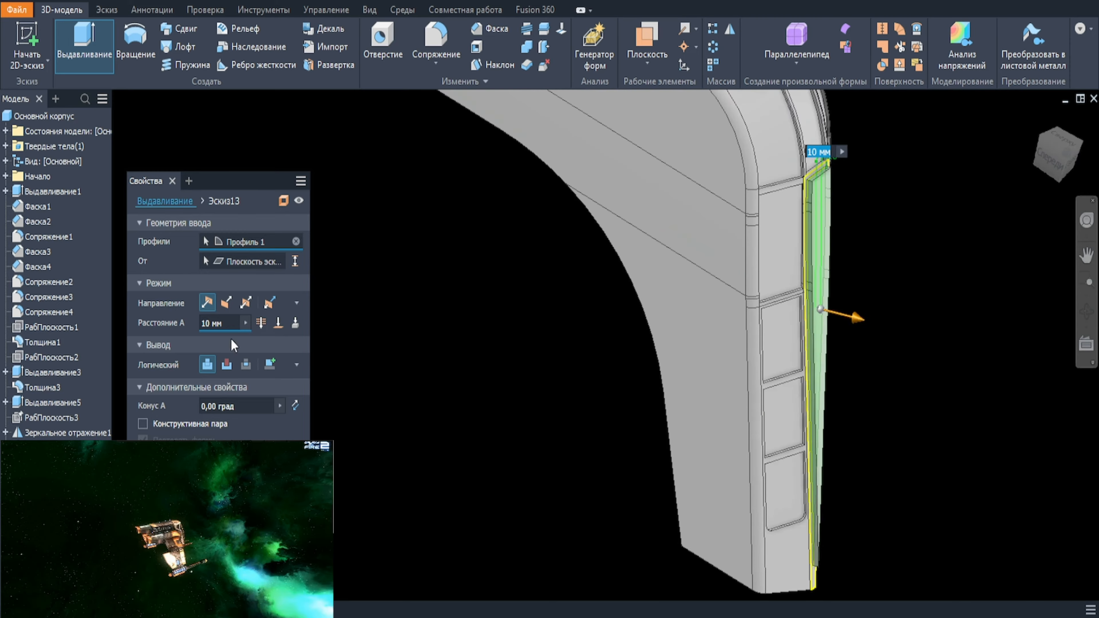
{"action": "left_click", "coordinate": [227, 303]}
{"action": "scroll", "coordinate": [901, 287], "scroll_direction": "up", "scroll_amount": 6}
{"action": "middle_click_drag", "start_coordinate": [704, 277], "coordinate": [732, 373]}
{"action": "type", "text": "5"}
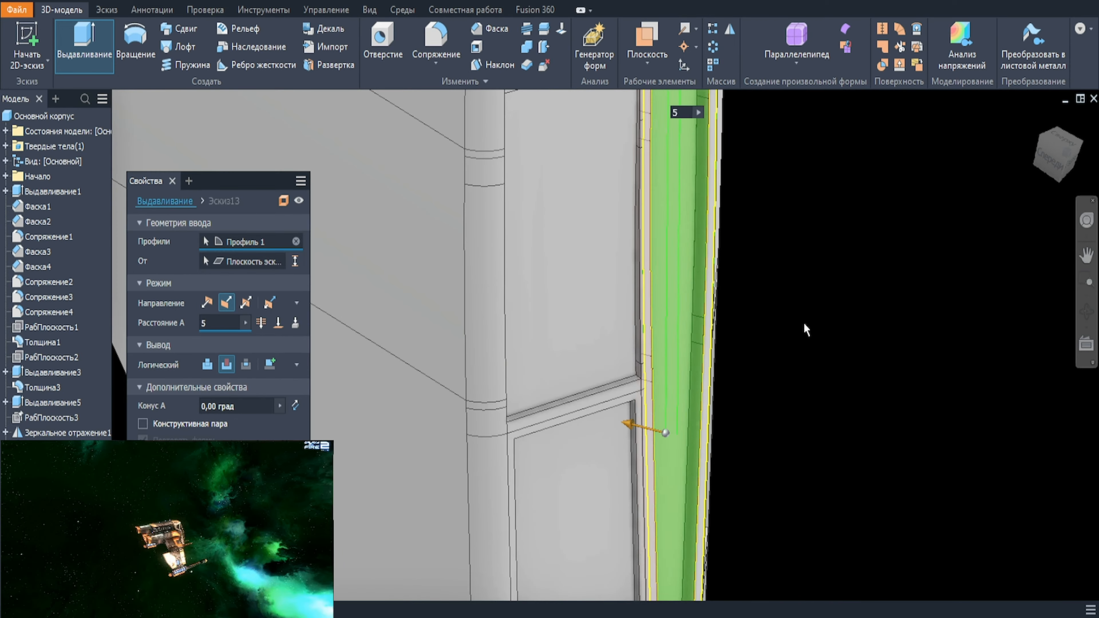
{"action": "key", "text": "Return"}
Step: Make the XY origin plane visible on the body
{"action": "scroll", "coordinate": [803, 323], "scroll_direction": "down", "scroll_amount": 4}
{"action": "middle_click_drag", "start_coordinate": [801, 450], "coordinate": [728, 455], "text": "shift"}
{"action": "scroll", "coordinate": [727, 454], "scroll_direction": "down", "scroll_amount": 3}
{"action": "middle_click_drag", "start_coordinate": [652, 385], "coordinate": [589, 278]}
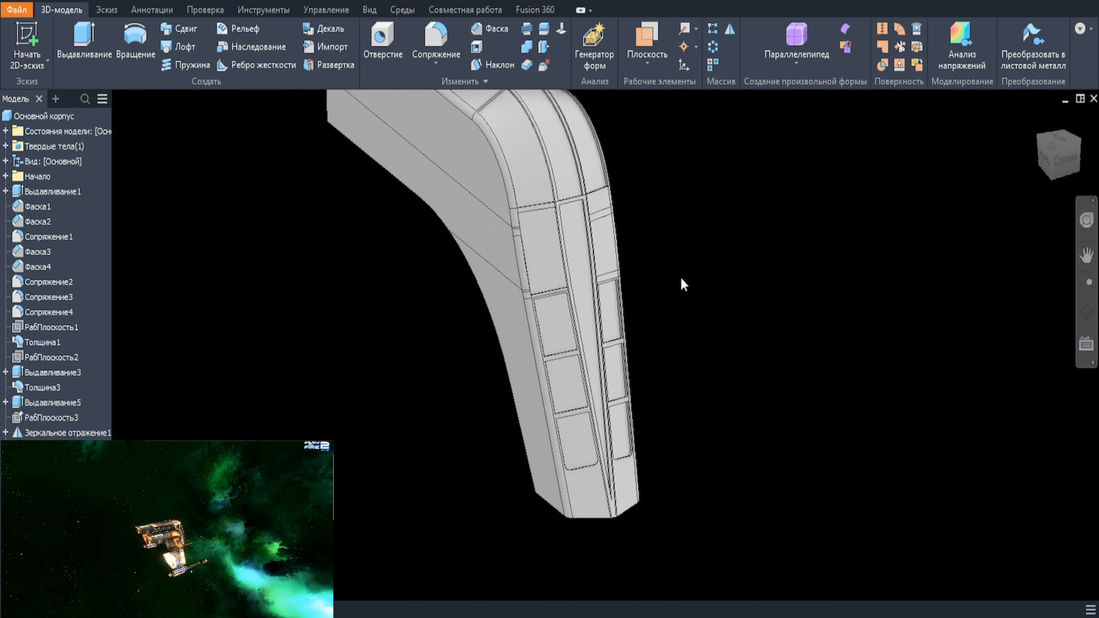
{"action": "middle_click_drag", "start_coordinate": [682, 304], "coordinate": [687, 336]}
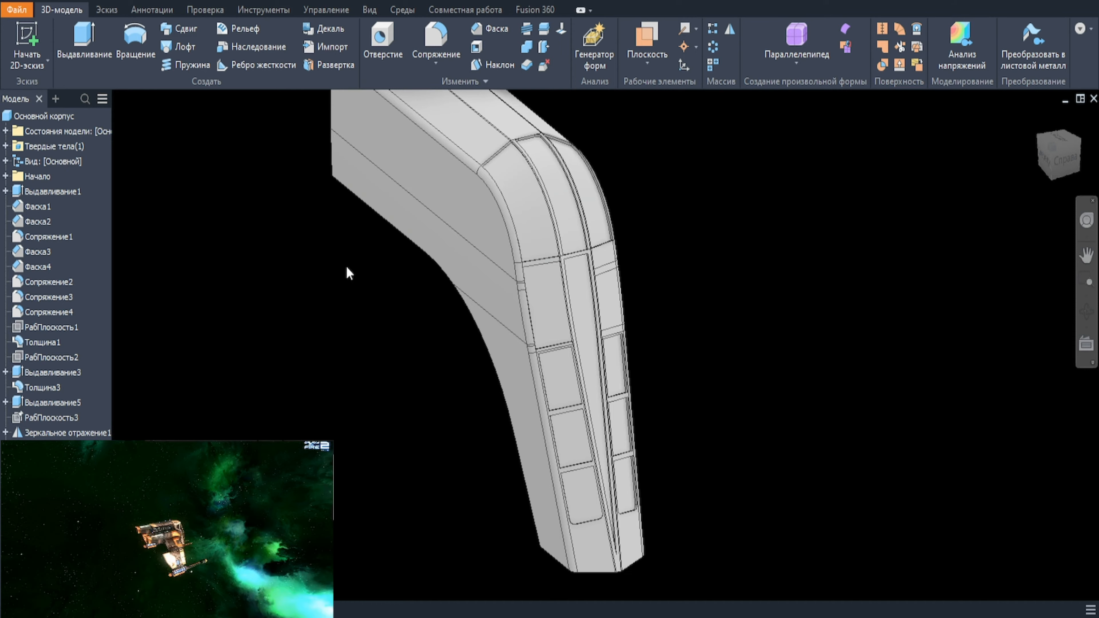
{"action": "scroll", "coordinate": [347, 268], "scroll_direction": "up", "scroll_amount": 1}
{"action": "left_click", "coordinate": [6, 176]}
{"action": "right_click", "coordinate": [50, 223]}
{"action": "left_click", "coordinate": [102, 318]}
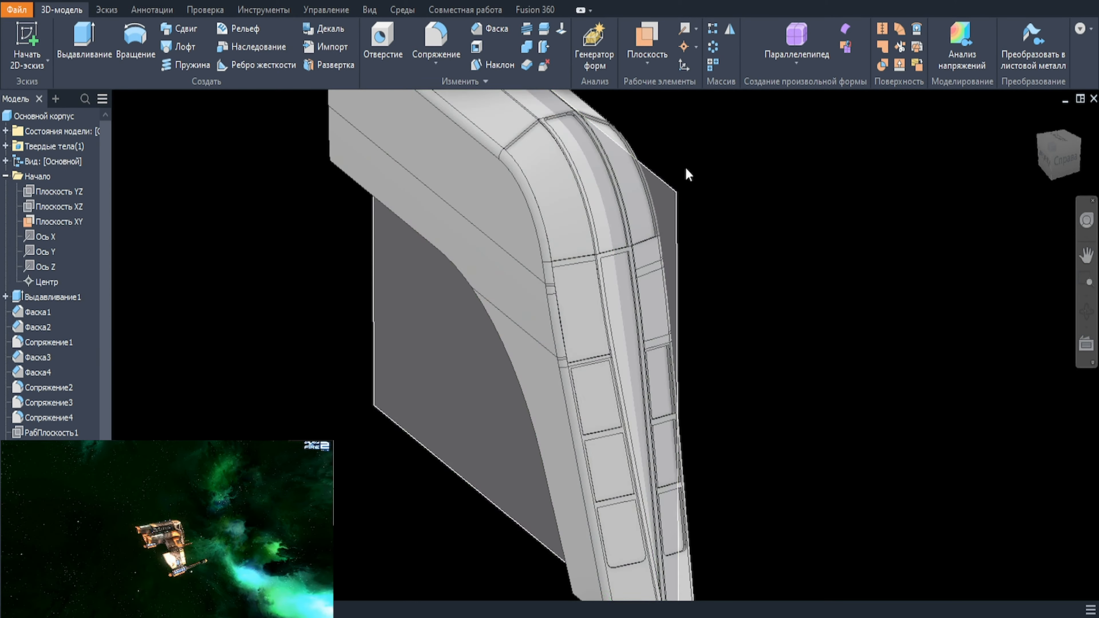
Step: Mirror the new upper panel recess about the XY plane and hide the plane again
{"action": "left_click", "coordinate": [730, 29]}
{"action": "left_click", "coordinate": [584, 307]}
{"action": "left_click", "coordinate": [160, 159]}
{"action": "left_click", "coordinate": [657, 176]}
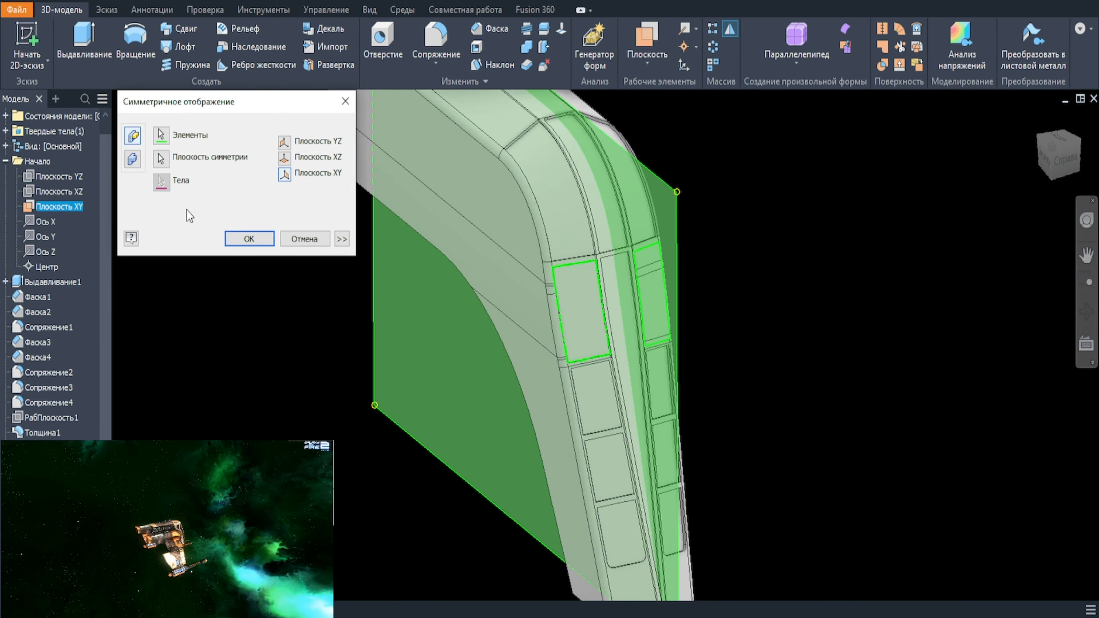
{"action": "left_click", "coordinate": [249, 240]}
{"action": "scroll", "coordinate": [642, 309], "scroll_direction": "up", "scroll_amount": 3}
{"action": "right_click", "coordinate": [54, 206]}
{"action": "left_click", "coordinate": [106, 301]}
Step: Chamfer both lower inner edges of the body along the straight part, bend and leg by 50 mm
{"action": "scroll", "coordinate": [711, 282], "scroll_direction": "down", "scroll_amount": 4}
{"action": "middle_click_drag", "start_coordinate": [714, 283], "coordinate": [904, 292], "text": "shift"}
{"action": "left_click", "coordinate": [467, 258]}
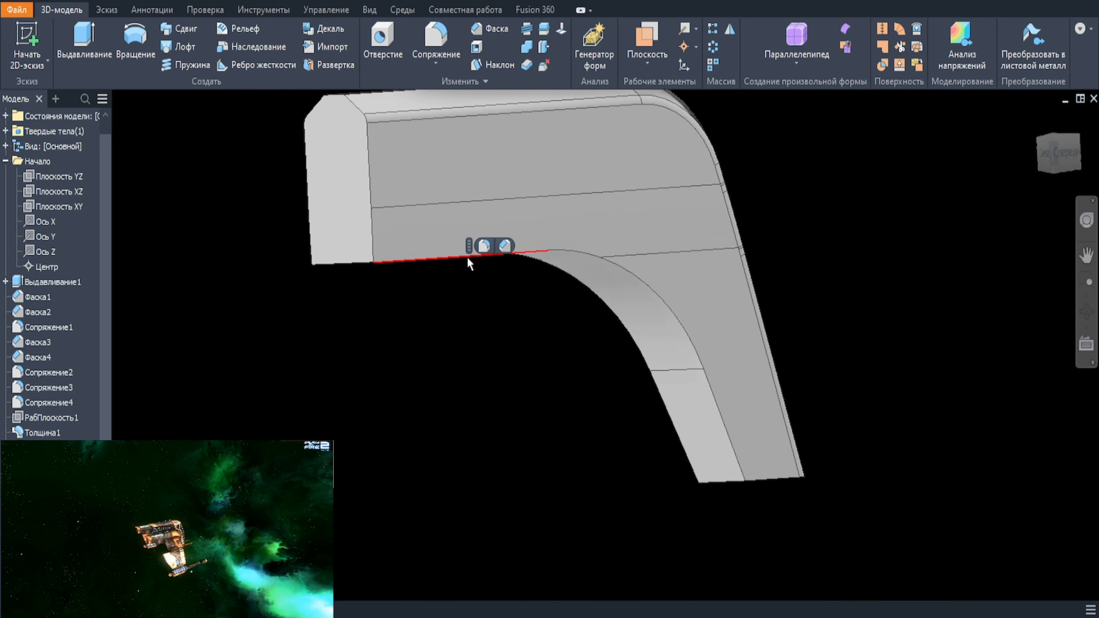
{"action": "left_click", "coordinate": [465, 256]}
{"action": "left_click", "coordinate": [478, 246]}
{"action": "scroll", "coordinate": [519, 269], "scroll_direction": "up", "scroll_amount": 1}
{"action": "middle_click_drag", "start_coordinate": [520, 268], "coordinate": [706, 337]}
{"action": "middle_click_drag", "start_coordinate": [437, 338], "coordinate": [545, 380], "text": "shift"}
{"action": "left_click", "coordinate": [517, 319]}
{"action": "key", "text": "BackSpace"}
{"action": "key", "text": "BackSpace"}
{"action": "type", "text": "50"}
{"action": "mouse_move", "coordinate": [750, 548]}
{"action": "middle_mouse_down", "text": "shift"}
{"action": "mouse_move", "coordinate": [648, 477]}
{"action": "mouse_move", "coordinate": [592, 463]}
{"action": "mouse_move", "coordinate": [575, 388]}
{"action": "middle_mouse_up", "text": "shift"}
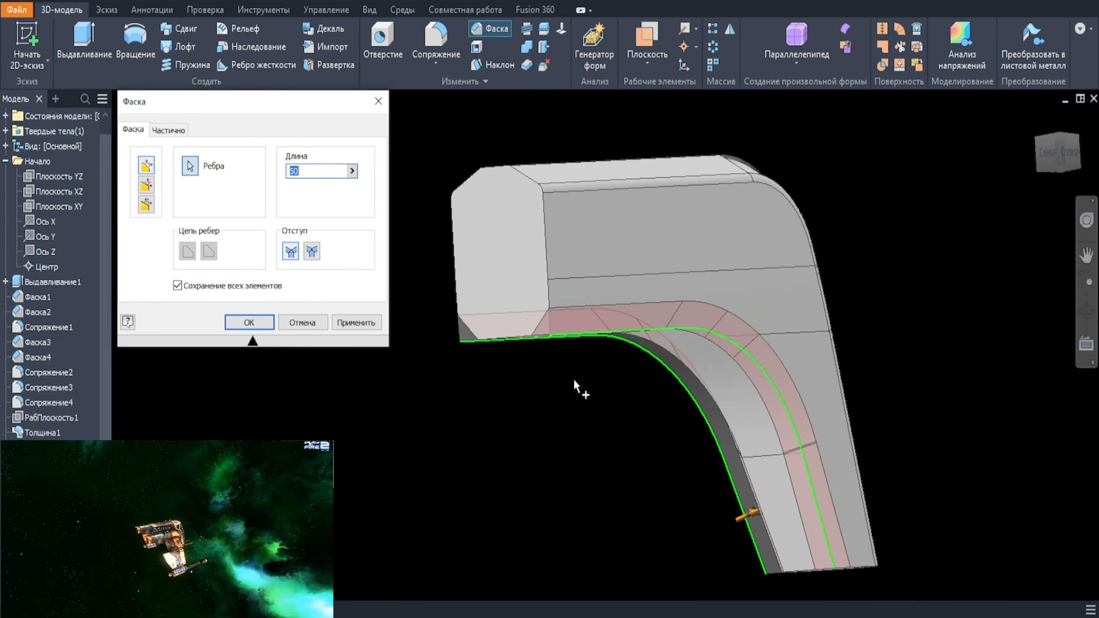
{"action": "left_click", "coordinate": [254, 323]}
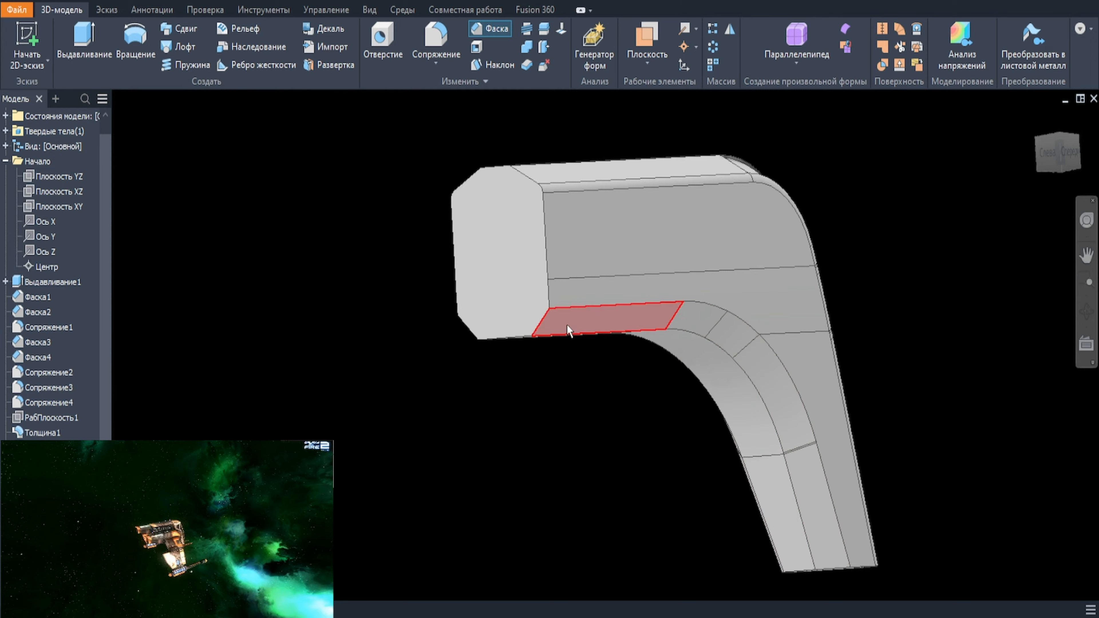
Step: Start a fillet on the chamfer edges along the body's inner side, trying radii of 50, 250, 200 and 190 mm
{"action": "left_click", "coordinate": [600, 334]}
{"action": "left_click", "coordinate": [622, 325]}
{"action": "middle_click_drag", "start_coordinate": [617, 402], "coordinate": [611, 331], "text": "shift"}
{"action": "left_click", "coordinate": [527, 288]}
{"action": "type", "text": "50"}
{"action": "scroll", "coordinate": [527, 288], "scroll_direction": "up", "scroll_amount": 2}
{"action": "type", "text": "250"}
{"action": "scroll", "coordinate": [511, 340], "scroll_direction": "up", "scroll_amount": 1}
{"action": "type", "text": "200"}
{"action": "key", "text": "BackSpace"}
{"action": "key", "text": "BackSpace"}
{"action": "key", "text": "BackSpace"}
{"action": "type", "text": "190"}
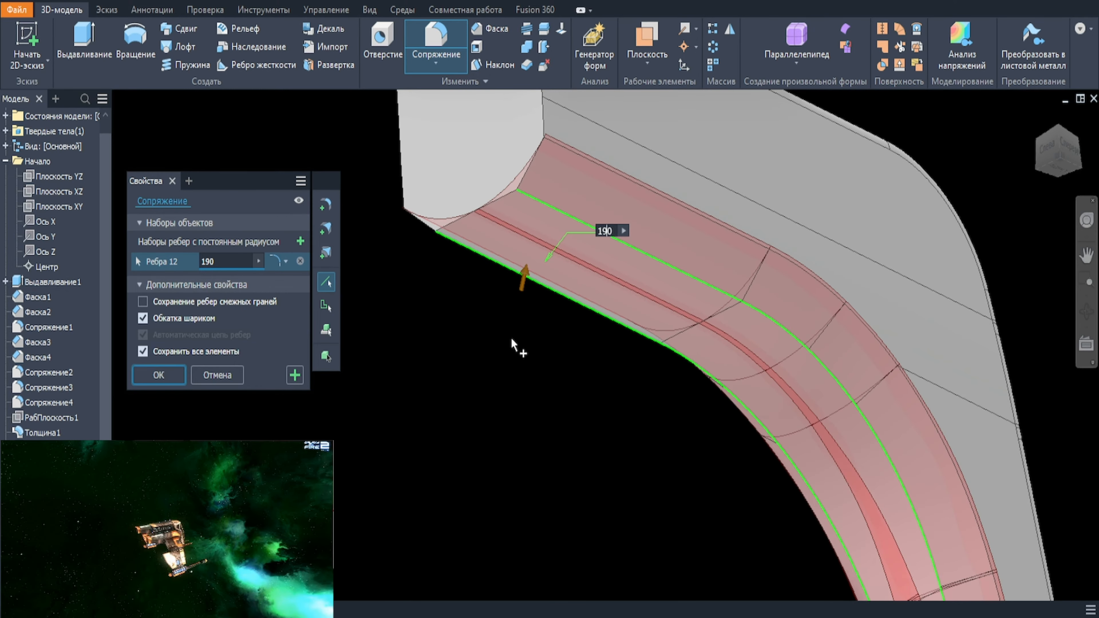
Step: Try smaller radii for the inner-side fillet, including 170 mm
{"action": "key", "text": "BackSpace"}
{"action": "type", "text": "8"}
{"action": "key", "text": "BackSpace"}
{"action": "type", "text": "7"}
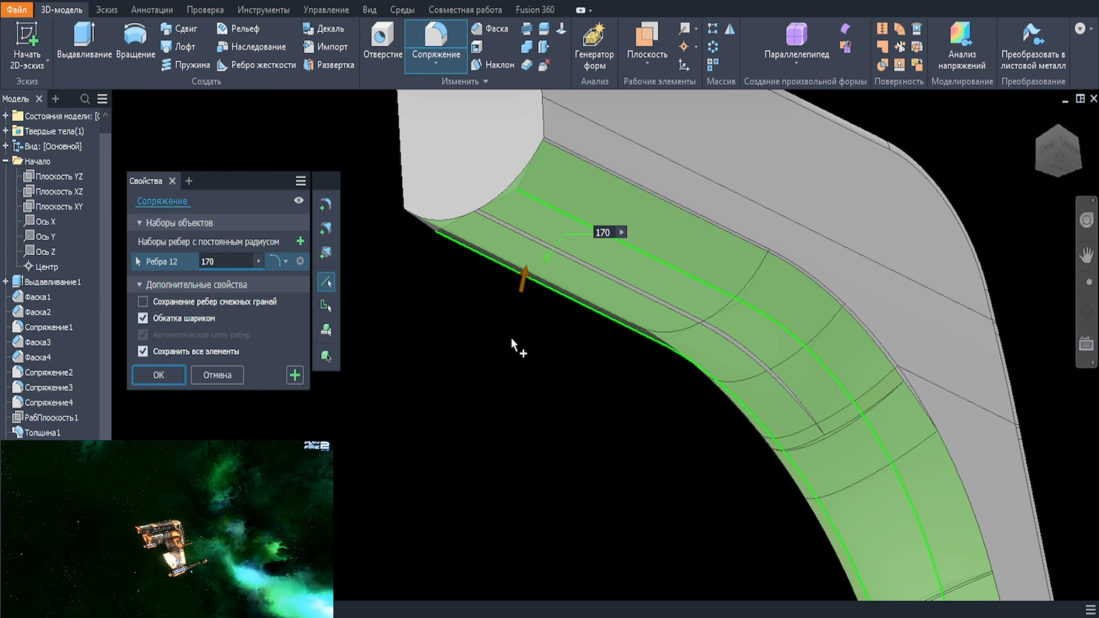
{"action": "key", "text": "BackSpace"}
{"action": "type", "text": "5"}
{"action": "key", "text": "BackSpace"}
{"action": "type", "text": "0"}
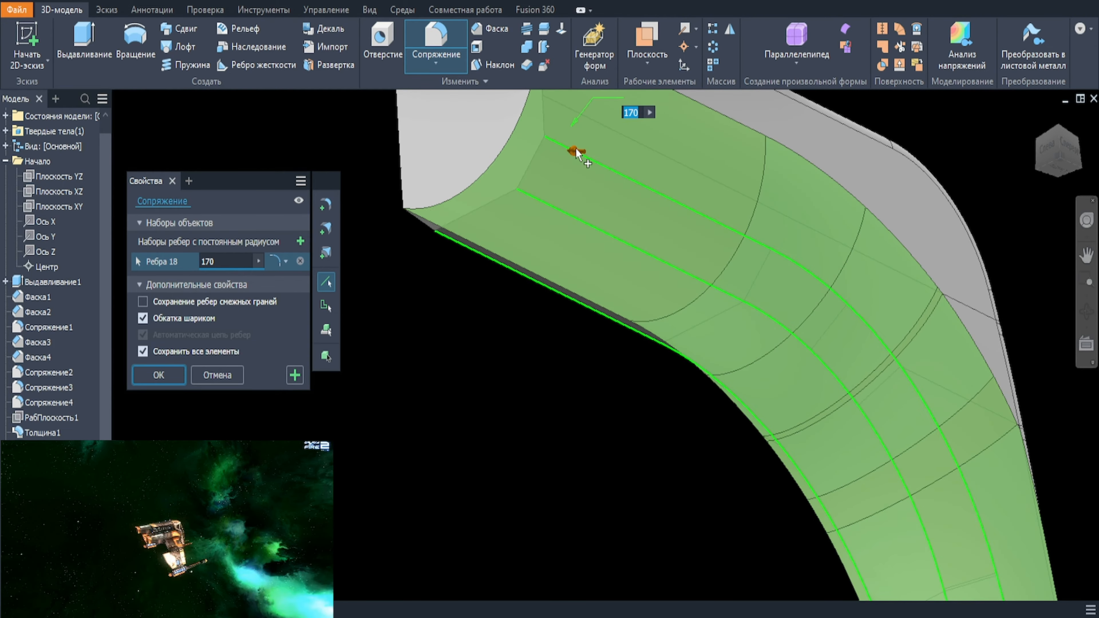
Step: Try adding the outer chamfer edge and a short end edge to the fillet with a 100 mm radius
{"action": "left_click", "coordinate": [591, 161], "text": "ctrl"}
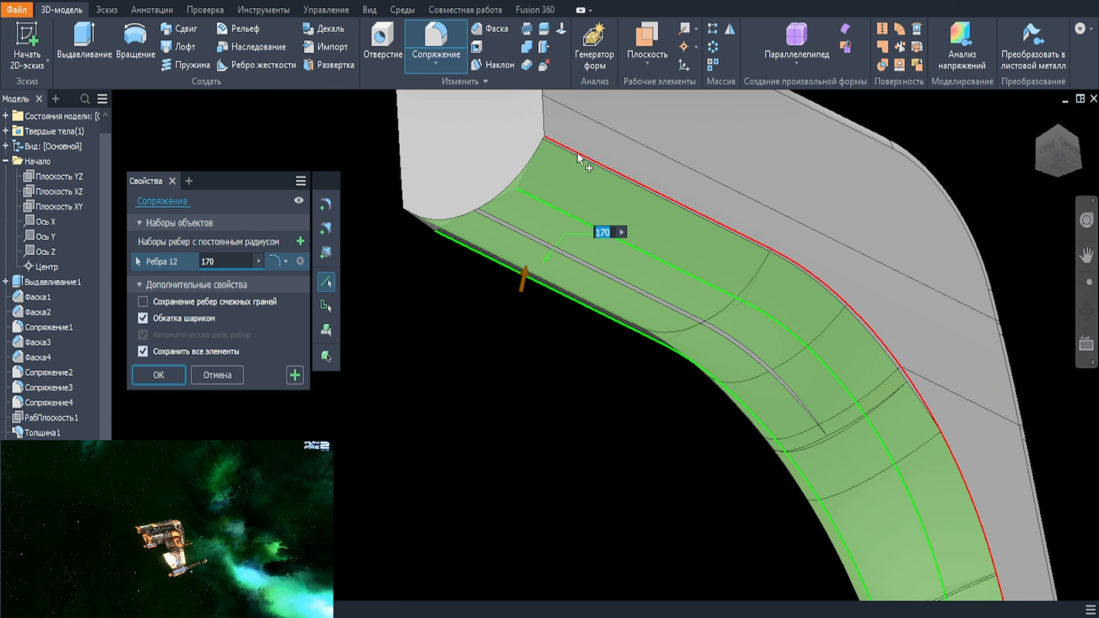
{"action": "left_click", "coordinate": [420, 223]}
{"action": "scroll", "coordinate": [524, 216], "scroll_direction": "down", "scroll_amount": 3}
{"action": "type", "text": "100"}
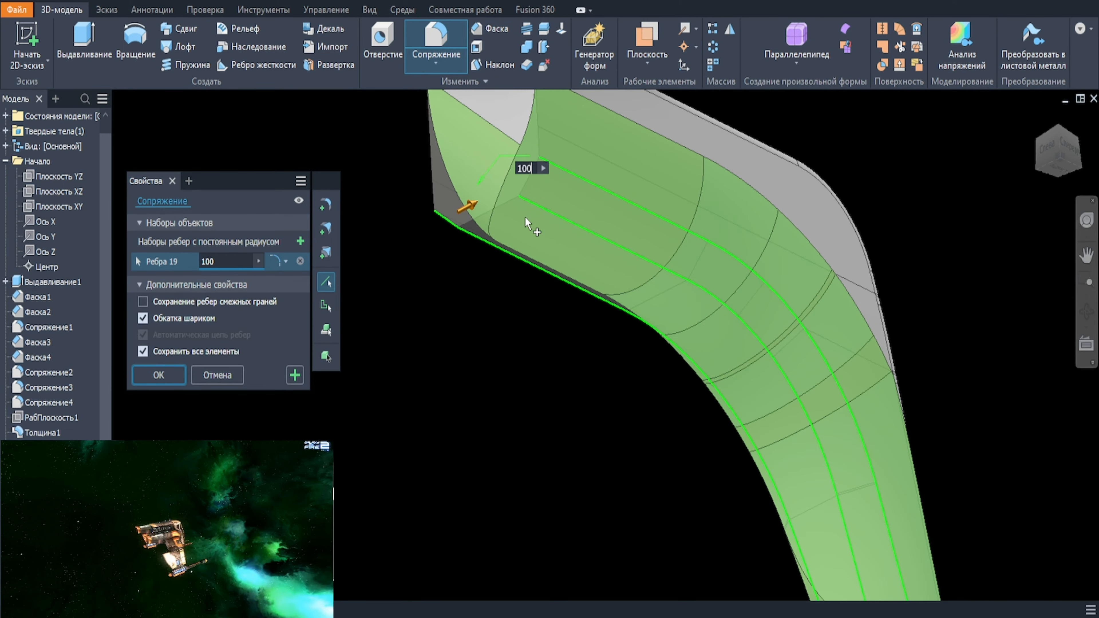
{"action": "middle_click_drag", "start_coordinate": [534, 282], "coordinate": [579, 301], "text": "shift"}
{"action": "left_click", "coordinate": [558, 299], "text": "ctrl"}
Step: Include the edges on both sides of the inner chamfers and apply the fillet with a 130 mm radius
{"action": "left_click", "coordinate": [569, 291]}
{"action": "middle_click_drag", "start_coordinate": [630, 365], "coordinate": [544, 396], "text": "shift"}
{"action": "type", "text": "15"}
{"action": "key", "text": "BackSpace"}
{"action": "type", "text": "40"}
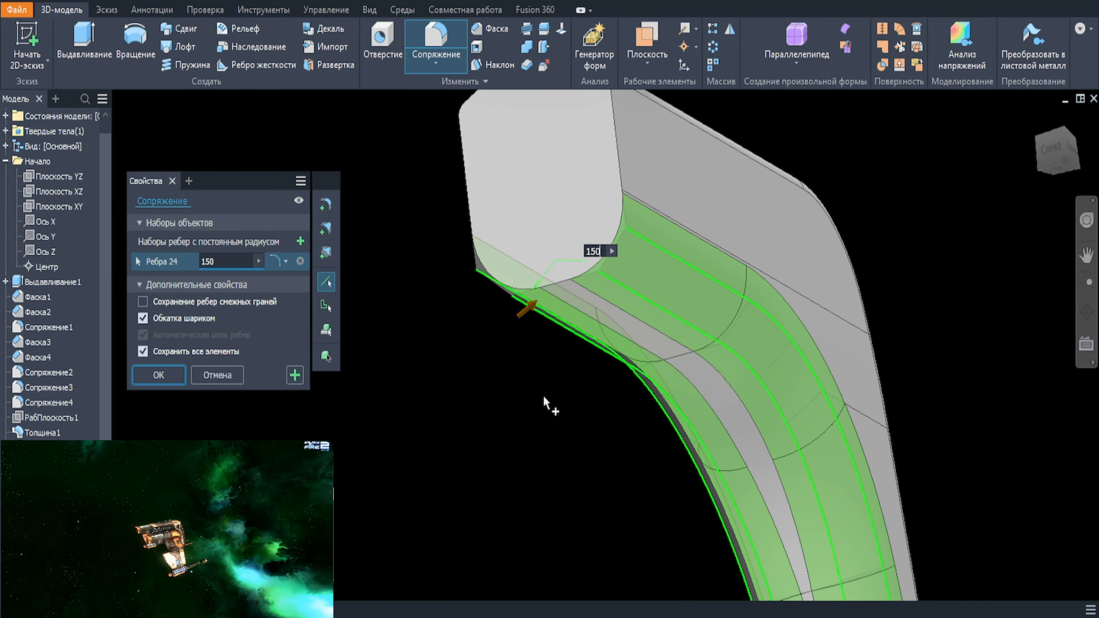
{"action": "key", "text": "BackSpace"}
{"action": "key", "text": "BackSpace"}
{"action": "type", "text": "30"}
{"action": "scroll", "coordinate": [500, 436], "scroll_direction": "down", "scroll_amount": 2}
{"action": "mouse_move", "coordinate": [500, 436]}
{"action": "middle_mouse_down", "text": "shift"}
{"action": "mouse_move", "coordinate": [537, 416]}
{"action": "mouse_move", "coordinate": [491, 282]}
{"action": "mouse_move", "coordinate": [658, 396]}
{"action": "mouse_move", "coordinate": [613, 380]}
{"action": "mouse_move", "coordinate": [738, 413]}
{"action": "mouse_move", "coordinate": [768, 289]}
{"action": "mouse_move", "coordinate": [758, 240]}
{"action": "mouse_move", "coordinate": [825, 405]}
{"action": "mouse_move", "coordinate": [872, 197]}
{"action": "mouse_move", "coordinate": [628, 303]}
{"action": "middle_mouse_up", "text": "shift"}
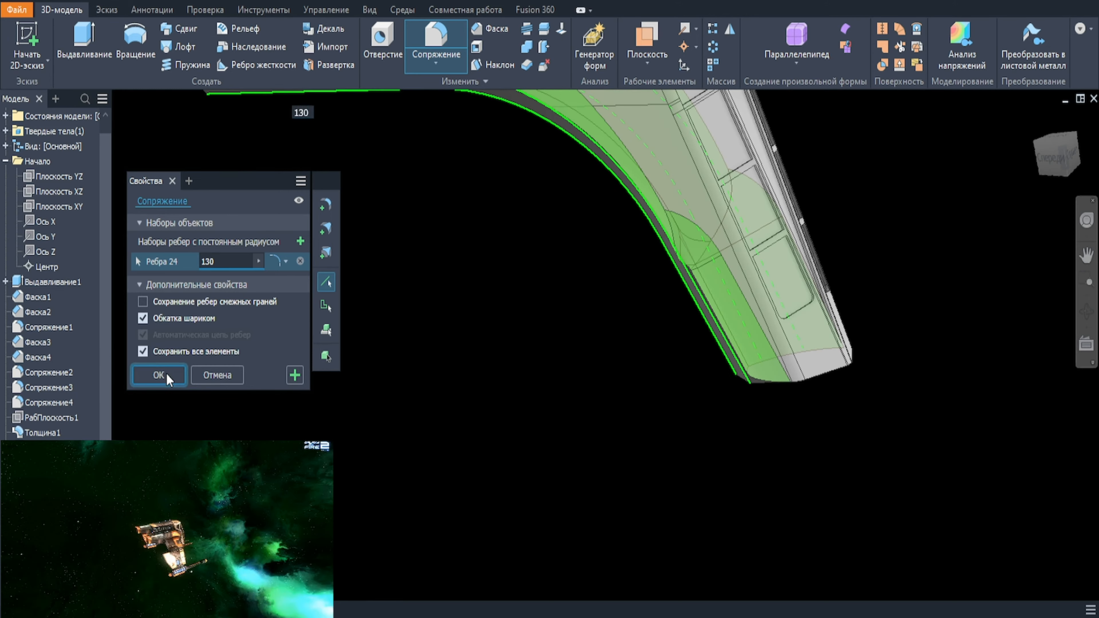
{"action": "scroll", "coordinate": [699, 315], "scroll_direction": "down", "scroll_amount": 2}
{"action": "middle_click_drag", "start_coordinate": [699, 315], "coordinate": [522, 326], "text": "shift"}
{"action": "scroll", "coordinate": [50, 563], "scroll_direction": "down", "scroll_amount": 1}
Step: Edit the inner-side fillet, setting its radius to 100 mm and removing the extra transverse edge from its selection
{"action": "double_click", "coordinate": [50, 568]}
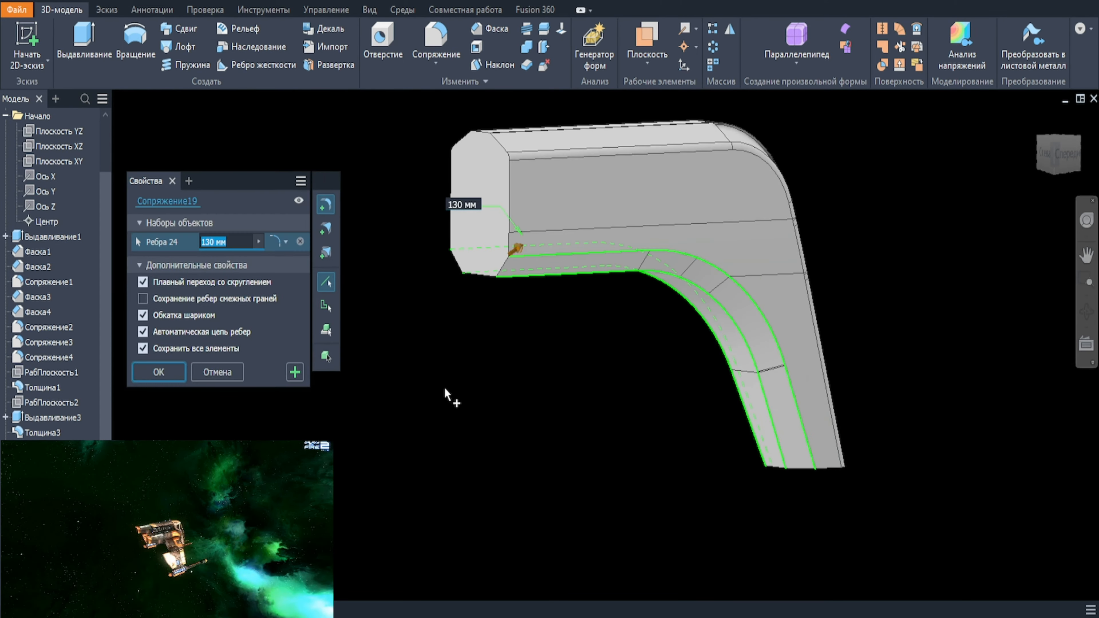
{"action": "scroll", "coordinate": [757, 359], "scroll_direction": "up", "scroll_amount": 5}
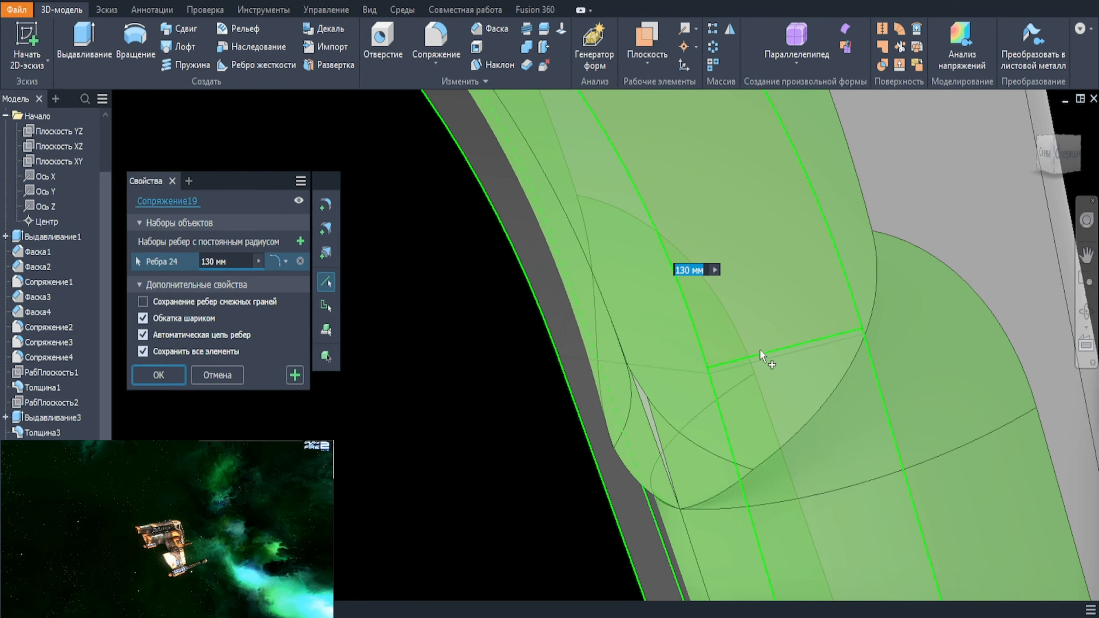
{"action": "left_click", "coordinate": [760, 350]}
{"action": "scroll", "coordinate": [766, 359], "scroll_direction": "down", "scroll_amount": 3}
{"action": "type", "text": "100"}
{"action": "scroll", "coordinate": [775, 372], "scroll_direction": "down", "scroll_amount": 3}
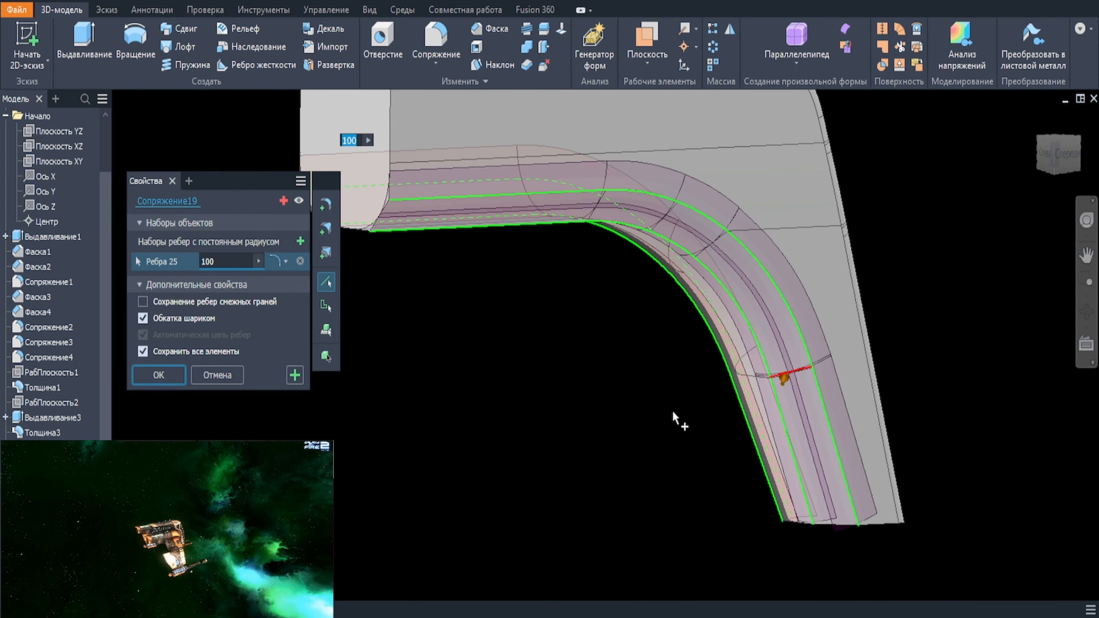
{"action": "left_click", "coordinate": [777, 380], "text": "ctrl"}
{"action": "mouse_move", "coordinate": [689, 393]}
{"action": "middle_mouse_down", "text": "shift"}
{"action": "mouse_move", "coordinate": [835, 449]}
{"action": "mouse_move", "coordinate": [795, 456]}
{"action": "mouse_move", "coordinate": [837, 552]}
{"action": "mouse_move", "coordinate": [747, 515]}
{"action": "middle_mouse_up", "text": "shift"}
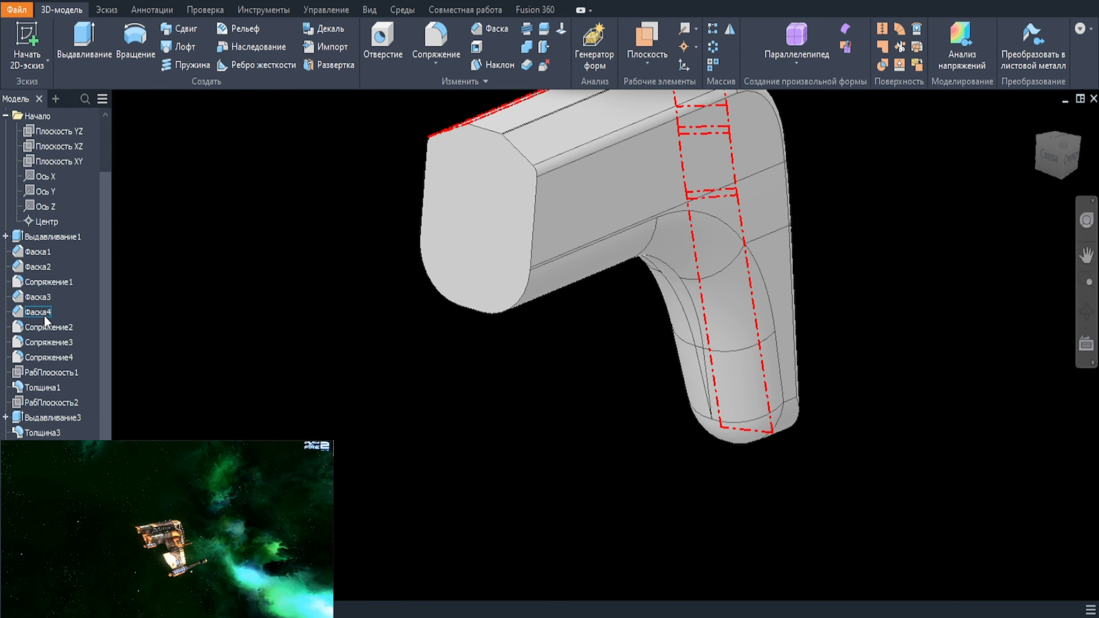
{"action": "left_click", "coordinate": [50, 358]}
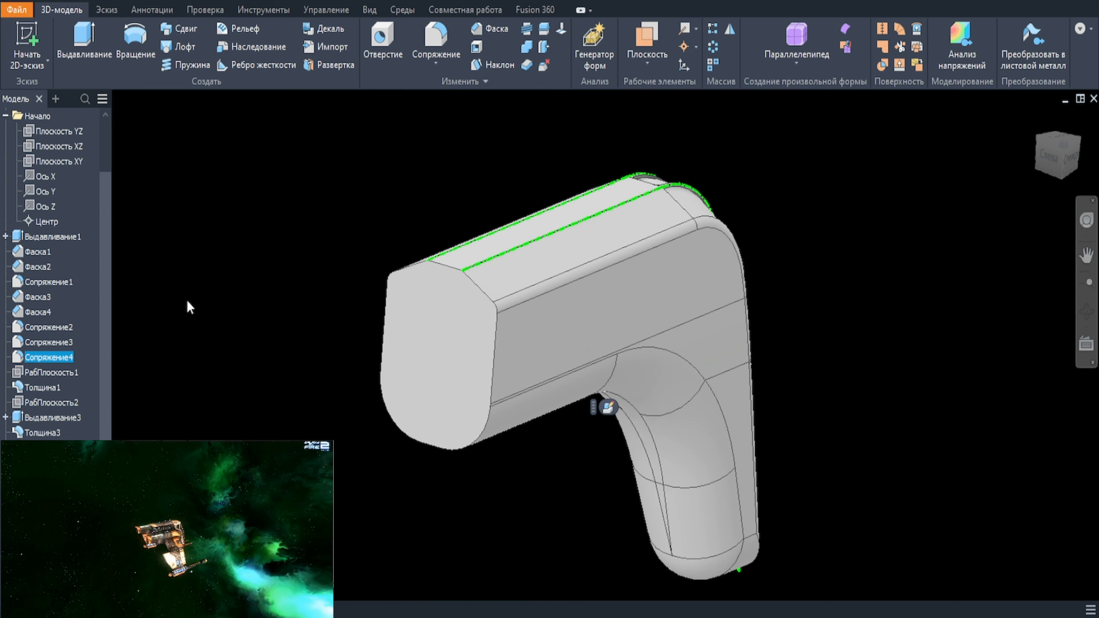
{"action": "left_click", "coordinate": [199, 316]}
{"action": "right_click", "coordinate": [48, 163]}
{"action": "left_click", "coordinate": [83, 209]}
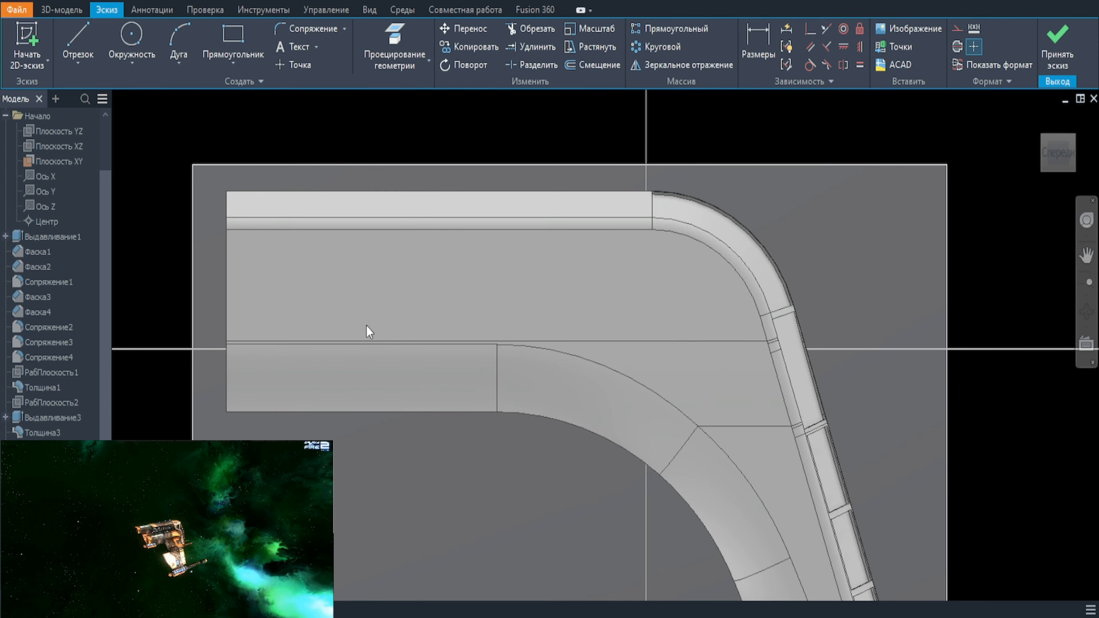
{"action": "key", "text": "ctrl+z"}
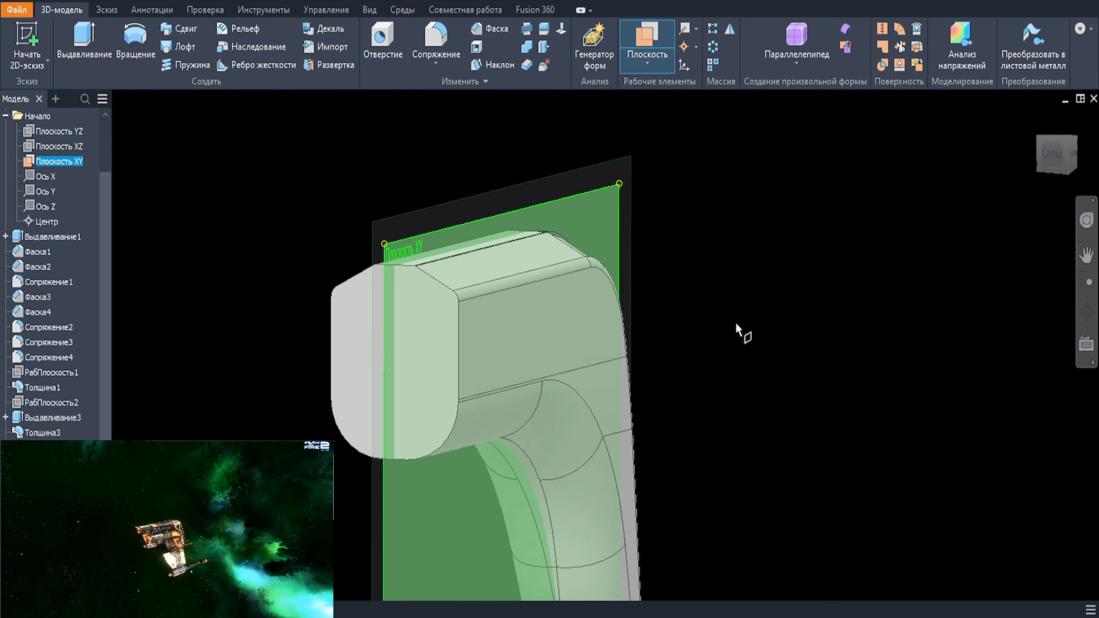
{"action": "key", "text": "Escape"}
Step: Show the XY origin plane and create a tilted work plane running lengthwise through the body
{"action": "right_click", "coordinate": [66, 148]}
{"action": "left_click", "coordinate": [102, 253]}
{"action": "middle_click_drag", "start_coordinate": [726, 306], "coordinate": [724, 368], "text": "shift"}
{"action": "left_click", "coordinate": [645, 41]}
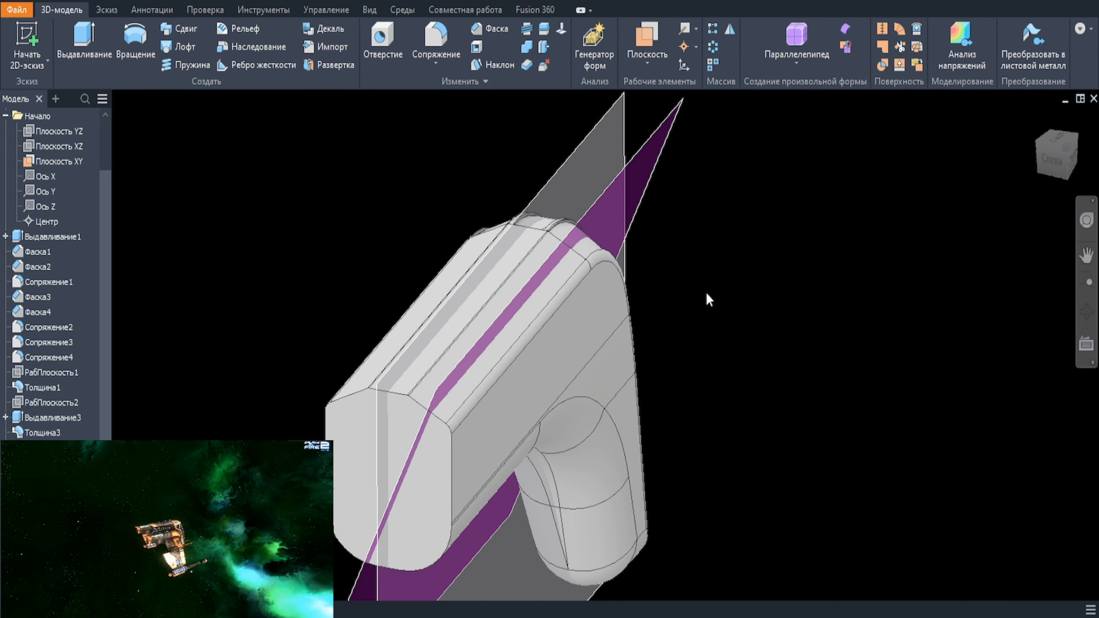
Step: Create a work plane midway between the XY plane and the tilted work plane
{"action": "left_click", "coordinate": [647, 43]}
{"action": "left_click", "coordinate": [579, 153]}
{"action": "left_click", "coordinate": [667, 115]}
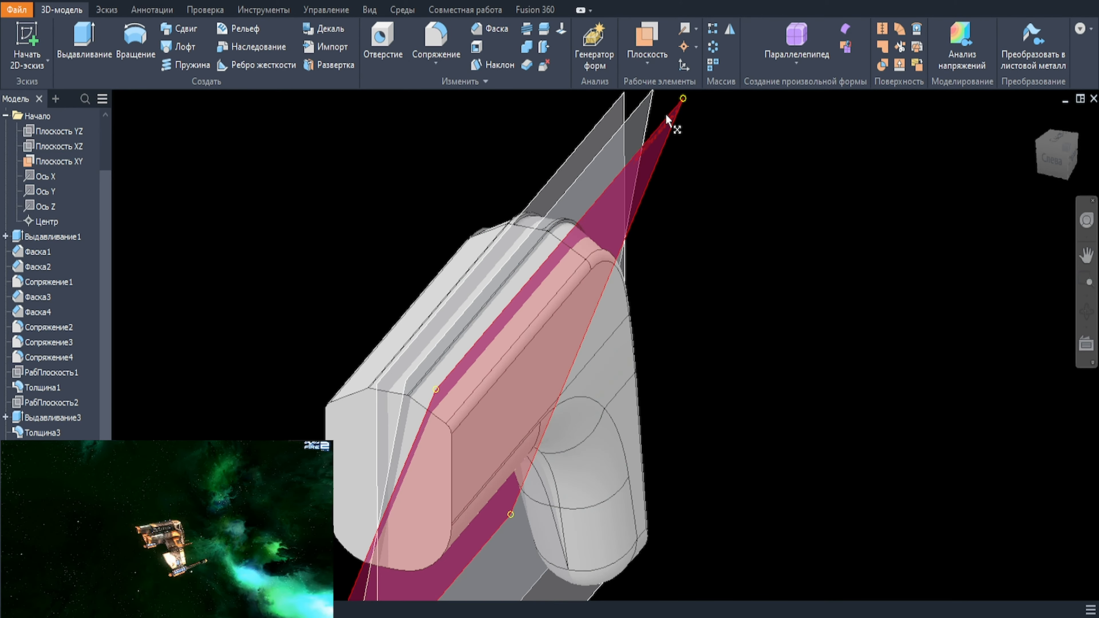
{"action": "left_click", "coordinate": [656, 112]}
{"action": "key", "text": "s"}
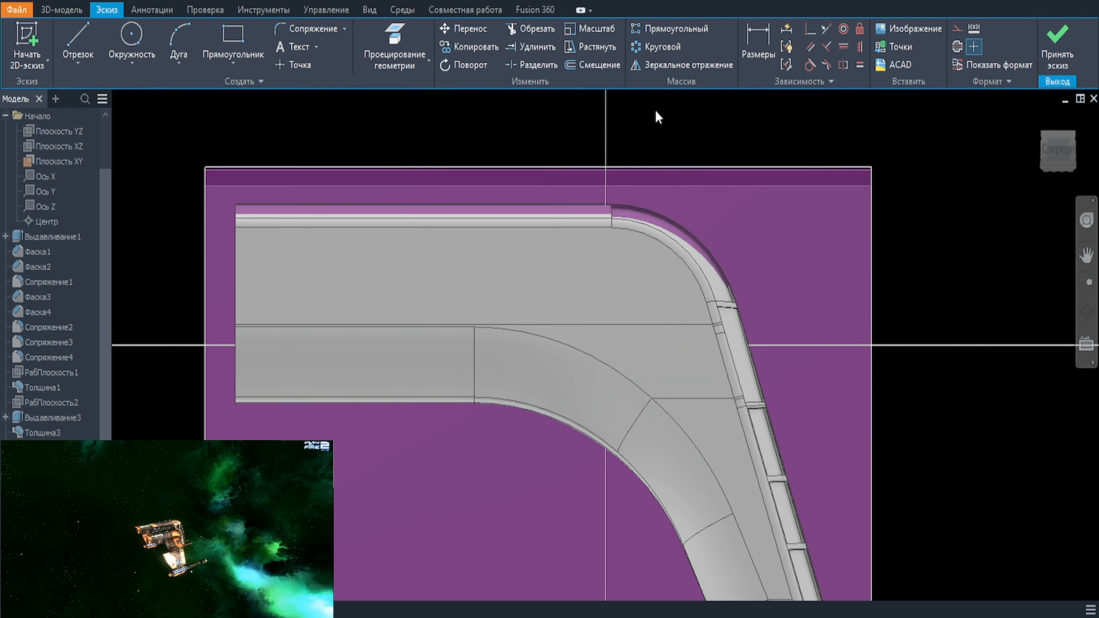
{"action": "key", "text": "ctrl+z"}
Step: Remove the surplus tilted work plane and the XY origin plane from view, keeping one lengthwise work plane
{"action": "middle_click_drag", "start_coordinate": [787, 169], "coordinate": [810, 245], "text": "shift"}
{"action": "left_click", "coordinate": [808, 191]}
{"action": "key", "text": "Delete"}
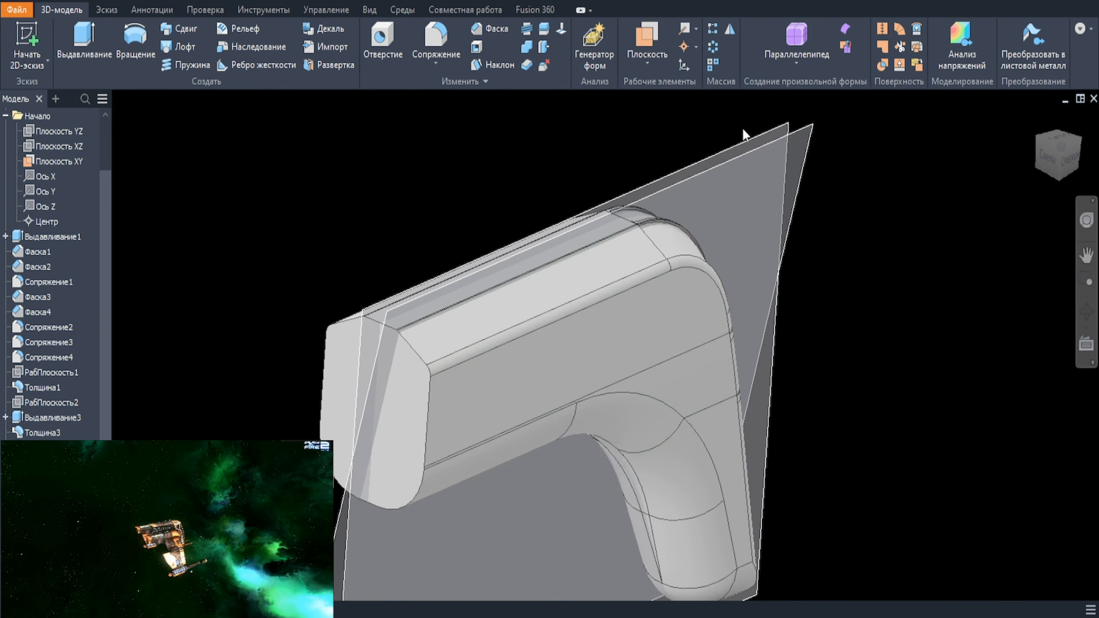
{"action": "left_click", "coordinate": [743, 128]}
{"action": "key", "text": "Delete"}
Step: Start a sketch on the remaining work plane and draw a long horizontal rectangle about 130 mm high on the body's straight section
{"action": "left_click", "coordinate": [792, 136]}
{"action": "left_click", "coordinate": [801, 126]}
{"action": "key", "text": "r"}
{"action": "left_click", "coordinate": [290, 267]}
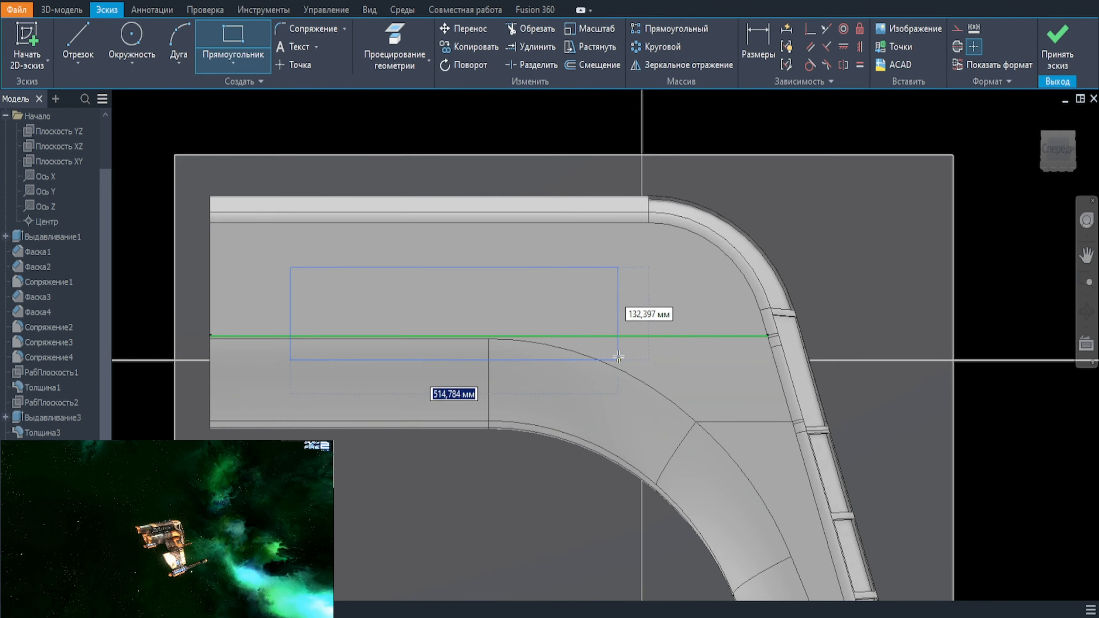
{"action": "left_click", "coordinate": [658, 358]}
{"action": "key", "text": "Escape"}
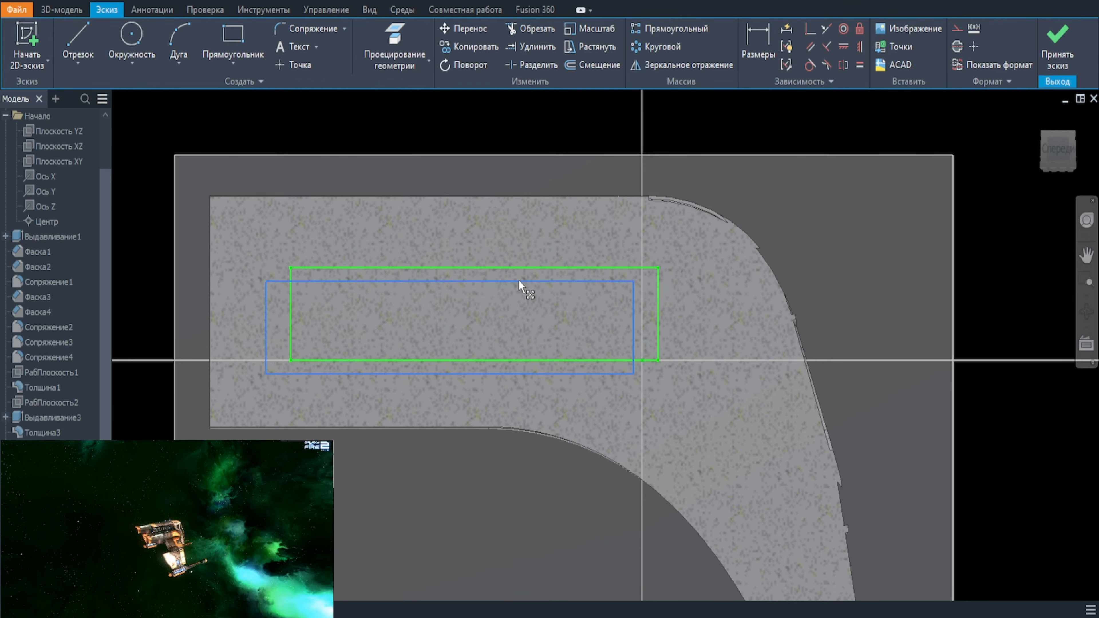
Step: Draw a 50 mm circle inside the end of the rectangle nearest the bend and make it tangent to the short side
{"action": "scroll", "coordinate": [521, 180], "scroll_direction": "up", "scroll_amount": 1}
{"action": "left_click", "coordinate": [132, 43]}
{"action": "left_click", "coordinate": [630, 364]}
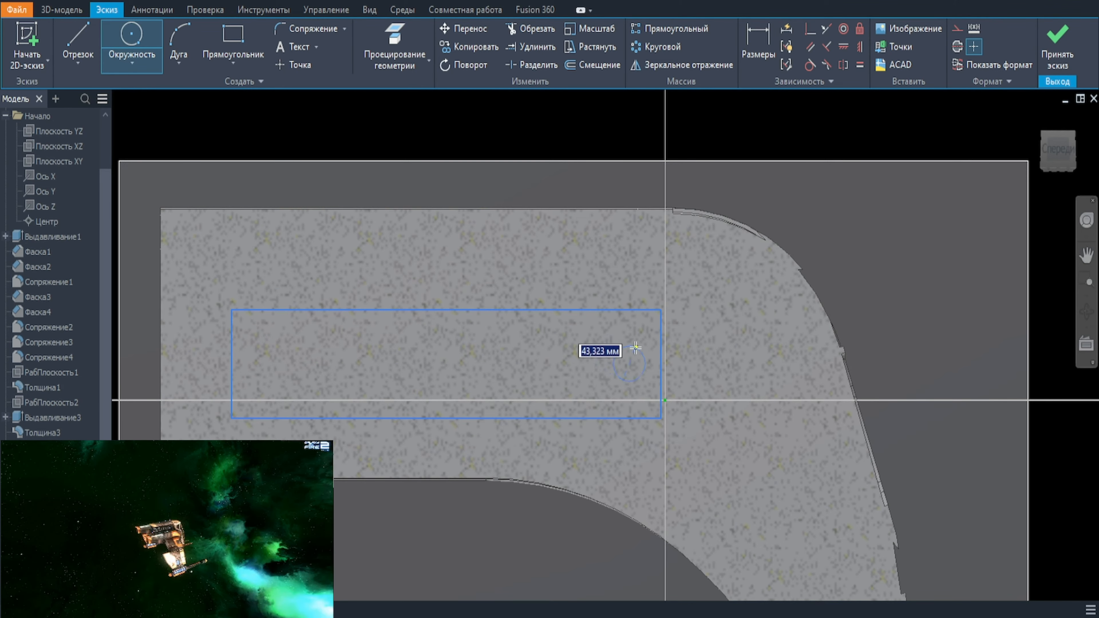
{"action": "scroll", "coordinate": [636, 348], "scroll_direction": "up", "scroll_amount": 2}
{"action": "left_click", "coordinate": [810, 65]}
{"action": "left_click", "coordinate": [652, 366]}
{"action": "key", "text": "Escape"}
{"action": "scroll", "coordinate": [722, 354], "scroll_direction": "down", "scroll_amount": 1}
Step: Draw an arc from the rectangle's upper edge to the circle and make it tangent to the adjoining geometry
{"action": "key", "text": "a"}
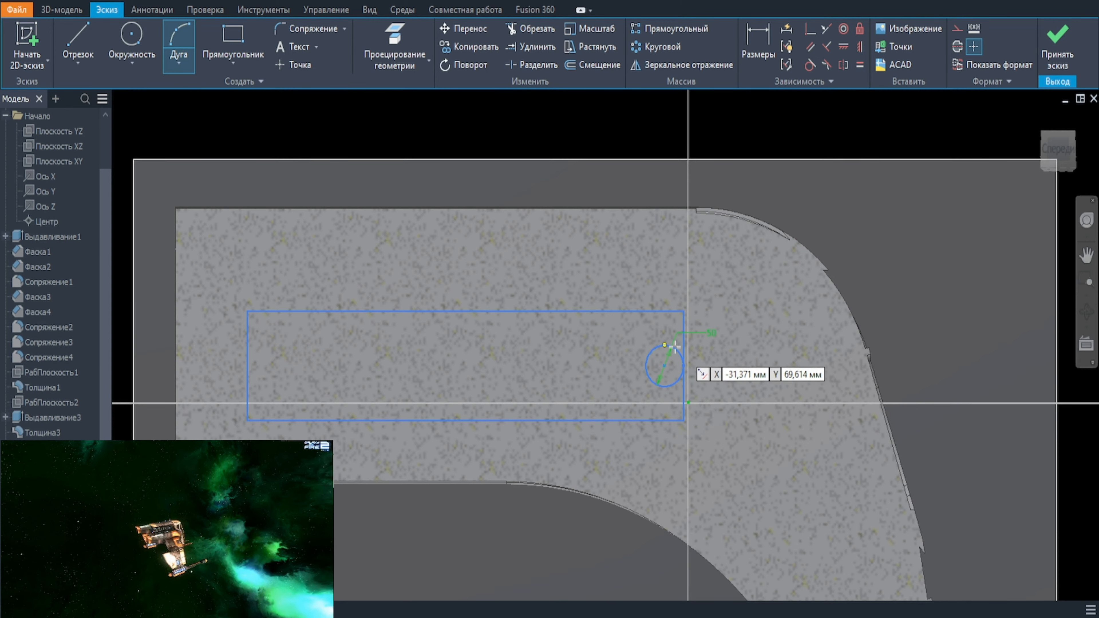
{"action": "scroll", "coordinate": [674, 346], "scroll_direction": "up", "scroll_amount": 3}
{"action": "left_click", "coordinate": [682, 357]}
{"action": "left_click", "coordinate": [351, 269]}
{"action": "left_click", "coordinate": [500, 297]}
{"action": "left_click", "coordinate": [810, 65]}
{"action": "left_click", "coordinate": [627, 353]}
{"action": "left_click", "coordinate": [403, 277]}
{"action": "left_click", "coordinate": [408, 268]}
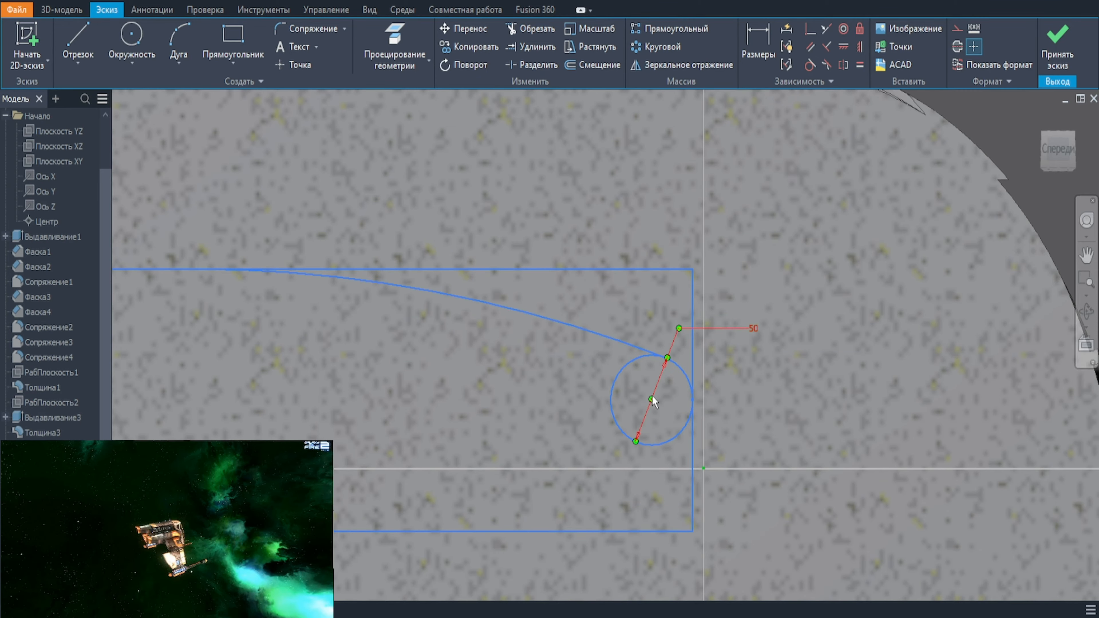
Step: Draw a matching arc from the circle down to the rectangle's lower edge
{"action": "scroll", "coordinate": [728, 412], "scroll_direction": "down", "scroll_amount": 4}
{"action": "scroll", "coordinate": [728, 411], "scroll_direction": "up", "scroll_amount": 1}
{"action": "middle_click_drag", "start_coordinate": [727, 411], "coordinate": [860, 360]}
{"action": "key", "text": "a"}
{"action": "left_click", "coordinate": [832, 359]}
{"action": "left_click", "coordinate": [546, 420]}
{"action": "left_click", "coordinate": [837, 344]}
{"action": "key", "text": "Escape"}
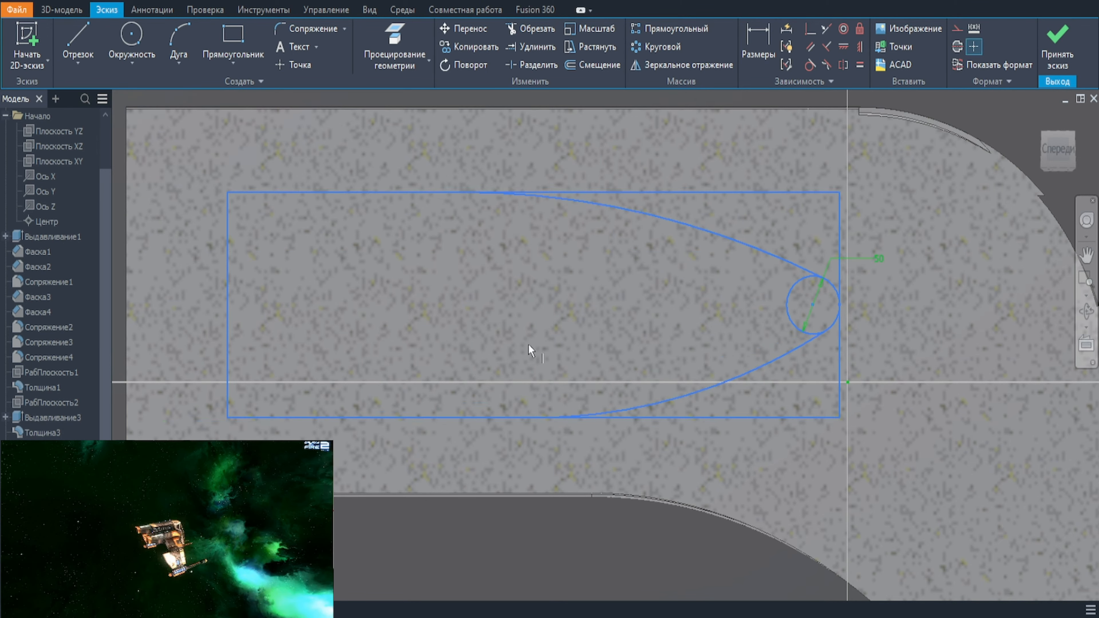
Step: Make the two arcs equal and set the end circle's diameter to 70 mm
{"action": "scroll", "coordinate": [594, 319], "scroll_direction": "down", "scroll_amount": 2}
{"action": "mouse_move", "coordinate": [857, 469]}
{"action": "left_mouse_down"}
{"action": "mouse_move", "coordinate": [180, 198]}
{"action": "mouse_move", "coordinate": [191, 226]}
{"action": "mouse_move", "coordinate": [279, 241]}
{"action": "mouse_move", "coordinate": [148, 202]}
{"action": "left_mouse_up"}
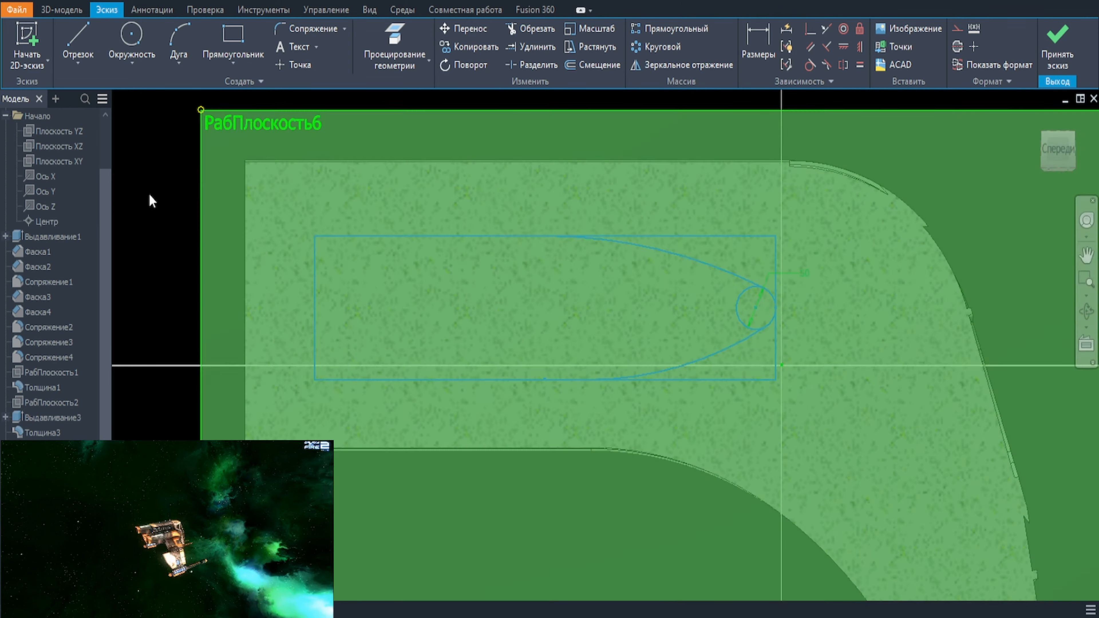
{"action": "key", "text": "ctrl+z"}
{"action": "key", "text": "="}
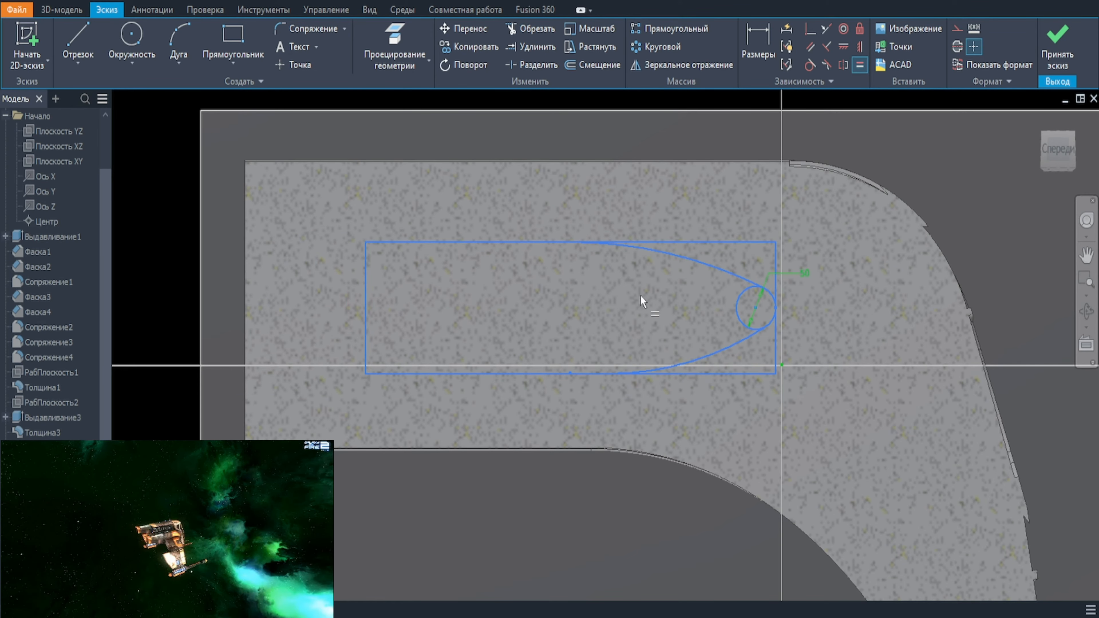
{"action": "double_click", "coordinate": [804, 273]}
{"action": "type", "text": "70"}
{"action": "key", "text": "Return"}
Step: Stretch the rectangle away from the bend and dimension its height at 150 mm
{"action": "mouse_move", "coordinate": [199, 193]}
{"action": "left_mouse_down"}
{"action": "mouse_move", "coordinate": [410, 221]}
{"action": "mouse_move", "coordinate": [434, 242]}
{"action": "mouse_move", "coordinate": [317, 237]}
{"action": "left_mouse_up"}
{"action": "left_click", "coordinate": [341, 237]}
{"action": "left_click", "coordinate": [329, 387]}
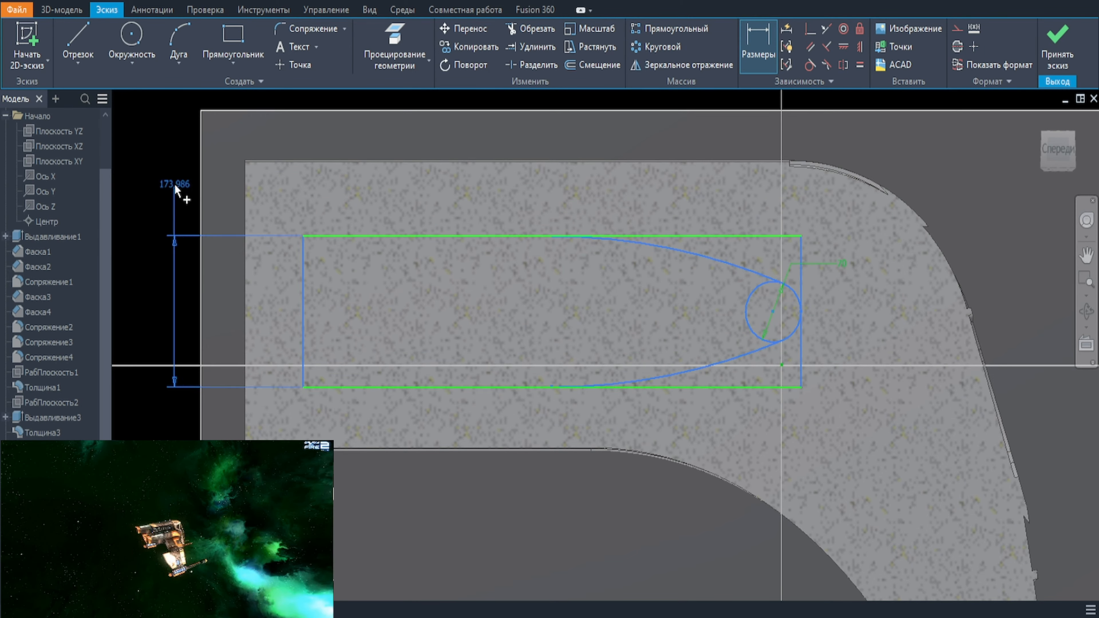
{"action": "left_click", "coordinate": [173, 187]}
{"action": "type", "text": "18050"}
{"action": "key", "text": "Return"}
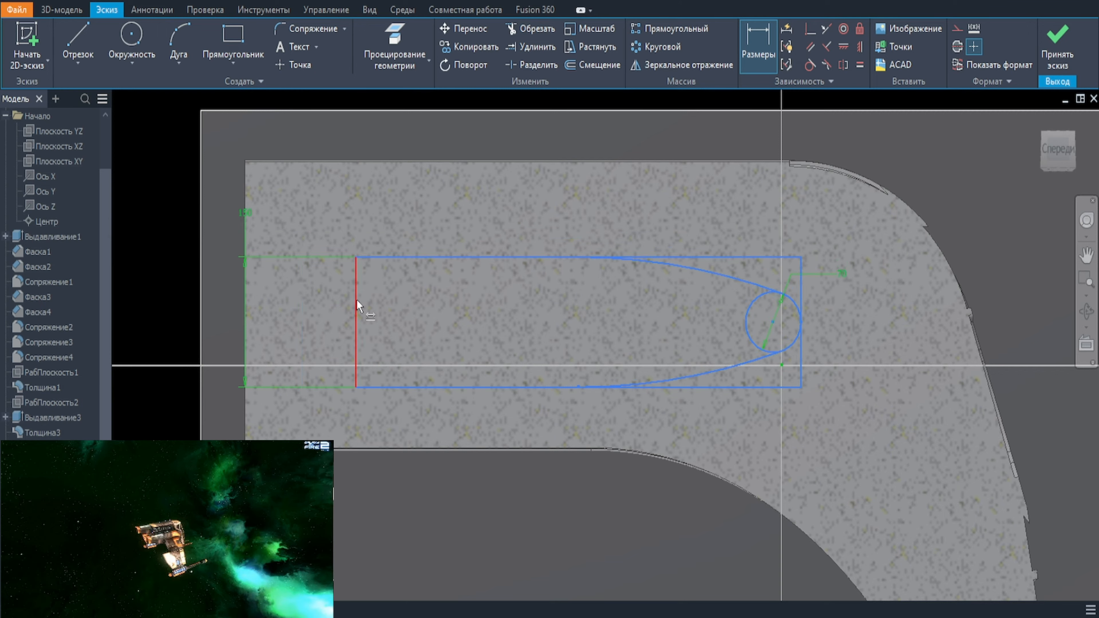
Step: Dimension the rectangle's length at 550 mm
{"action": "left_click", "coordinate": [139, 191]}
{"action": "type", "text": "550"}
{"action": "key", "text": "Return"}
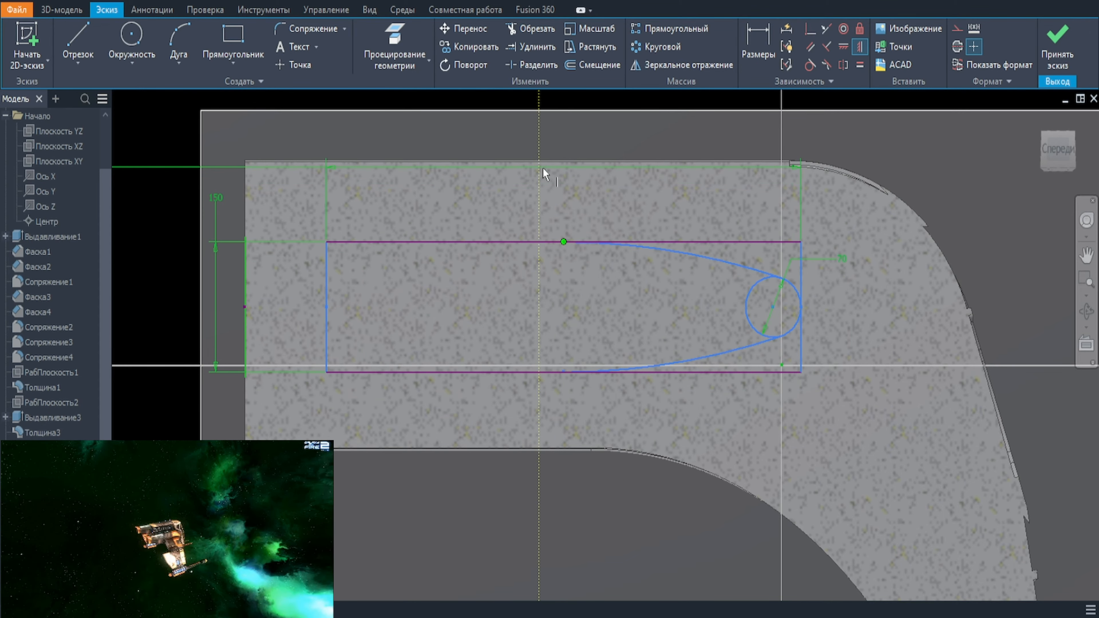
Step: Try to align the midpoint of the rectangle's upper edge vertically with the body's upper edge
{"action": "left_click", "coordinate": [520, 161]}
{"action": "key", "text": "Escape"}
{"action": "key", "text": "ctrl+z"}
{"action": "left_click_drag", "start_coordinate": [801, 349], "coordinate": [803, 341]}
{"action": "key", "text": "l"}
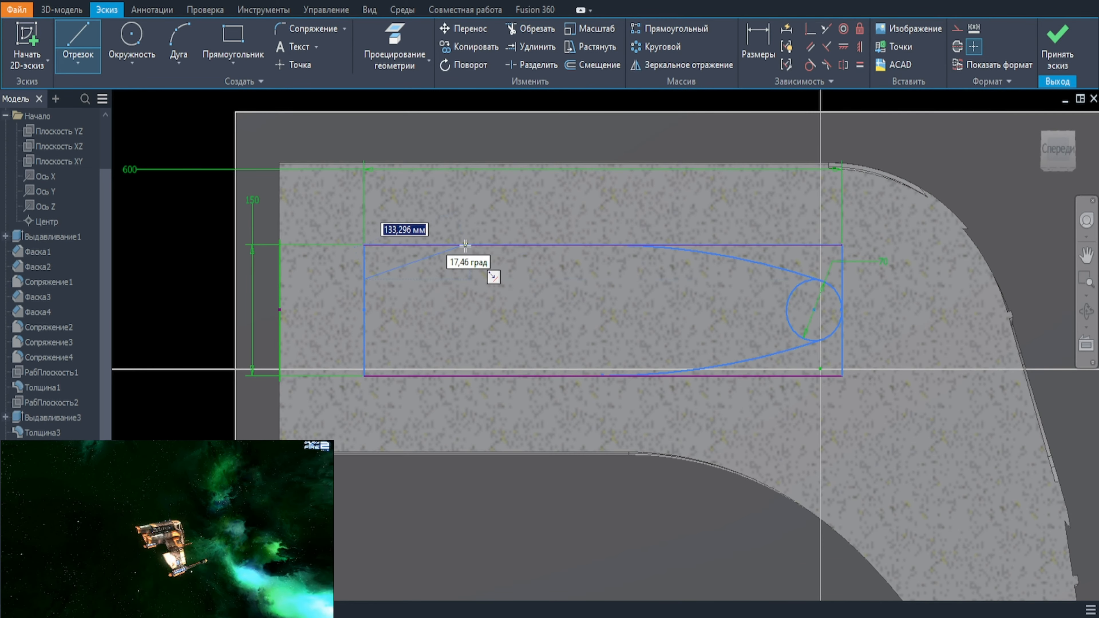
{"action": "key", "text": "Escape"}
{"action": "scroll", "coordinate": [489, 260], "scroll_direction": "down", "scroll_amount": 2}
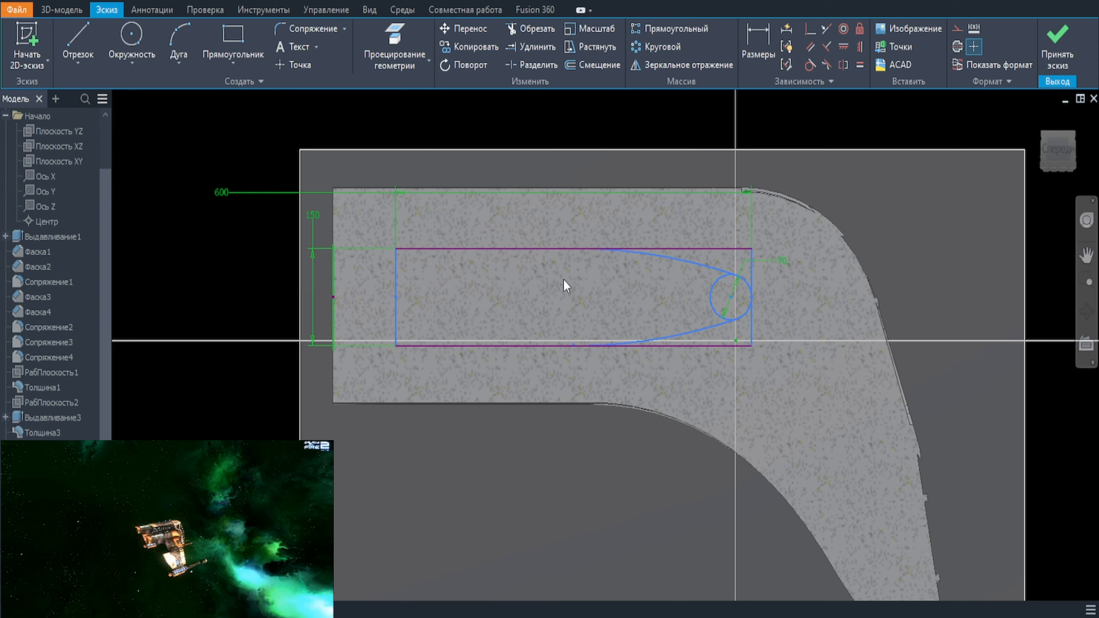
Step: Try to extrude the two rounded profile regions about 314 mm outward from the body
{"action": "key", "text": "e"}
{"action": "left_click", "coordinate": [476, 345]}
{"action": "left_click_drag", "start_coordinate": [474, 343], "coordinate": [589, 415]}
{"action": "middle_click_drag", "start_coordinate": [773, 431], "coordinate": [831, 412], "text": "shift"}
{"action": "left_click_drag", "start_coordinate": [707, 409], "coordinate": [738, 419]}
{"action": "mouse_move", "coordinate": [742, 422]}
{"action": "middle_mouse_down", "text": "shift"}
{"action": "mouse_move", "coordinate": [567, 418]}
{"action": "mouse_move", "coordinate": [675, 385]}
{"action": "middle_mouse_up", "text": "shift"}
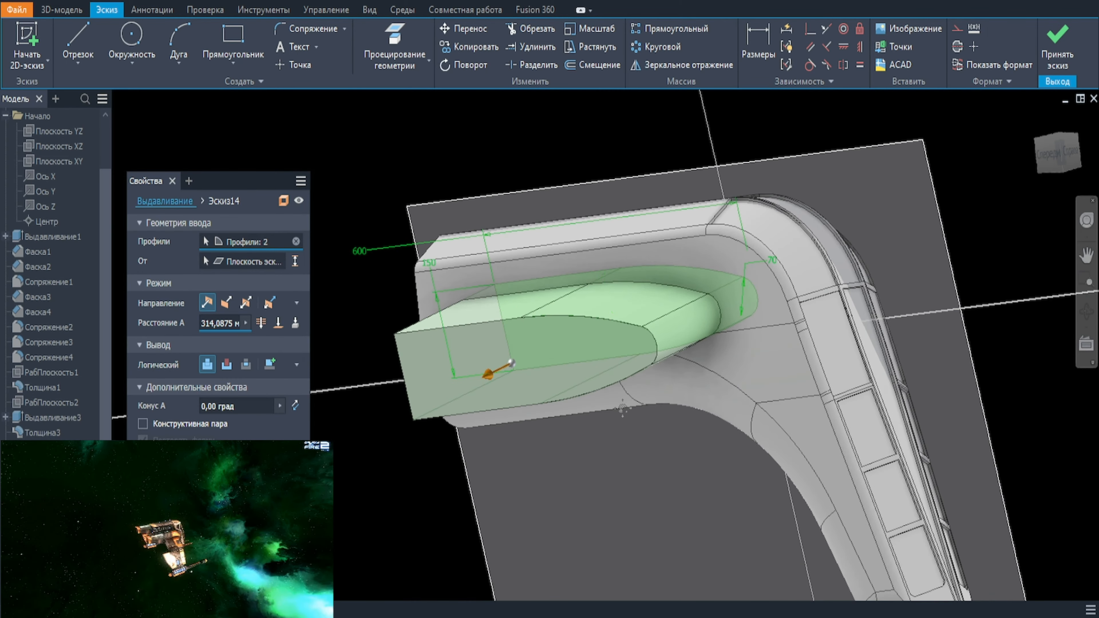
{"action": "key", "text": "Return"}
Step: Set the profile rectangle's height to 130 mm
{"action": "double_click", "coordinate": [430, 264]}
{"action": "type", "text": "130"}
{"action": "key", "text": "Return"}
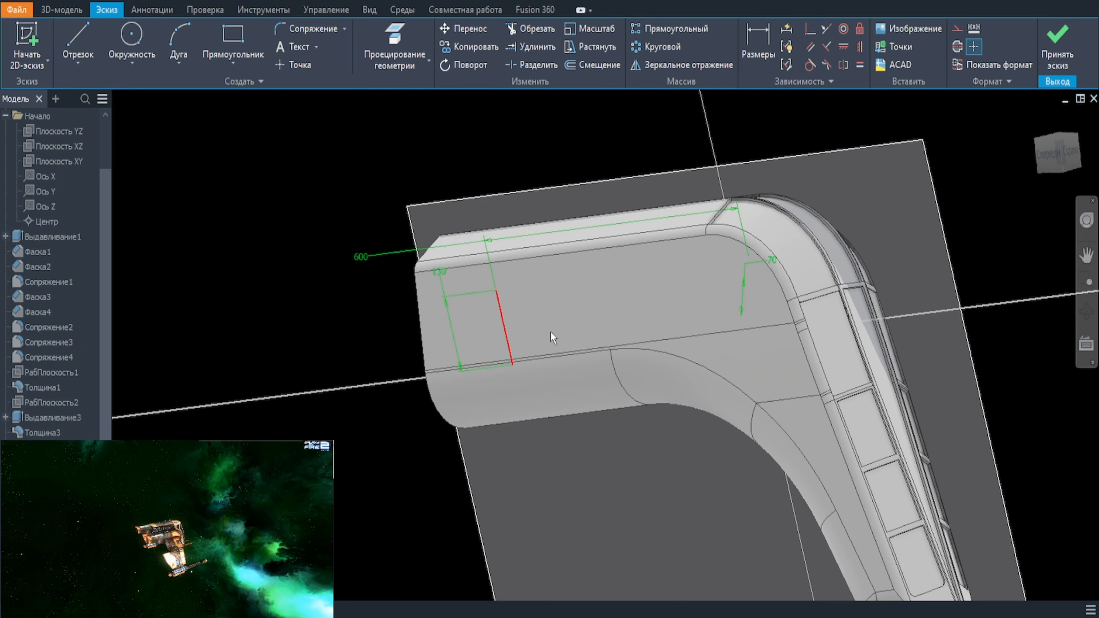
Step: Extrude the two profile regions 370.125 mm outward from the body to form a side arm
{"action": "key", "text": "e"}
{"action": "left_click", "coordinate": [563, 318]}
{"action": "left_click", "coordinate": [717, 299]}
{"action": "left_click_drag", "start_coordinate": [586, 330], "coordinate": [463, 446]}
{"action": "middle_click_drag", "start_coordinate": [463, 446], "coordinate": [492, 419], "text": "shift"}
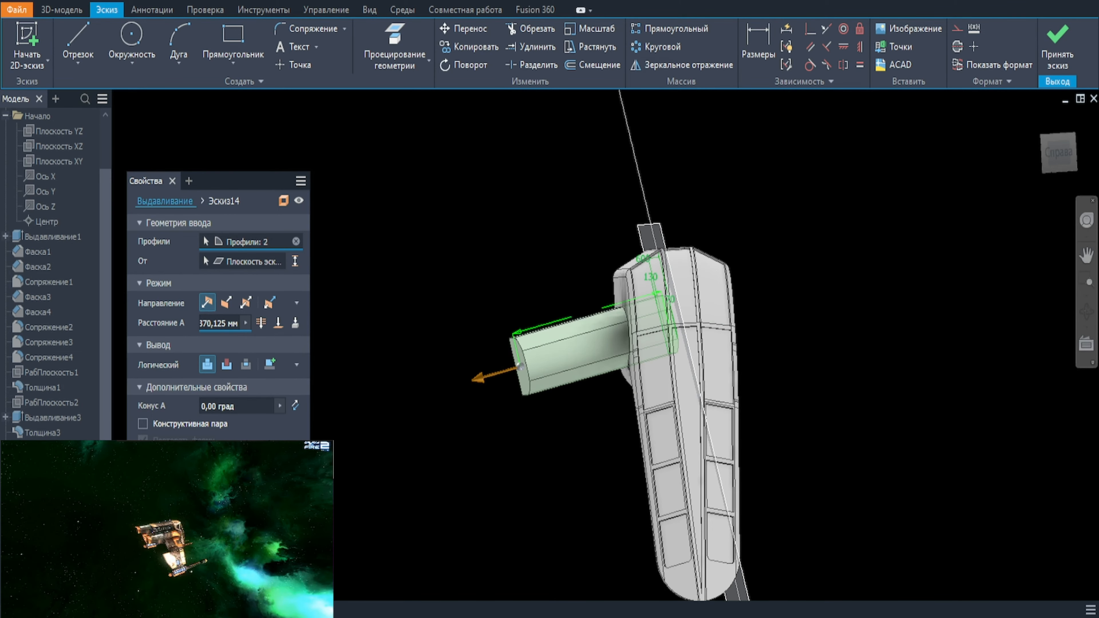
{"action": "key", "text": "Return"}
Step: Create work planes at the outer end of the extruded side arm
{"action": "scroll", "coordinate": [532, 351], "scroll_direction": "up", "scroll_amount": 3}
{"action": "middle_click_drag", "start_coordinate": [550, 382], "coordinate": [619, 411], "text": "shift"}
{"action": "key", "text": "bracketright"}
{"action": "left_click_drag", "start_coordinate": [660, 145], "coordinate": [531, 251]}
{"action": "left_click", "coordinate": [502, 557]}
{"action": "left_click", "coordinate": [515, 221]}
{"action": "left_click", "coordinate": [651, 46]}
{"action": "left_click", "coordinate": [476, 364]}
{"action": "left_click", "coordinate": [452, 424]}
Step: Create a work plane from the plane on the arm's end face and the large lengthwise plane
{"action": "left_click", "coordinate": [650, 41]}
{"action": "left_click", "coordinate": [410, 317]}
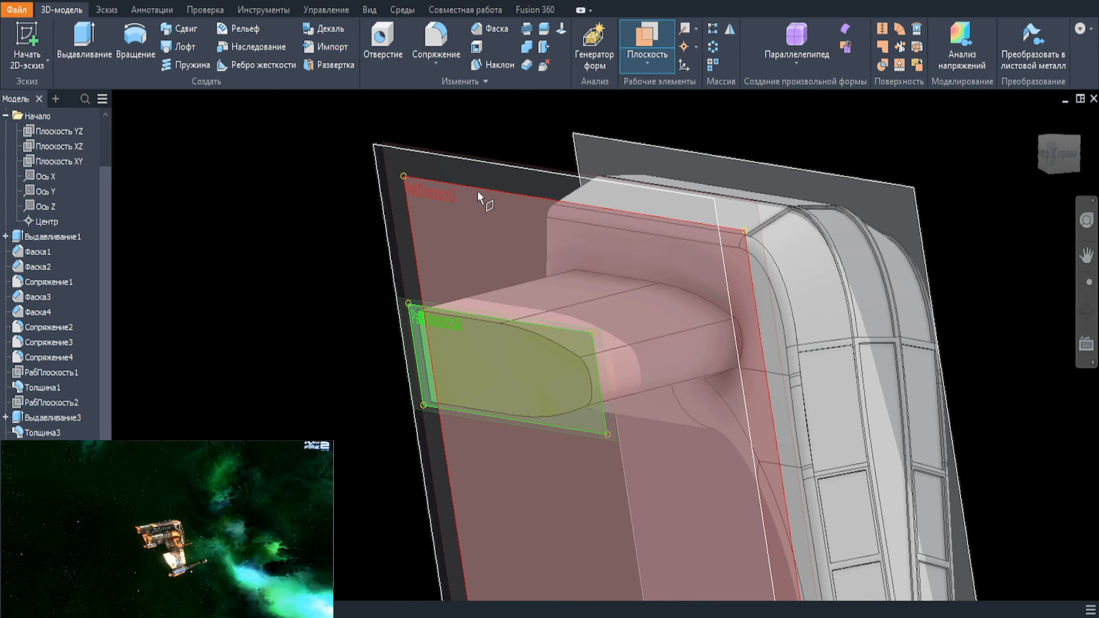
{"action": "left_click", "coordinate": [478, 193]}
Step: Create a work plane bisecting the arm's upper face and its end face
{"action": "scroll", "coordinate": [551, 384], "scroll_direction": "down", "scroll_amount": 2}
{"action": "middle_click_drag", "start_coordinate": [552, 385], "coordinate": [552, 244]}
{"action": "left_click", "coordinate": [655, 50]}
{"action": "left_click", "coordinate": [571, 165]}
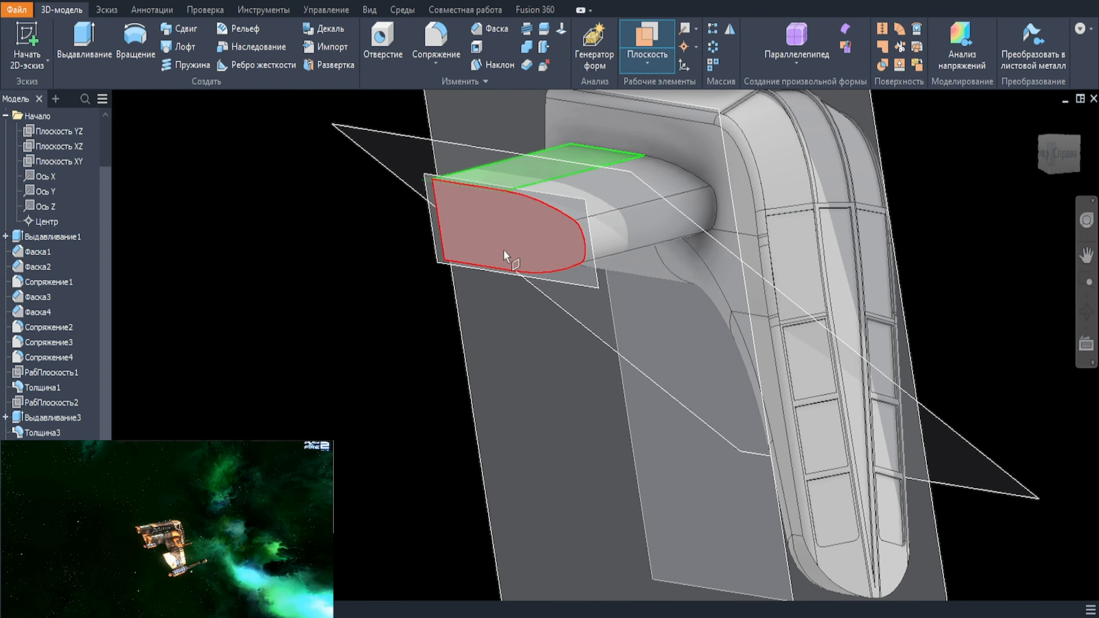
{"action": "left_click", "coordinate": [510, 219]}
{"action": "right_click", "coordinate": [506, 231]}
{"action": "left_click", "coordinate": [505, 234]}
{"action": "middle_click_drag", "start_coordinate": [562, 303], "coordinate": [650, 281], "text": "shift"}
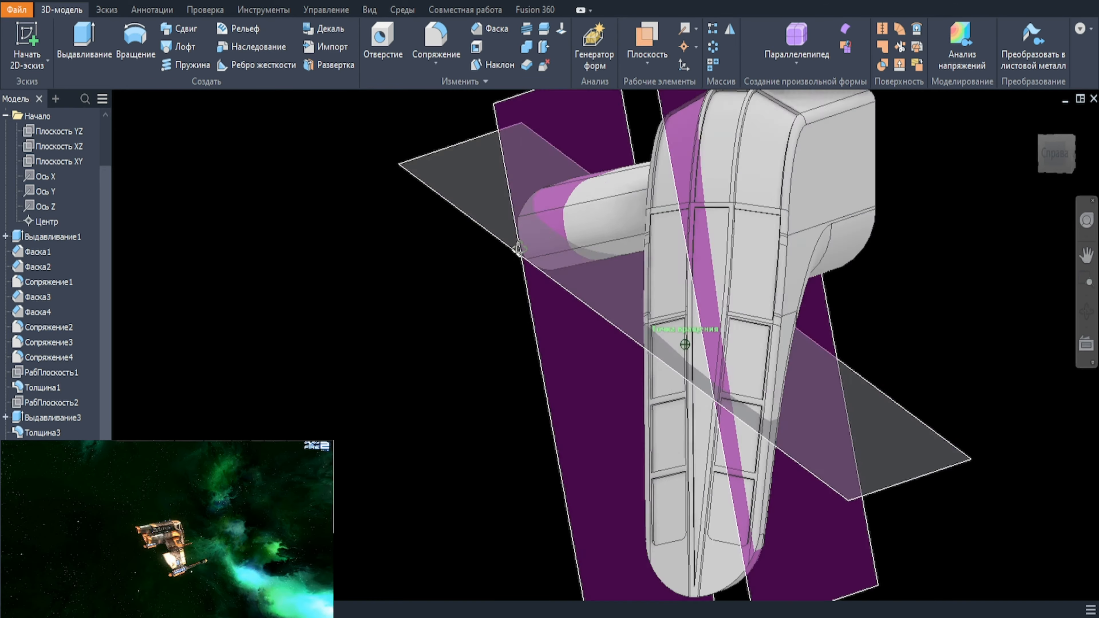
Step: Create a work plane midway between the inclined work plane and the arm's end face
{"action": "left_click", "coordinate": [660, 40]}
{"action": "left_click", "coordinate": [701, 285]}
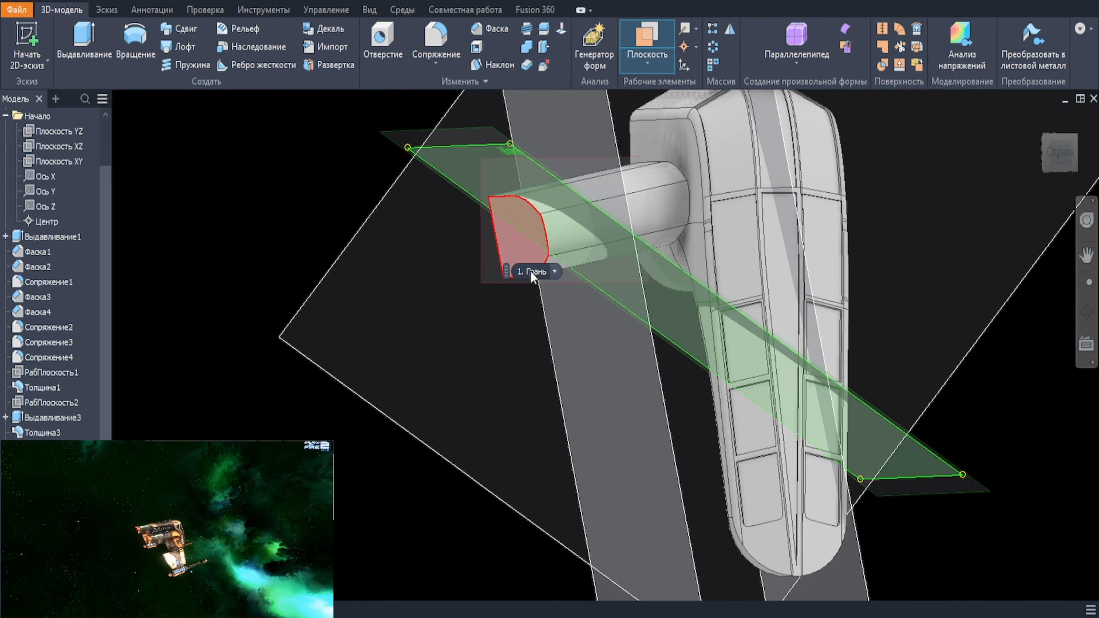
{"action": "left_click", "coordinate": [508, 245]}
{"action": "right_click", "coordinate": [614, 281]}
{"action": "left_click", "coordinate": [619, 275]}
{"action": "middle_click_drag", "start_coordinate": [619, 275], "coordinate": [629, 307], "text": "shift"}
Step: Create a work plane halfway between the newest inclined plane and the arm's end face, and hide the surplus plane
{"action": "left_click", "coordinate": [650, 39]}
{"action": "left_click", "coordinate": [637, 280]}
{"action": "left_click", "coordinate": [504, 255]}
{"action": "right_click", "coordinate": [606, 282]}
{"action": "left_click", "coordinate": [611, 277]}
{"action": "left_click", "coordinate": [654, 298]}
{"action": "key", "text": "alt+v"}
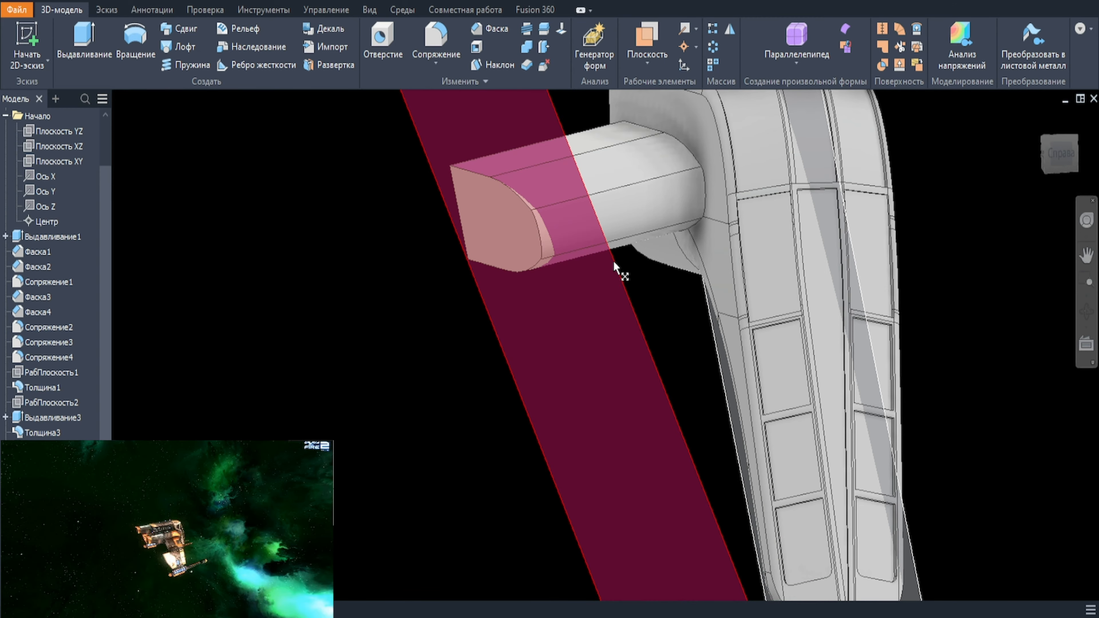
Step: Start a sketch on the tilted work plane crossing the arm and project the arm's outline for an inset profile
{"action": "left_click", "coordinate": [614, 261]}
{"action": "left_click", "coordinate": [633, 250]}
{"action": "key", "text": "p"}
{"action": "left_click", "coordinate": [301, 275]}
{"action": "key", "text": "Escape"}
Step: Extrude the inset arm profile 71.675 mm outward from the tilted plane
{"action": "key", "text": "e"}
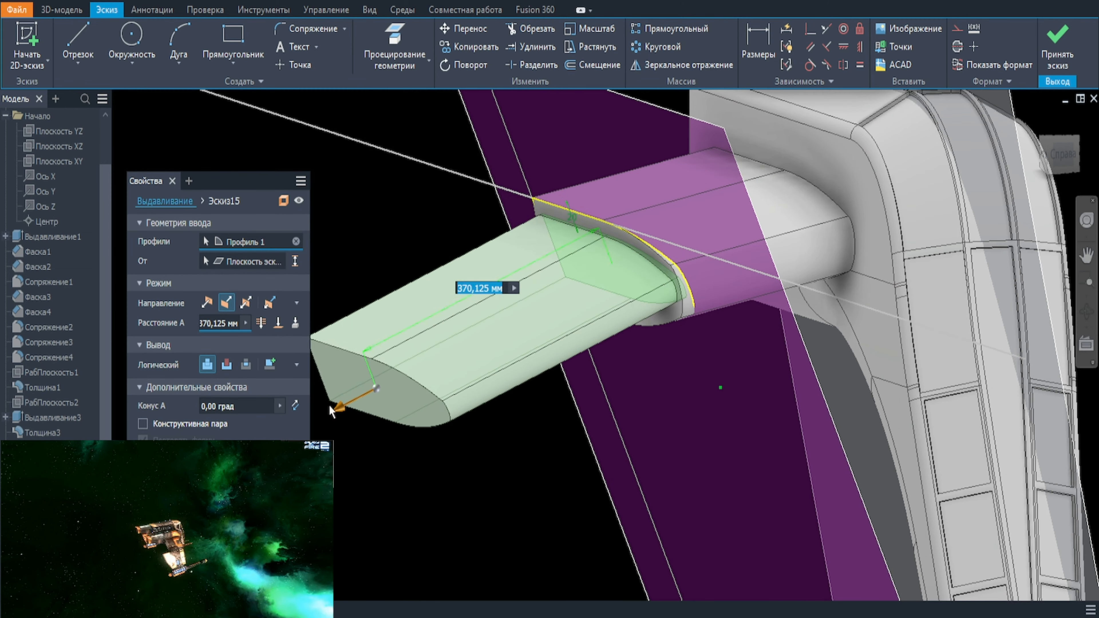
{"action": "left_click_drag", "start_coordinate": [359, 398], "coordinate": [536, 324]}
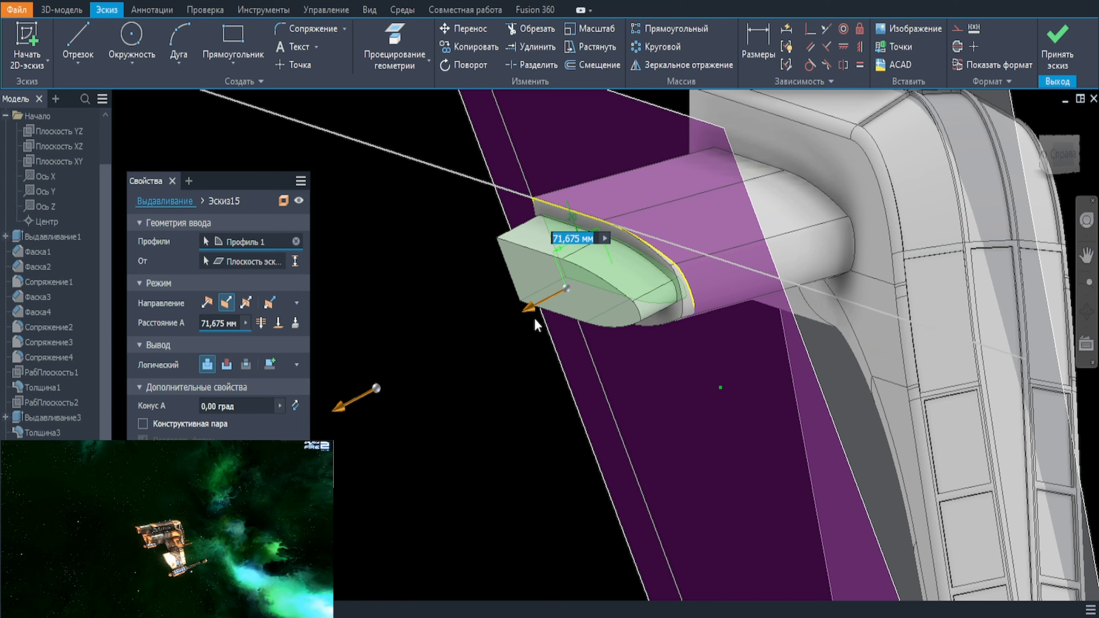
{"action": "key", "text": "Return"}
Step: Create an inclined work plane from the stepped block's end face and the tilted plane, and start a sketch on it
{"action": "mouse_move", "coordinate": [522, 314]}
{"action": "middle_mouse_down", "text": "shift"}
{"action": "mouse_move", "coordinate": [553, 353]}
{"action": "mouse_move", "coordinate": [690, 351]}
{"action": "mouse_move", "coordinate": [609, 360]}
{"action": "mouse_move", "coordinate": [531, 320]}
{"action": "middle_mouse_up", "text": "shift"}
{"action": "key", "text": "]"}
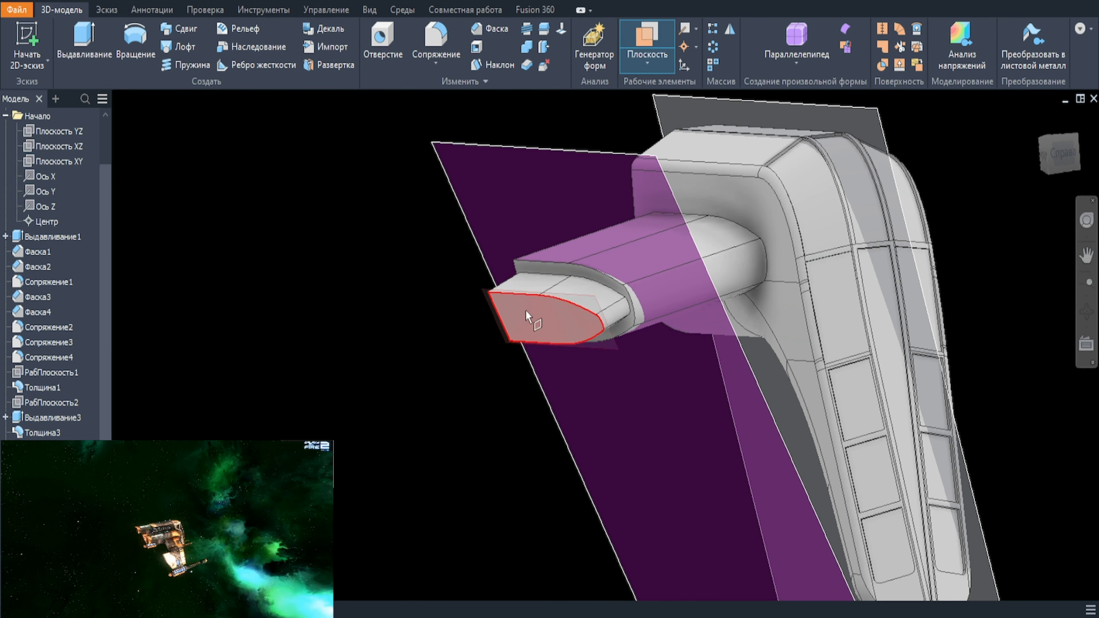
{"action": "left_click", "coordinate": [556, 151]}
{"action": "key", "text": "s"}
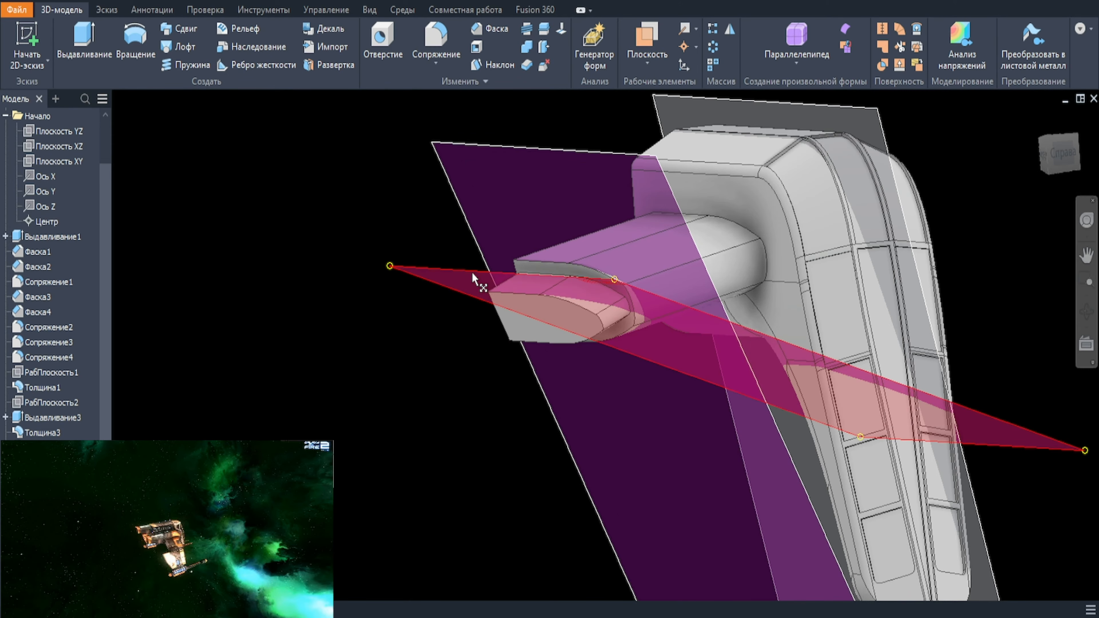
{"action": "left_click", "coordinate": [471, 273]}
{"action": "scroll", "coordinate": [422, 217], "scroll_direction": "up", "scroll_amount": 1}
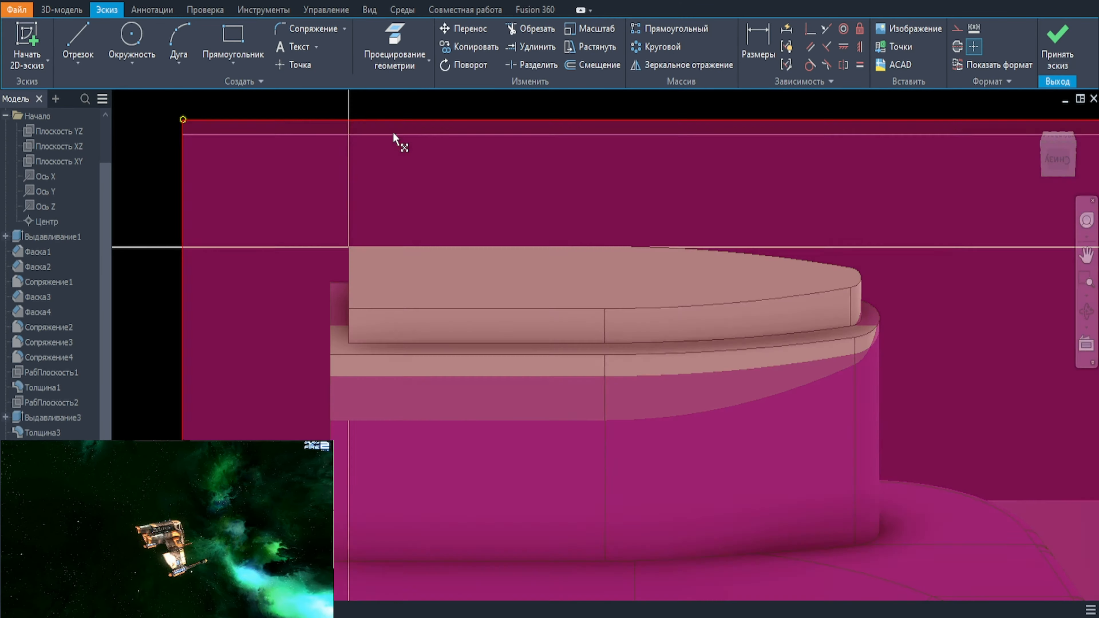
Step: Draw a long horizontal rectangle over the stepped block and dimension its height at 130 mm
{"action": "key", "text": "r"}
{"action": "left_click", "coordinate": [351, 221]}
{"action": "left_click", "coordinate": [923, 315]}
{"action": "key", "text": "d"}
{"action": "left_click", "coordinate": [879, 315]}
{"action": "left_click", "coordinate": [163, 159]}
{"action": "type", "text": "130"}
{"action": "key", "text": "Return"}
{"action": "scroll", "coordinate": [617, 277], "scroll_direction": "down", "scroll_amount": 2}
Step: Project the arm's side edges into the sketch and constrain the rectangle vertically to the projected edge
{"action": "key", "text": "p"}
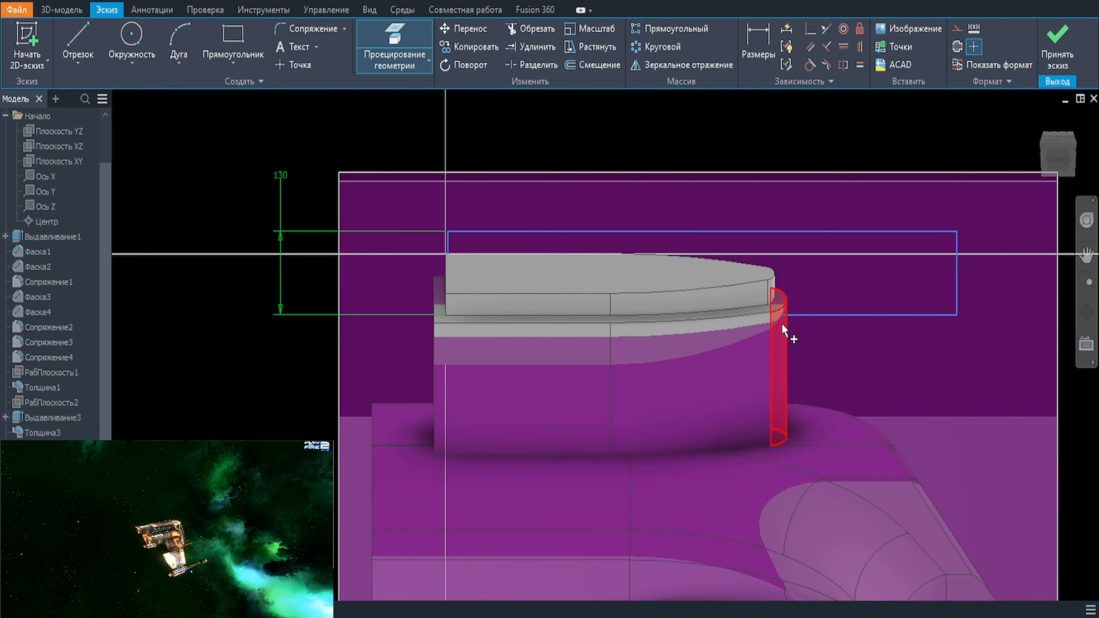
{"action": "left_click", "coordinate": [435, 368]}
{"action": "scroll", "coordinate": [442, 292], "scroll_direction": "up", "scroll_amount": 1}
{"action": "key", "text": "i"}
{"action": "scroll", "coordinate": [432, 379], "scroll_direction": "up", "scroll_amount": 2}
{"action": "key", "text": "l"}
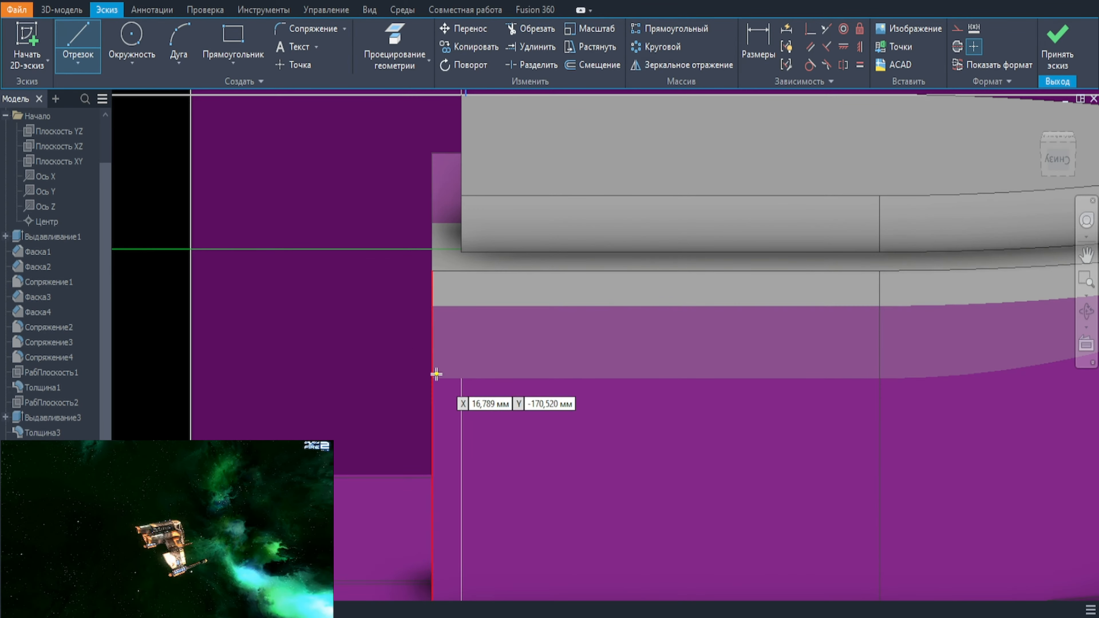
{"action": "scroll", "coordinate": [435, 288], "scroll_direction": "down", "scroll_amount": 1}
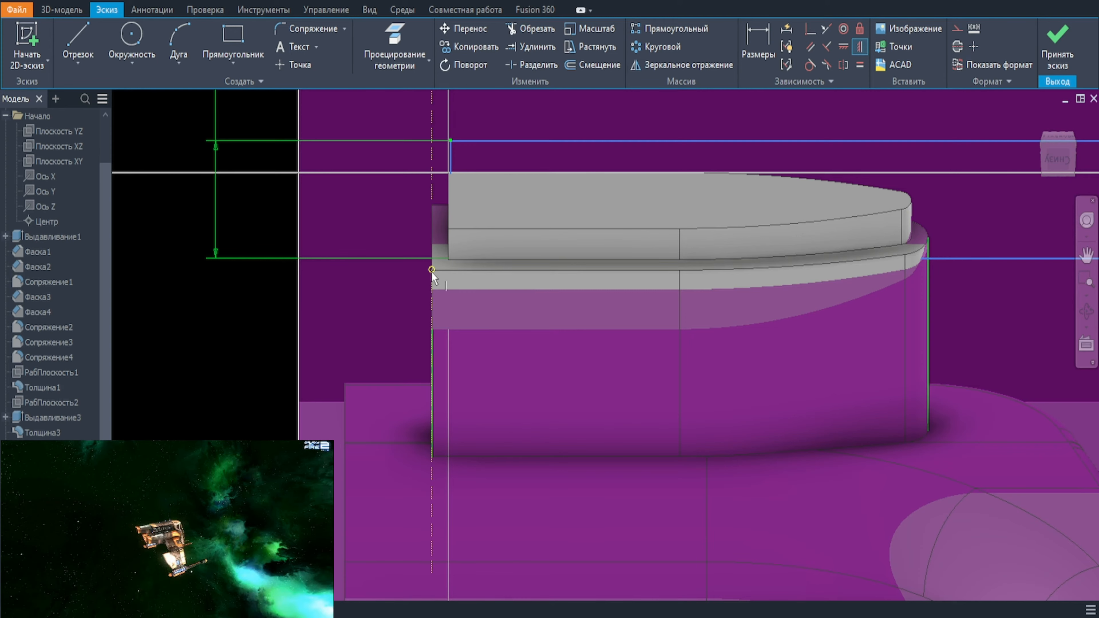
{"action": "left_click", "coordinate": [432, 271]}
{"action": "middle_click_drag", "start_coordinate": [935, 178], "coordinate": [613, 270]}
{"action": "key", "text": "Escape"}
Step: Adjust the rectangle's edges around the stepped block and finish the sketch
{"action": "scroll", "coordinate": [609, 330], "scroll_direction": "down", "scroll_amount": 2}
{"action": "middle_click_drag", "start_coordinate": [609, 330], "coordinate": [807, 273]}
{"action": "left_click_drag", "start_coordinate": [565, 199], "coordinate": [555, 179]}
{"action": "left_click_drag", "start_coordinate": [440, 268], "coordinate": [441, 288]}
{"action": "mouse_move", "coordinate": [513, 287]}
{"action": "middle_mouse_down", "text": "shift"}
{"action": "mouse_move", "coordinate": [673, 310]}
{"action": "mouse_move", "coordinate": [559, 305]}
{"action": "middle_mouse_up", "text": "shift"}
{"action": "left_click", "coordinate": [1058, 43]}
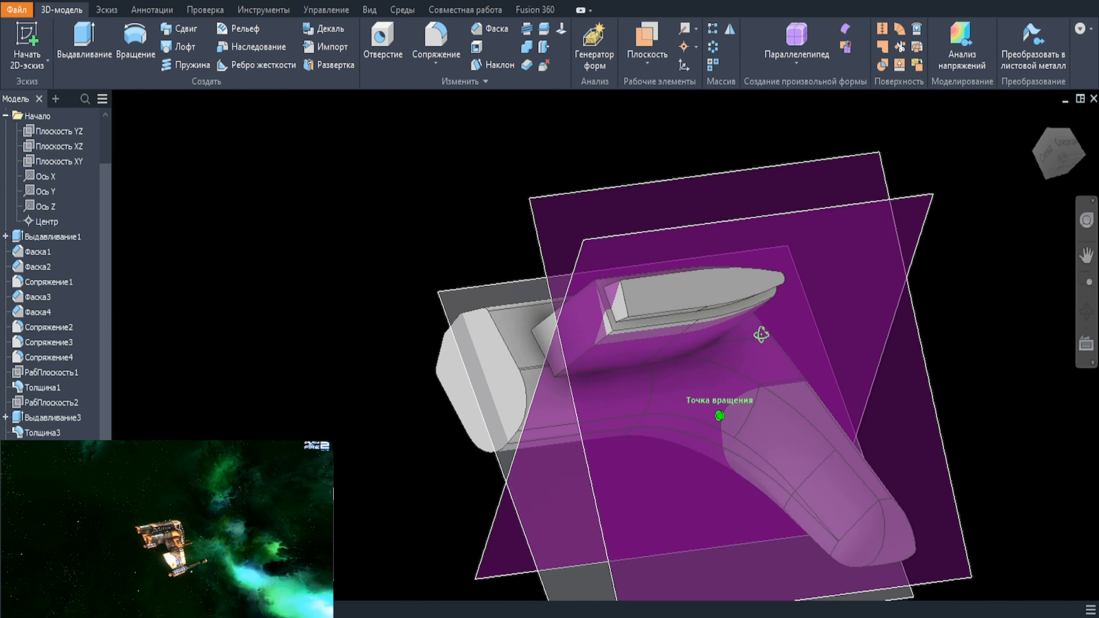
Step: Try to create a work plane from the tilted planes around the stepped block, and hide the unneeded inclined planes
{"action": "left_click", "coordinate": [647, 43]}
{"action": "left_click", "coordinate": [657, 157]}
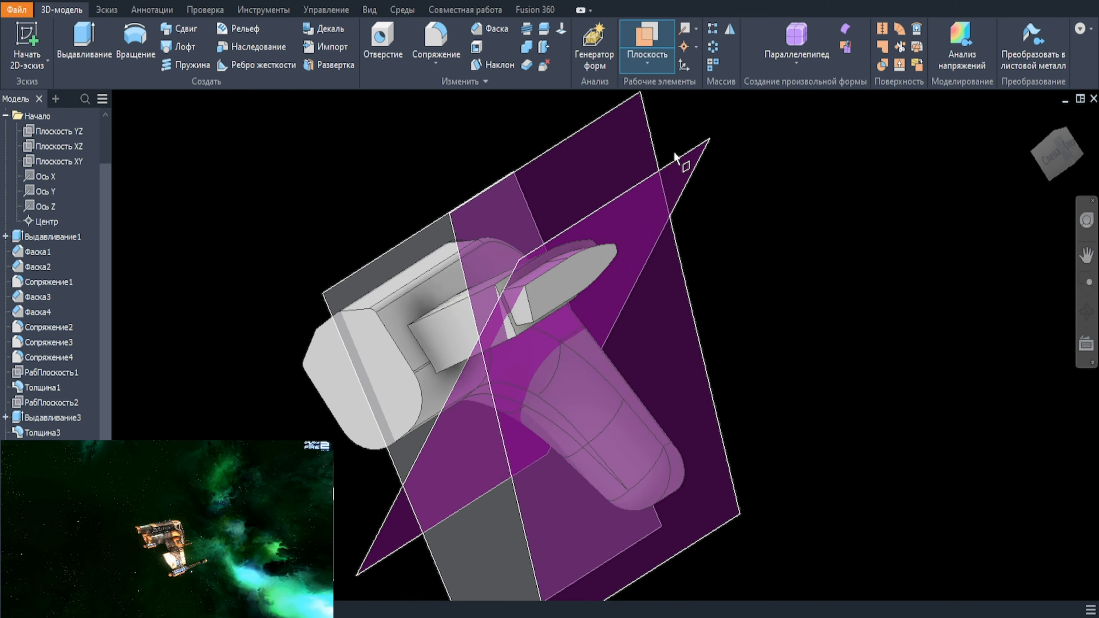
{"action": "left_click", "coordinate": [675, 151]}
{"action": "left_click", "coordinate": [587, 130]}
{"action": "left_click", "coordinate": [647, 44]}
{"action": "left_click", "coordinate": [679, 138]}
{"action": "right_click", "coordinate": [700, 147]}
{"action": "left_click", "coordinate": [737, 162]}
{"action": "right_click", "coordinate": [585, 131]}
{"action": "left_click", "coordinate": [632, 143]}
Step: Create parallel work planes offset outward from the body, placing the outermost one at the stepped block's outer end
{"action": "left_click", "coordinate": [647, 43]}
{"action": "left_click_drag", "start_coordinate": [627, 131], "coordinate": [660, 130]}
{"action": "left_click", "coordinate": [675, 426]}
{"action": "middle_click_drag", "start_coordinate": [693, 334], "coordinate": [712, 331], "text": "shift"}
{"action": "left_click", "coordinate": [647, 43]}
{"action": "left_click", "coordinate": [451, 200]}
{"action": "left_click", "coordinate": [646, 151]}
{"action": "left_click", "coordinate": [639, 42]}
{"action": "left_click_drag", "start_coordinate": [549, 132], "coordinate": [644, 132]}
{"action": "left_click", "coordinate": [706, 389]}
Step: Hide the intermediate work planes and start a sketch on the outermost offset plane at the stepped block
{"action": "right_click", "coordinate": [570, 261]}
{"action": "left_click", "coordinate": [526, 219]}
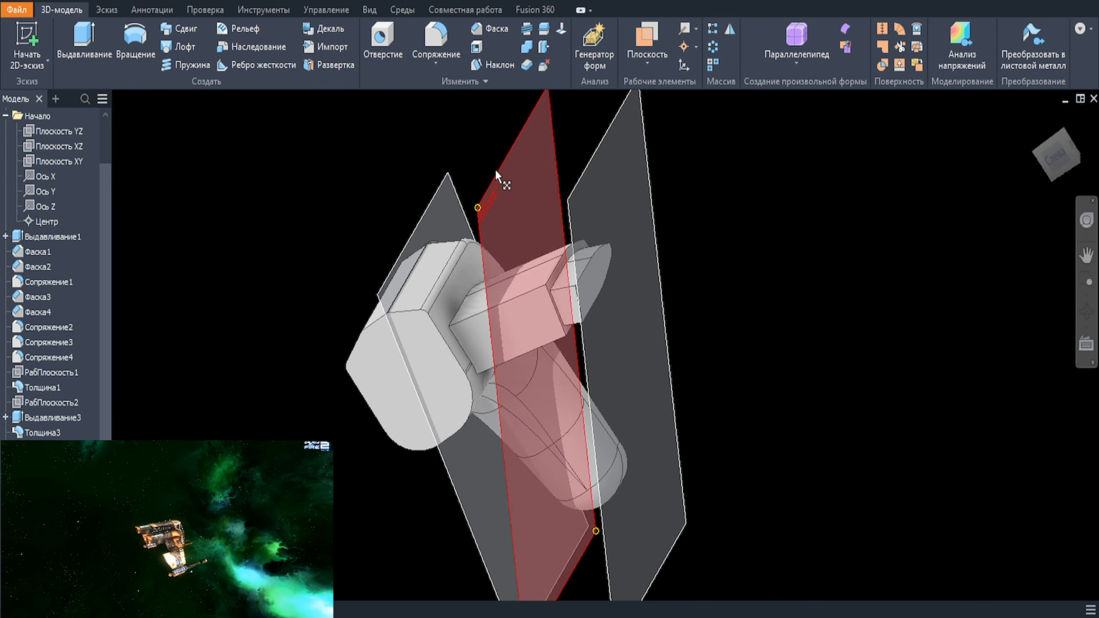
{"action": "right_click", "coordinate": [495, 169]}
{"action": "left_click", "coordinate": [452, 127]}
{"action": "middle_click_drag", "start_coordinate": [626, 246], "coordinate": [649, 227], "text": "shift"}
{"action": "left_click", "coordinate": [624, 143]}
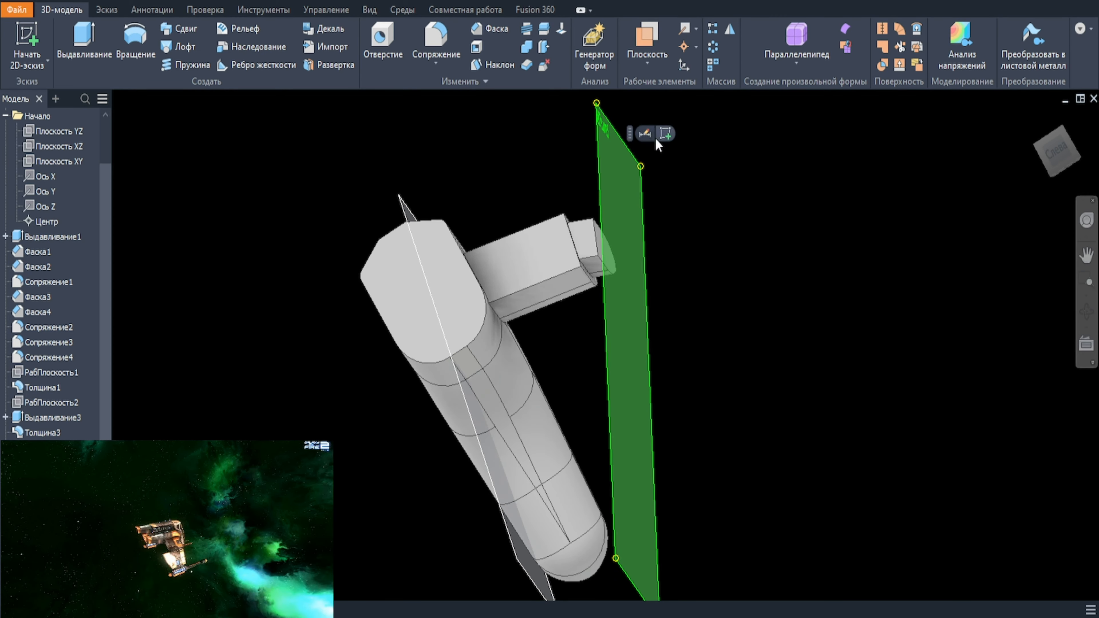
{"action": "left_click", "coordinate": [666, 133]}
Step: Draw a long horizontal rectangle above the stepped block, with its short sides aligned to the block's ends
{"action": "scroll", "coordinate": [526, 195], "scroll_direction": "up", "scroll_amount": 1}
{"action": "key", "text": "r"}
{"action": "left_click", "coordinate": [318, 200]}
{"action": "left_click", "coordinate": [628, 251]}
{"action": "key", "text": "i"}
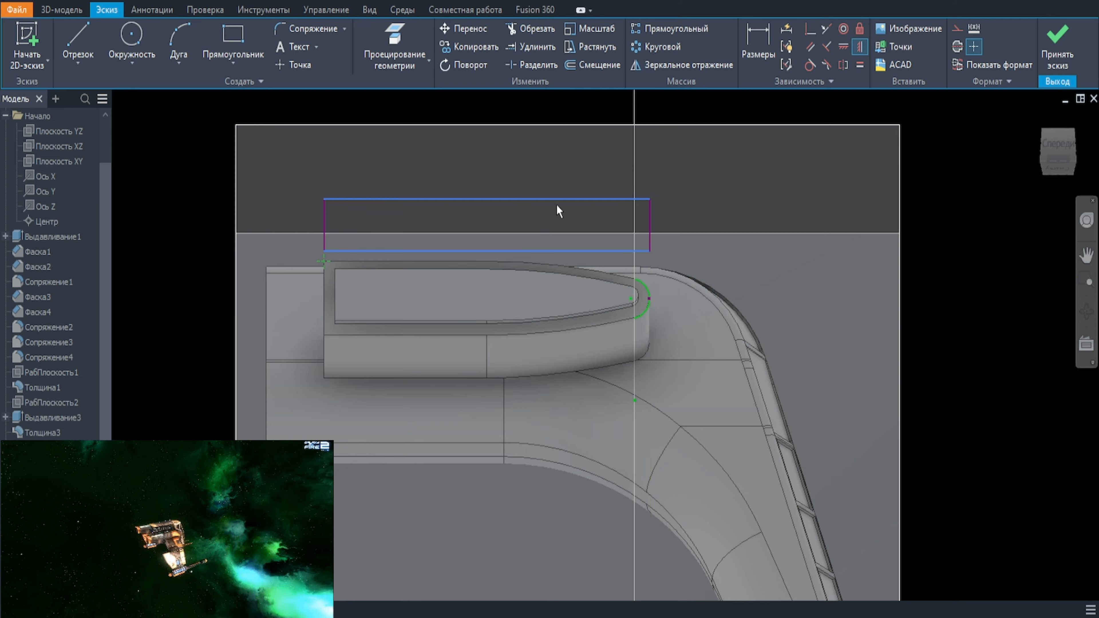
Step: Dimension the rectangle's height at 130 mm and move the rectangle down over the stepped block
{"action": "left_click", "coordinate": [482, 199]}
{"action": "left_click", "coordinate": [133, 133]}
{"action": "type", "text": "130"}
{"action": "key", "text": "Return"}
{"action": "key", "text": "Escape"}
{"action": "left_click_drag", "start_coordinate": [563, 200], "coordinate": [565, 260]}
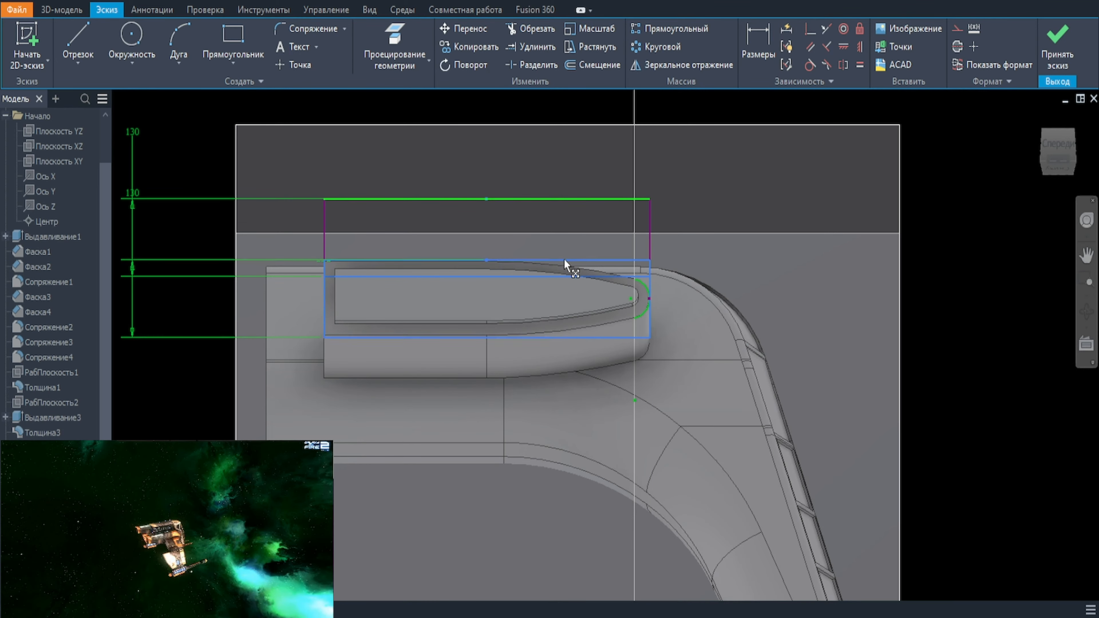
Step: Draw a 70 mm circle tangent to the rectangle's short side and move it onto the block's rounded nose
{"action": "scroll", "coordinate": [557, 186], "scroll_direction": "up", "scroll_amount": 2}
{"action": "key", "text": "c"}
{"action": "left_click", "coordinate": [636, 213]}
{"action": "type", "text": "70"}
{"action": "key", "text": "Return"}
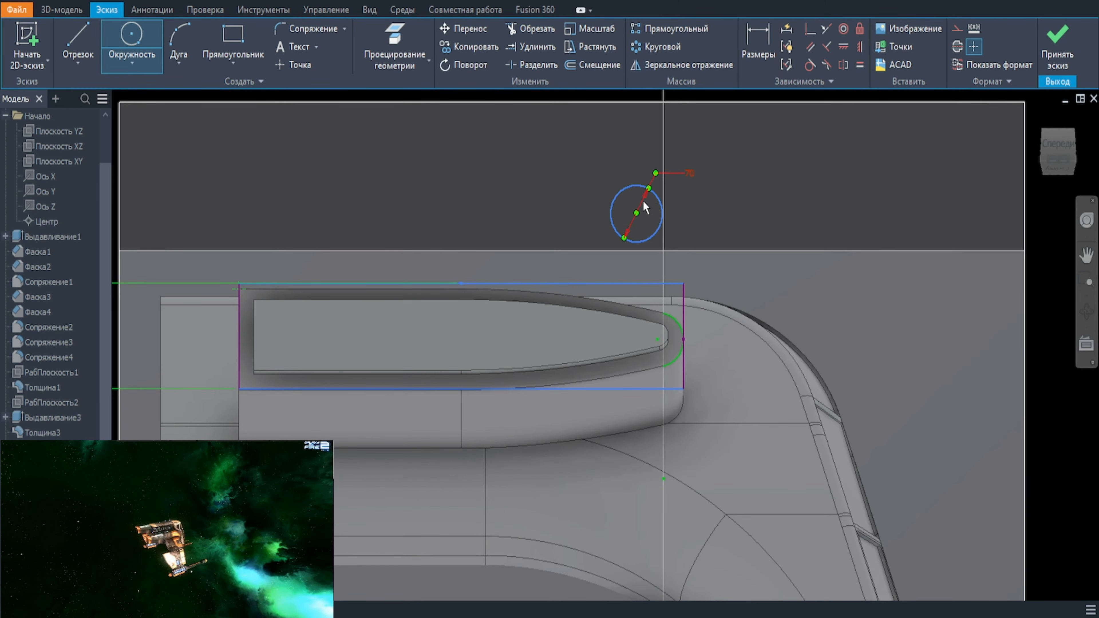
{"action": "key", "text": "t"}
{"action": "left_click", "coordinate": [662, 220]}
{"action": "left_click", "coordinate": [684, 316]}
{"action": "key", "text": "Escape"}
{"action": "scroll", "coordinate": [694, 342], "scroll_direction": "up", "scroll_amount": 2}
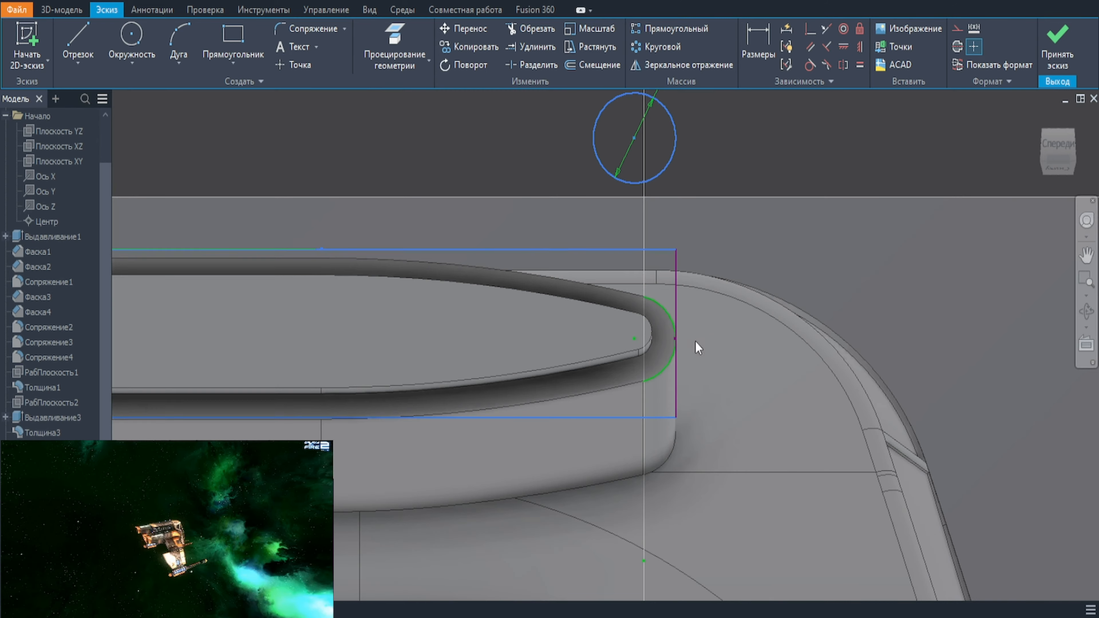
{"action": "left_click", "coordinate": [635, 138]}
{"action": "scroll", "coordinate": [712, 327], "scroll_direction": "up", "scroll_amount": 1}
Step: Draw two arcs joining the rectangle's long edges to the top and bottom of the 70 mm circle
{"action": "scroll", "coordinate": [711, 327], "scroll_direction": "down", "scroll_amount": 3}
{"action": "key", "text": "a"}
{"action": "scroll", "coordinate": [658, 301], "scroll_direction": "up", "scroll_amount": 5}
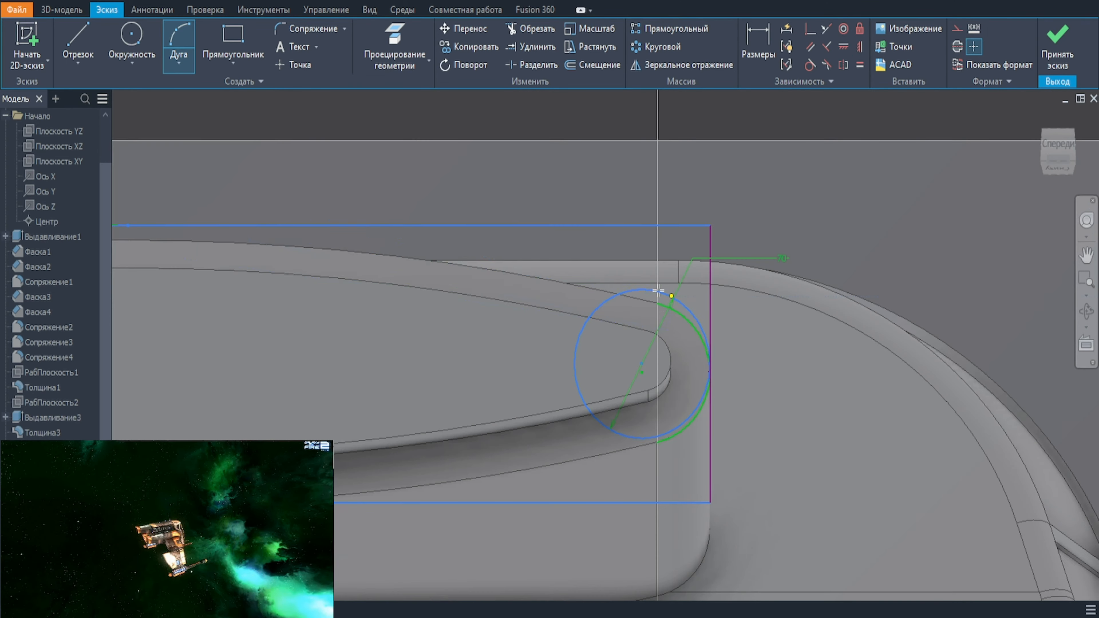
{"action": "scroll", "coordinate": [675, 424], "scroll_direction": "up", "scroll_amount": 4}
{"action": "left_click", "coordinate": [674, 418]}
{"action": "scroll", "coordinate": [675, 419], "scroll_direction": "down", "scroll_amount": 4}
{"action": "middle_click_drag", "start_coordinate": [567, 419], "coordinate": [833, 324]}
{"action": "scroll", "coordinate": [353, 419], "scroll_direction": "up", "scroll_amount": 4}
{"action": "left_click", "coordinate": [387, 390]}
{"action": "left_click", "coordinate": [820, 347]}
{"action": "key", "text": "Escape"}
{"action": "scroll", "coordinate": [821, 347], "scroll_direction": "down", "scroll_amount": 4}
{"action": "middle_click_drag", "start_coordinate": [935, 344], "coordinate": [696, 346]}
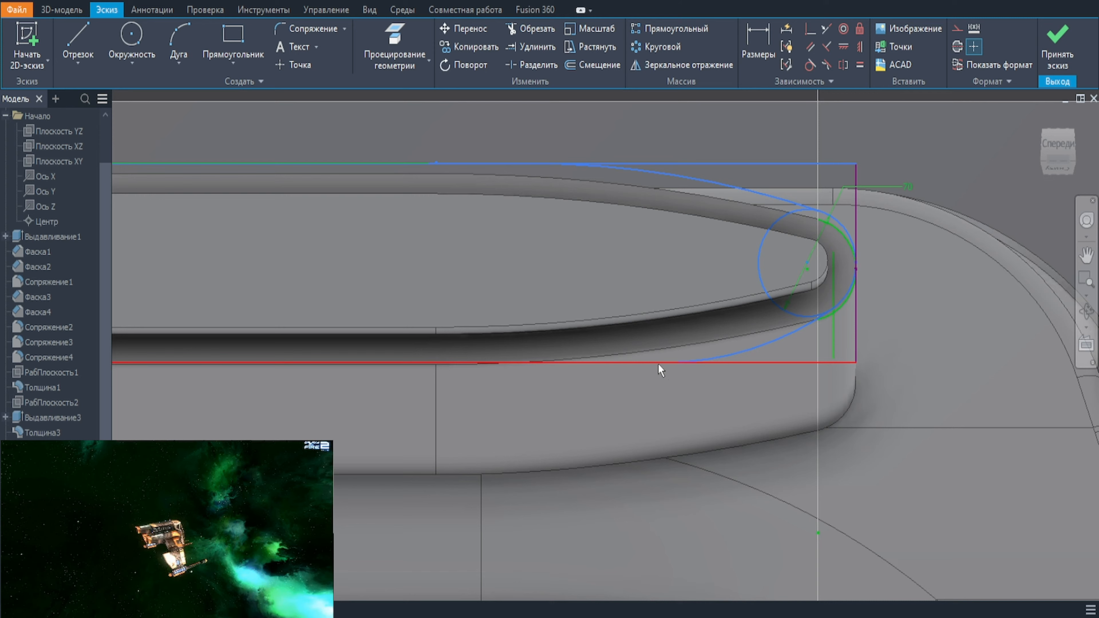
Step: Try to align the start points of the two nose arcs with a vertical constraint
{"action": "left_click", "coordinate": [436, 164]}
{"action": "key", "text": "Escape"}
{"action": "key", "text": "Escape"}
{"action": "scroll", "coordinate": [429, 163], "scroll_direction": "up", "scroll_amount": 3}
{"action": "scroll", "coordinate": [429, 164], "scroll_direction": "down", "scroll_amount": 1}
{"action": "middle_click_drag", "start_coordinate": [430, 163], "coordinate": [499, 206]}
{"action": "scroll", "coordinate": [501, 213], "scroll_direction": "down", "scroll_amount": 3}
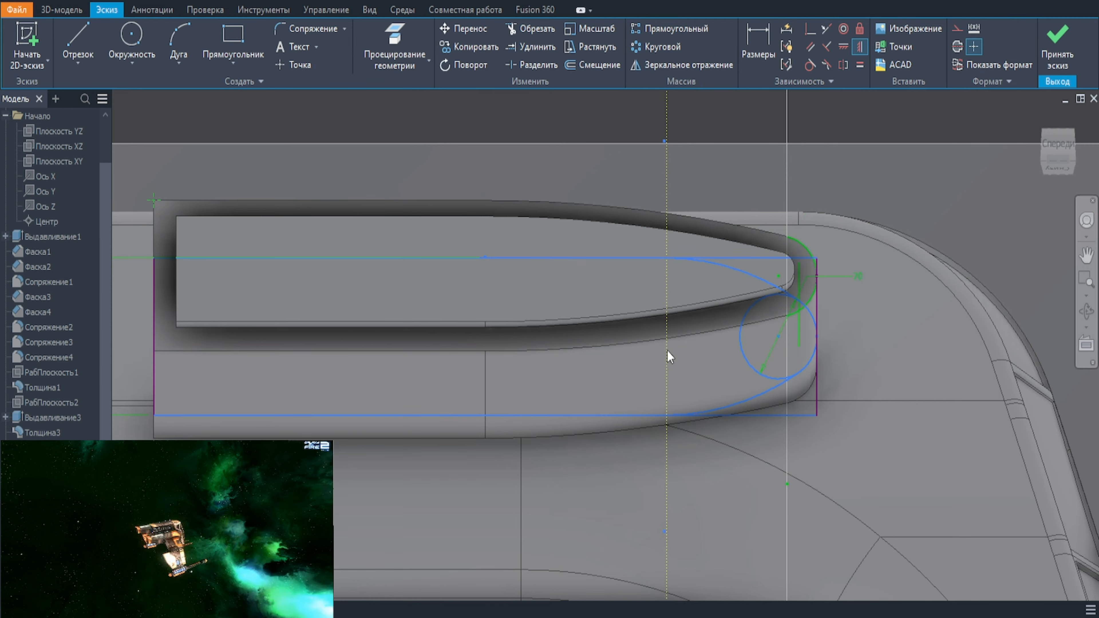
{"action": "left_click", "coordinate": [860, 47]}
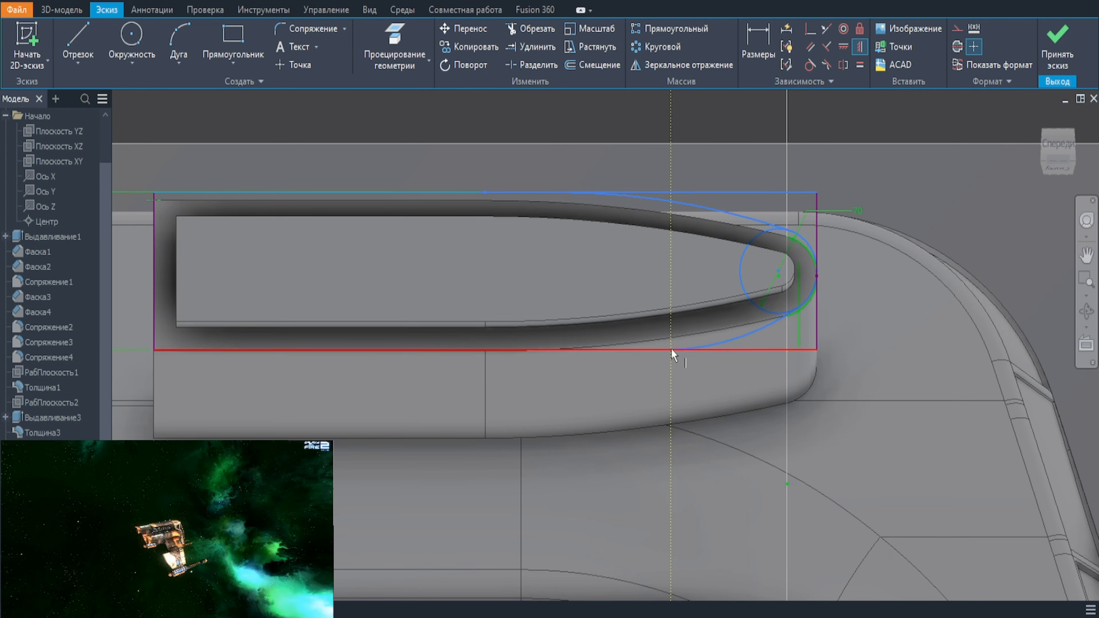
{"action": "left_click", "coordinate": [559, 192]}
{"action": "key", "text": "Escape"}
Step: Move the rectangle and circle above the block and delete the two nose arcs
{"action": "scroll", "coordinate": [244, 238], "scroll_direction": "down", "scroll_amount": 3}
{"action": "left_click_drag", "start_coordinate": [567, 216], "coordinate": [543, 96]}
{"action": "scroll", "coordinate": [515, 216], "scroll_direction": "up", "scroll_amount": 1}
{"action": "scroll", "coordinate": [520, 112], "scroll_direction": "up", "scroll_amount": 1}
{"action": "middle_click_drag", "start_coordinate": [520, 112], "coordinate": [666, 160]}
{"action": "left_click", "coordinate": [501, 414]}
{"action": "key", "text": "Escape"}
{"action": "key", "text": "l"}
{"action": "left_click", "coordinate": [715, 153]}
{"action": "left_click", "coordinate": [668, 131]}
{"action": "key", "text": "Delete"}
{"action": "left_click_drag", "start_coordinate": [496, 142], "coordinate": [491, 145]}
{"action": "left_click", "coordinate": [724, 161]}
{"action": "key", "text": "Delete"}
{"action": "left_click", "coordinate": [711, 259]}
{"action": "key", "text": "Delete"}
Step: Draw new upper and lower arcs from the rectangle's long edges to the circle, forming a tapered nose
{"action": "left_click", "coordinate": [187, 43]}
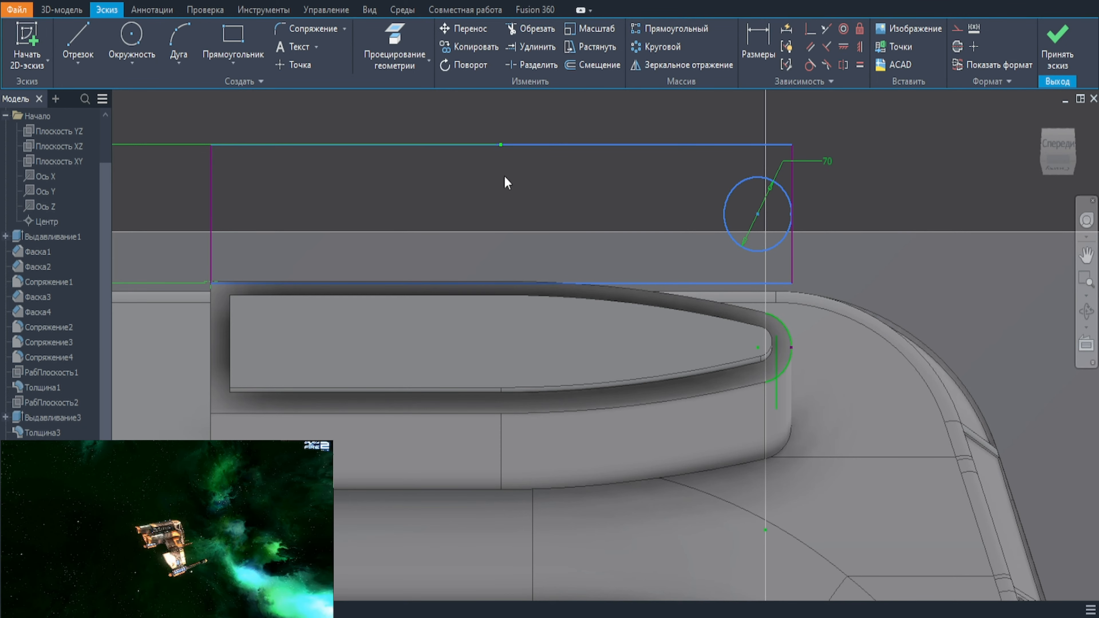
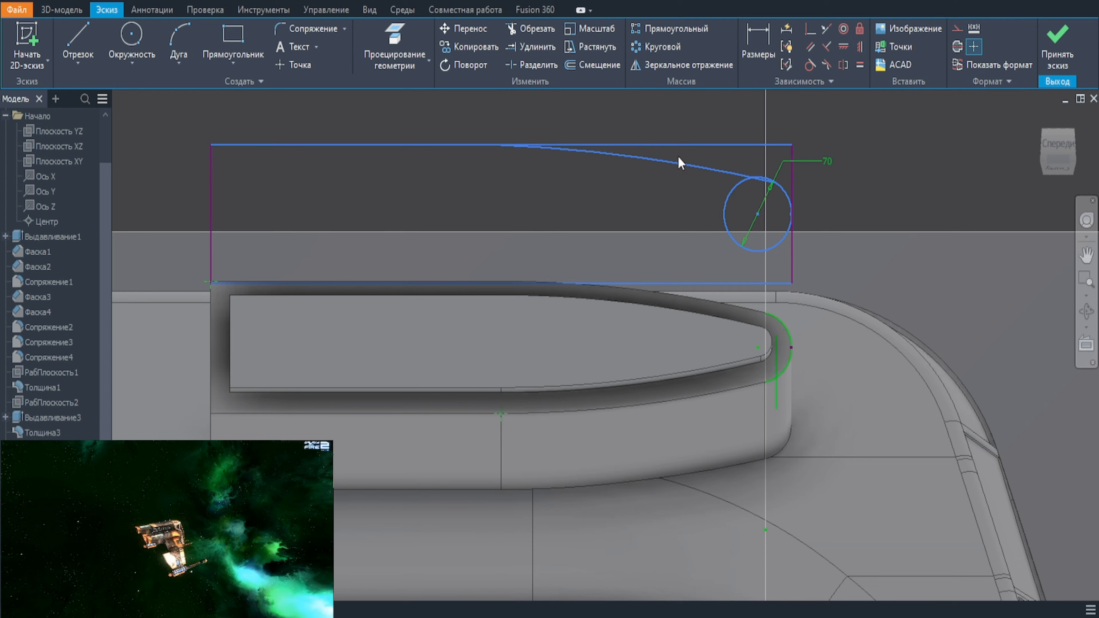
{"action": "scroll", "coordinate": [592, 212], "scroll_direction": "down", "scroll_amount": 1}
{"action": "mouse_move", "coordinate": [519, 167]}
{"action": "left_mouse_down"}
{"action": "mouse_move", "coordinate": [503, 152]}
{"action": "mouse_move", "coordinate": [540, 125]}
{"action": "left_mouse_up"}
{"action": "scroll", "coordinate": [497, 274], "scroll_direction": "up", "scroll_amount": 5}
{"action": "left_click", "coordinate": [491, 275]}
{"action": "scroll", "coordinate": [831, 264], "scroll_direction": "down", "scroll_amount": 4}
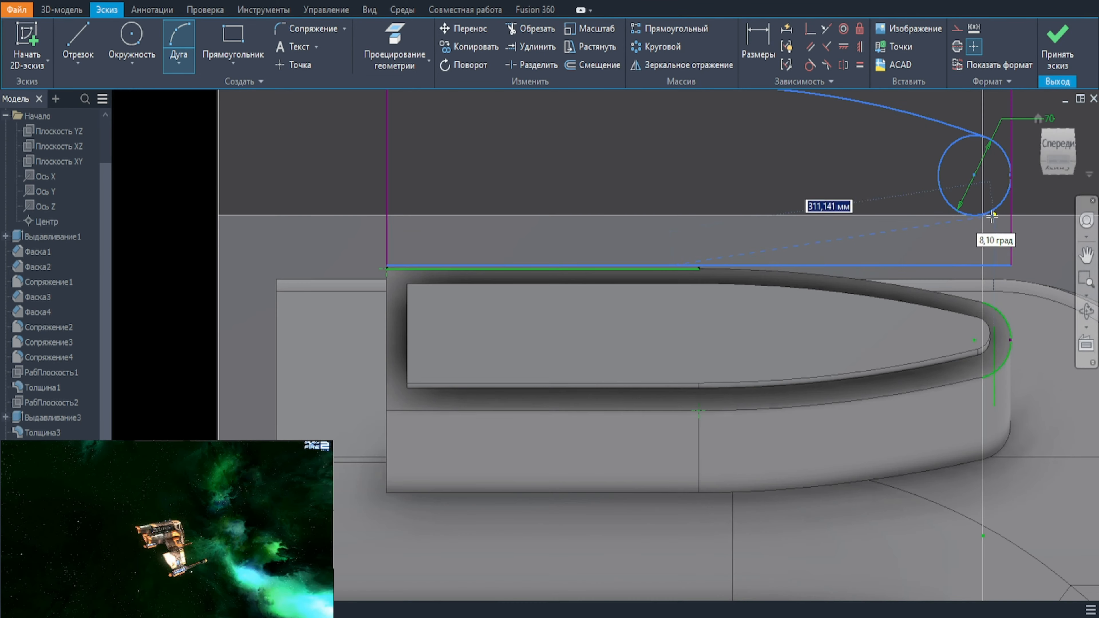
{"action": "left_click", "coordinate": [991, 212]}
{"action": "left_click", "coordinate": [909, 236]}
{"action": "key", "text": "Escape"}
Step: Constrain the new nose arcs using vertical alignment and tangency
{"action": "scroll", "coordinate": [729, 260], "scroll_direction": "up", "scroll_amount": 1}
{"action": "left_click", "coordinate": [860, 46]}
{"action": "scroll", "coordinate": [609, 217], "scroll_direction": "up", "scroll_amount": 4}
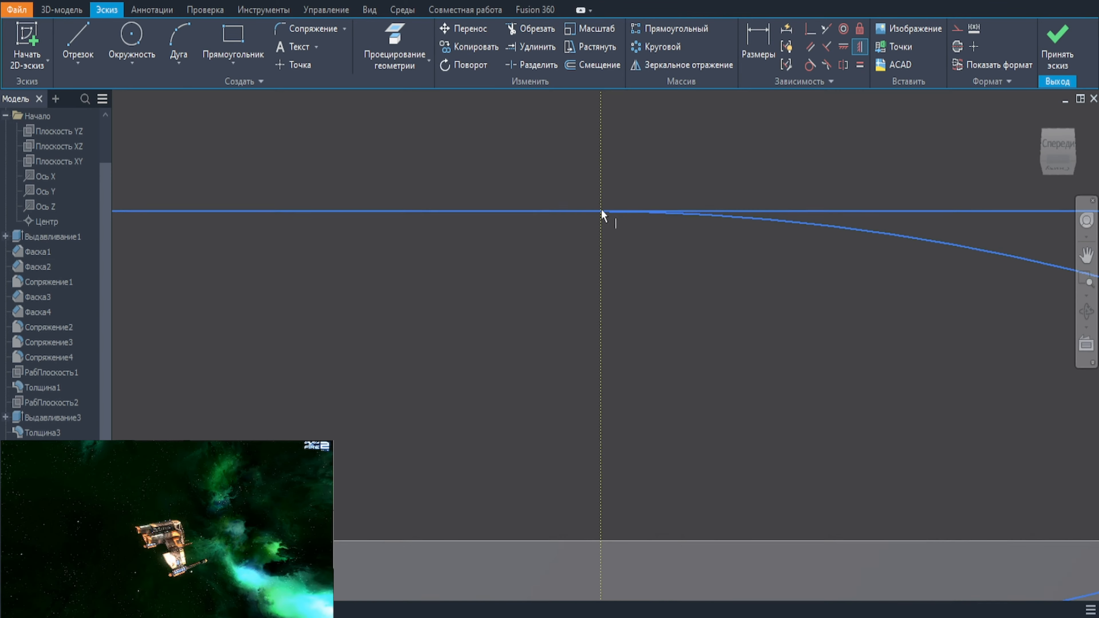
{"action": "scroll", "coordinate": [596, 305], "scroll_direction": "down", "scroll_amount": 5}
{"action": "key", "text": "Escape"}
{"action": "scroll", "coordinate": [608, 446], "scroll_direction": "up", "scroll_amount": 1}
{"action": "key", "text": "t"}
{"action": "left_click", "coordinate": [611, 461]}
{"action": "left_click", "coordinate": [611, 464]}
{"action": "key", "text": "Escape"}
{"action": "key", "text": "Escape"}
{"action": "scroll", "coordinate": [796, 389], "scroll_direction": "down", "scroll_amount": 2}
Step: Dimension the distance between the rectangle's long edges at 130 mm
{"action": "key", "text": "d"}
{"action": "left_click", "coordinate": [465, 287]}
{"action": "left_click", "coordinate": [450, 436]}
{"action": "left_click", "coordinate": [212, 228]}
{"action": "type", "text": "130"}
{"action": "key", "text": "Return"}
Step: Move the tapered profile and its circle down over the stepped block's end face
{"action": "middle_click_drag", "start_coordinate": [755, 405], "coordinate": [615, 252]}
{"action": "left_click_drag", "start_coordinate": [308, 191], "coordinate": [310, 194]}
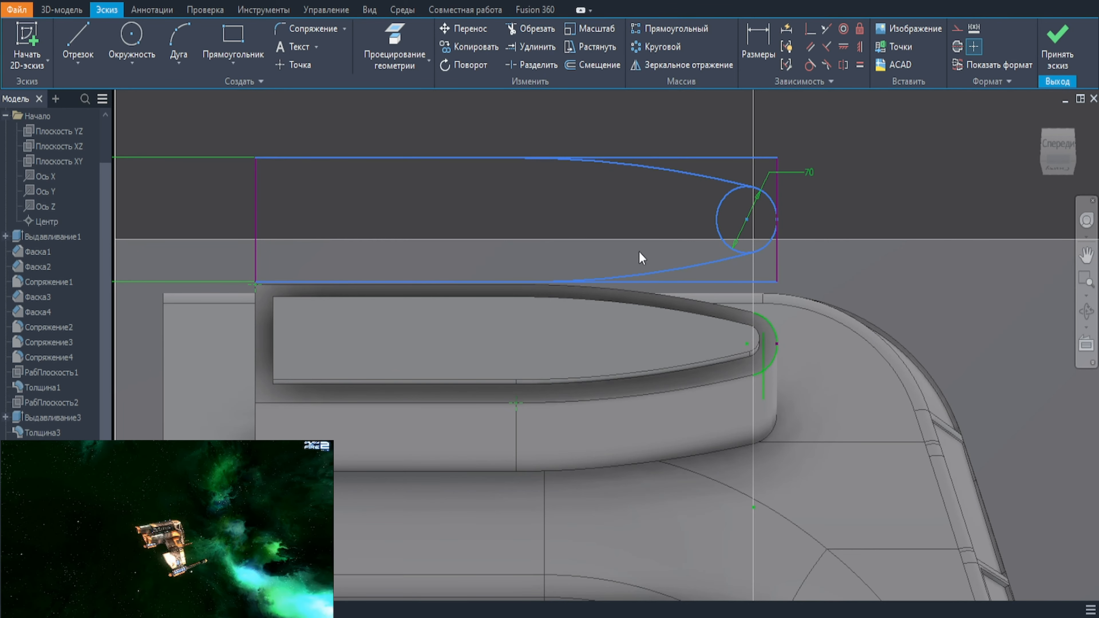
{"action": "mouse_move", "coordinate": [533, 281]}
{"action": "left_mouse_down"}
{"action": "mouse_move", "coordinate": [493, 228]}
{"action": "mouse_move", "coordinate": [692, 162]}
{"action": "left_mouse_up"}
{"action": "left_click_drag", "start_coordinate": [580, 246], "coordinate": [805, 303]}
{"action": "mouse_move", "coordinate": [732, 282]}
{"action": "left_mouse_down"}
{"action": "mouse_move", "coordinate": [734, 364]}
{"action": "mouse_move", "coordinate": [751, 399]}
{"action": "left_mouse_up"}
{"action": "scroll", "coordinate": [696, 206], "scroll_direction": "down", "scroll_amount": 3}
Step: Extrude the circle and the tapered profile asymmetrically, 208.1125 mm in one direction and 35 mm in the other
{"action": "key", "text": "e"}
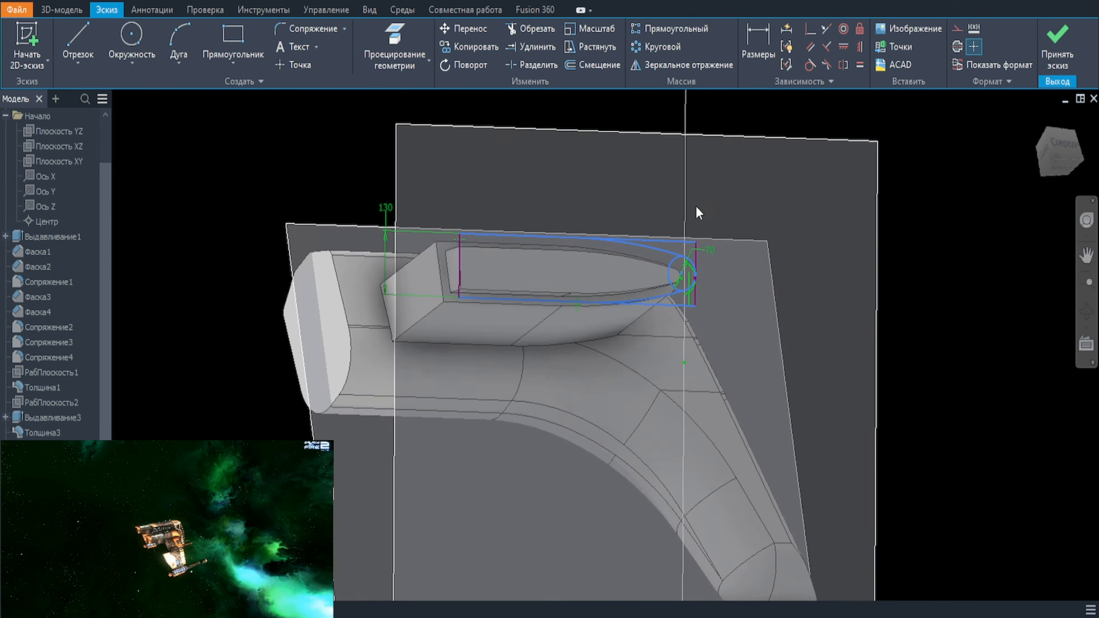
{"action": "scroll", "coordinate": [653, 364], "scroll_direction": "up", "scroll_amount": 5}
{"action": "scroll", "coordinate": [652, 346], "scroll_direction": "down", "scroll_amount": 3}
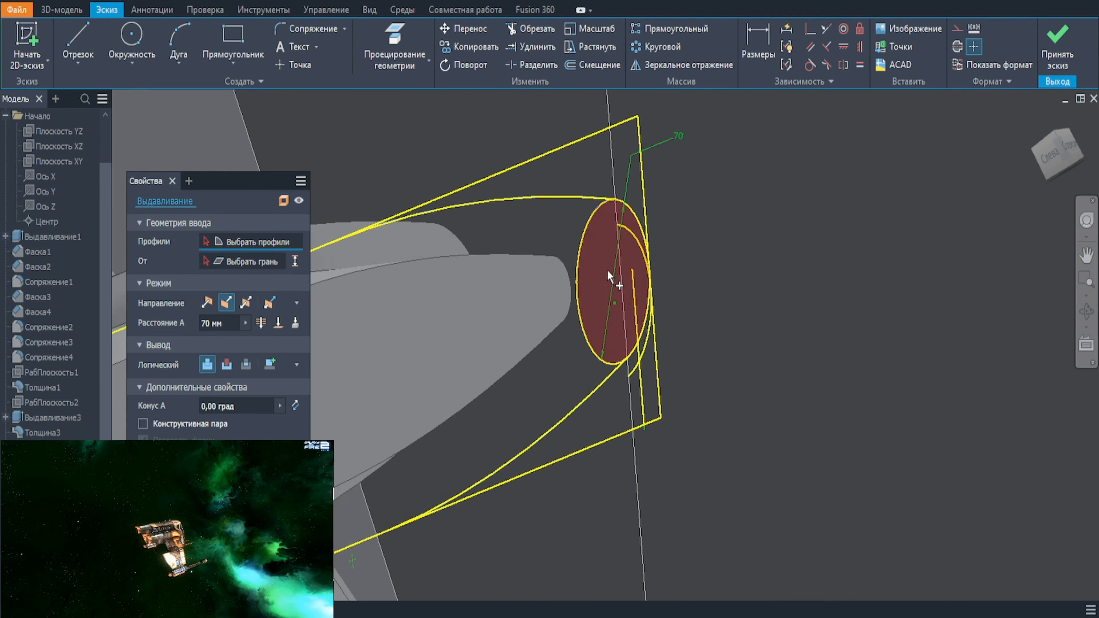
{"action": "left_click", "coordinate": [615, 310]}
{"action": "left_click", "coordinate": [559, 292]}
{"action": "scroll", "coordinate": [560, 292], "scroll_direction": "down", "scroll_amount": 5}
{"action": "middle_click_drag", "start_coordinate": [560, 293], "coordinate": [615, 299], "text": "shift"}
{"action": "left_click", "coordinate": [269, 303]}
{"action": "left_click_drag", "start_coordinate": [639, 284], "coordinate": [742, 300]}
{"action": "scroll", "coordinate": [723, 299], "scroll_direction": "down", "scroll_amount": 4}
{"action": "middle_click_drag", "start_coordinate": [670, 361], "coordinate": [404, 388], "text": "shift"}
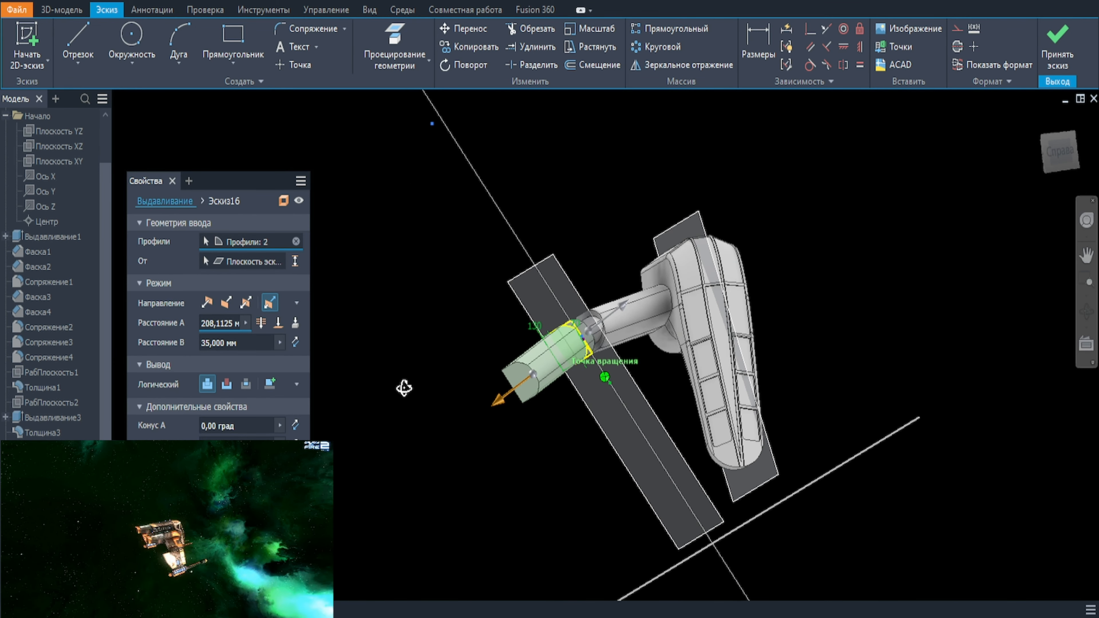
{"action": "scroll", "coordinate": [570, 406], "scroll_direction": "up", "scroll_amount": 3}
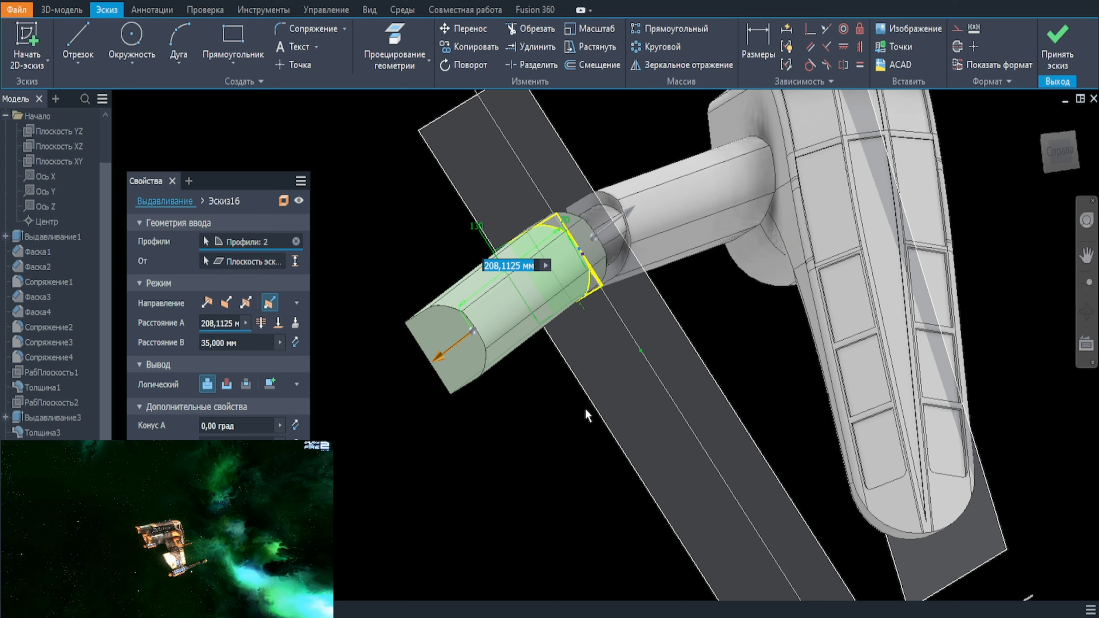
{"action": "scroll", "coordinate": [593, 414], "scroll_direction": "down", "scroll_amount": 3}
{"action": "middle_click_drag", "start_coordinate": [602, 413], "coordinate": [634, 413], "text": "shift"}
{"action": "key", "text": "Return"}
Step: Examine the joint between the new tapered extrusion and the stepped end of the side arm
{"action": "middle_click_drag", "start_coordinate": [498, 430], "coordinate": [567, 438], "text": "shift"}
{"action": "scroll", "coordinate": [606, 367], "scroll_direction": "up", "scroll_amount": 4}
{"action": "middle_click_drag", "start_coordinate": [616, 361], "coordinate": [623, 365], "text": "shift"}
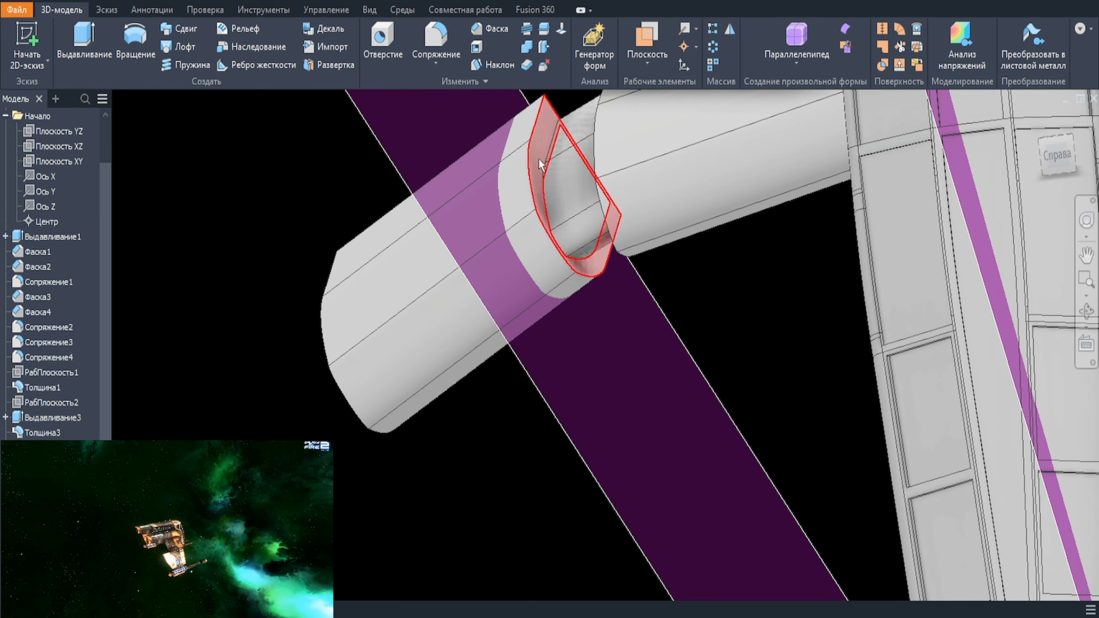
{"action": "left_click", "coordinate": [542, 164]}
{"action": "scroll", "coordinate": [688, 321], "scroll_direction": "up", "scroll_amount": 2}
{"action": "middle_click_drag", "start_coordinate": [689, 321], "coordinate": [729, 482]}
{"action": "left_click", "coordinate": [729, 473]}
{"action": "scroll", "coordinate": [729, 473], "scroll_direction": "up", "scroll_amount": 2}
{"action": "scroll", "coordinate": [507, 368], "scroll_direction": "down", "scroll_amount": 4}
{"action": "scroll", "coordinate": [57, 381], "scroll_direction": "down", "scroll_amount": 3}
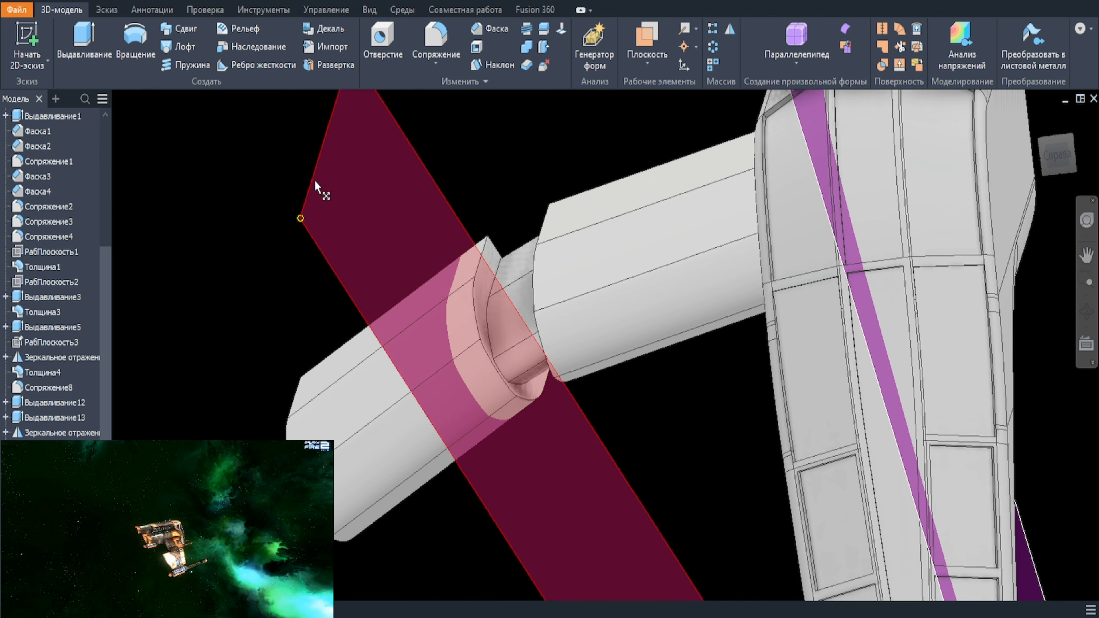
{"action": "double_click", "coordinate": [315, 182]}
{"action": "left_click", "coordinate": [595, 534]}
{"action": "scroll", "coordinate": [656, 502], "scroll_direction": "down", "scroll_amount": 2}
{"action": "left_click", "coordinate": [589, 557]}
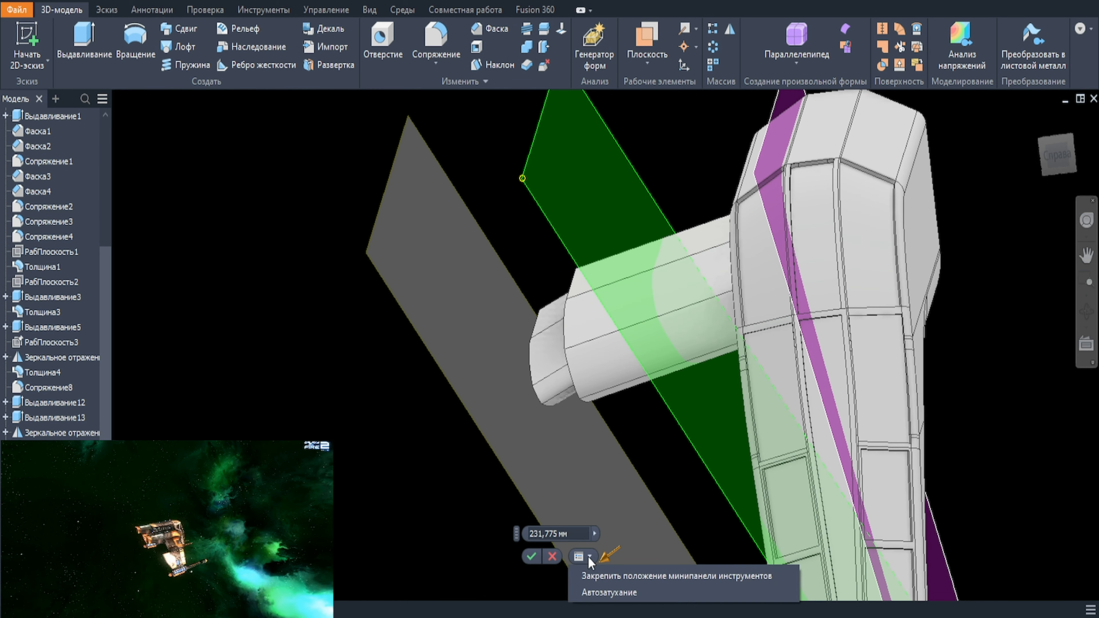
{"action": "left_click", "coordinate": [596, 536]}
{"action": "left_click", "coordinate": [596, 535]}
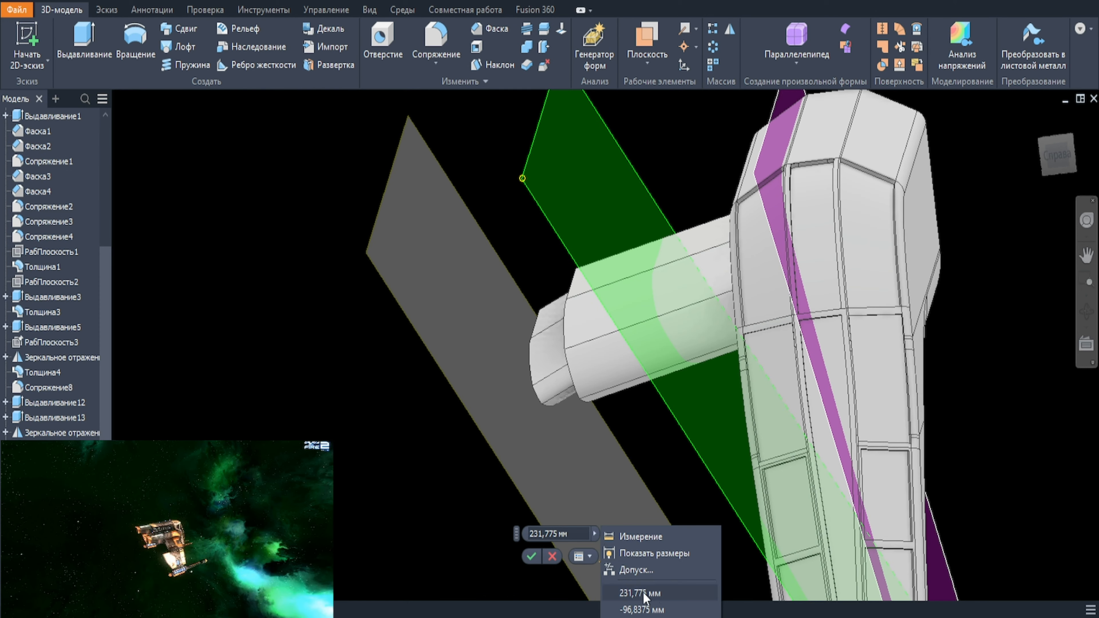
{"action": "scroll", "coordinate": [627, 515], "scroll_direction": "down", "scroll_amount": 2}
{"action": "key", "text": "Escape"}
Step: Try another offset distance for the angled work plane that carries the tapered nose profile
{"action": "scroll", "coordinate": [627, 514], "scroll_direction": "down", "scroll_amount": 1}
{"action": "middle_click_drag", "start_coordinate": [639, 473], "coordinate": [637, 461], "text": "shift"}
{"action": "middle_click_drag", "start_coordinate": [636, 461], "coordinate": [600, 361]}
{"action": "double_click", "coordinate": [598, 360]}
{"action": "left_click", "coordinate": [578, 469]}
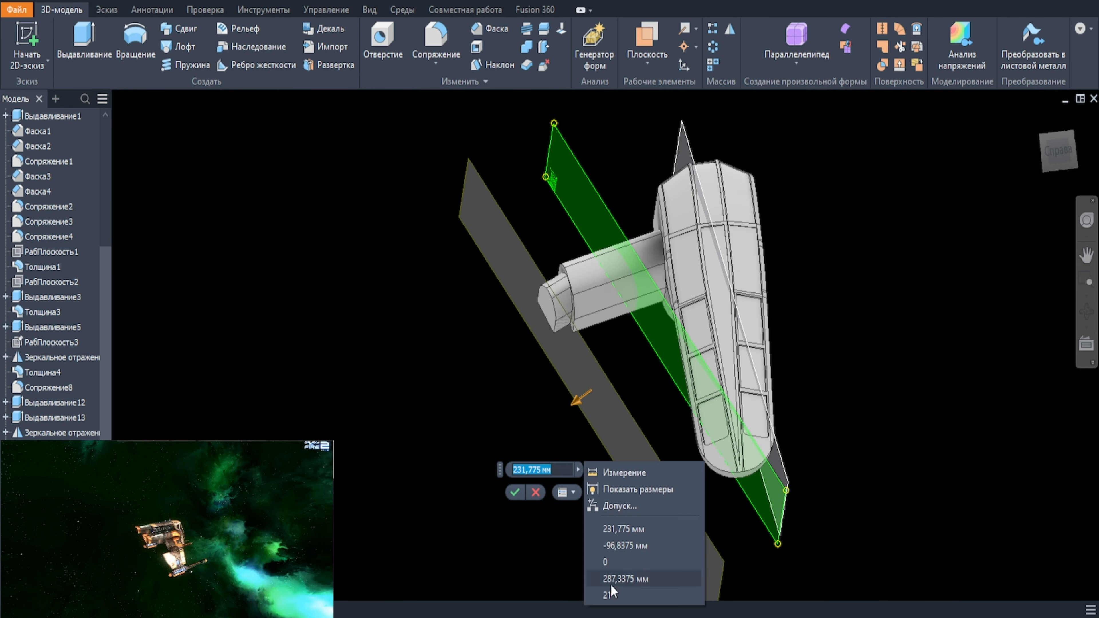
{"action": "left_click", "coordinate": [615, 590]}
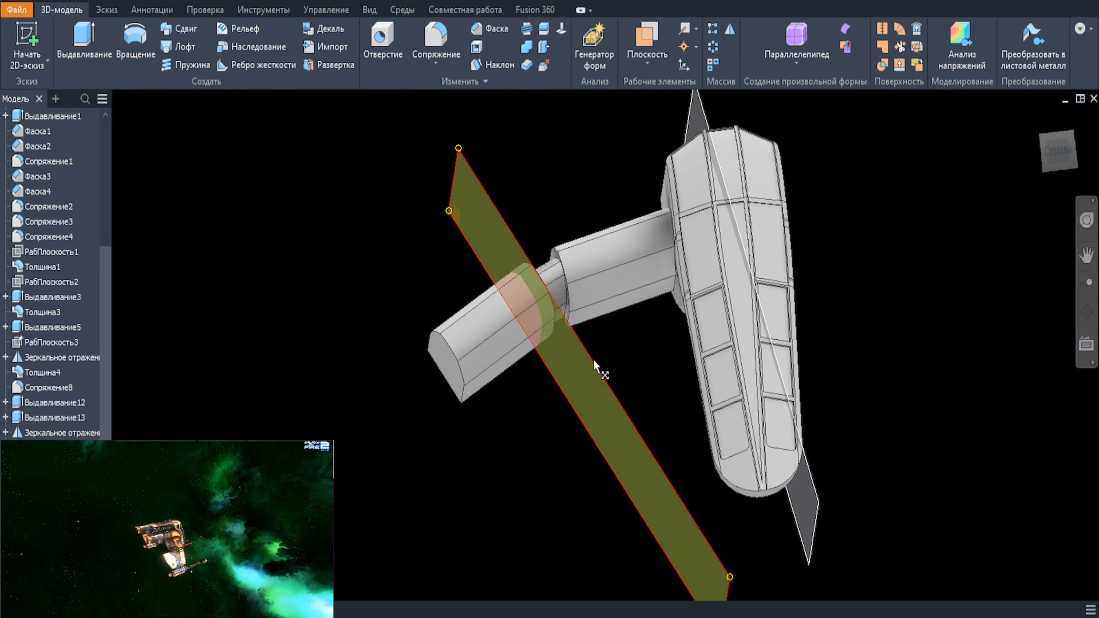
{"action": "left_click", "coordinate": [578, 473]}
{"action": "left_click", "coordinate": [606, 493]}
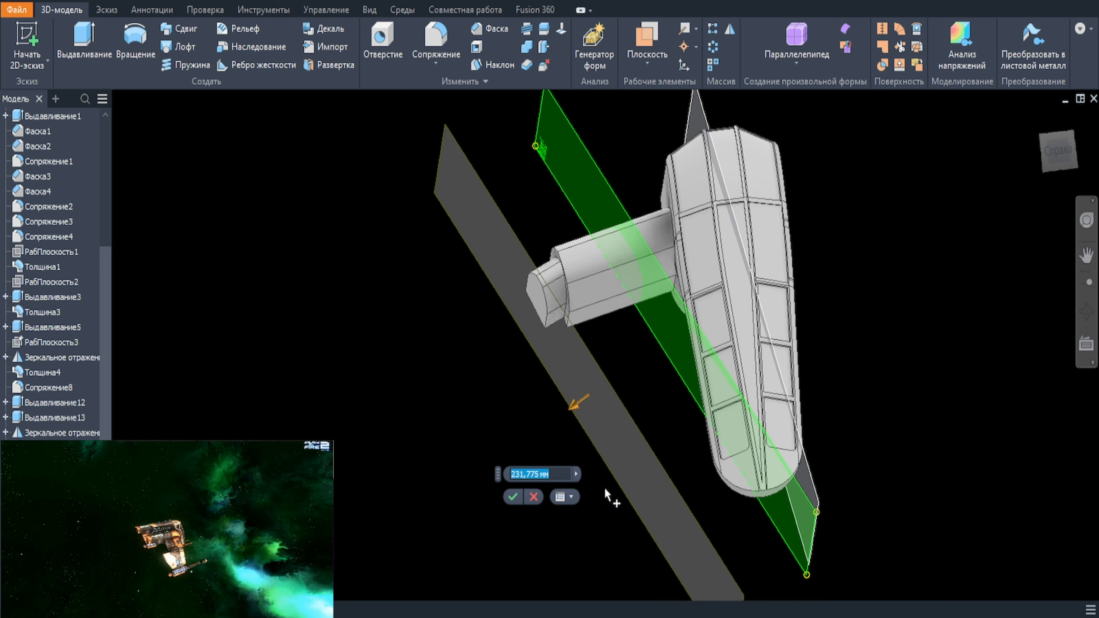
{"action": "left_click", "coordinate": [535, 496]}
Step: Set the tapered nose block's asymmetric extrusion to about 185 mm outward and about 46 mm toward the side arm
{"action": "middle_click_drag", "start_coordinate": [553, 417], "coordinate": [413, 372], "text": "shift"}
{"action": "key", "text": "e"}
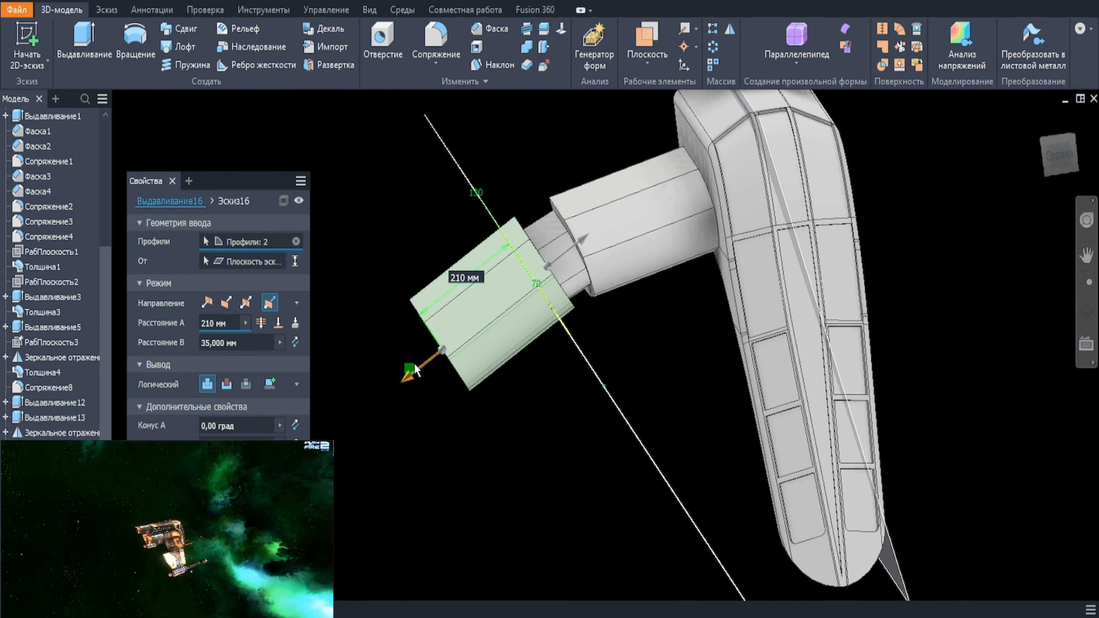
{"action": "scroll", "coordinate": [592, 253], "scroll_direction": "up", "scroll_amount": 2}
{"action": "left_click_drag", "start_coordinate": [562, 262], "coordinate": [591, 238]}
{"action": "scroll", "coordinate": [458, 383], "scroll_direction": "down", "scroll_amount": 3}
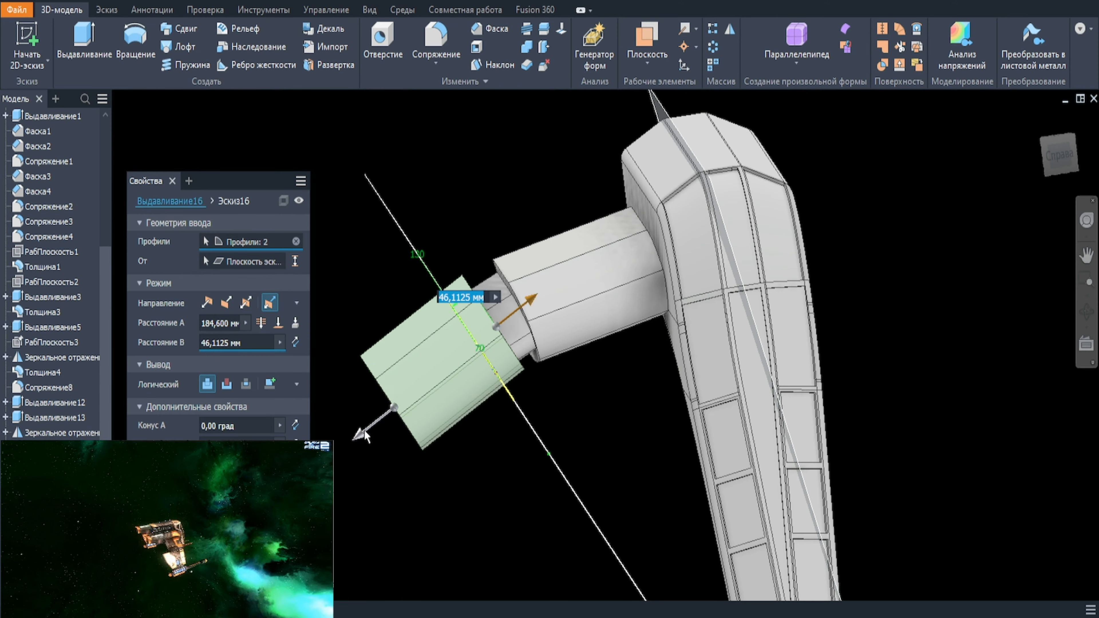
{"action": "key", "text": "Return"}
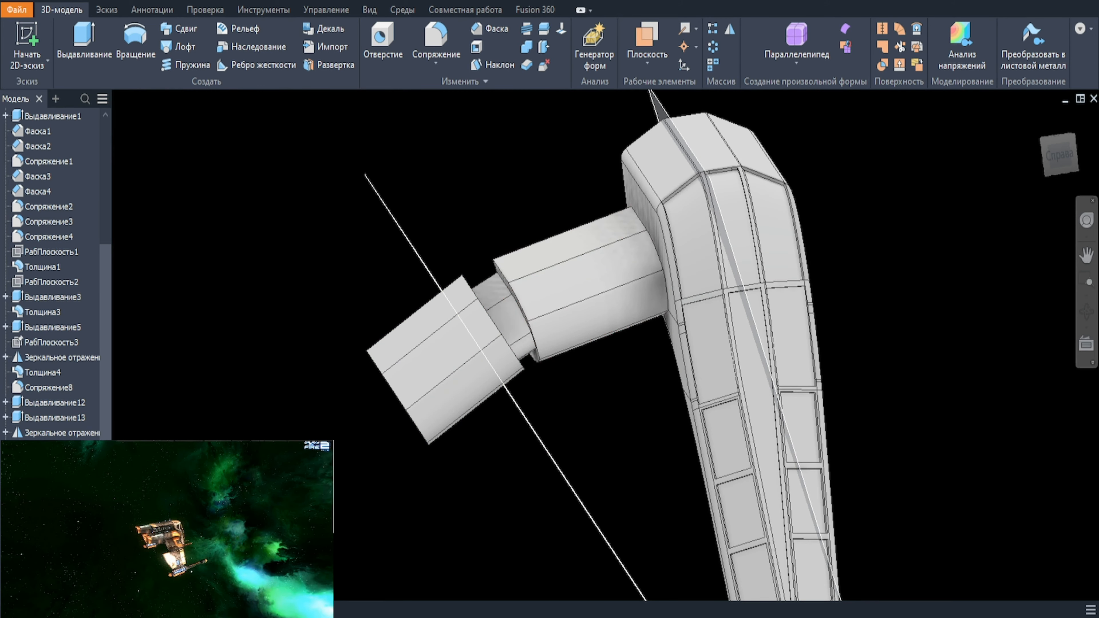
Step: Adjust the extrusion distance of the side arm next to the nose block
{"action": "double_click", "coordinate": [615, 304]}
{"action": "type", "text": "36"}
{"action": "key", "text": "Return"}
{"action": "middle_click_drag", "start_coordinate": [556, 350], "coordinate": [433, 346], "text": "shift"}
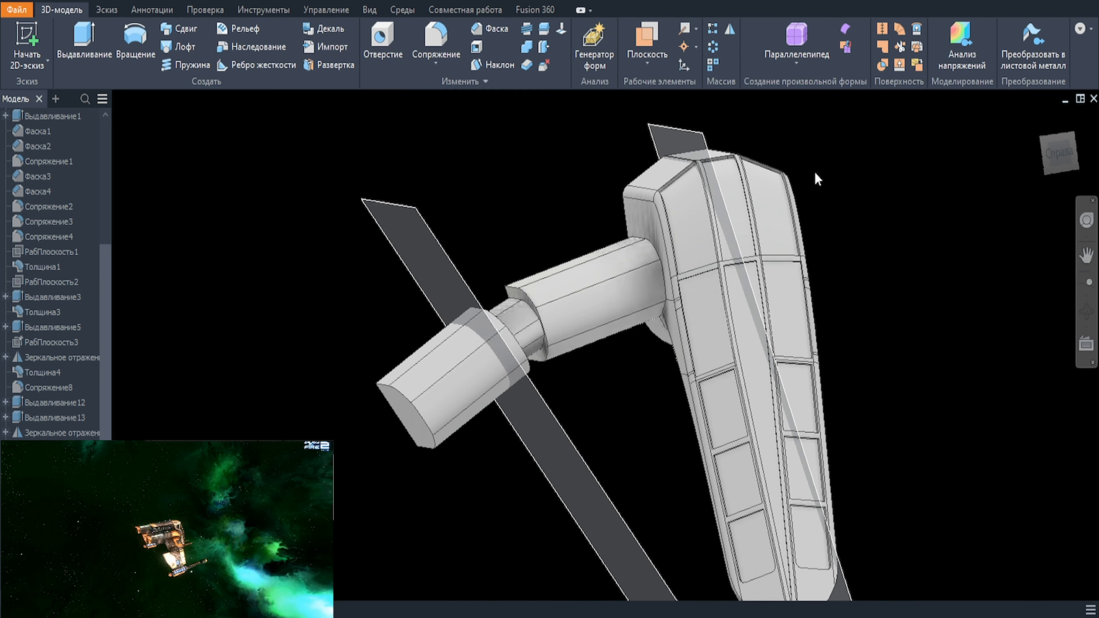
Step: Start a sketch facing the body's side, project the edge of its flat end, and draw an inward-bulging arc between the edge's endpoints
{"action": "middle_click_drag", "start_coordinate": [817, 179], "coordinate": [822, 319], "text": "shift"}
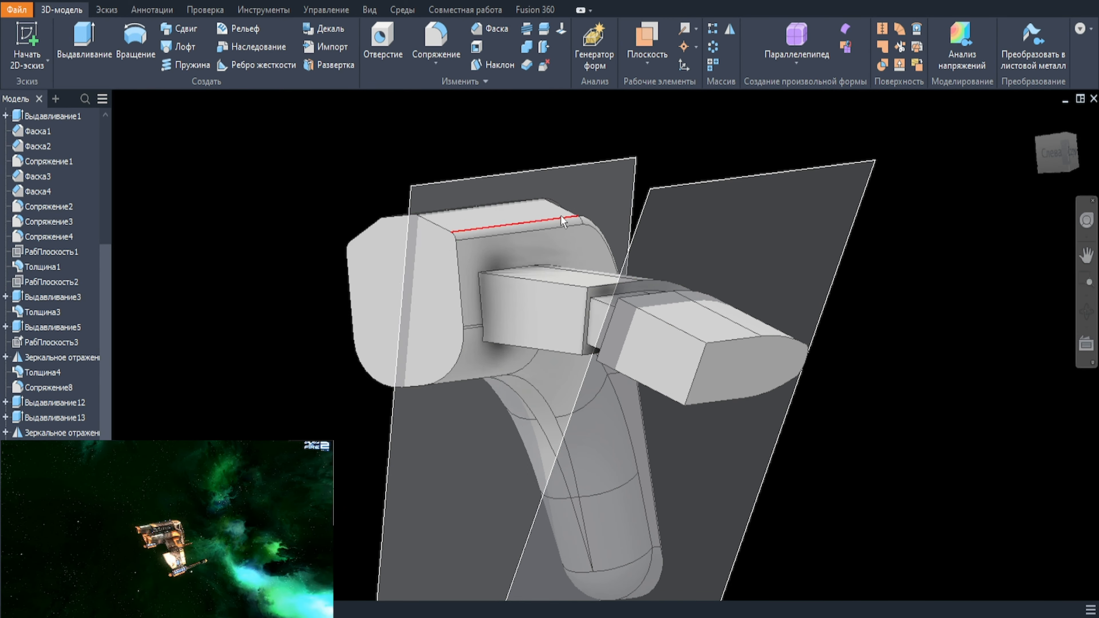
{"action": "middle_click_drag", "start_coordinate": [562, 221], "coordinate": [363, 302], "text": "shift"}
{"action": "left_click", "coordinate": [367, 305]}
{"action": "left_click", "coordinate": [501, 281]}
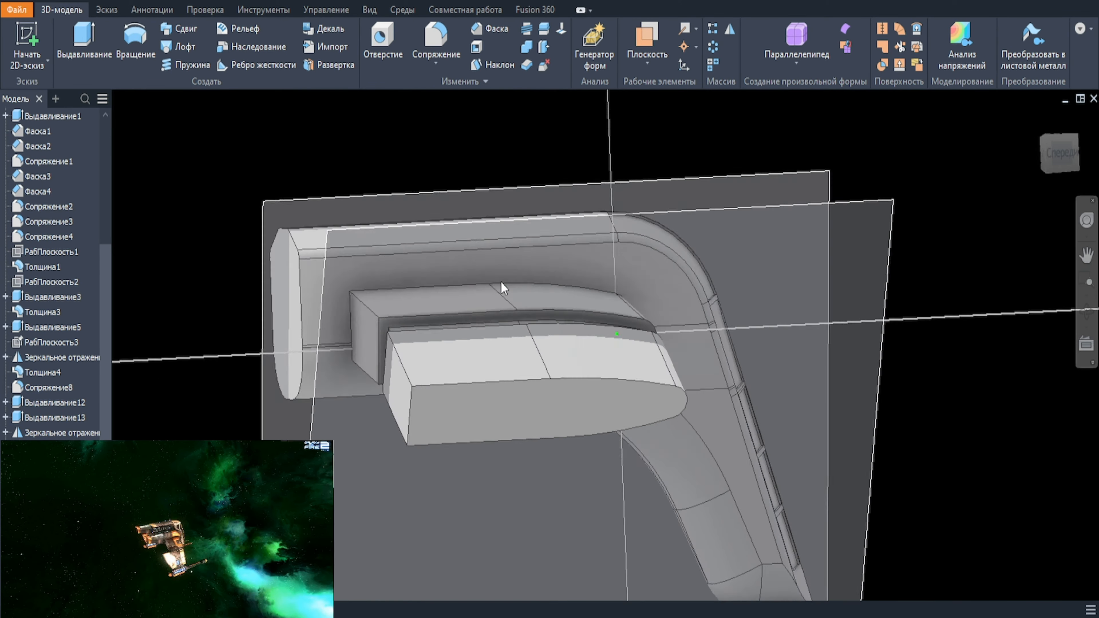
{"action": "left_click", "coordinate": [392, 52]}
{"action": "scroll", "coordinate": [277, 238], "scroll_direction": "down", "scroll_amount": 5}
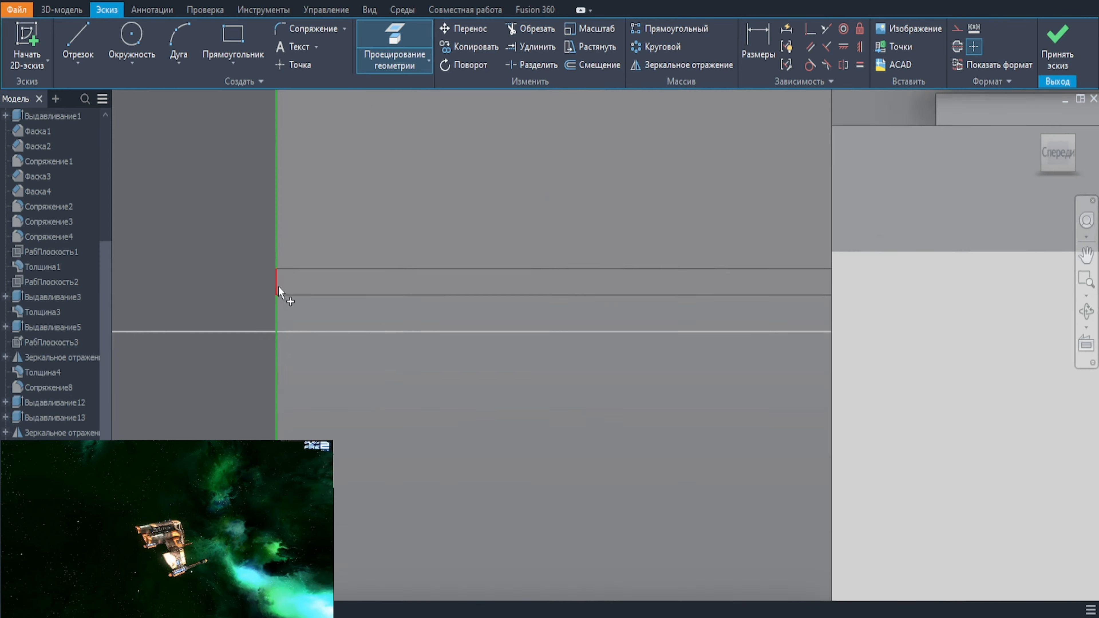
{"action": "scroll", "coordinate": [279, 293], "scroll_direction": "up", "scroll_amount": 5}
{"action": "key", "text": "a"}
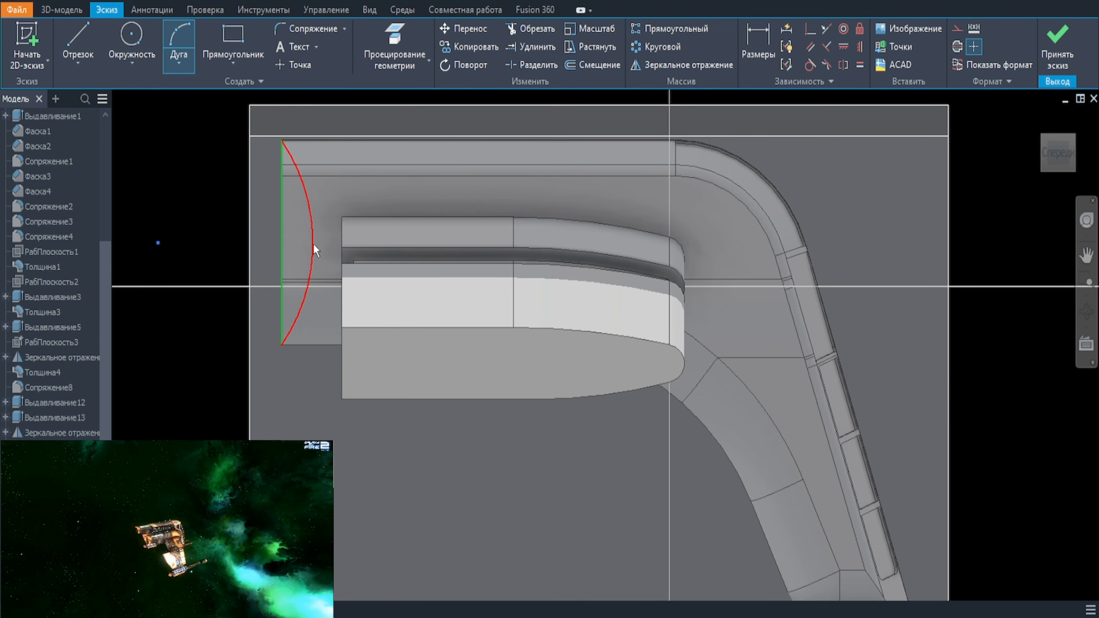
Step: Cut the arc segment through the body's flat end with a 350 mm extrusion, and hide the two work planes
{"action": "key", "text": "e"}
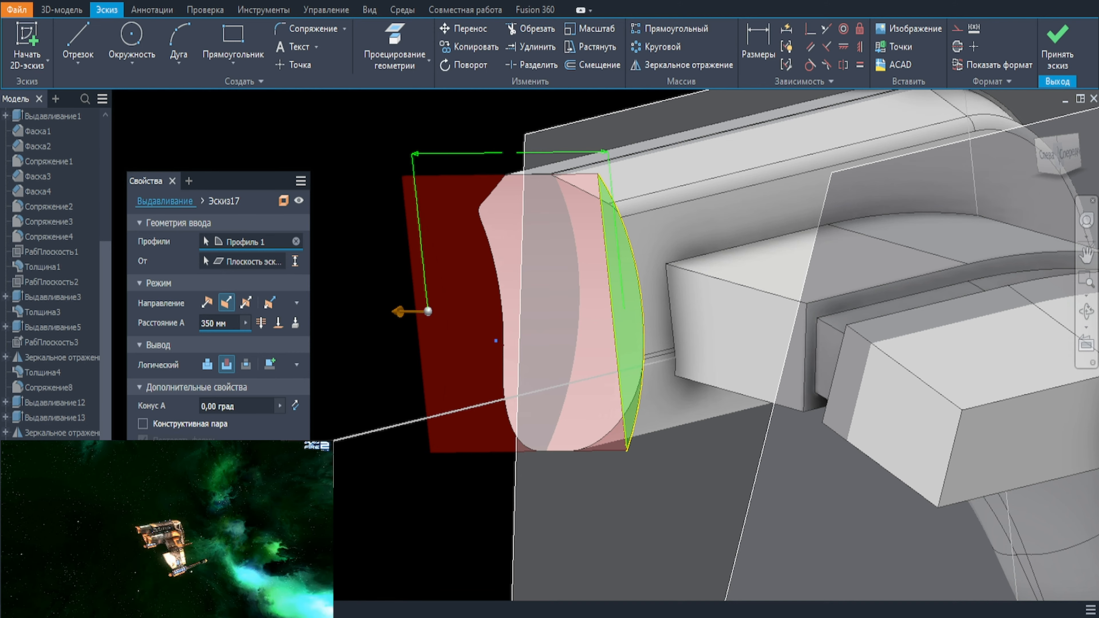
{"action": "key", "text": "Escape"}
{"action": "right_click", "coordinate": [614, 240]}
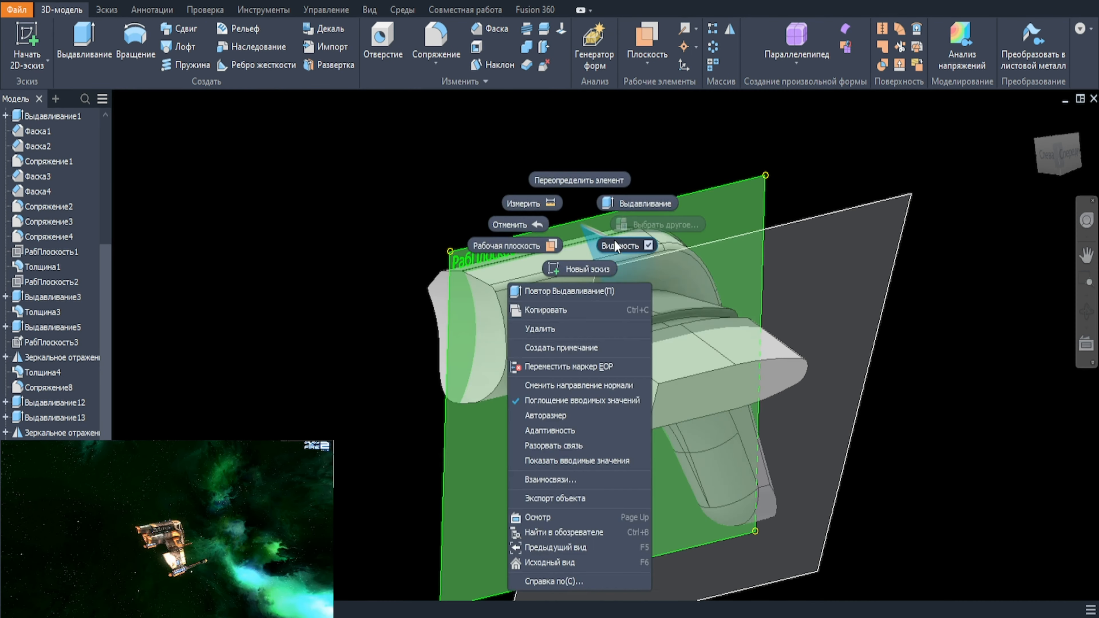
{"action": "left_click", "coordinate": [805, 241]}
{"action": "scroll", "coordinate": [393, 283], "scroll_direction": "down", "scroll_amount": 4}
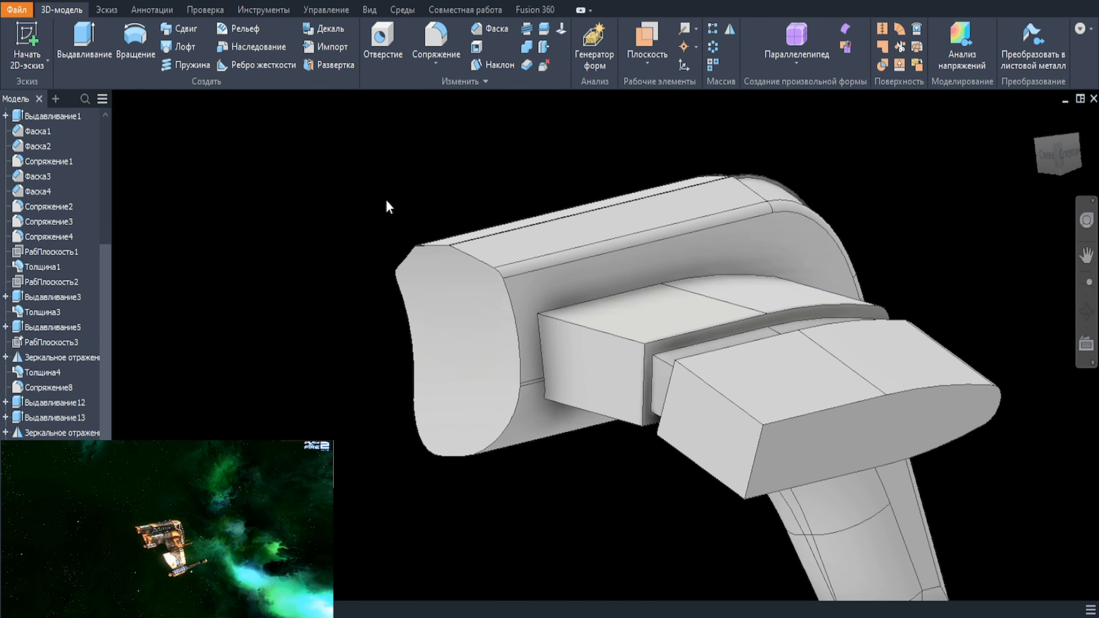
Step: Create a work plane offset from the YZ plane just beyond the body's concave end, and hide the YZ plane
{"action": "scroll", "coordinate": [49, 210], "scroll_direction": "up", "scroll_amount": 4}
{"action": "left_click", "coordinate": [59, 191]}
{"action": "left_click_drag", "start_coordinate": [719, 155], "coordinate": [329, 255]}
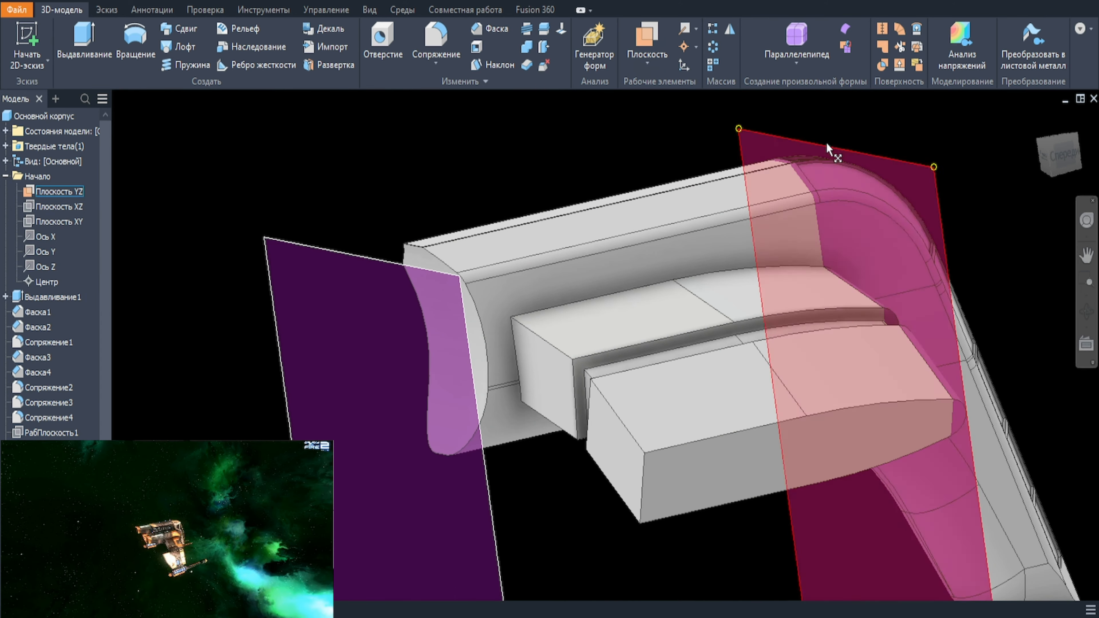
{"action": "right_click", "coordinate": [866, 179]}
{"action": "left_click", "coordinate": [930, 178]}
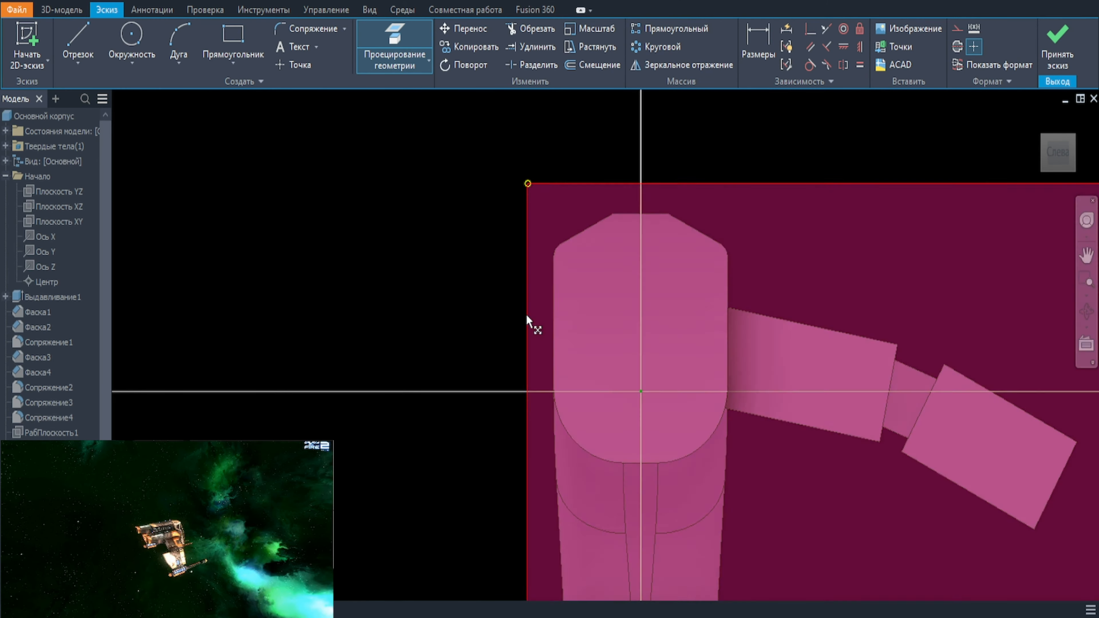
Step: Project the body's end-face outline into a sketch on the offset plane and offset the outline 19 mm inward
{"action": "left_click", "coordinate": [585, 372]}
{"action": "key", "text": "Escape"}
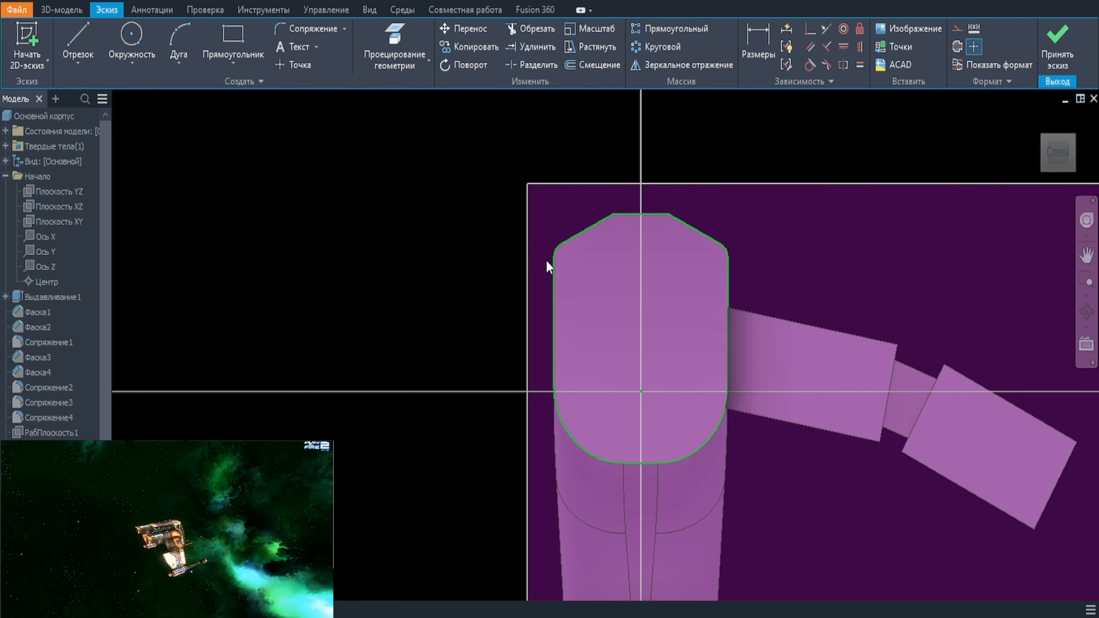
{"action": "key", "text": "o"}
{"action": "left_click", "coordinate": [597, 224]}
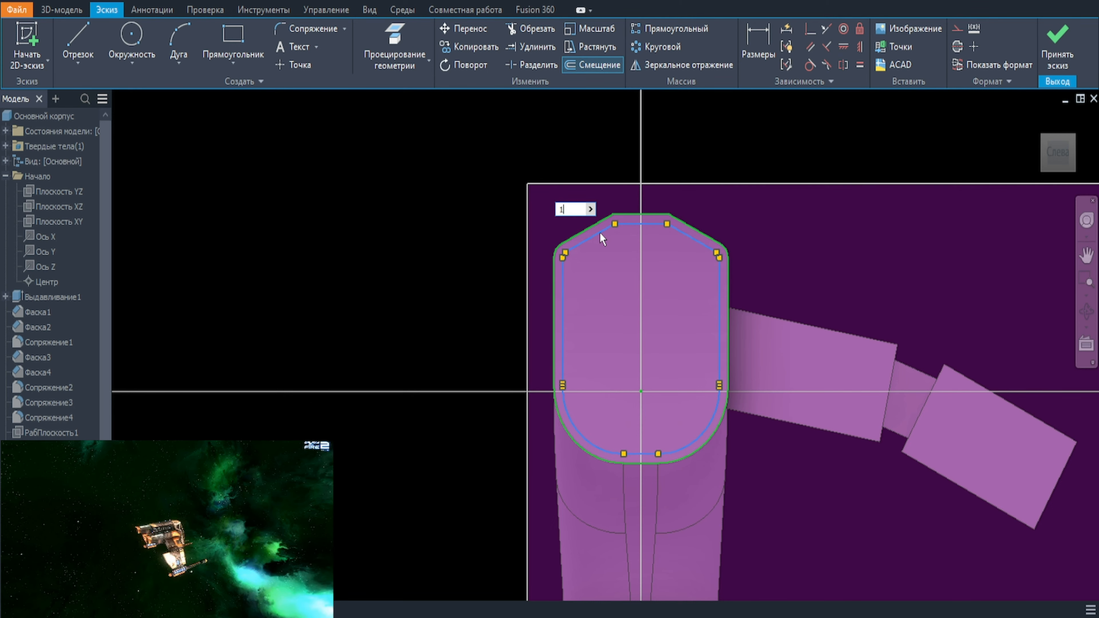
{"action": "type", "text": "13"}
{"action": "scroll", "coordinate": [633, 285], "scroll_direction": "up", "scroll_amount": 3}
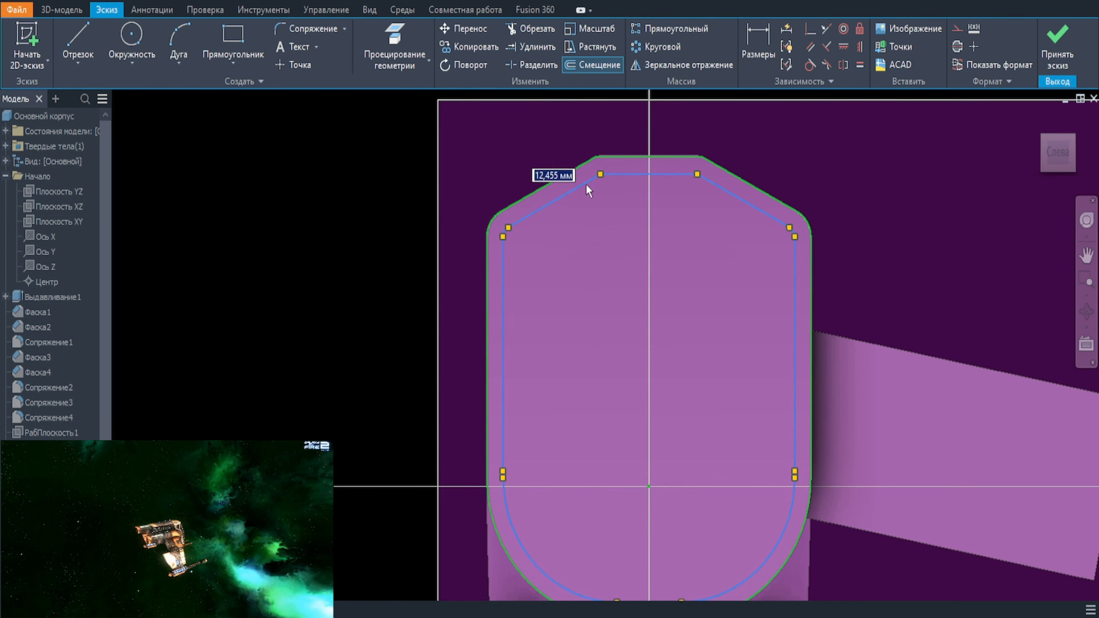
{"action": "left_click", "coordinate": [593, 199]}
{"action": "key", "text": "Escape"}
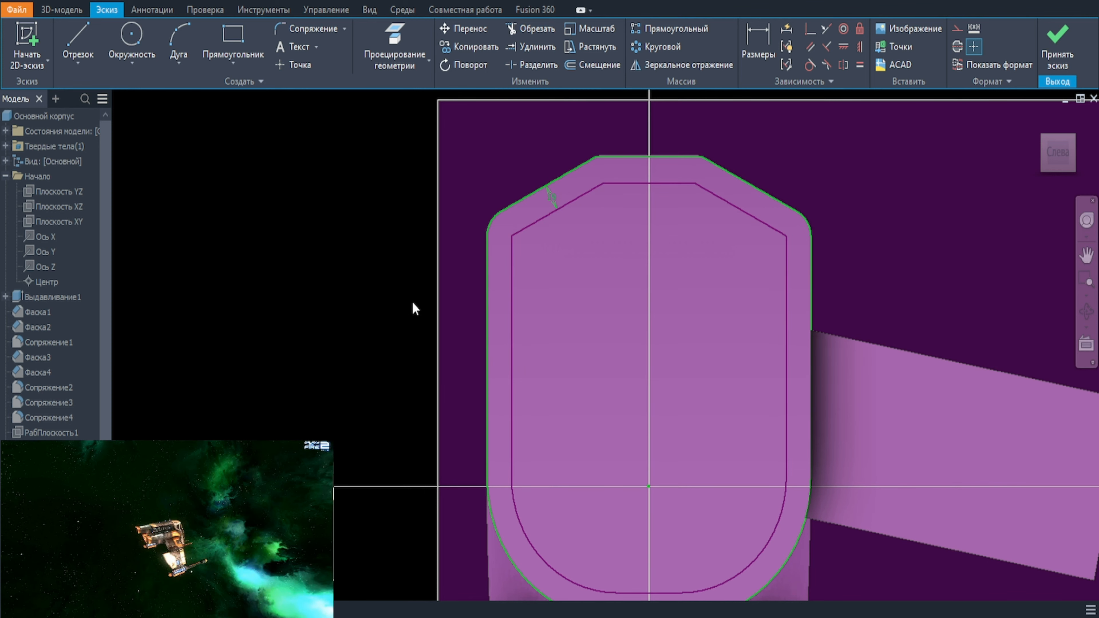
Step: Offset the inner outline's flat top edge and its two slanted neighbours 25 mm inward
{"action": "middle_click_drag", "start_coordinate": [527, 381], "coordinate": [528, 368], "text": "shift"}
{"action": "left_click", "coordinate": [1054, 153]}
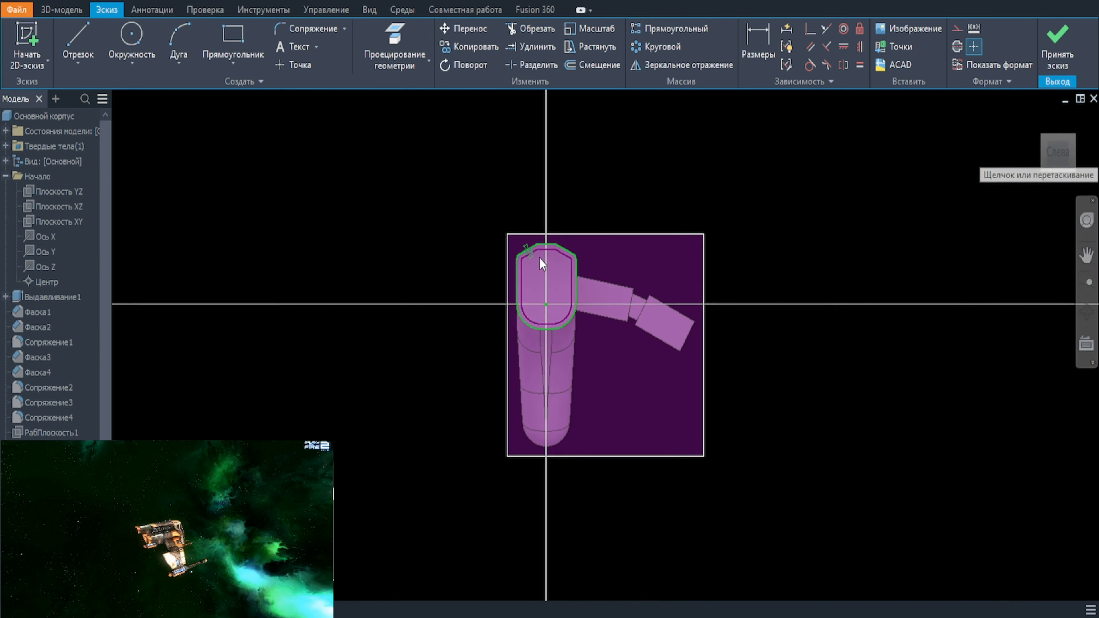
{"action": "scroll", "coordinate": [543, 255], "scroll_direction": "up", "scroll_amount": 8}
{"action": "key", "text": "o"}
{"action": "left_click", "coordinate": [543, 98]}
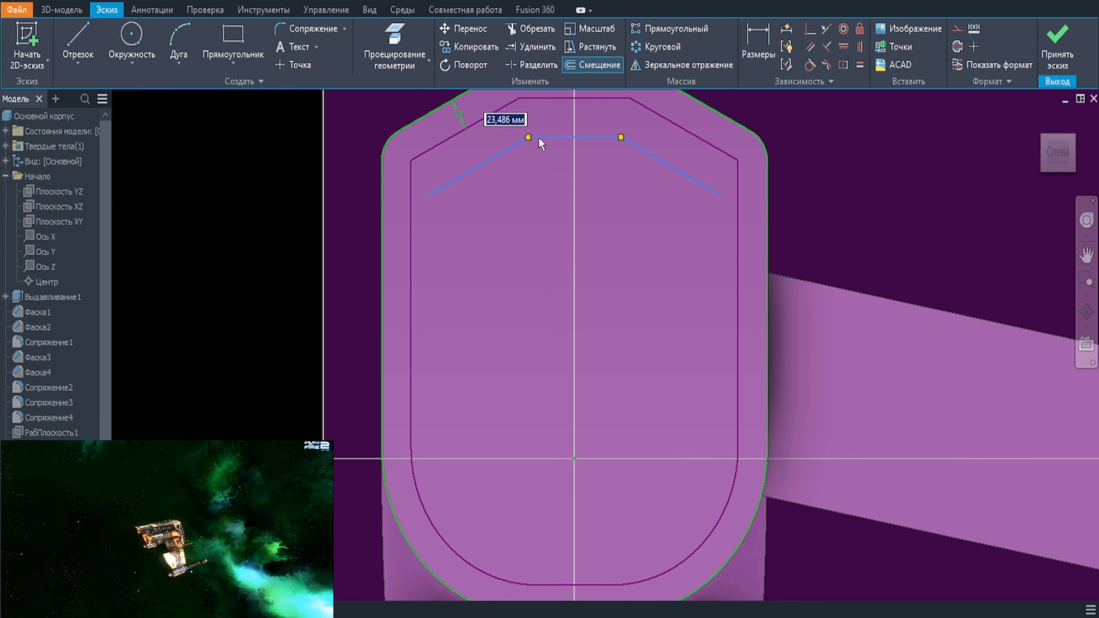
{"action": "type", "text": "25"}
{"action": "key", "text": "Return"}
Step: Offset both straight sides of the inner outline 25 mm inward
{"action": "left_click", "coordinate": [412, 320]}
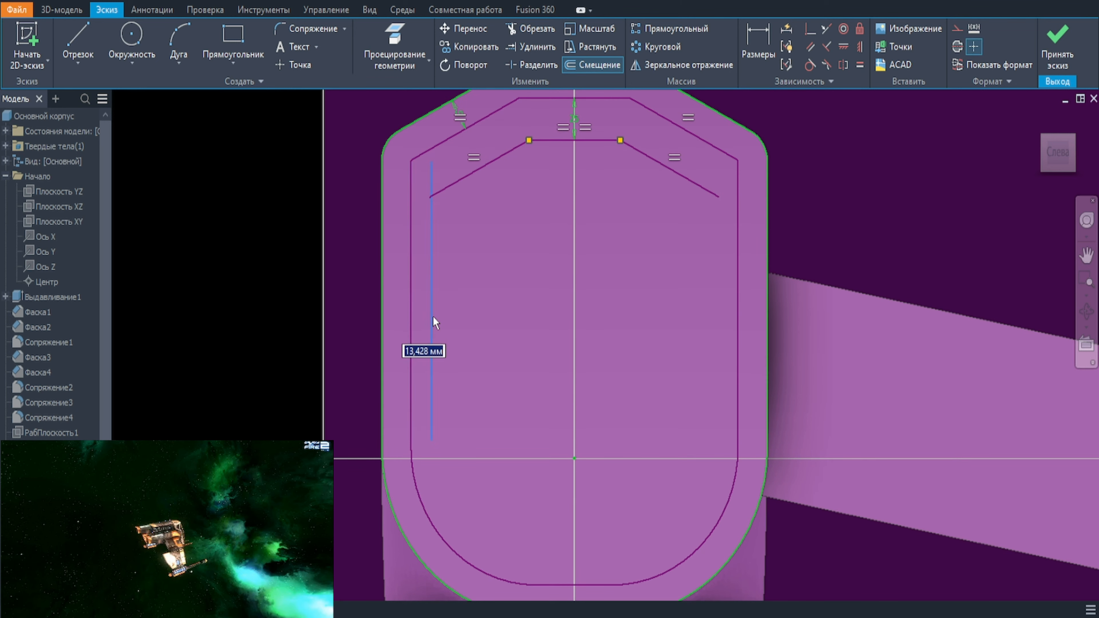
{"action": "left_click", "coordinate": [739, 404]}
{"action": "type", "text": "25"}
{"action": "key", "text": "Return"}
Step: Close the innermost profile's lower end with a three-point arc between the two side lines, tangent to both
{"action": "middle_click_drag", "start_coordinate": [658, 557], "coordinate": [661, 431]}
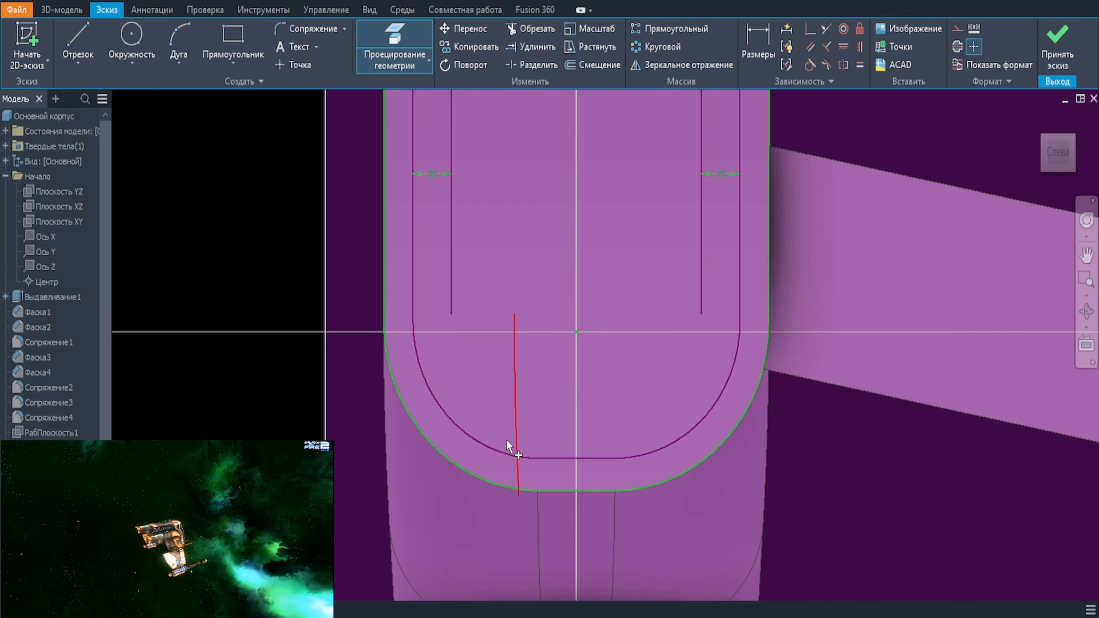
{"action": "key", "text": "a"}
{"action": "left_click", "coordinate": [451, 314]}
{"action": "left_click", "coordinate": [701, 314]}
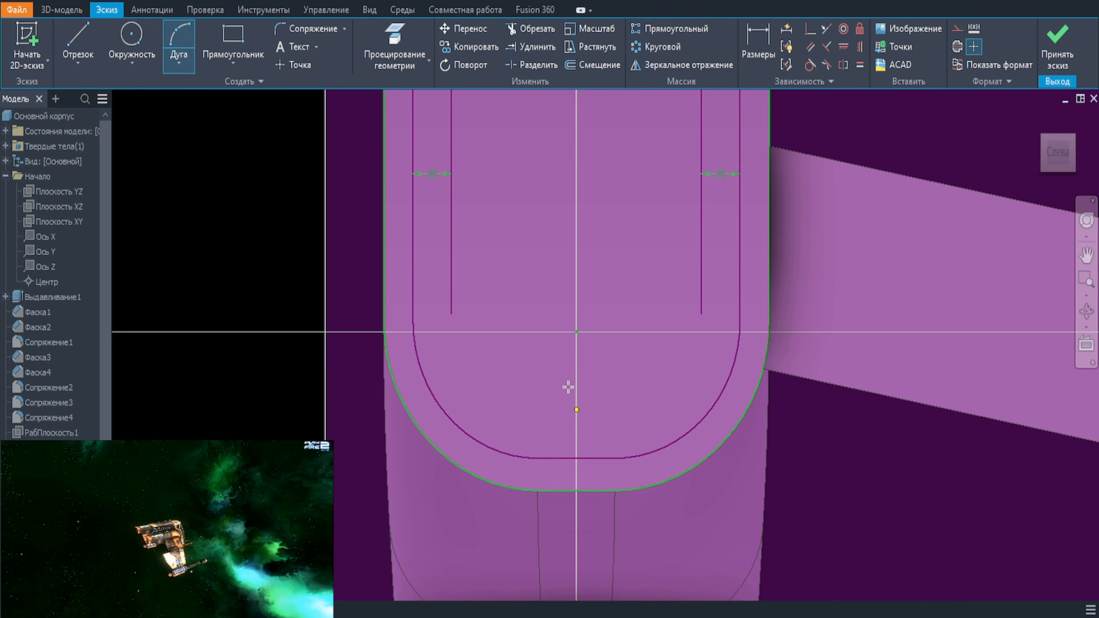
{"action": "left_click", "coordinate": [577, 410]}
{"action": "left_click", "coordinate": [810, 65]}
{"action": "left_click", "coordinate": [701, 286]}
{"action": "left_click", "coordinate": [640, 391]}
{"action": "left_click", "coordinate": [511, 381]}
{"action": "left_click", "coordinate": [452, 259]}
{"action": "scroll", "coordinate": [580, 329], "scroll_direction": "down", "scroll_amount": 1}
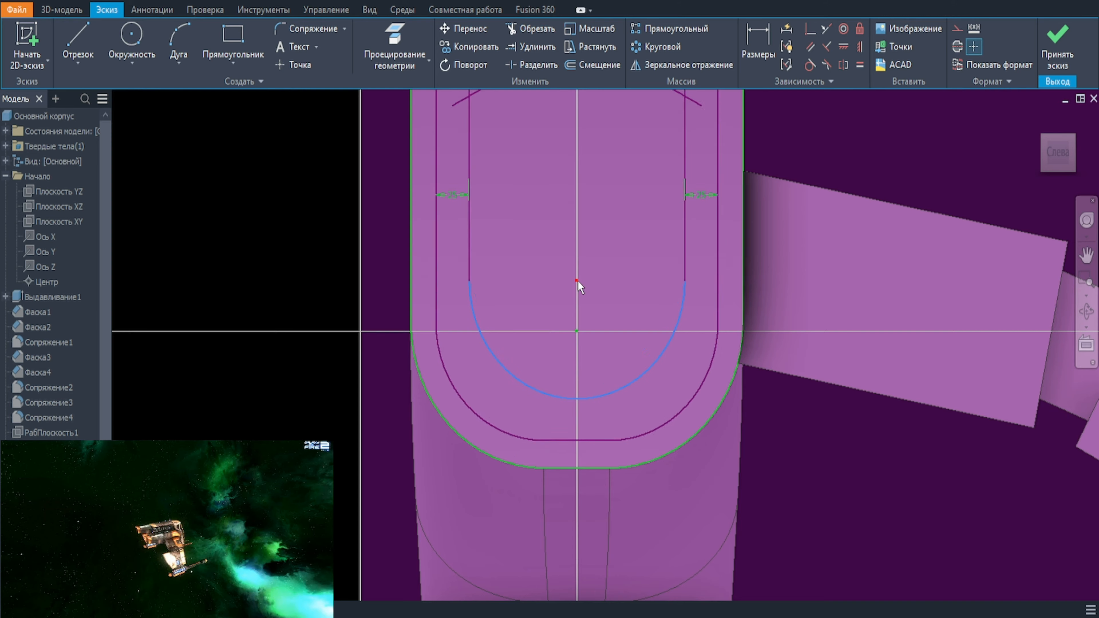
{"action": "scroll", "coordinate": [577, 277], "scroll_direction": "down", "scroll_amount": 1}
{"action": "scroll", "coordinate": [519, 209], "scroll_direction": "up", "scroll_amount": 1}
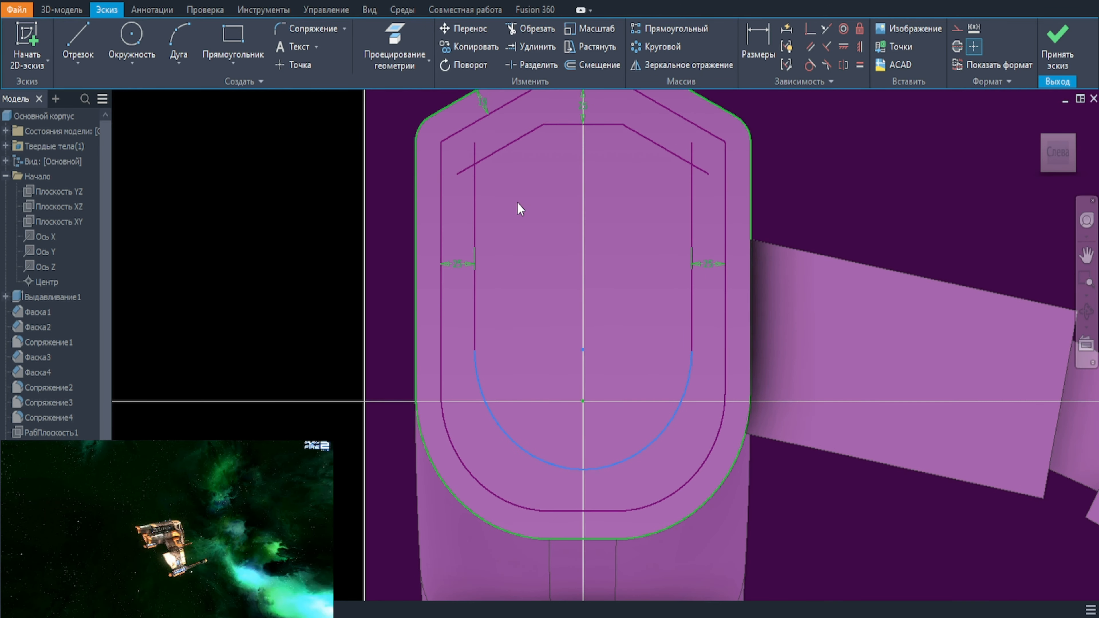
Step: Try to round one upper corner of the innermost profile with an arc tangent to the slanted edge and side line
{"action": "scroll", "coordinate": [491, 189], "scroll_direction": "up", "scroll_amount": 2}
{"action": "left_click", "coordinate": [178, 39]}
{"action": "left_click", "coordinate": [462, 190]}
{"action": "left_click", "coordinate": [514, 114]}
{"action": "left_click", "coordinate": [485, 151]}
{"action": "scroll", "coordinate": [501, 132], "scroll_direction": "up", "scroll_amount": 2}
{"action": "left_click", "coordinate": [810, 65]}
{"action": "left_click", "coordinate": [481, 170]}
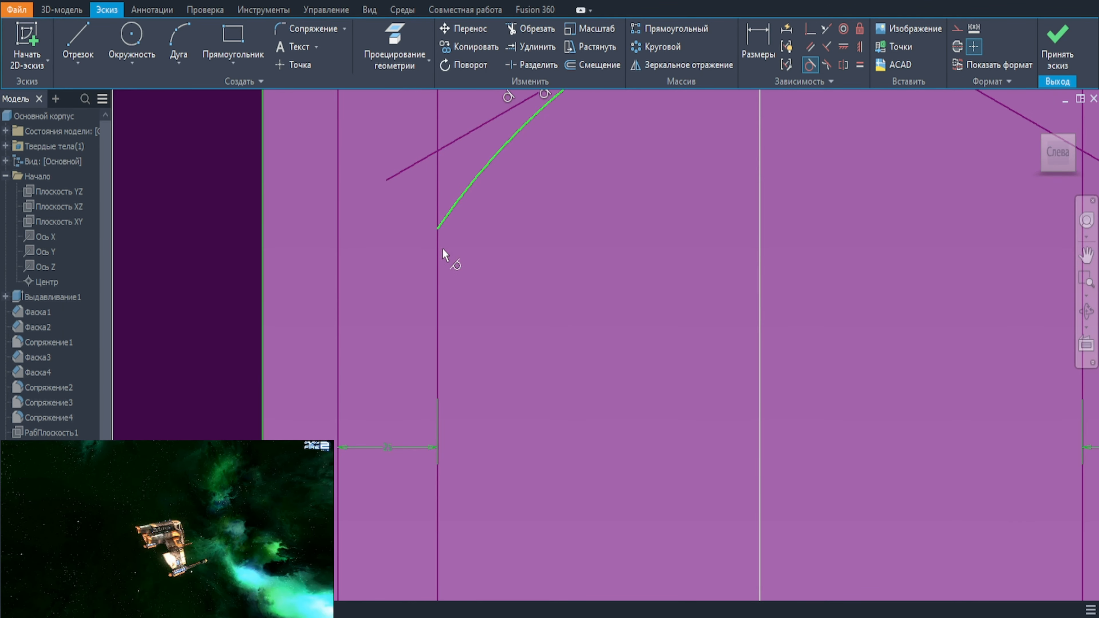
{"action": "scroll", "coordinate": [591, 208], "scroll_direction": "down", "scroll_amount": 5}
{"action": "key", "text": "Escape"}
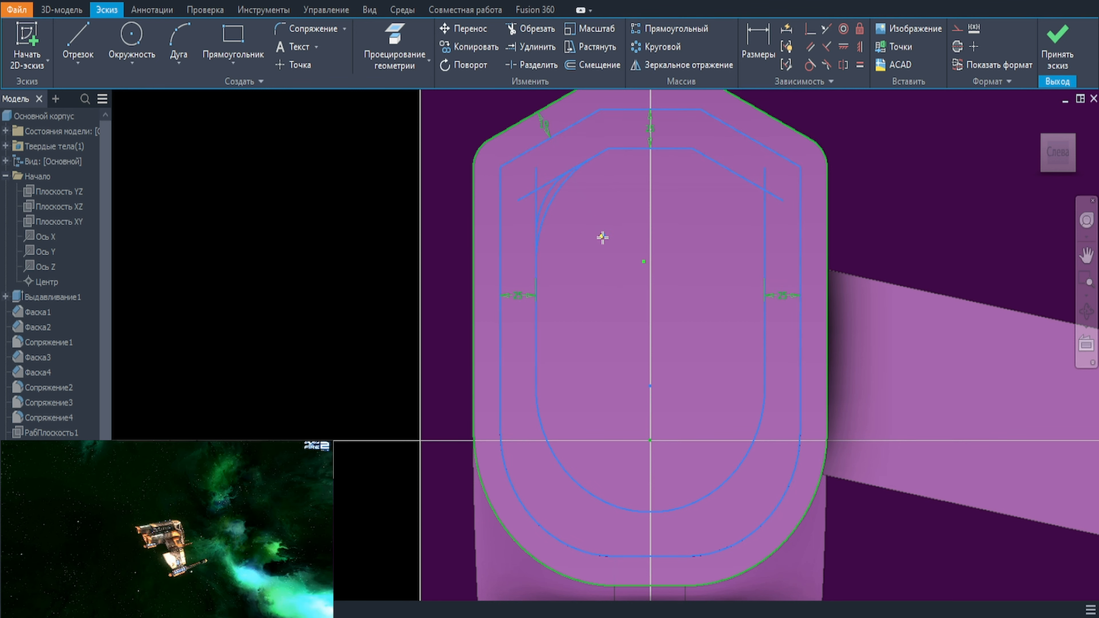
Step: Cut the innermost profile 267.45 mm from the sketch plane into the body's concave end
{"action": "key", "text": "e"}
{"action": "left_click_drag", "start_coordinate": [804, 262], "coordinate": [750, 271]}
{"action": "middle_click_drag", "start_coordinate": [777, 328], "coordinate": [835, 333], "text": "shift"}
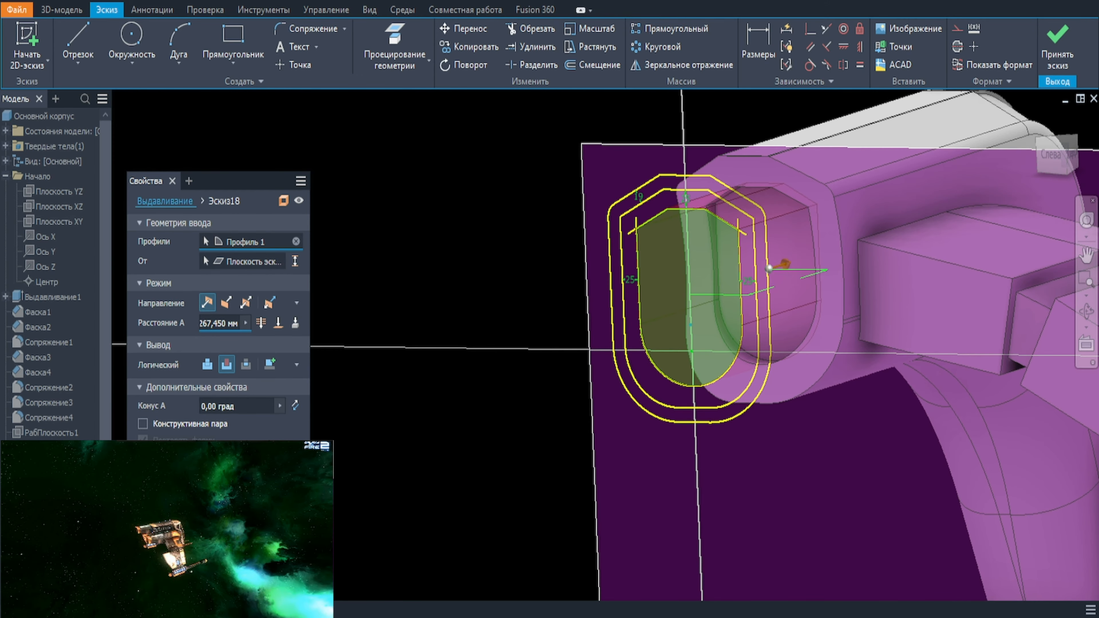
{"action": "key", "text": "Return"}
Step: Sketch on the side arm's flat rear face, project the face outline, and offset it inward
{"action": "key", "text": "s"}
{"action": "left_click", "coordinate": [700, 145]}
{"action": "key", "text": "p"}
{"action": "left_click", "coordinate": [747, 289]}
{"action": "key", "text": "o"}
{"action": "left_click", "coordinate": [767, 282]}
{"action": "key", "text": "Return"}
{"action": "scroll", "coordinate": [761, 287], "scroll_direction": "up", "scroll_amount": 2}
{"action": "key", "text": "Escape"}
{"action": "middle_click_drag", "start_coordinate": [813, 356], "coordinate": [714, 312]}
Step: Cut the inner offset profile into the side arm's rear face as a recess
{"action": "key", "text": "e"}
{"action": "left_click", "coordinate": [714, 313]}
{"action": "key", "text": "Return"}
Step: Examine the narrow tapered groove along the body's outer surface and its pointed tip
{"action": "middle_click_drag", "start_coordinate": [770, 491], "coordinate": [525, 503], "text": "shift"}
{"action": "scroll", "coordinate": [624, 370], "scroll_direction": "down", "scroll_amount": 3}
{"action": "mouse_move", "coordinate": [624, 370]}
{"action": "middle_mouse_down", "text": "shift"}
{"action": "mouse_move", "coordinate": [631, 420]}
{"action": "mouse_move", "coordinate": [966, 423]}
{"action": "mouse_move", "coordinate": [731, 462]}
{"action": "mouse_move", "coordinate": [564, 393]}
{"action": "mouse_move", "coordinate": [601, 413]}
{"action": "mouse_move", "coordinate": [562, 331]}
{"action": "middle_mouse_up", "text": "shift"}
{"action": "scroll", "coordinate": [558, 540], "scroll_direction": "up", "scroll_amount": 4}
{"action": "middle_click_drag", "start_coordinate": [586, 513], "coordinate": [563, 525], "text": "shift"}
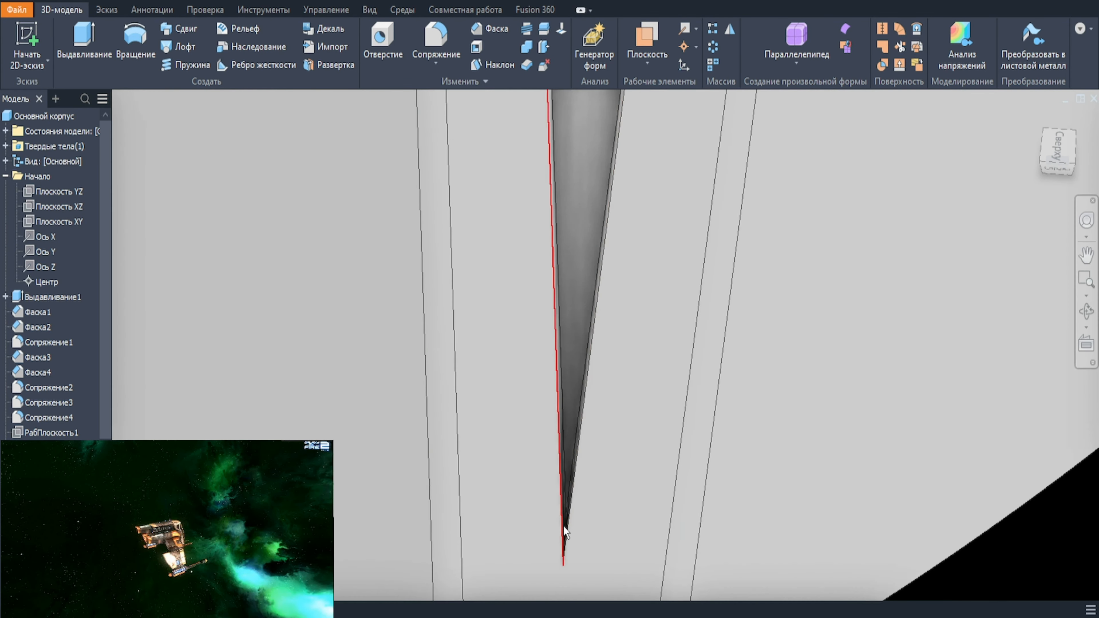
{"action": "scroll", "coordinate": [564, 531], "scroll_direction": "up", "scroll_amount": 3}
{"action": "scroll", "coordinate": [568, 540], "scroll_direction": "down", "scroll_amount": 10}
{"action": "middle_click_drag", "start_coordinate": [619, 390], "coordinate": [606, 297], "text": "shift"}
{"action": "mouse_move", "coordinate": [722, 192]}
{"action": "middle_mouse_down", "text": "shift"}
{"action": "mouse_move", "coordinate": [592, 241]}
{"action": "mouse_move", "coordinate": [727, 203]}
{"action": "mouse_move", "coordinate": [796, 255]}
{"action": "middle_mouse_up", "text": "shift"}
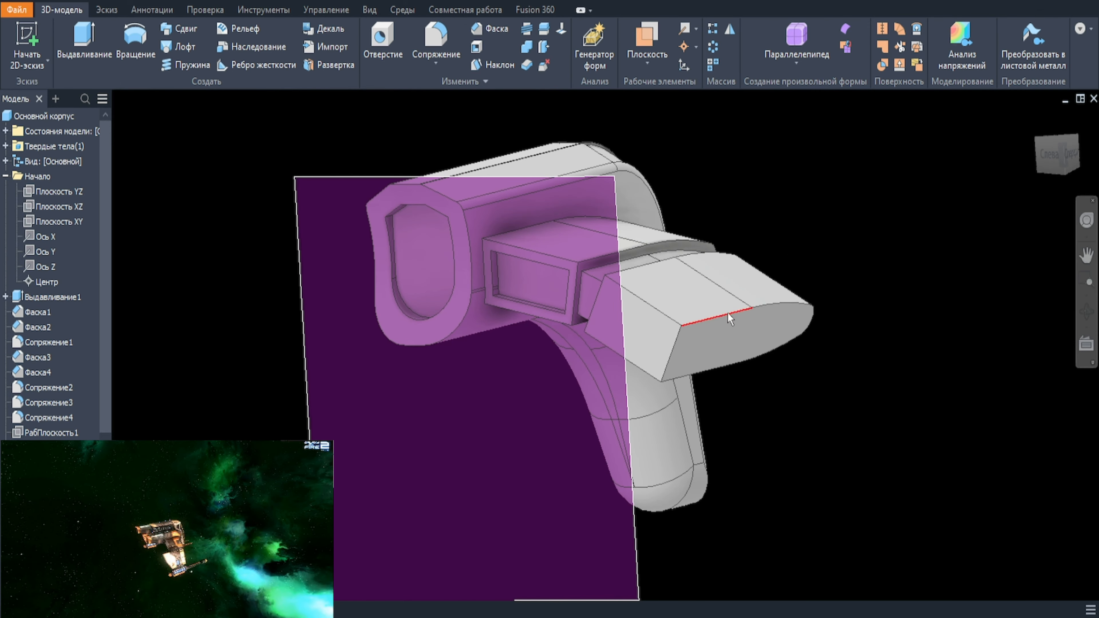
Step: Chamfer the outer end edges of the tapered nose block by 30 mm
{"action": "left_click", "coordinate": [730, 314]}
{"action": "left_click", "coordinate": [767, 299]}
{"action": "type", "text": "10"}
{"action": "key", "text": "BackSpace"}
{"action": "key", "text": "BackSpace"}
{"action": "type", "text": "30"}
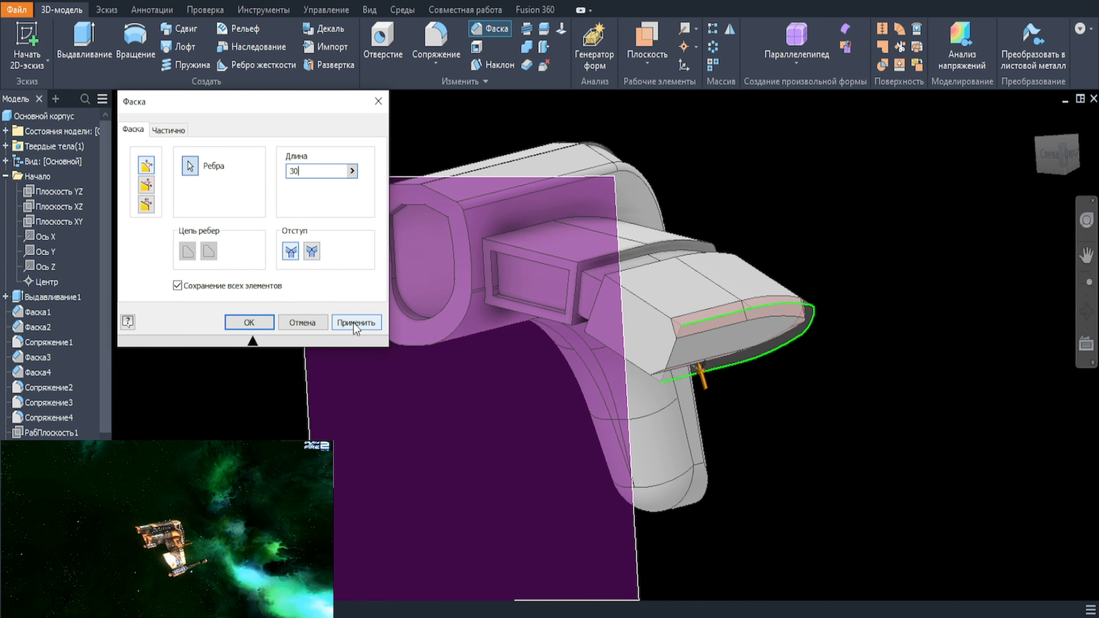
{"action": "key", "text": "Return"}
Step: Show the XY plane and mirror the side arm, its stepped end and the chamfered nose block across it
{"action": "middle_click_drag", "start_coordinate": [798, 351], "coordinate": [632, 182], "text": "shift"}
{"action": "right_click", "coordinate": [43, 215]}
{"action": "left_click", "coordinate": [730, 29]}
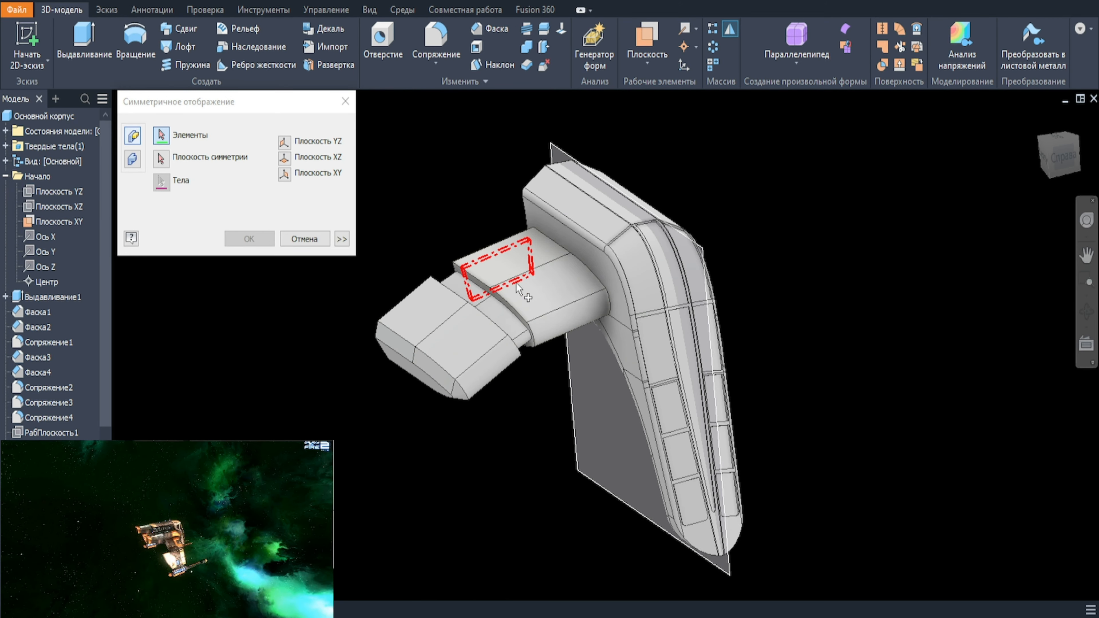
{"action": "left_click", "coordinate": [520, 290]}
{"action": "left_click", "coordinate": [433, 331]}
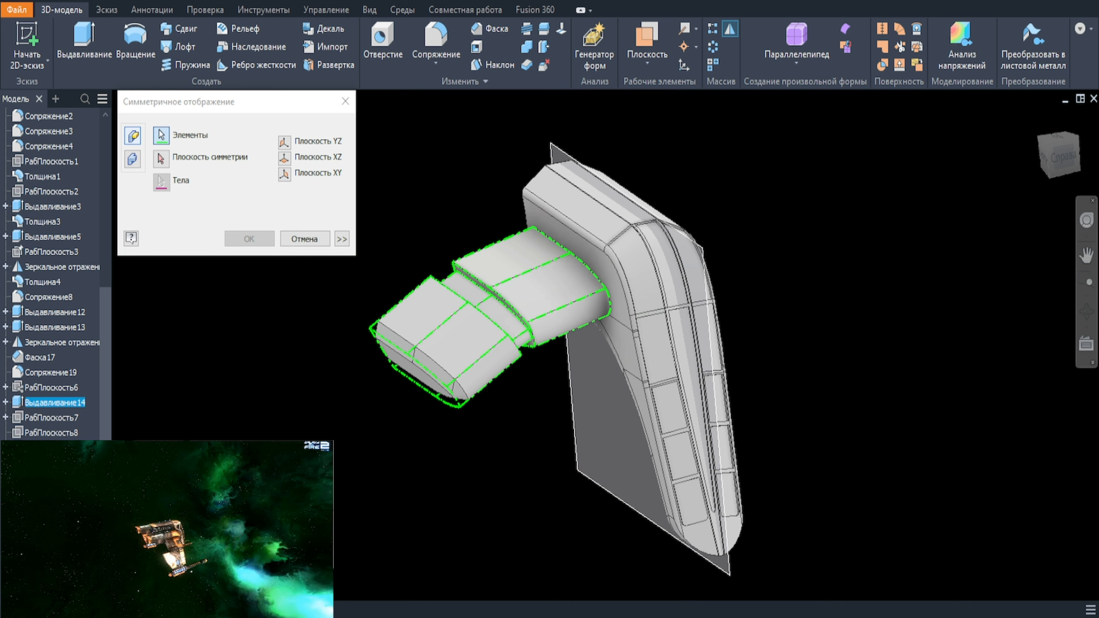
{"action": "left_click", "coordinate": [249, 238]}
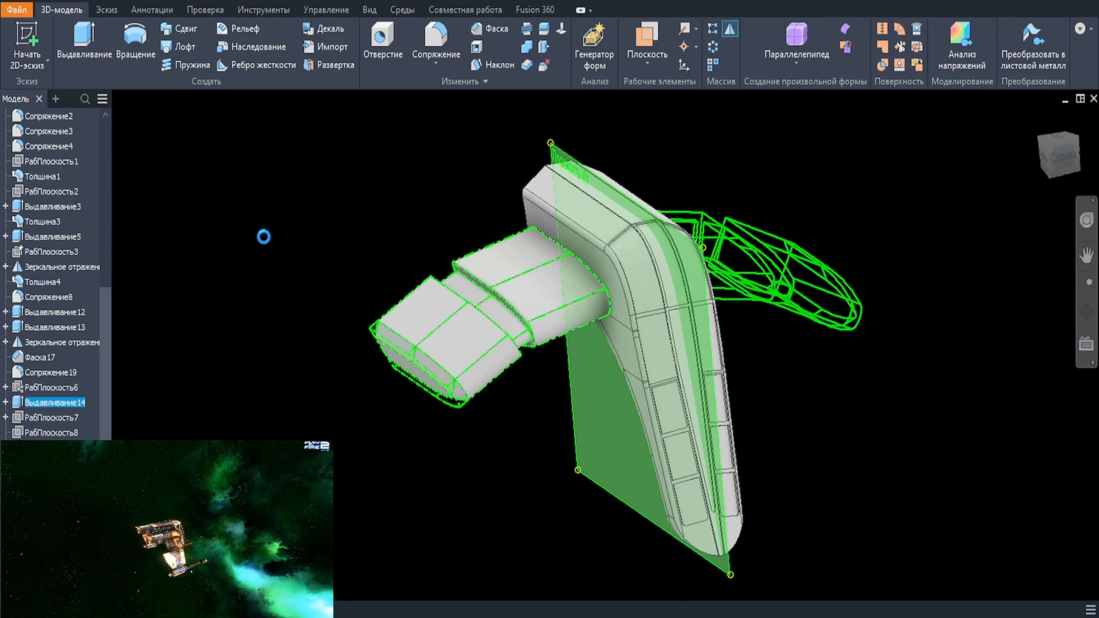
{"action": "mouse_move", "coordinate": [752, 481]}
{"action": "middle_mouse_down", "text": "shift"}
{"action": "mouse_move", "coordinate": [806, 489]}
{"action": "mouse_move", "coordinate": [811, 473]}
{"action": "mouse_move", "coordinate": [1009, 471]}
{"action": "mouse_move", "coordinate": [761, 454]}
{"action": "mouse_move", "coordinate": [718, 478]}
{"action": "middle_mouse_up", "text": "shift"}
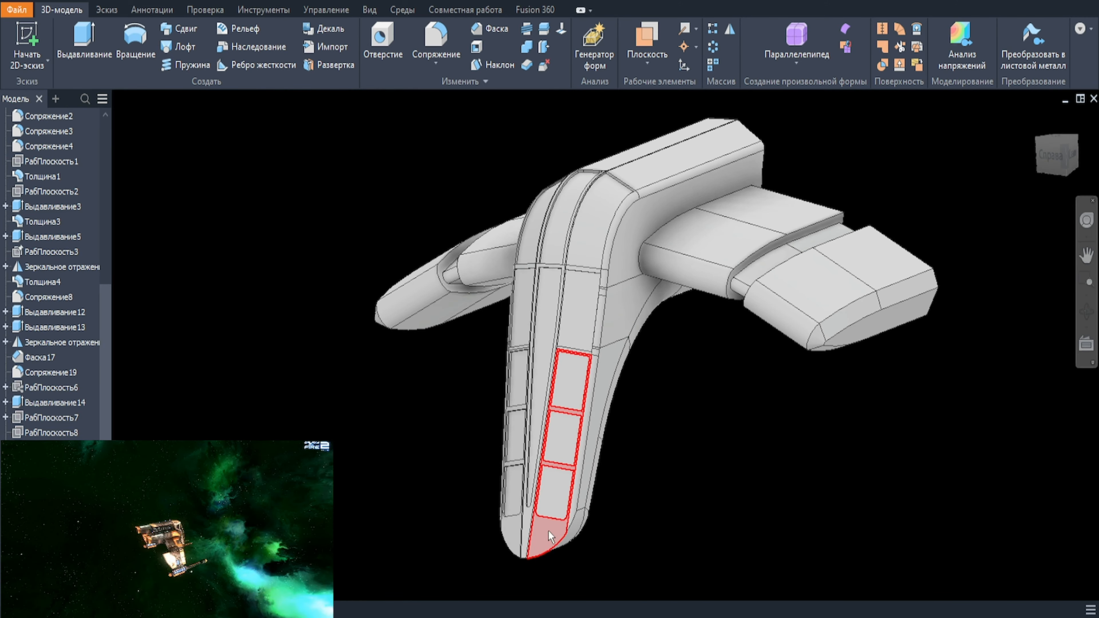